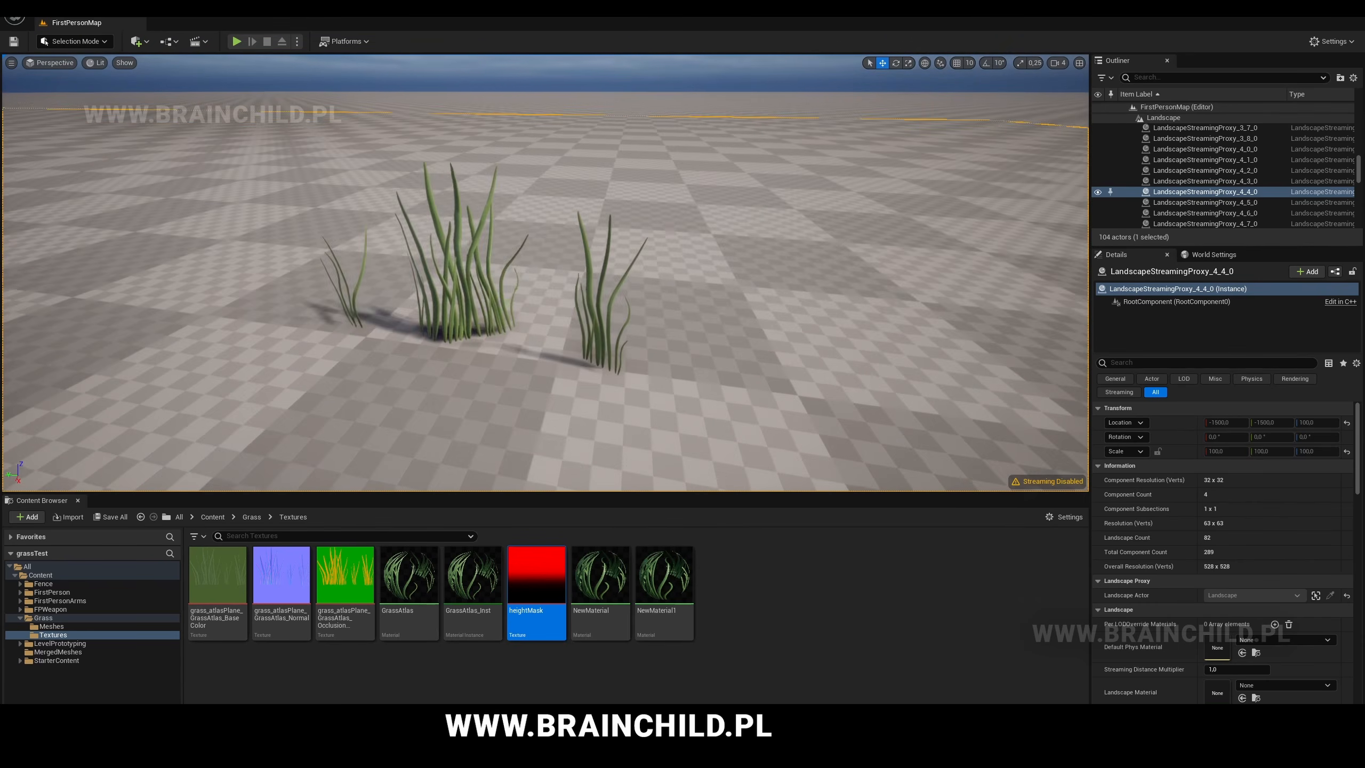
{"action": "key", "text": "a"}
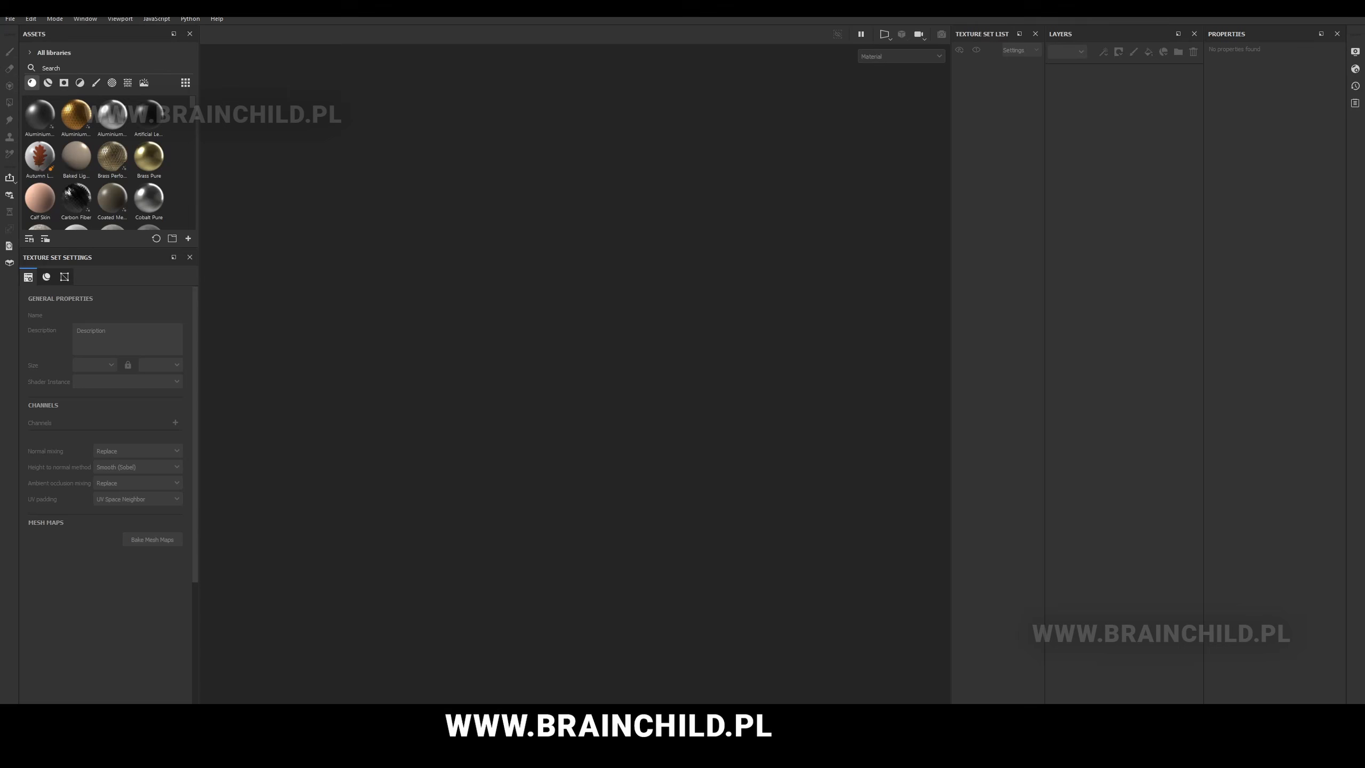
- In Substance 3D Painter, start a new project with the Unreal Engine 4 (starter_assets) template and a document resolution of 4096
{"action": "left_click", "coordinate": [10, 18]}
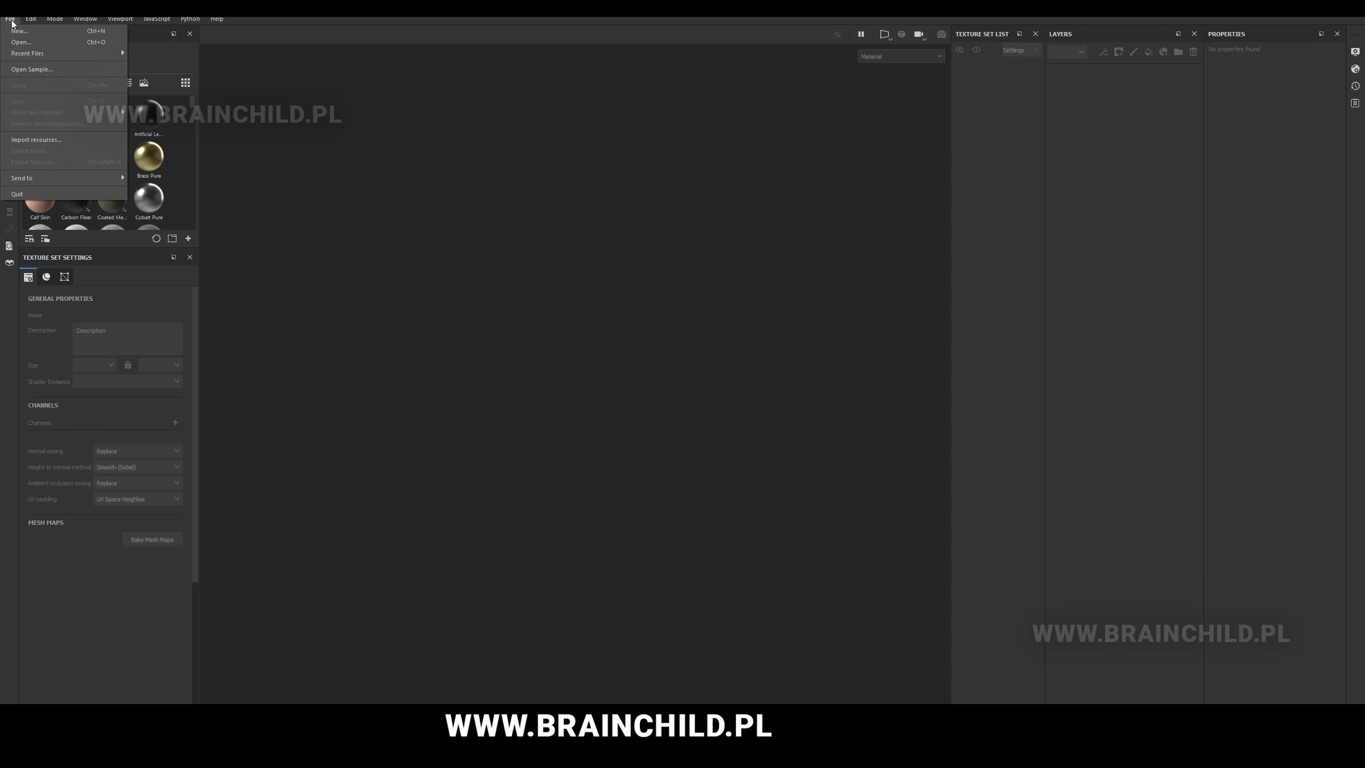
{"action": "left_click", "coordinate": [21, 30]}
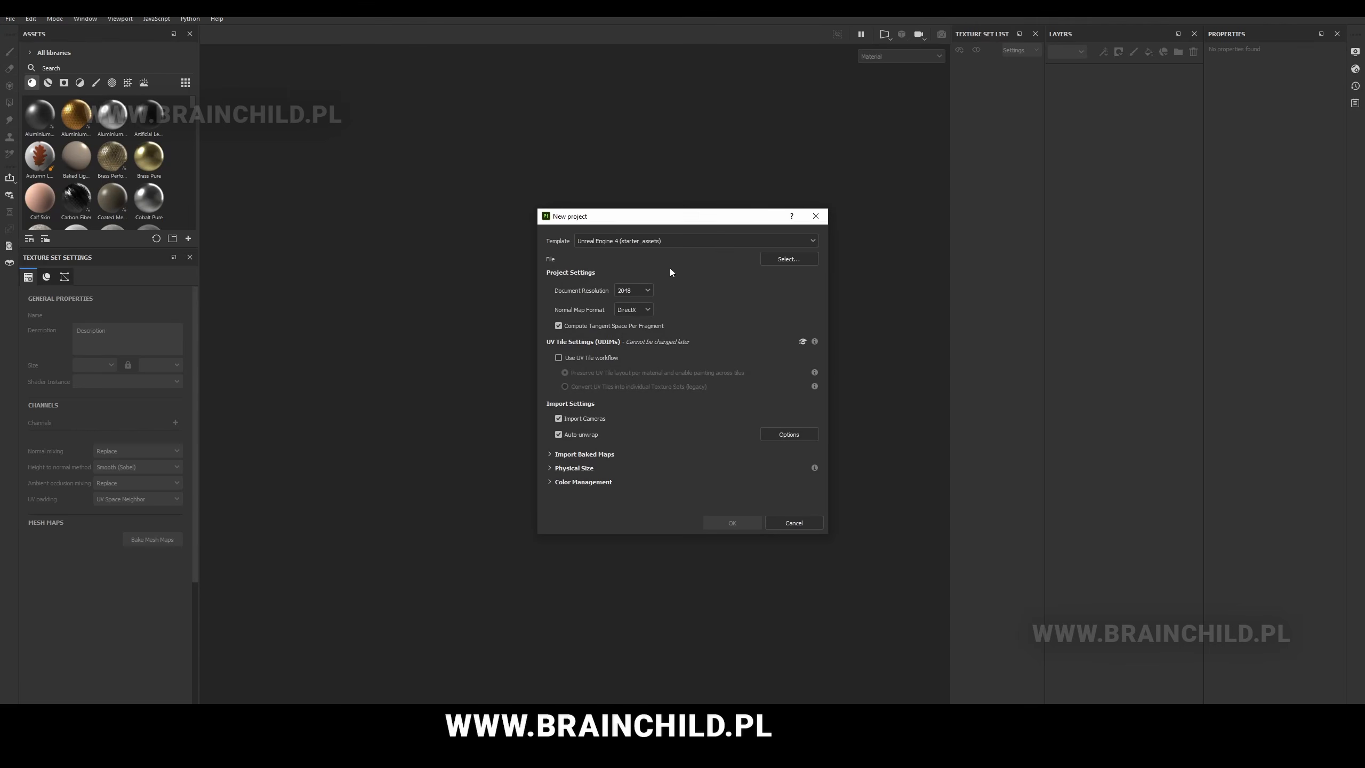
{"action": "left_click", "coordinate": [599, 245]}
{"action": "left_click", "coordinate": [608, 243]}
{"action": "left_click", "coordinate": [643, 291]}
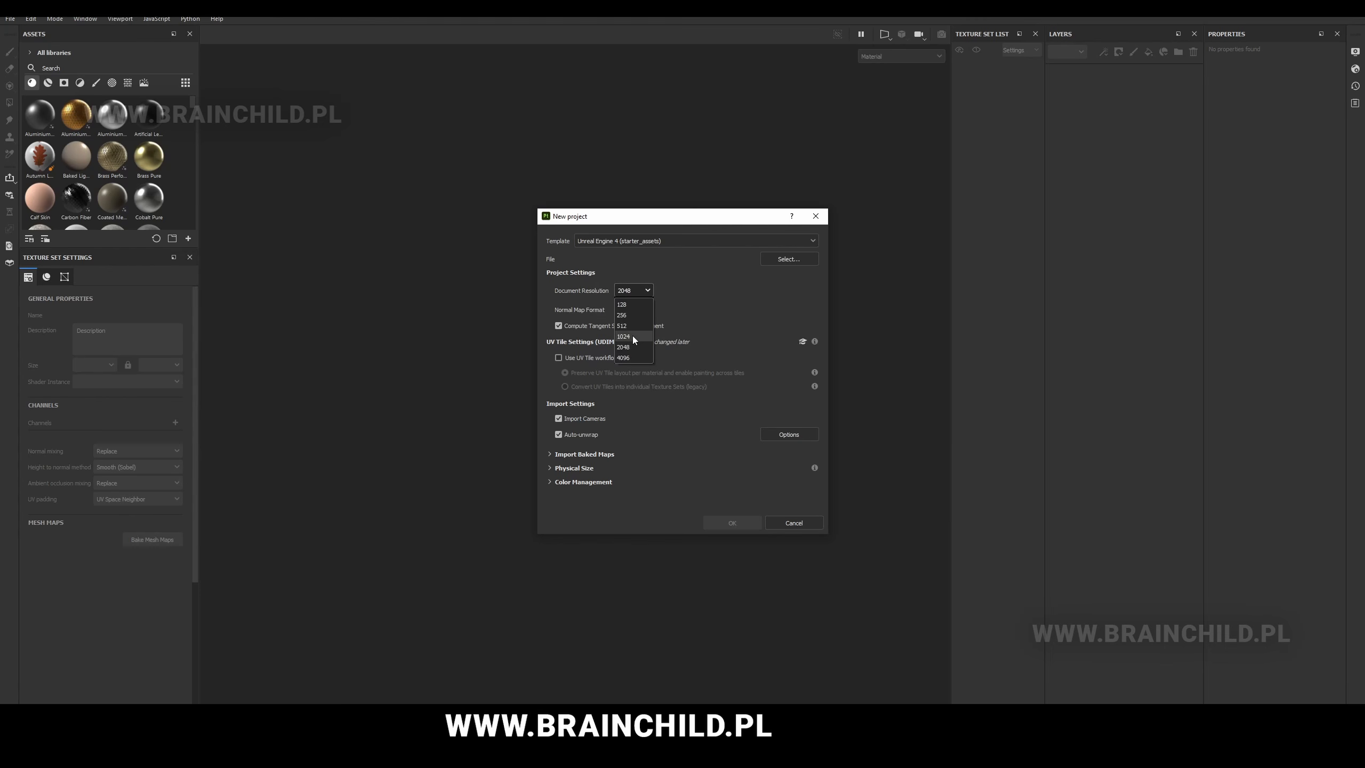
{"action": "left_click", "coordinate": [634, 357]}
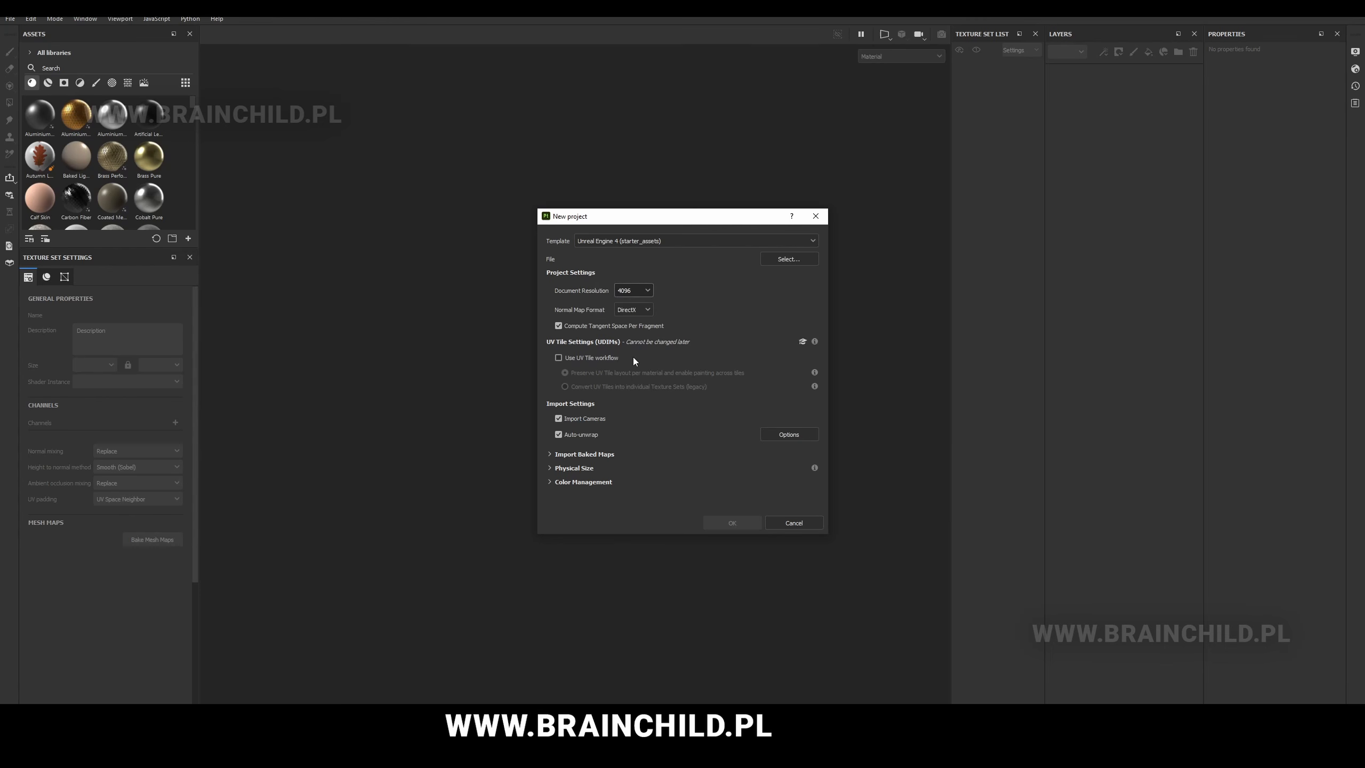
- Choose grass_atlasPlane.fbx as the project mesh, keep the DirectX normal map format and create the project
{"action": "left_click", "coordinate": [779, 261]}
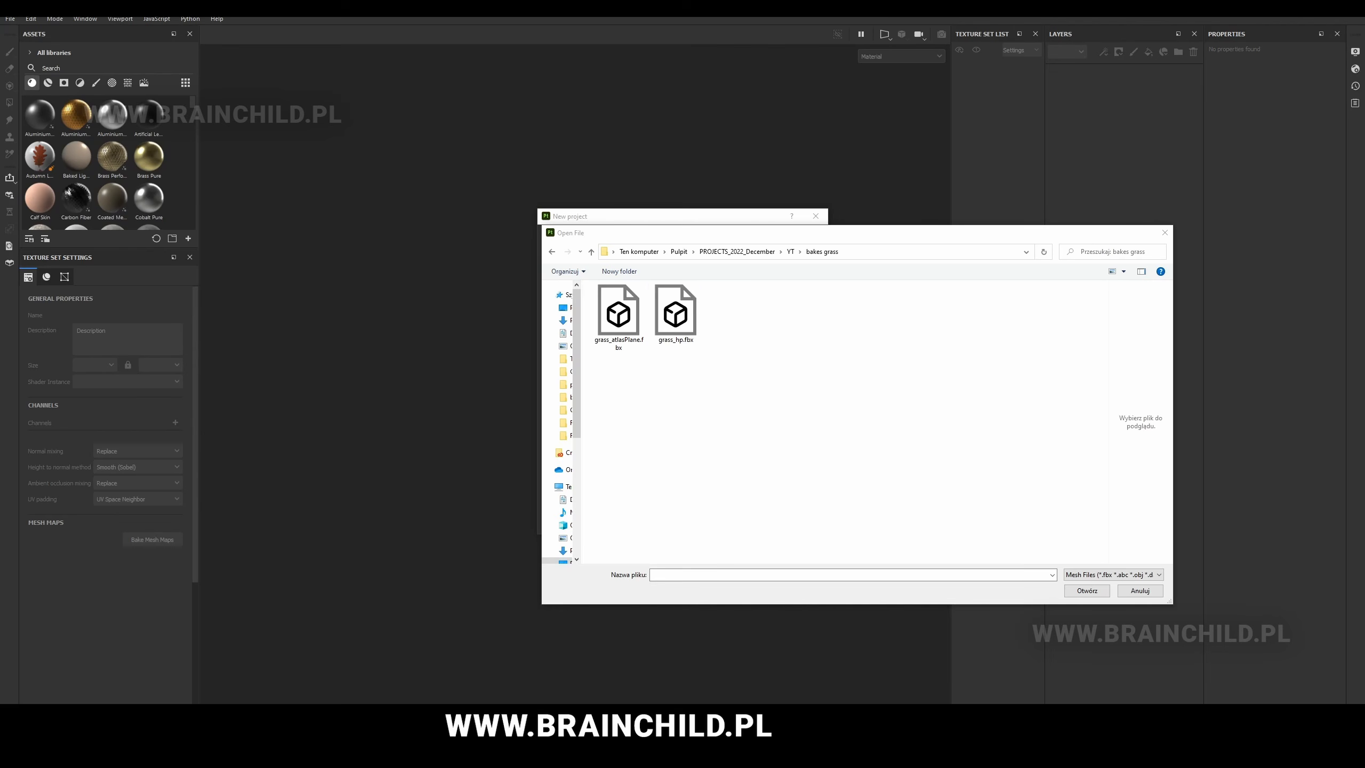
{"action": "double_click", "coordinate": [620, 315]}
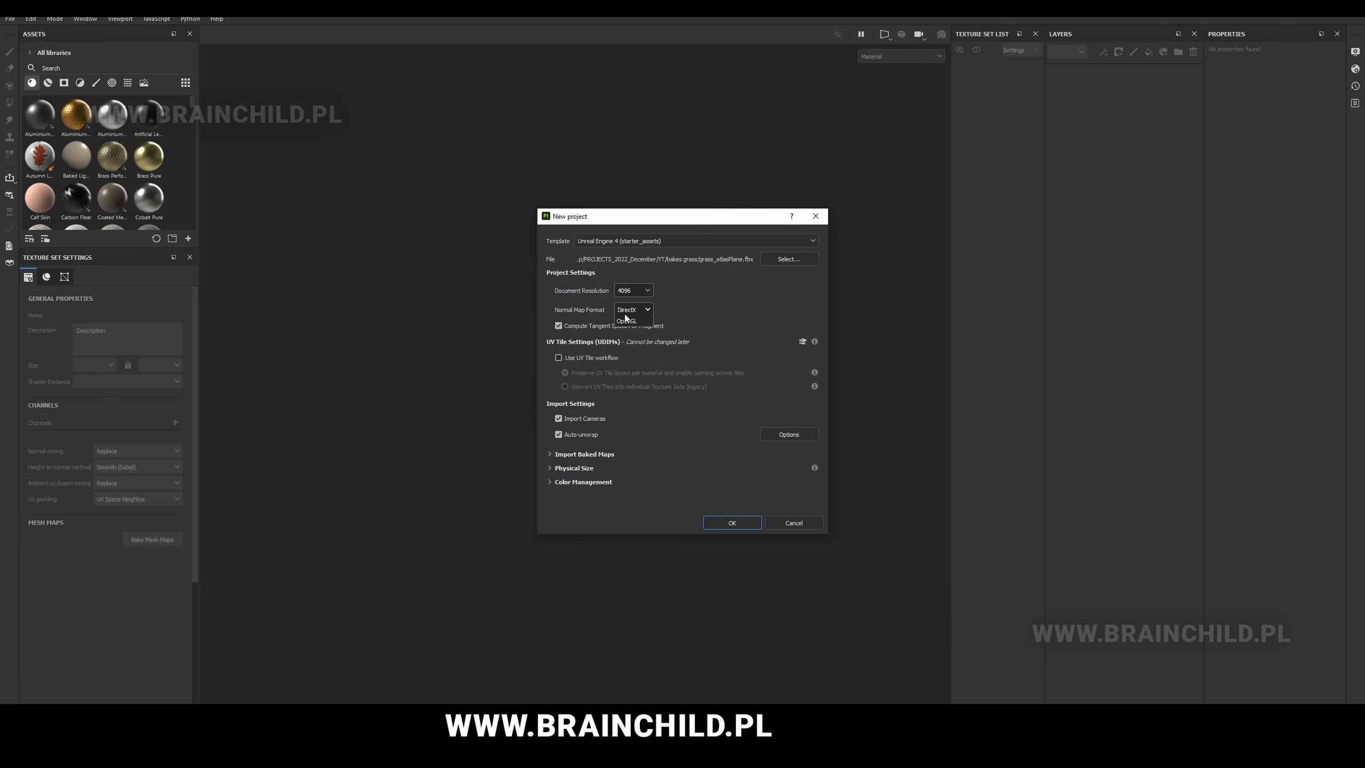
{"action": "left_click", "coordinate": [647, 323]}
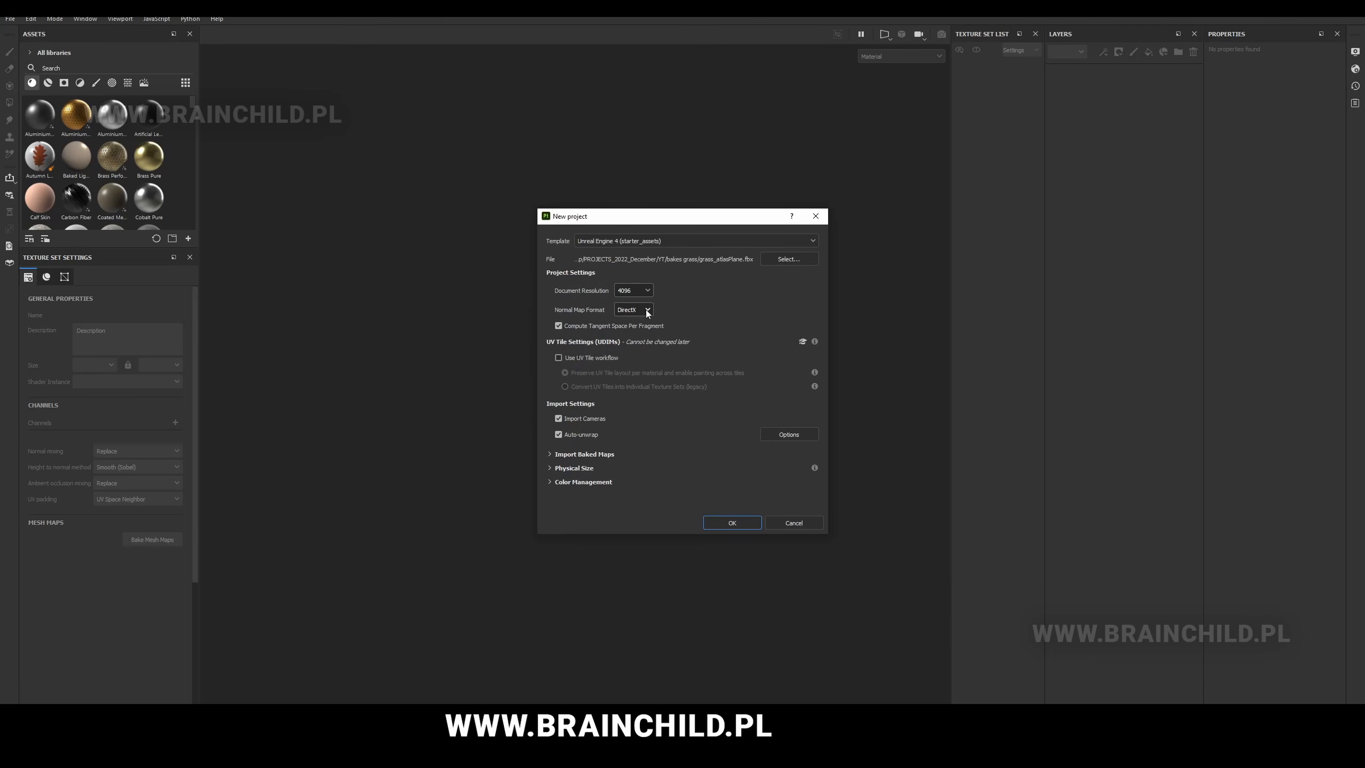
{"action": "left_click", "coordinate": [733, 523]}
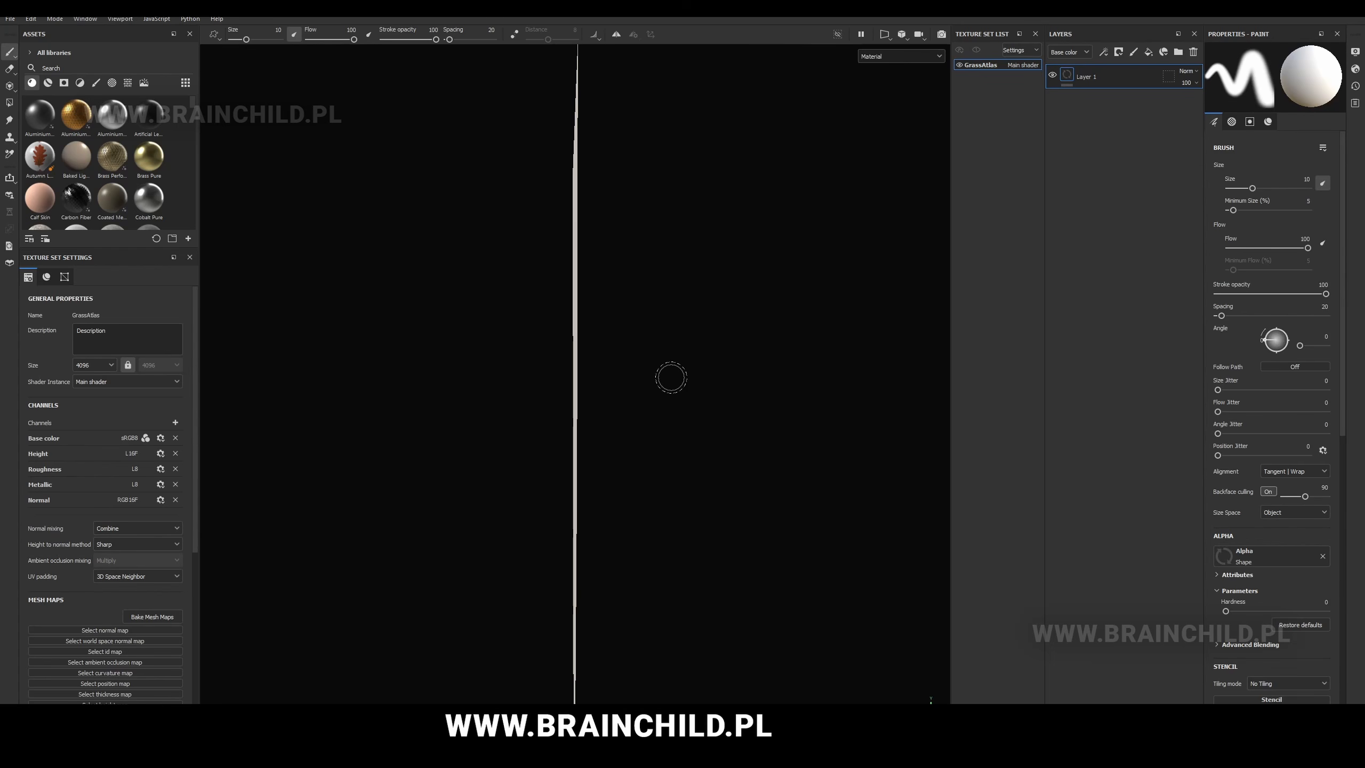
- Change the main shader of the grass plane to pbr-metal-rough-with-alpha-test
{"action": "left_click_drag", "start_coordinate": [646, 363], "coordinate": [600, 297], "text": "alt"}
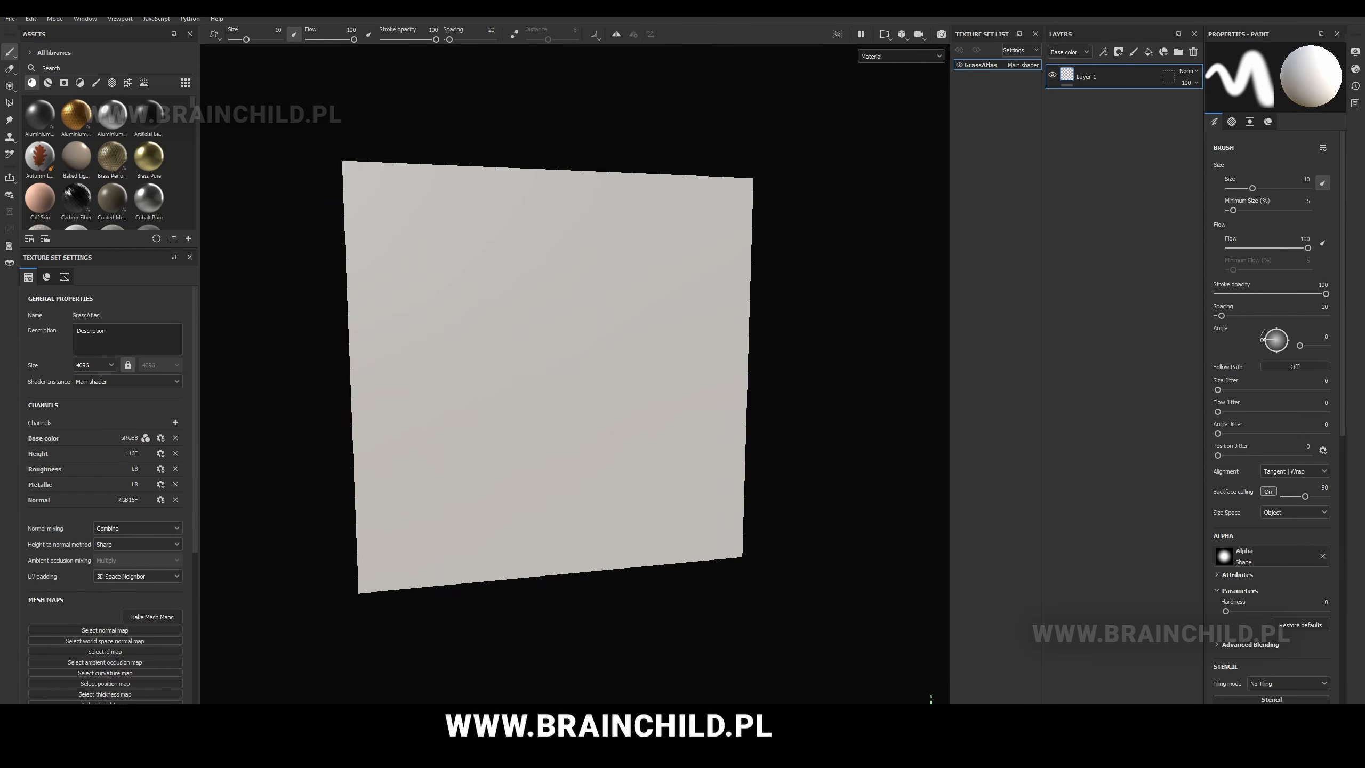
{"action": "left_click_drag", "start_coordinate": [680, 283], "coordinate": [651, 299], "text": "alt"}
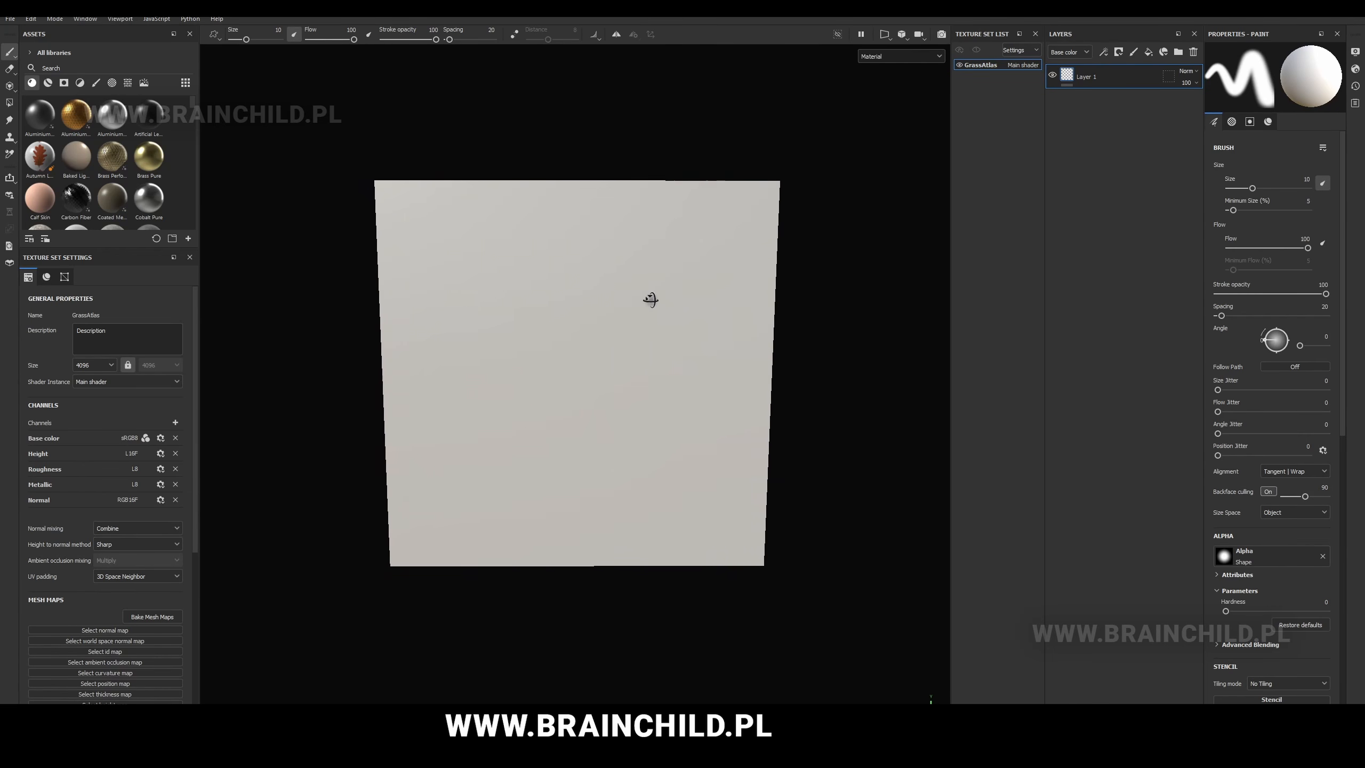
{"action": "middle_click_drag", "start_coordinate": [650, 300], "coordinate": [659, 314], "text": "alt"}
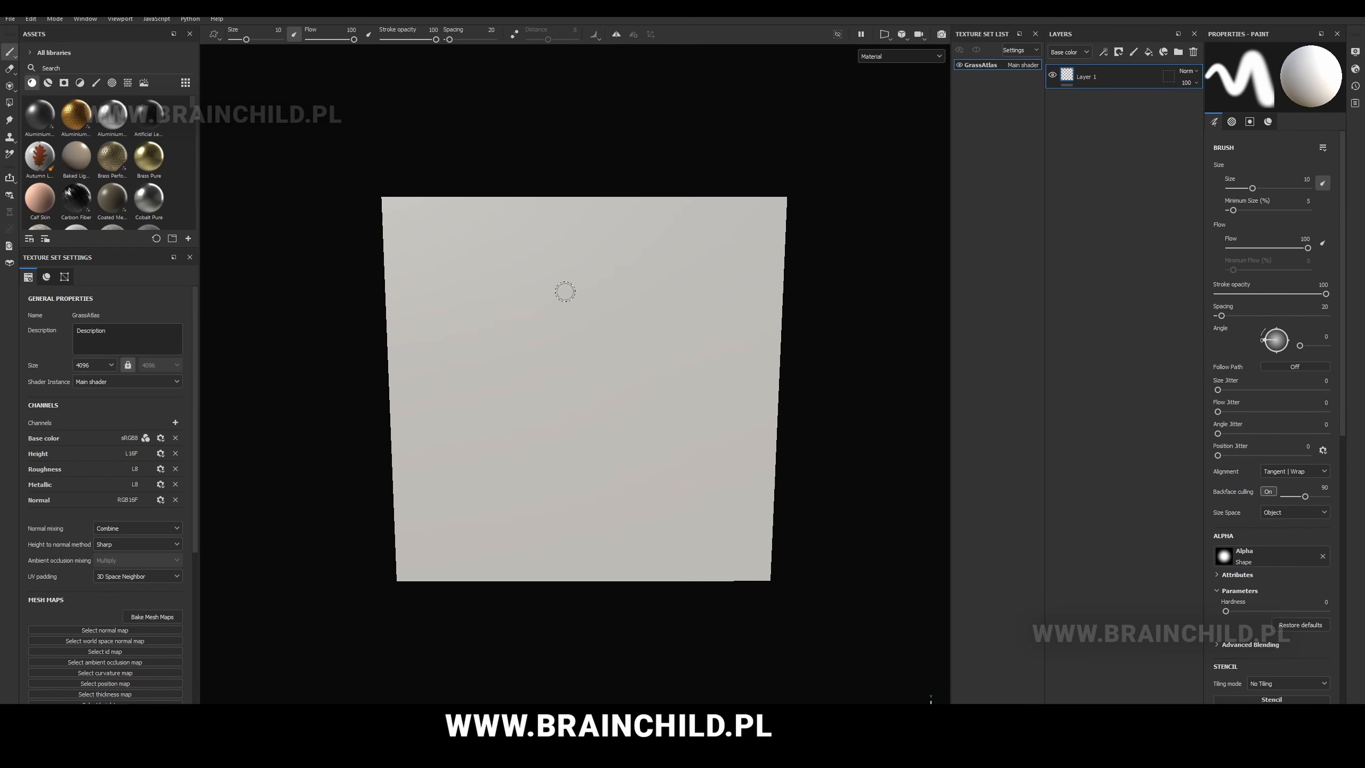
{"action": "left_click", "coordinate": [1355, 69]}
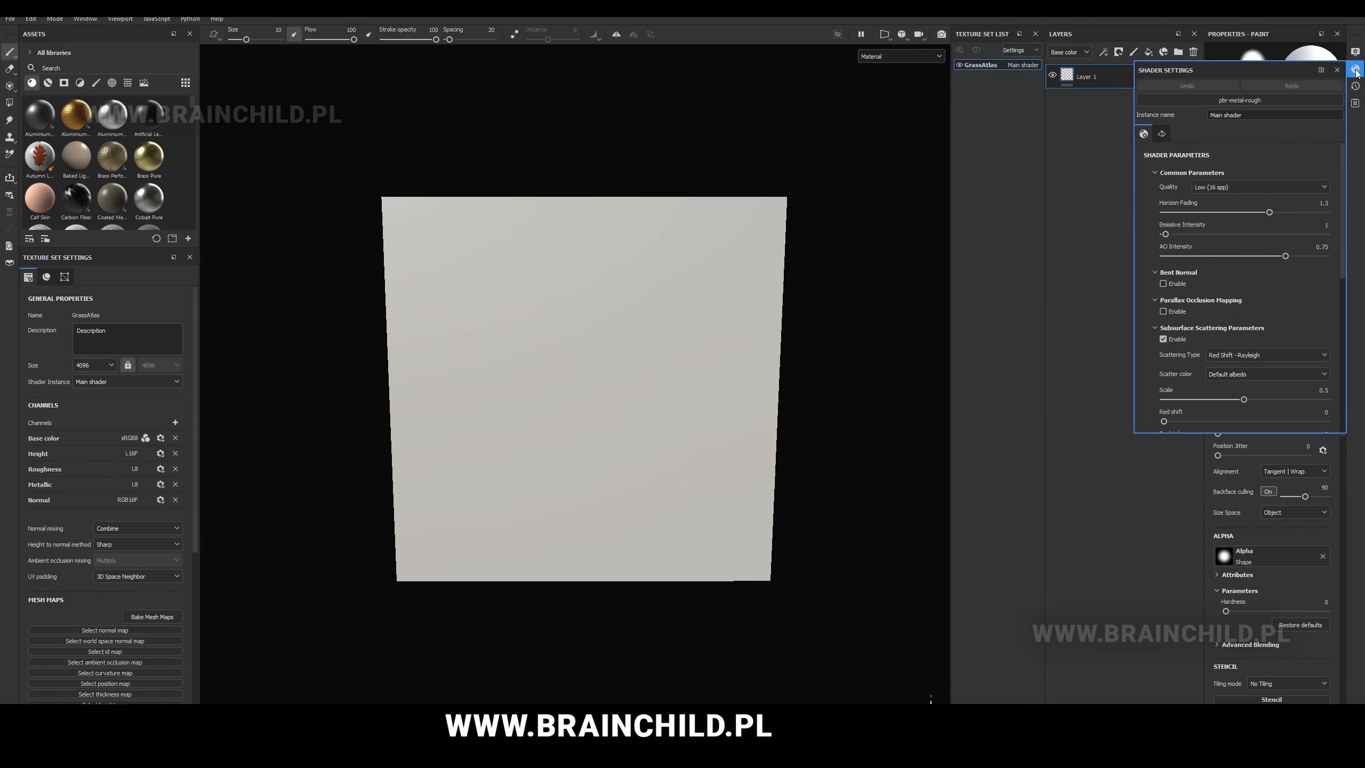
{"action": "left_click", "coordinate": [1254, 101]}
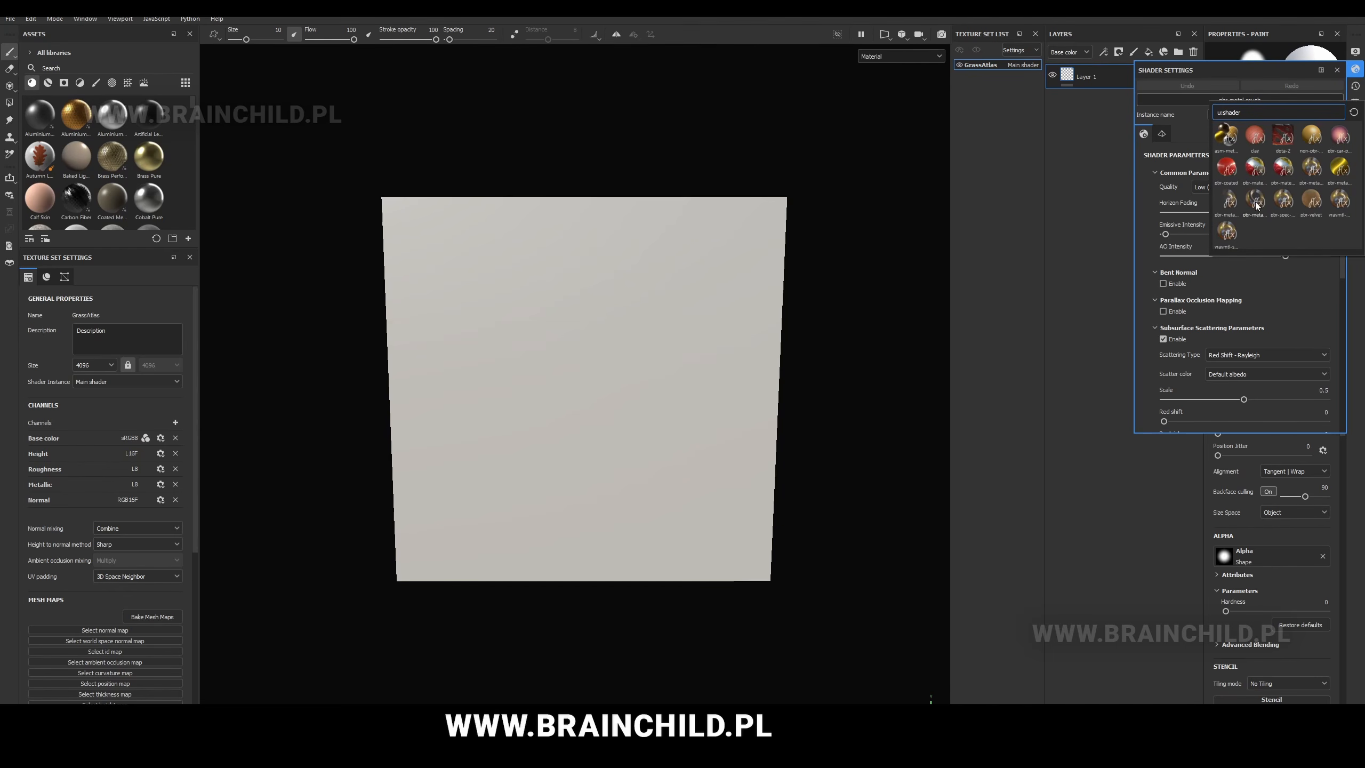
{"action": "mouse_move", "coordinate": [1255, 205]}
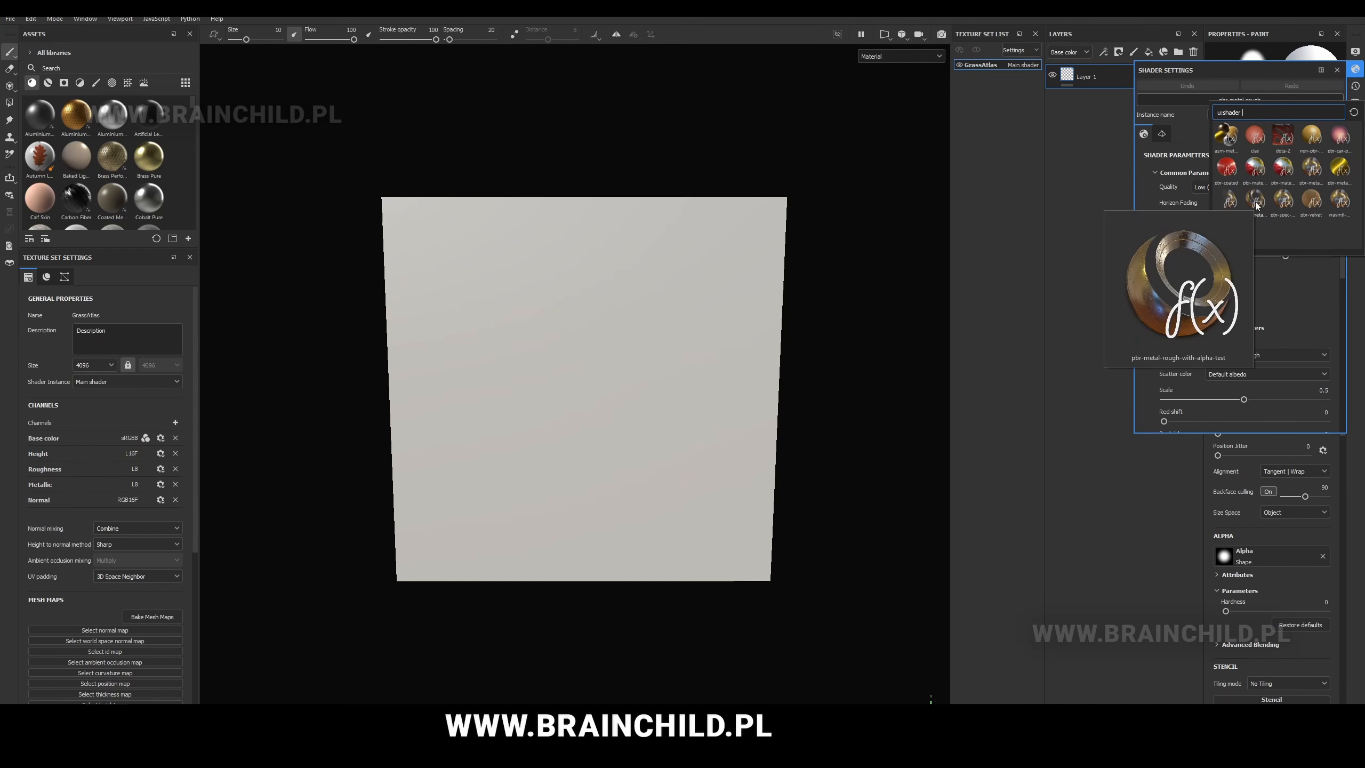
{"action": "left_click", "coordinate": [1254, 202]}
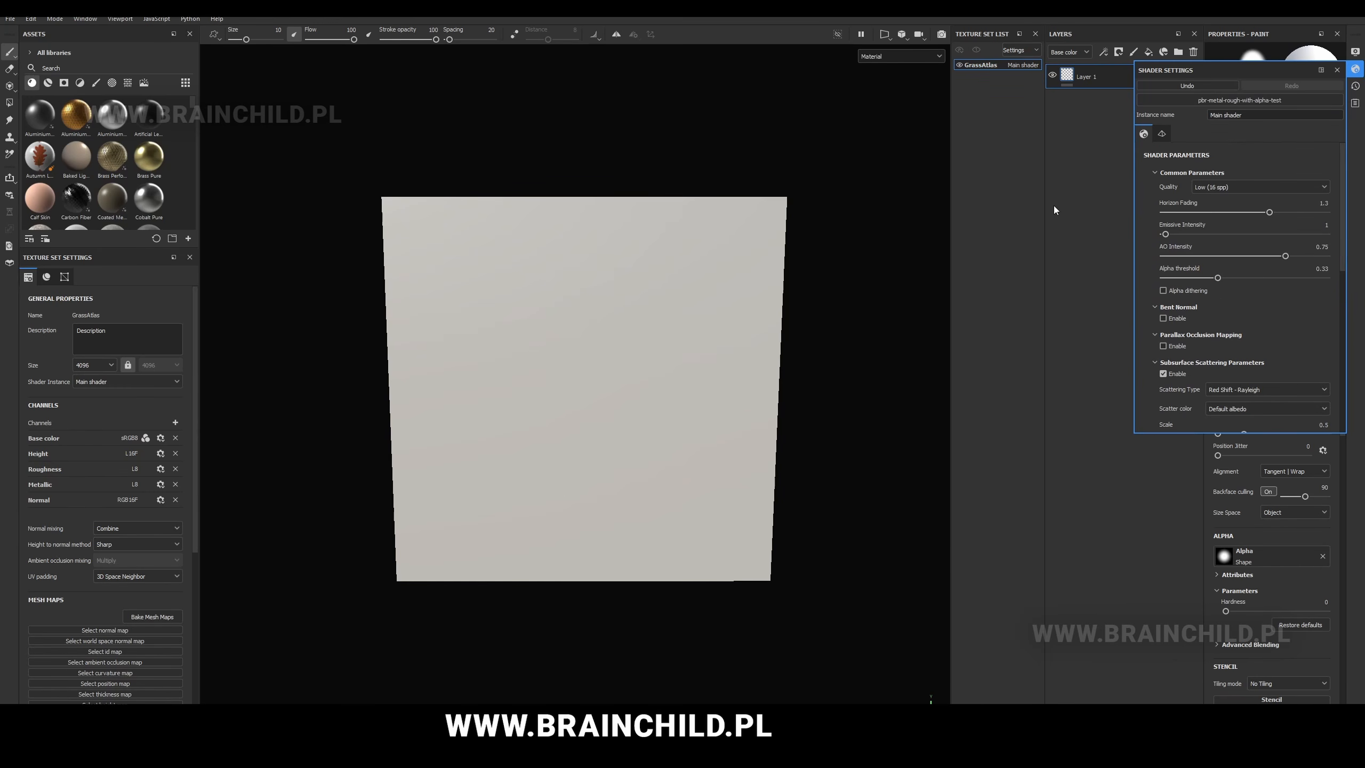
{"action": "left_click", "coordinate": [1337, 70]}
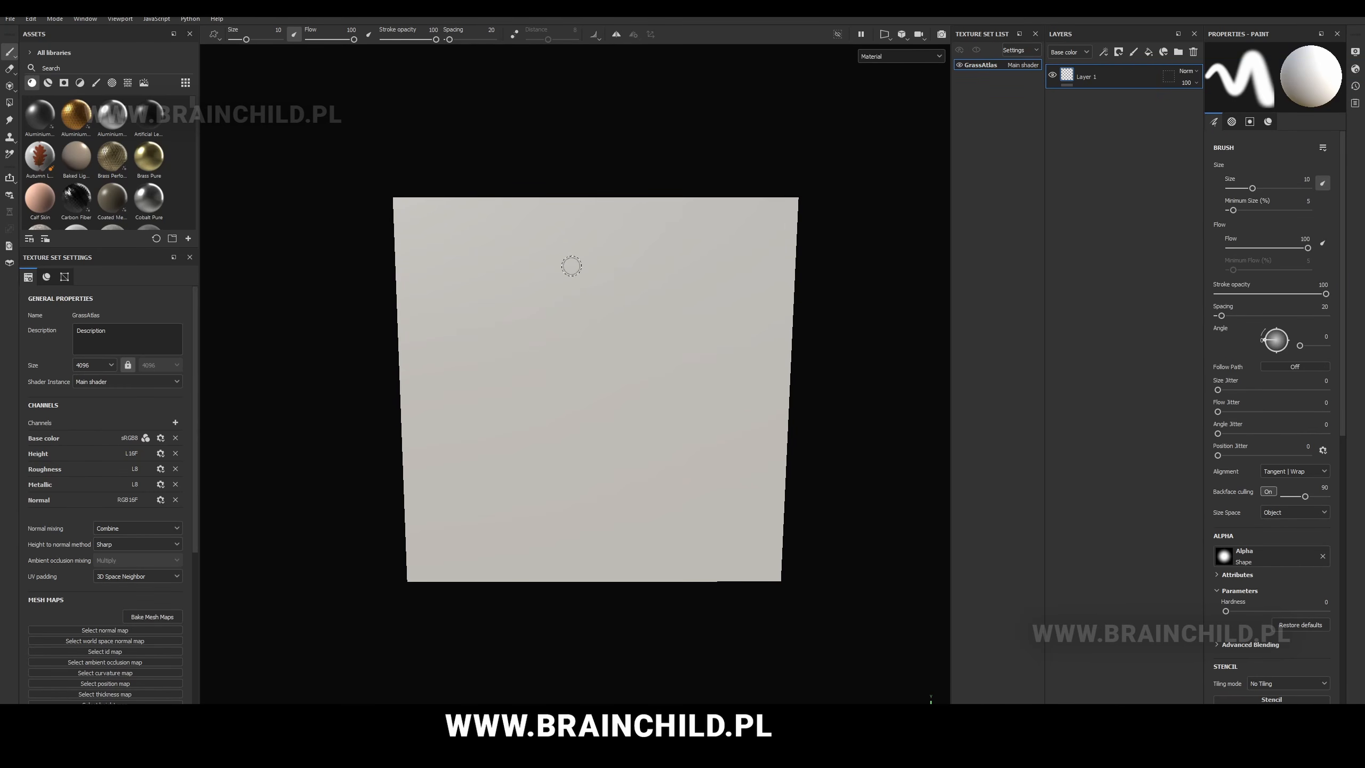
- Add an Opacity channel to the GrassAtlas texture set
{"action": "left_click", "coordinate": [176, 422]}
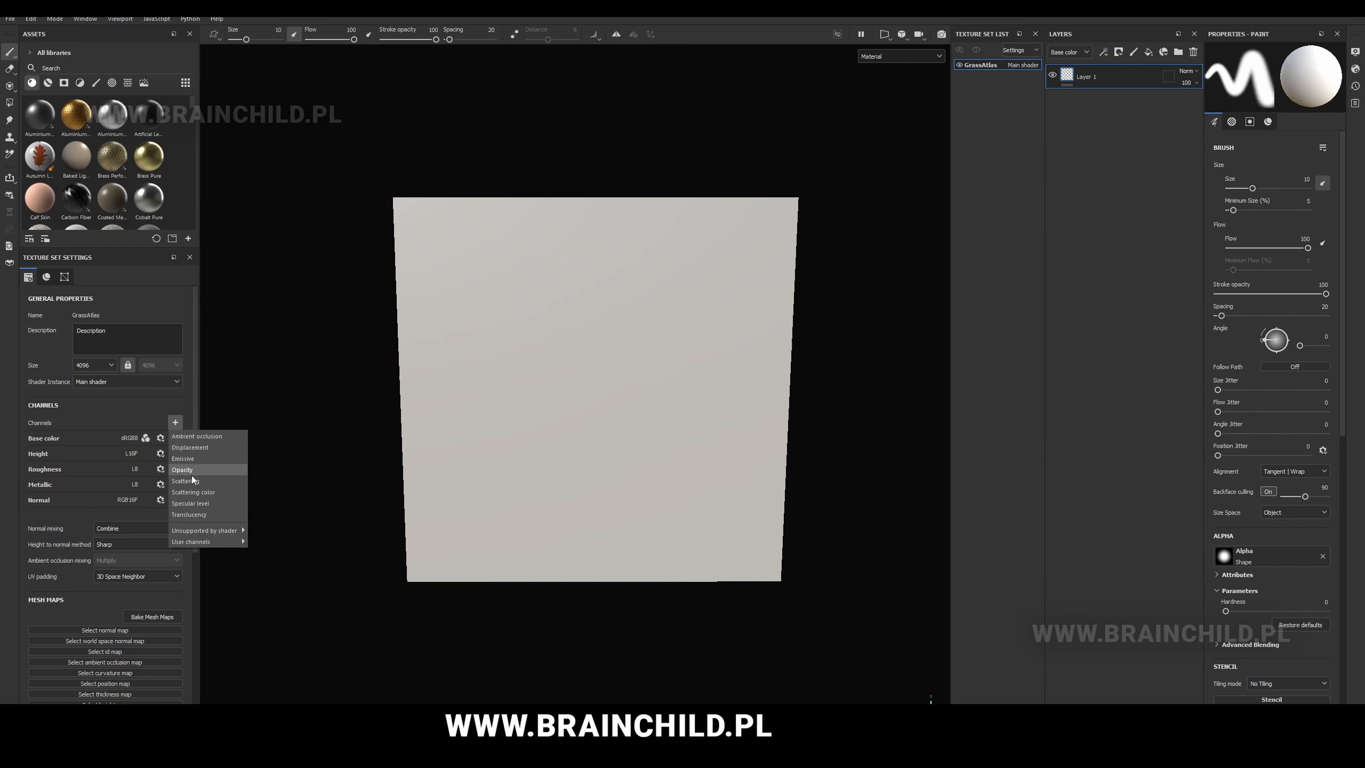
{"action": "left_click", "coordinate": [192, 470]}
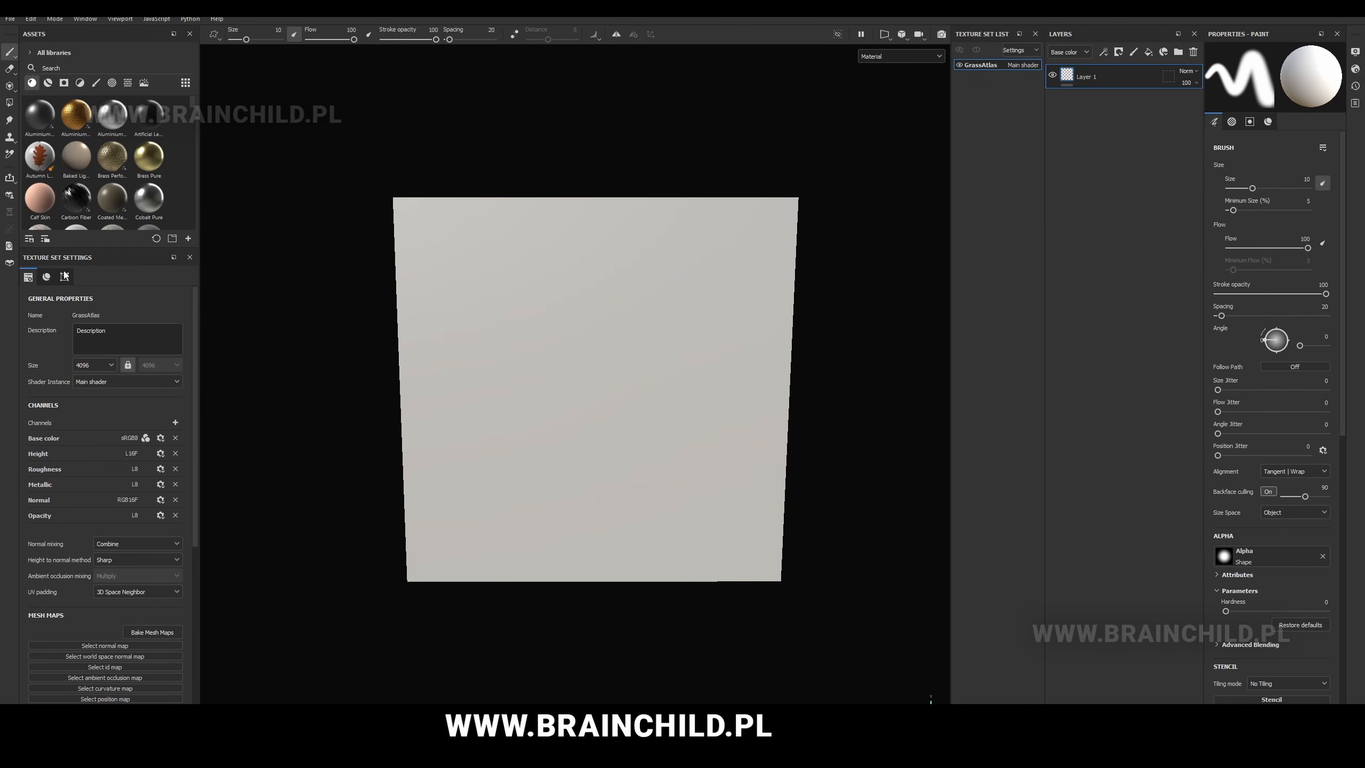
{"action": "key", "text": "ctrl+shift"}
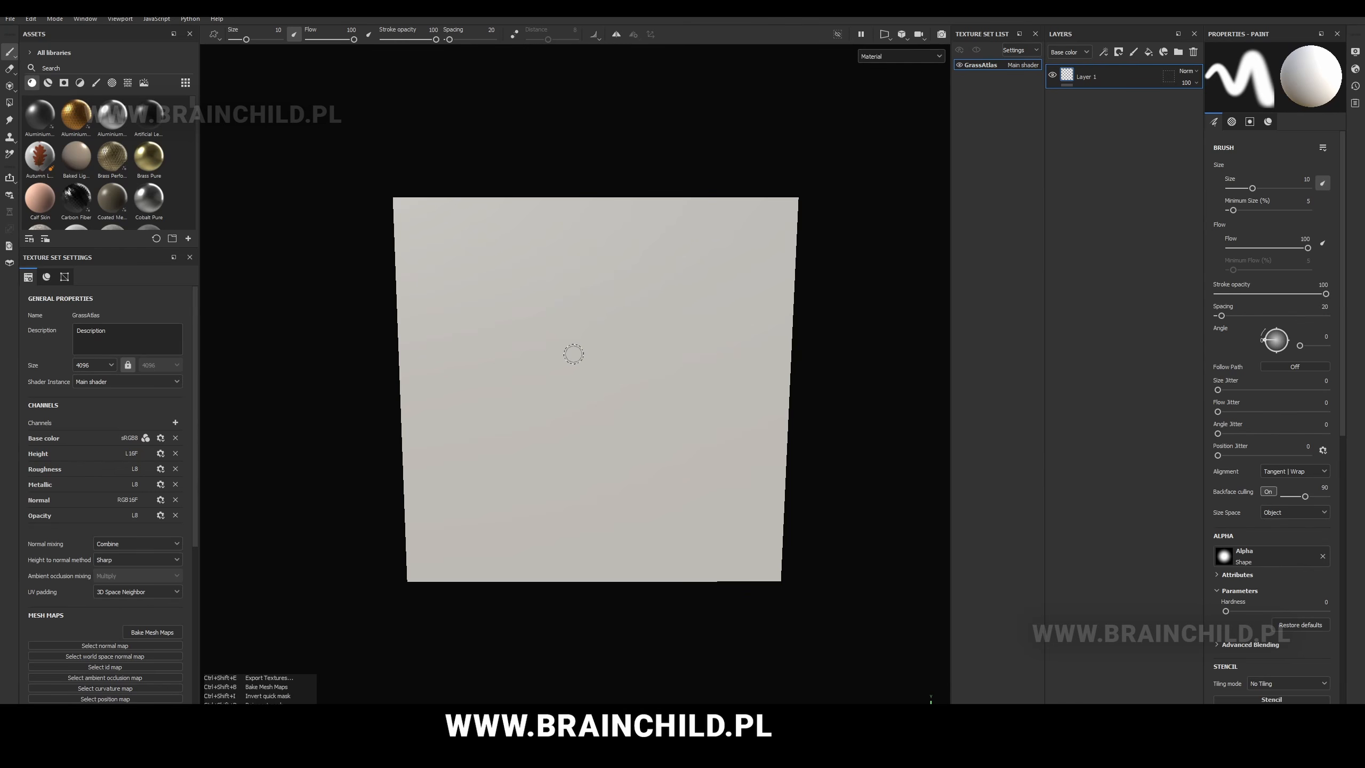
{"action": "key", "text": "ctrl+shift+b"}
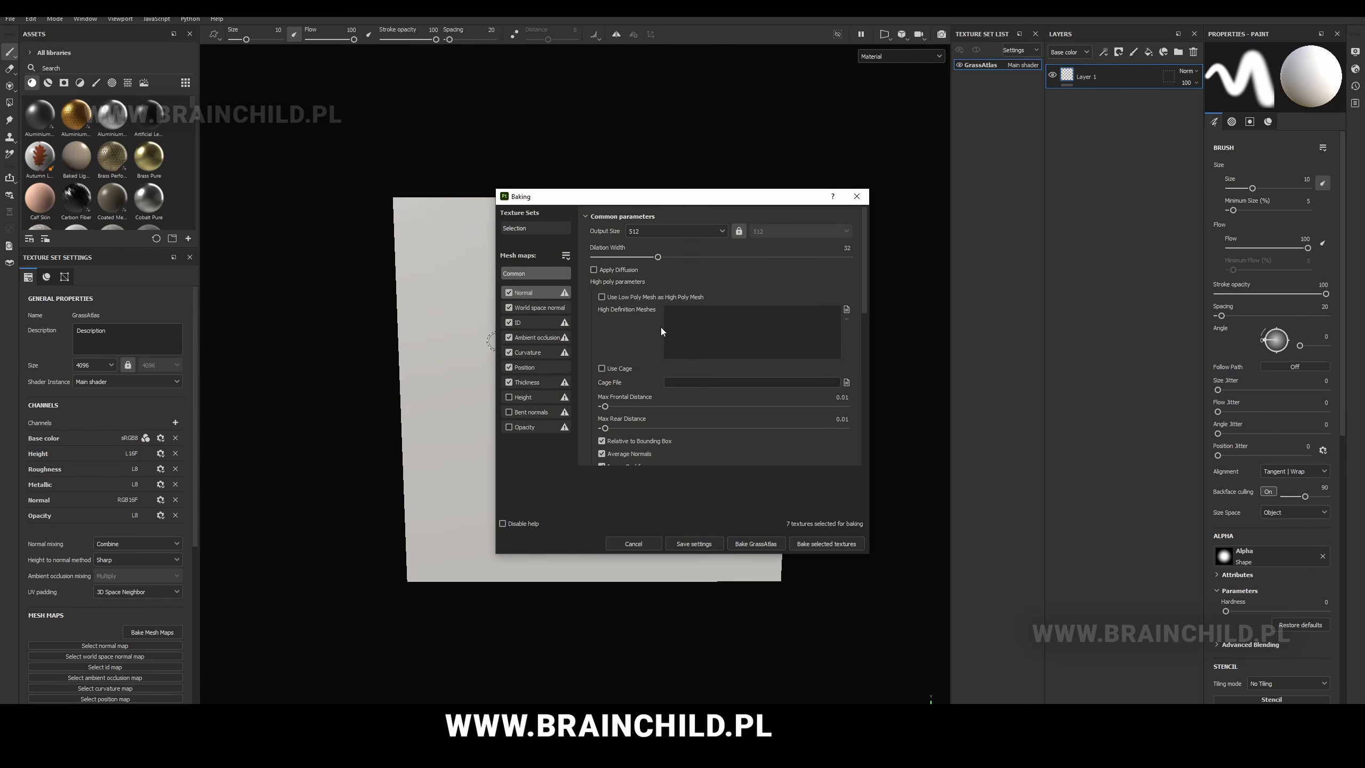
{"action": "left_click", "coordinate": [857, 195]}
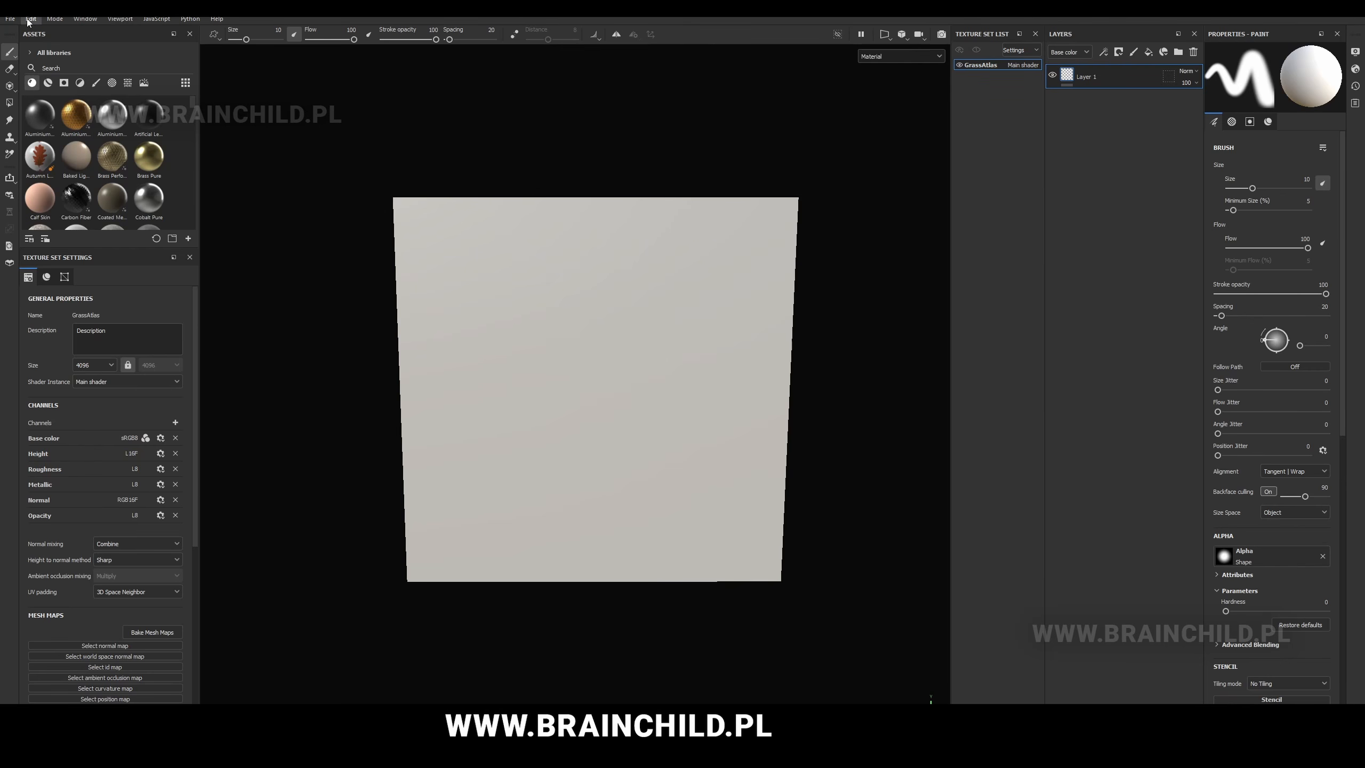
{"action": "left_click", "coordinate": [29, 19]}
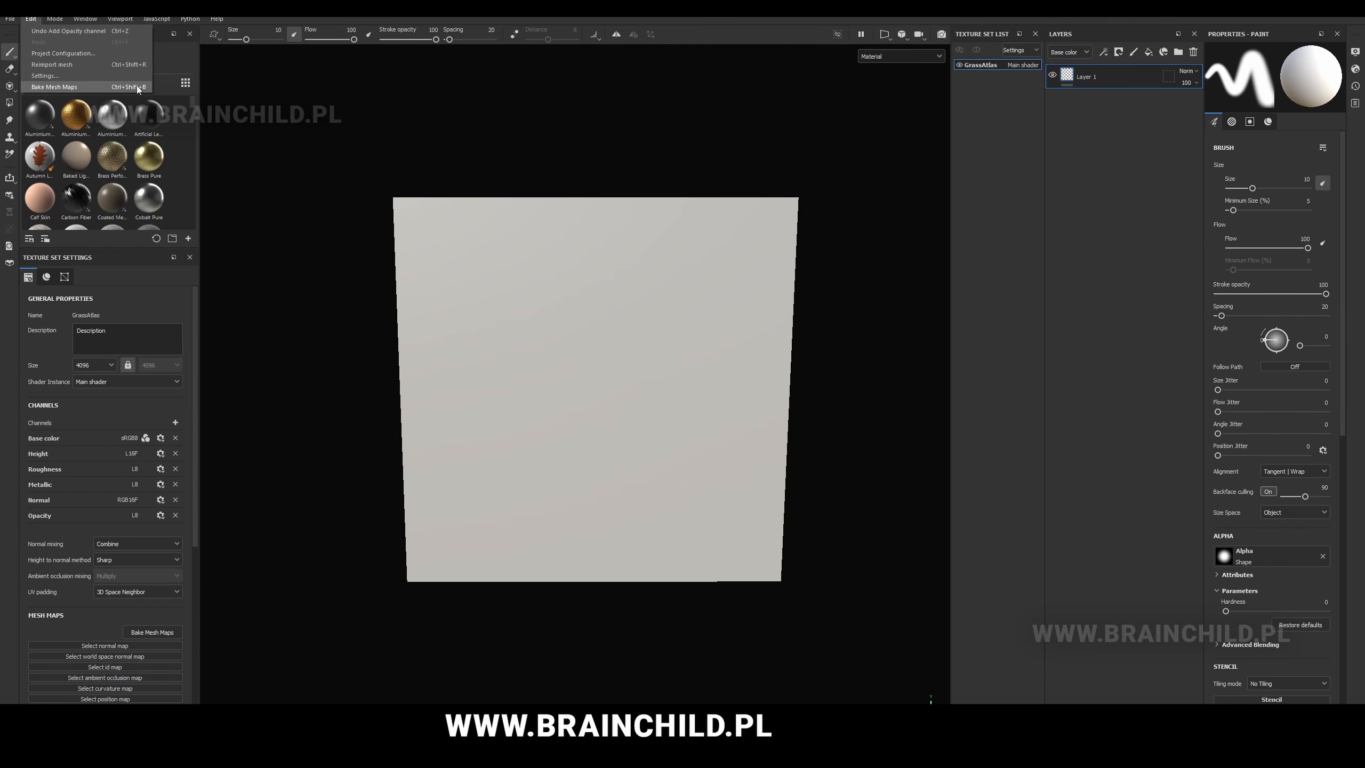
{"action": "left_click", "coordinate": [612, 192]}
- Open the mesh map baking settings, set the output size to 4096 and load grass_hp.fbx as the high definition mesh
{"action": "key", "text": "ctrl+shift"}
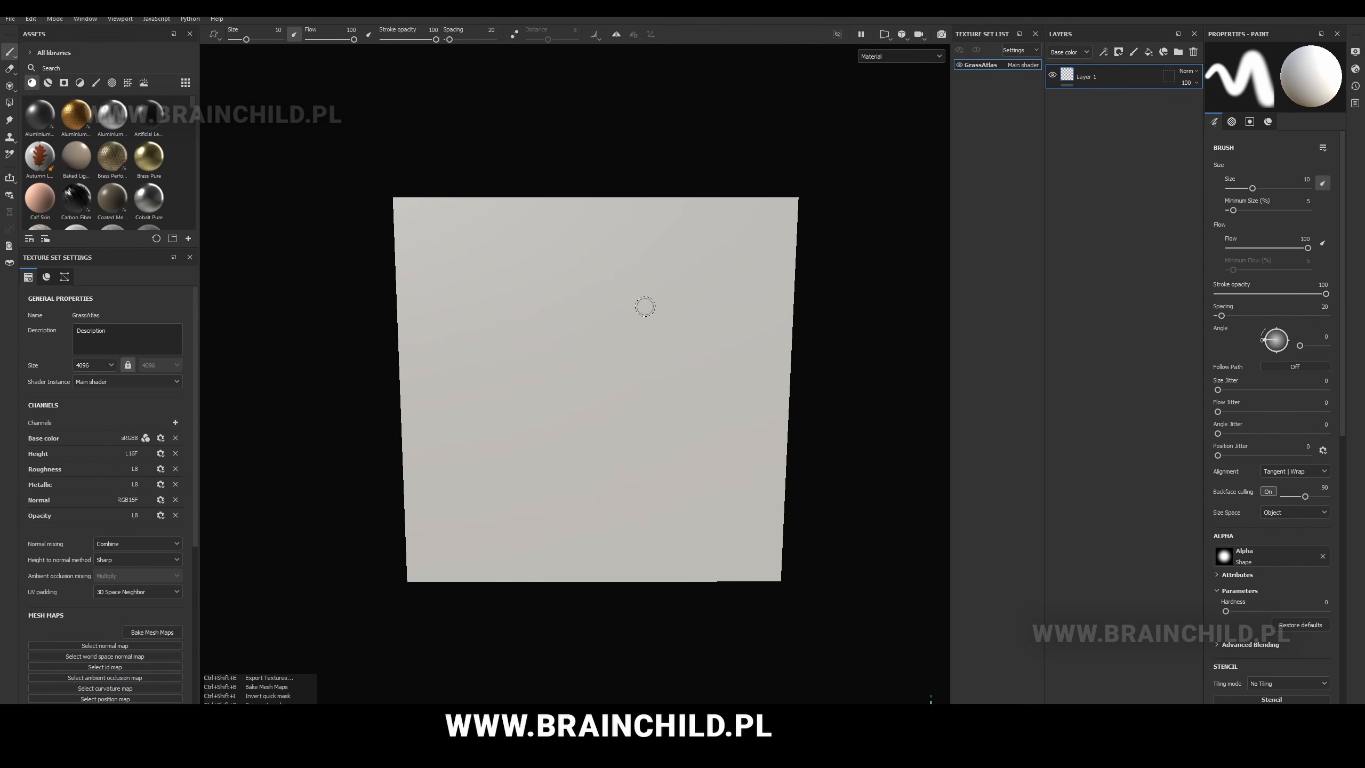
{"action": "key", "text": "ctrl+shift+b"}
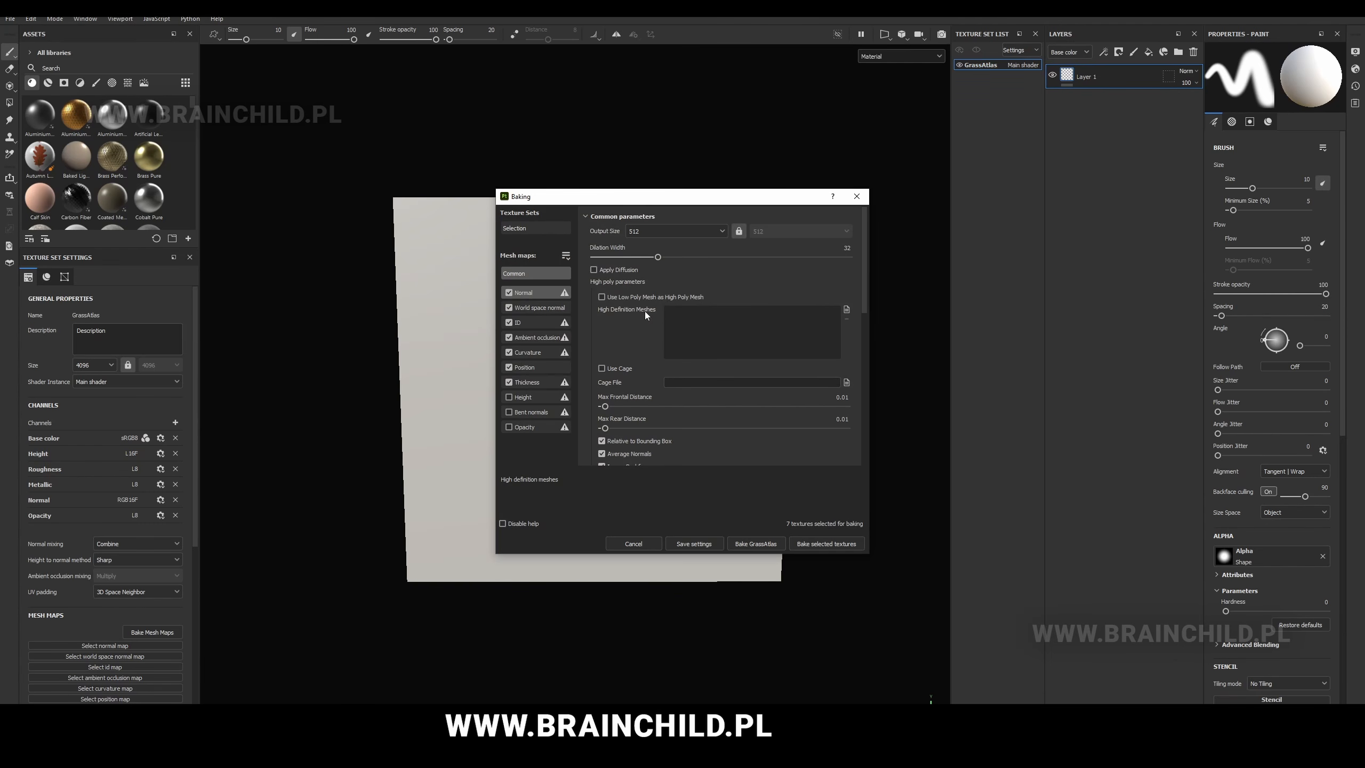
{"action": "left_click", "coordinate": [847, 310]}
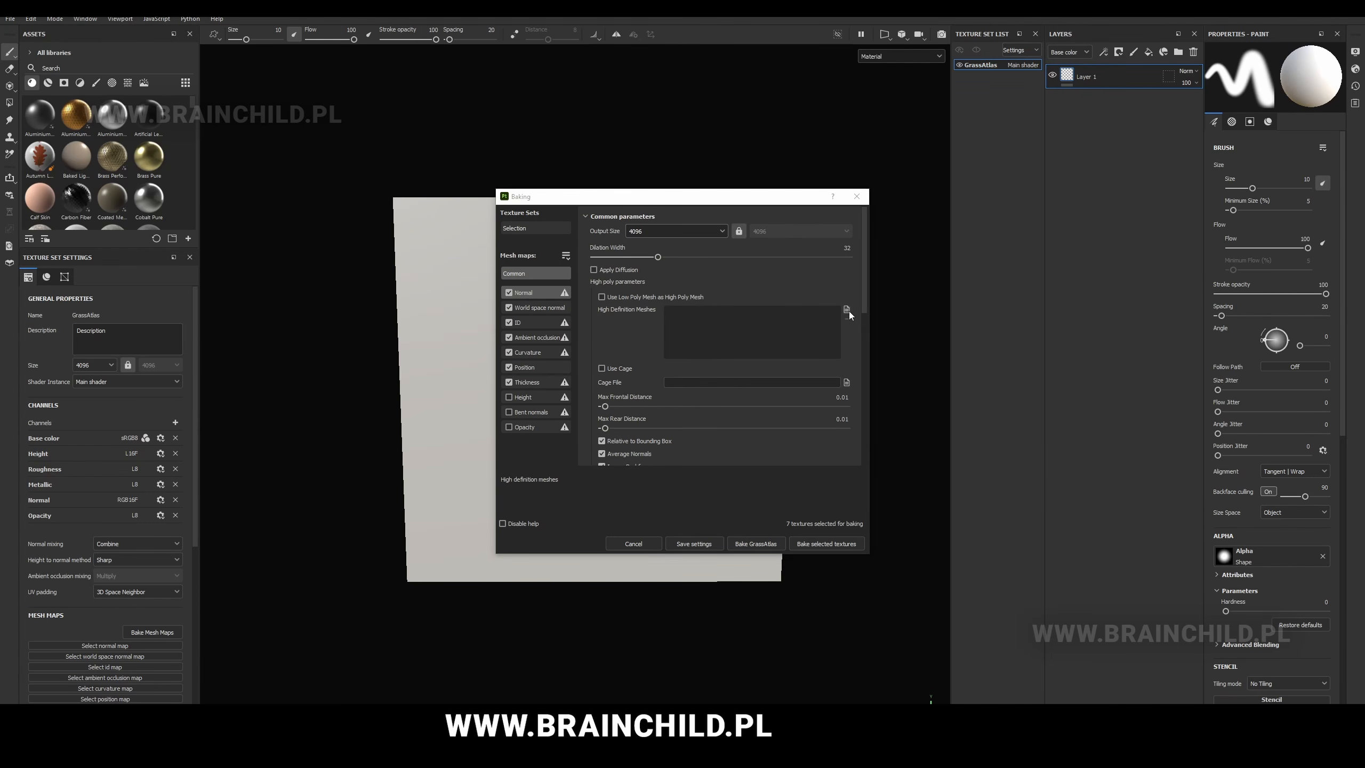
{"action": "left_click", "coordinate": [633, 293]}
{"action": "double_click", "coordinate": [634, 293]}
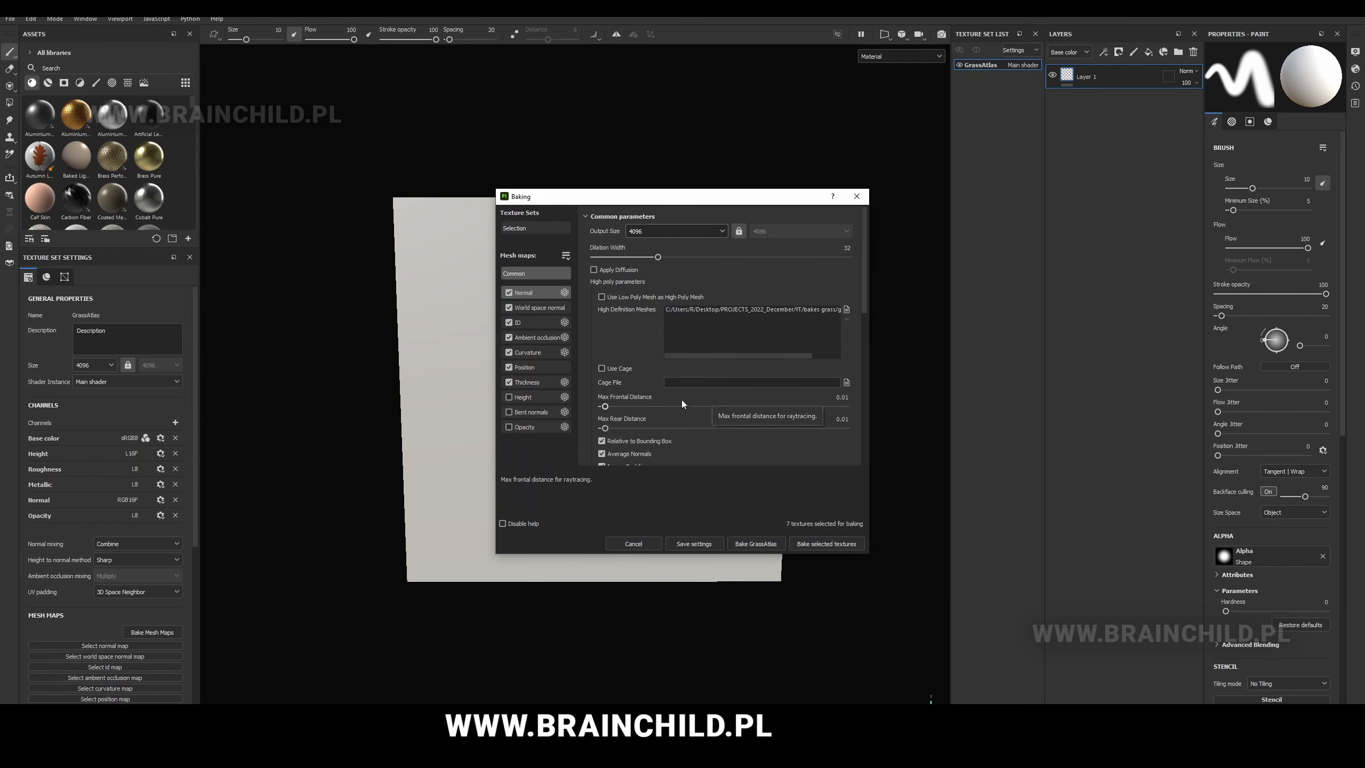
- Set the output size of the baked mesh maps to 1024
{"action": "scroll", "coordinate": [618, 396], "scroll_direction": "down", "scroll_amount": 1}
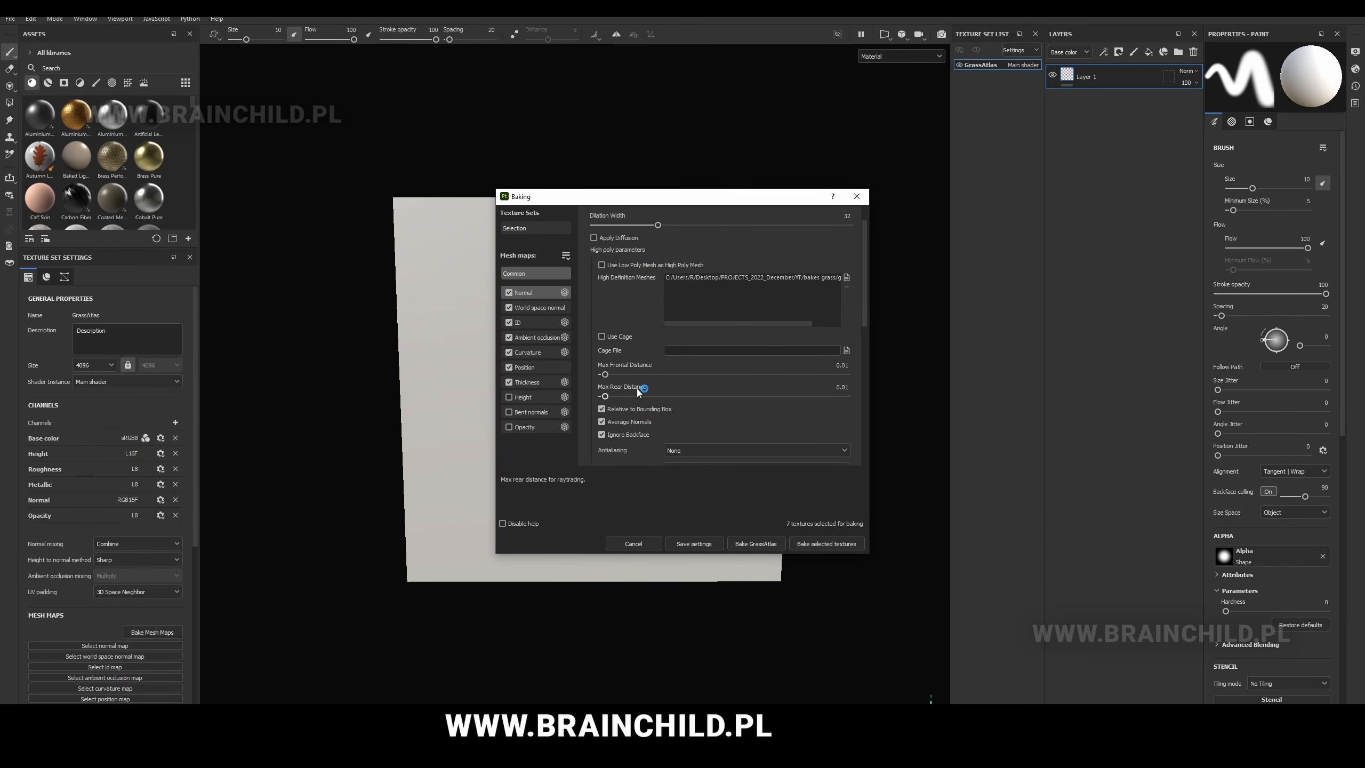
{"action": "scroll", "coordinate": [675, 388], "scroll_direction": "up", "scroll_amount": 1}
{"action": "left_click", "coordinate": [664, 232]}
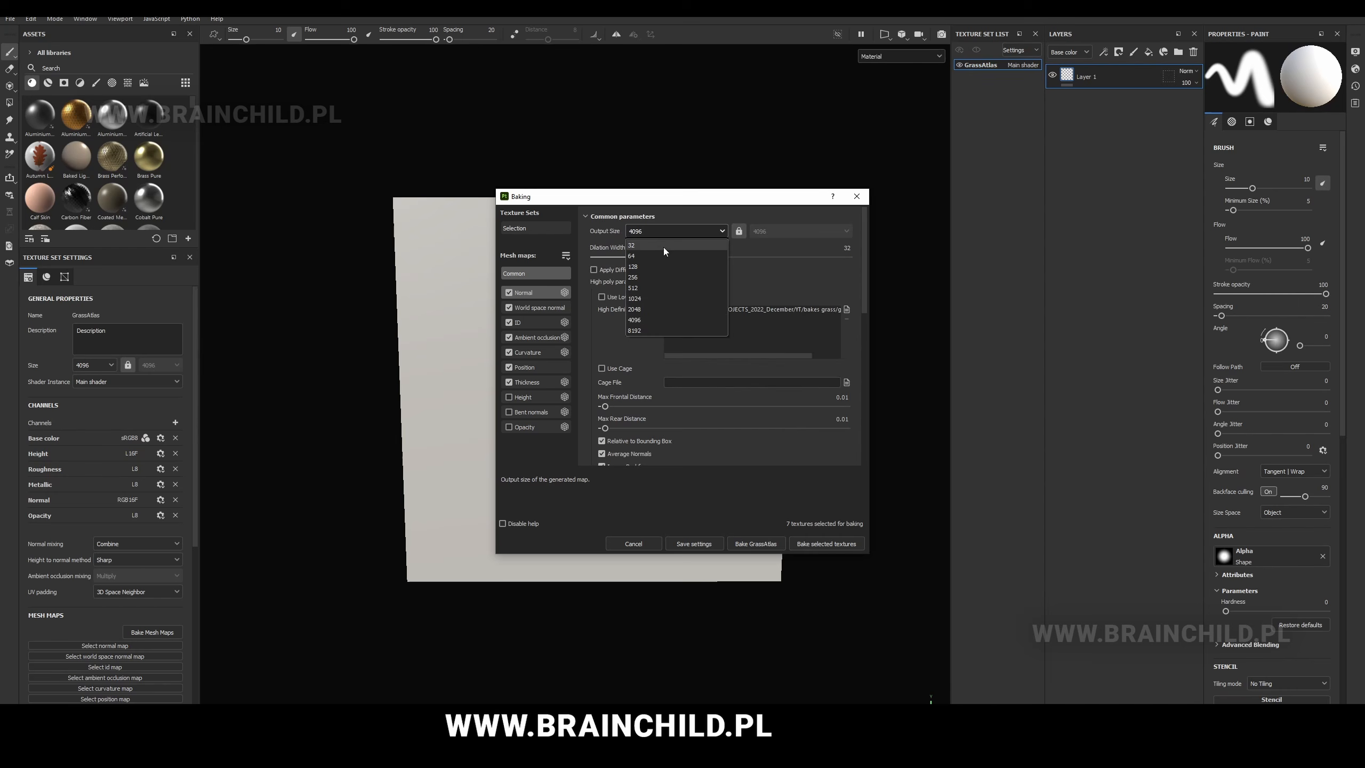
{"action": "left_click", "coordinate": [646, 299]}
- Include the Opacity map in the bake and bake the selected mesh maps for GrassAtlas
{"action": "scroll", "coordinate": [663, 359], "scroll_direction": "down", "scroll_amount": 2}
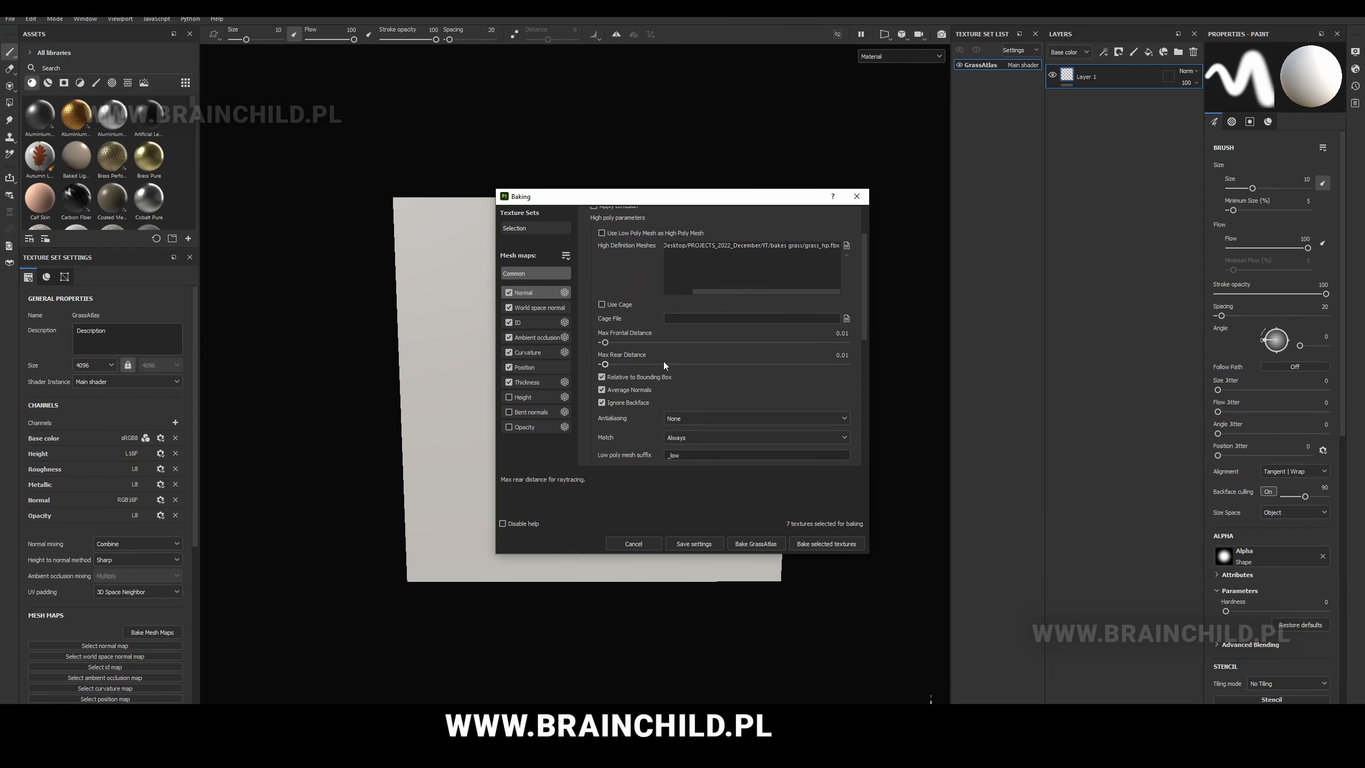
{"action": "scroll", "coordinate": [725, 351], "scroll_direction": "down", "scroll_amount": 1}
{"action": "scroll", "coordinate": [672, 352], "scroll_direction": "up", "scroll_amount": 1}
{"action": "scroll", "coordinate": [582, 368], "scroll_direction": "down", "scroll_amount": 1}
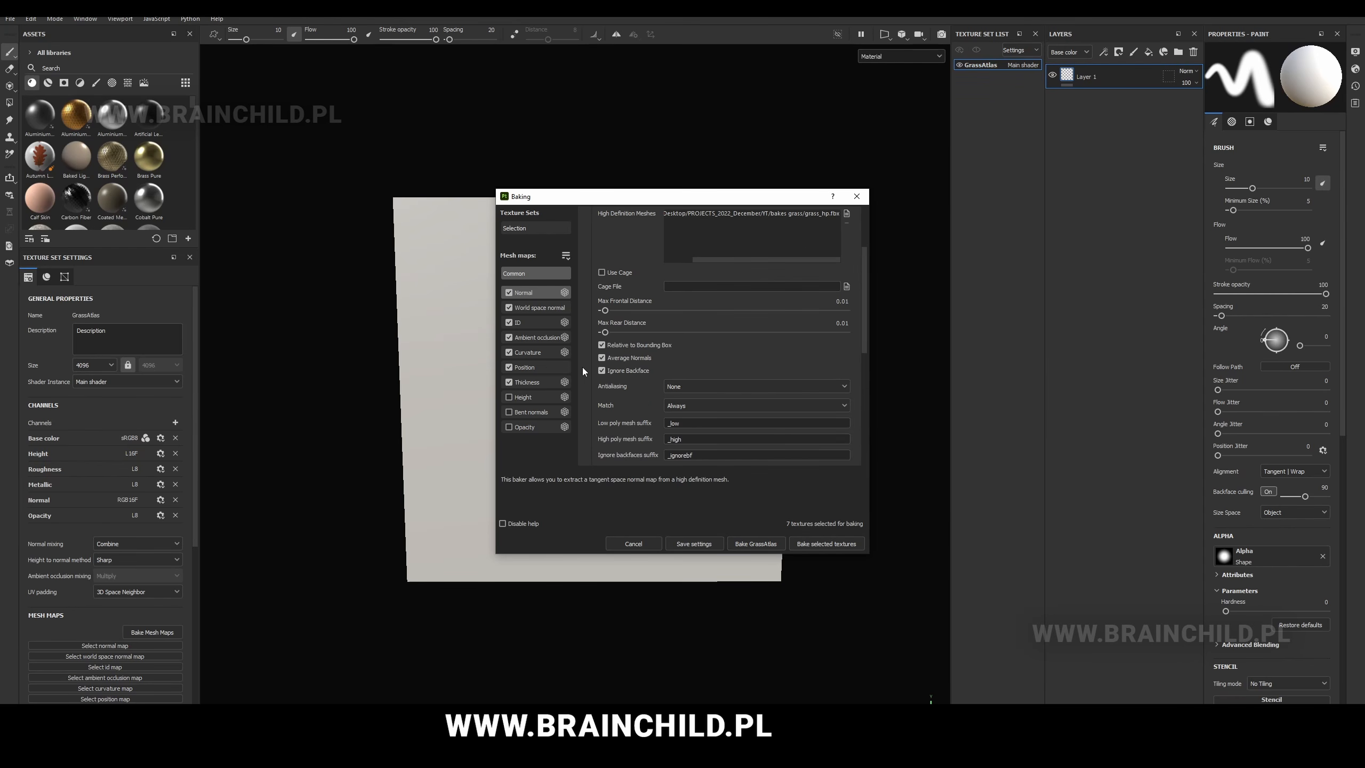
{"action": "left_click", "coordinate": [509, 427]}
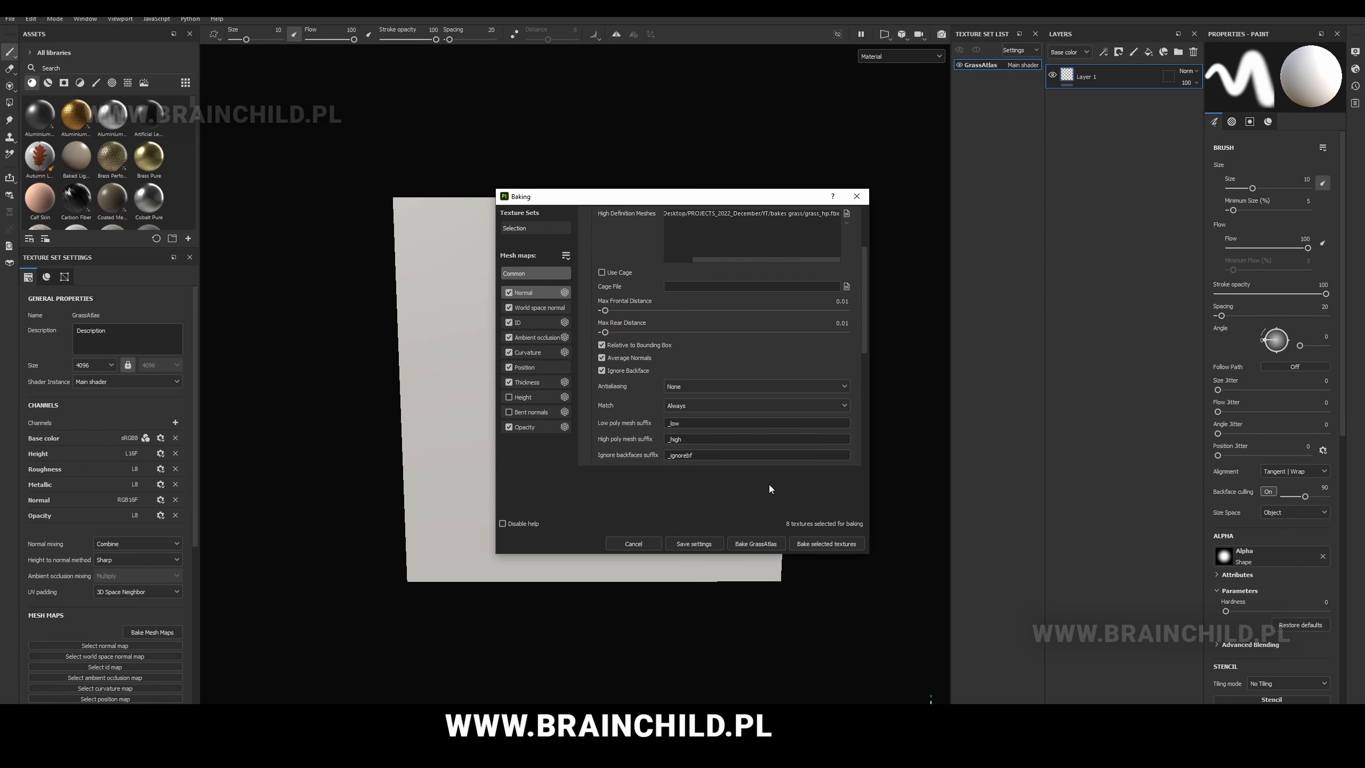
{"action": "left_click", "coordinate": [772, 548]}
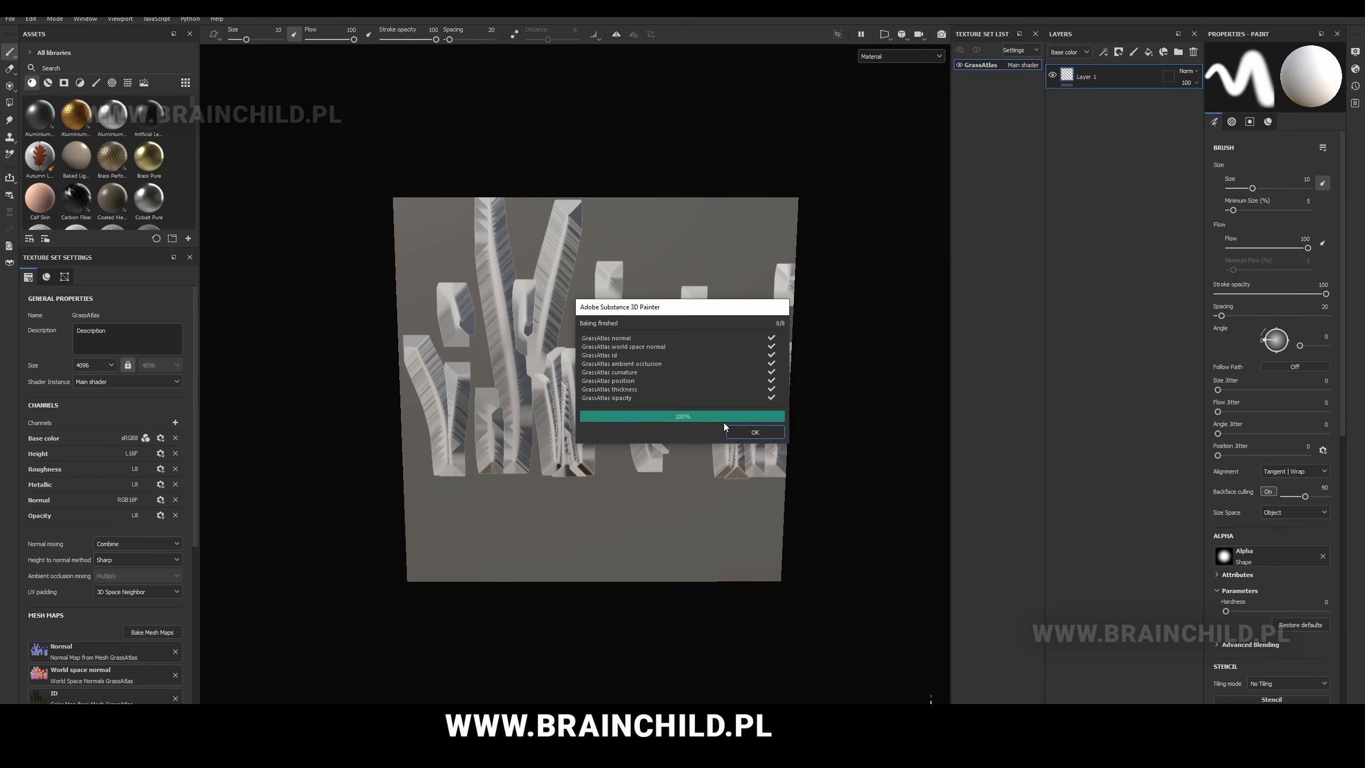
{"action": "left_click", "coordinate": [755, 431]}
- Add a fill layer above Layer 1 in the GrassAtlas layer stack
{"action": "scroll", "coordinate": [785, 253], "scroll_direction": "up", "scroll_amount": 3}
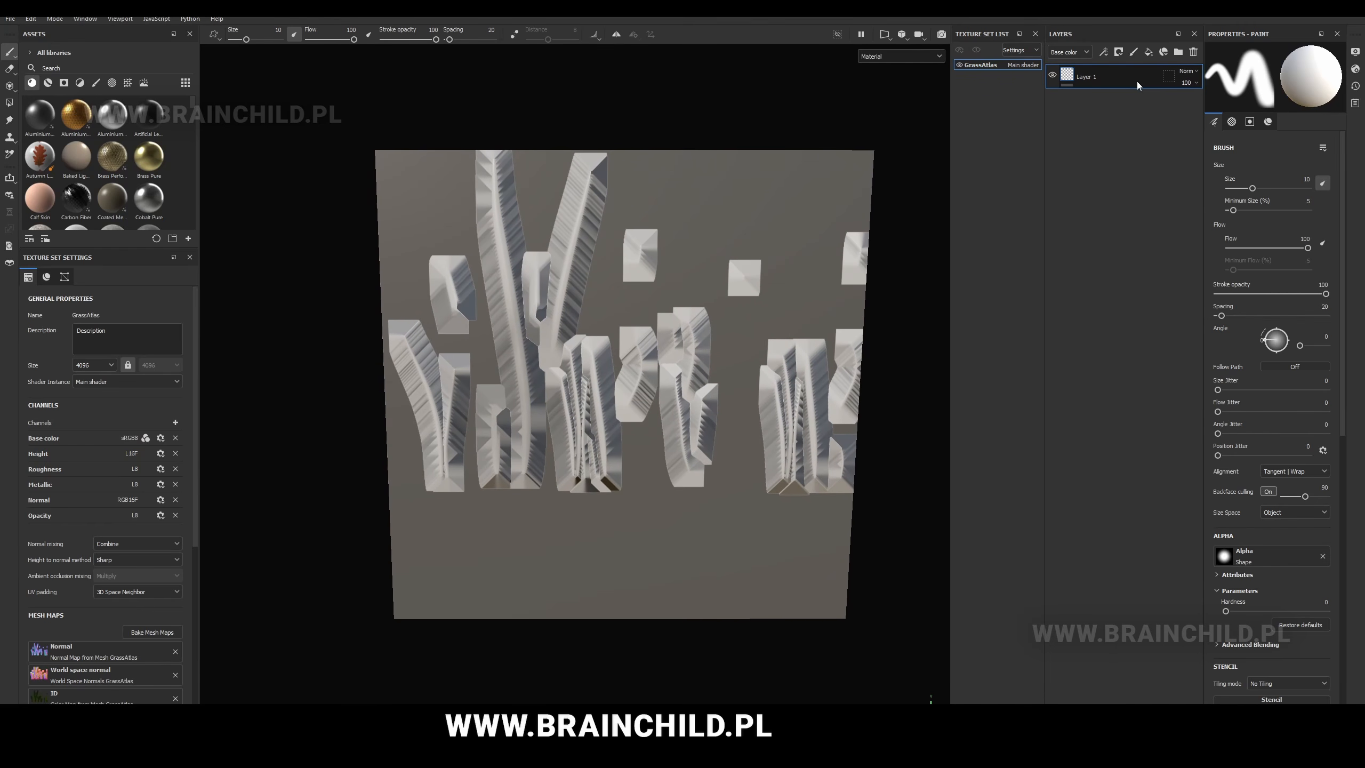
{"action": "left_click", "coordinate": [1148, 52]}
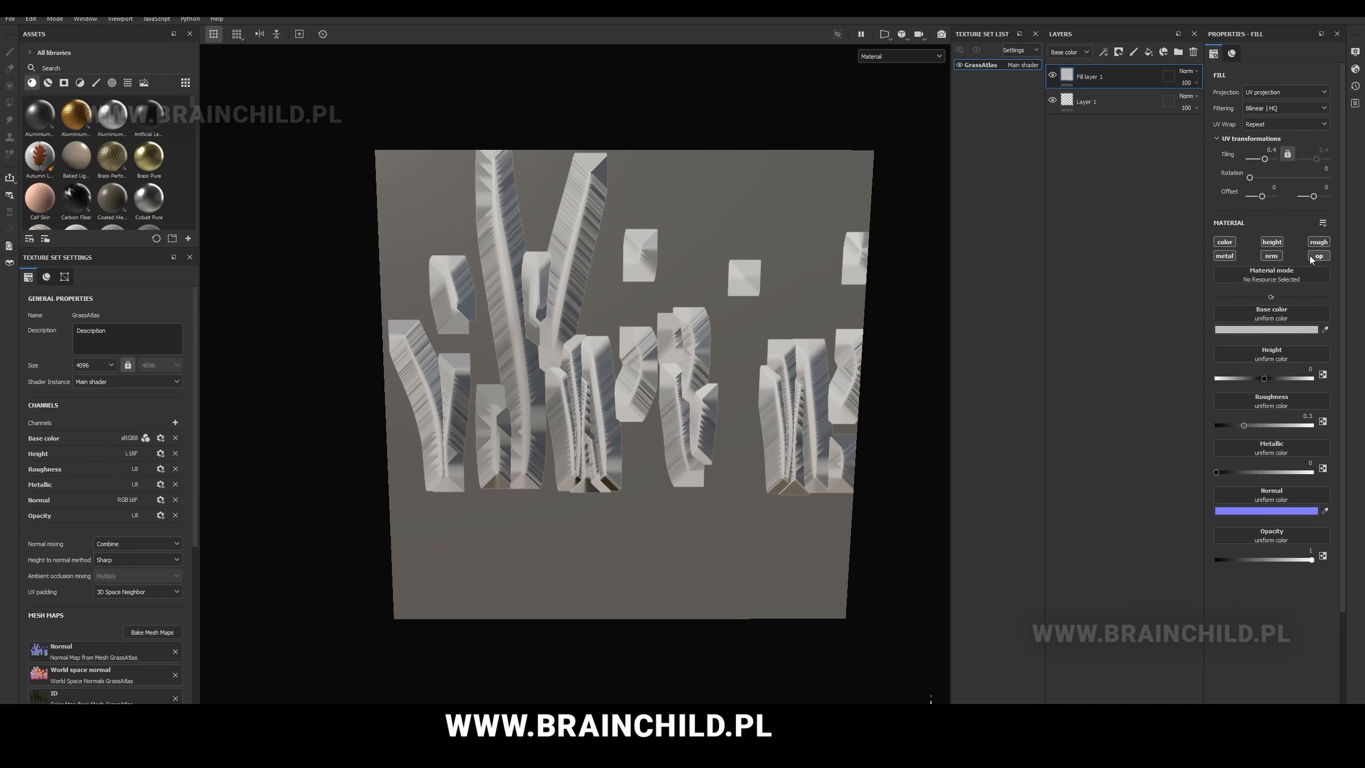
- Assign GrassAtlas's baked opacity map to the fill layer's Opacity channel and set the layer's UV tiling to 1
{"action": "left_click", "coordinate": [1267, 535]}
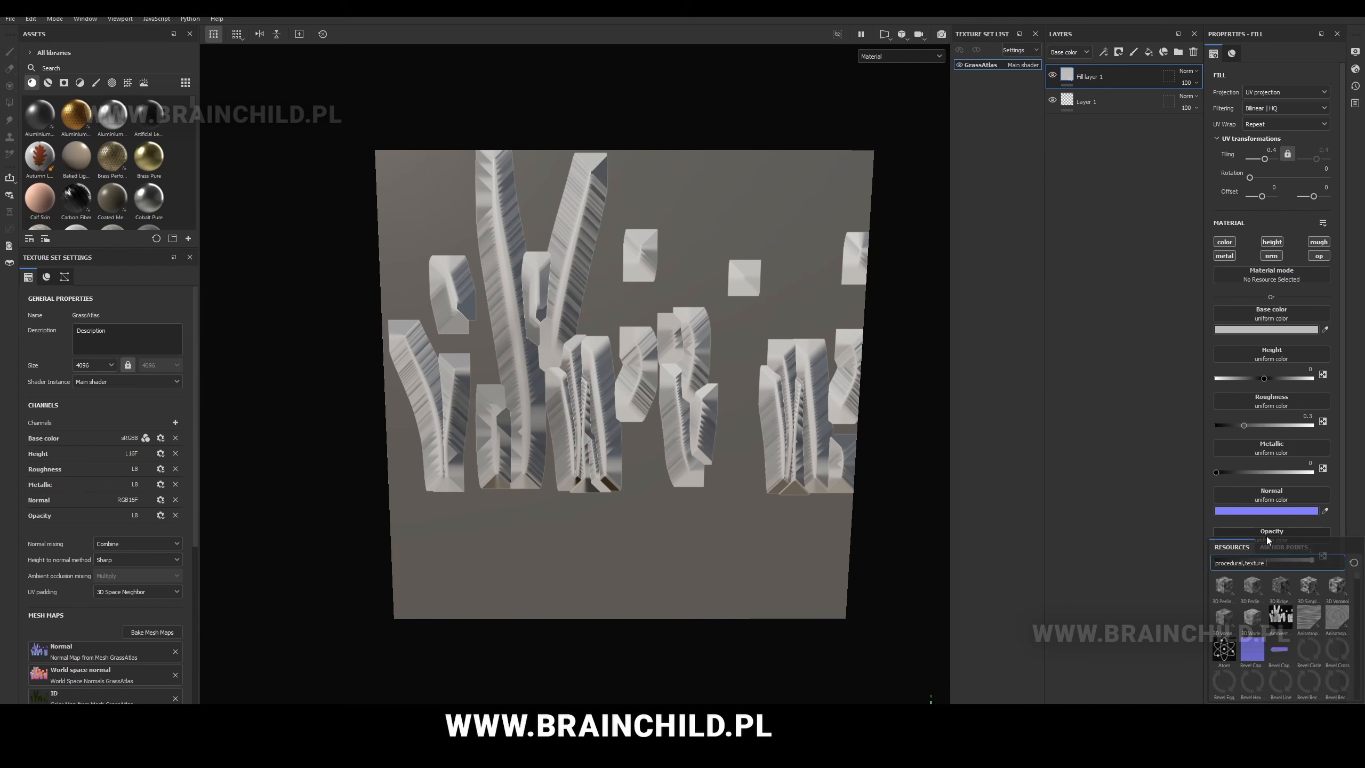
{"action": "type", "text": "opac"}
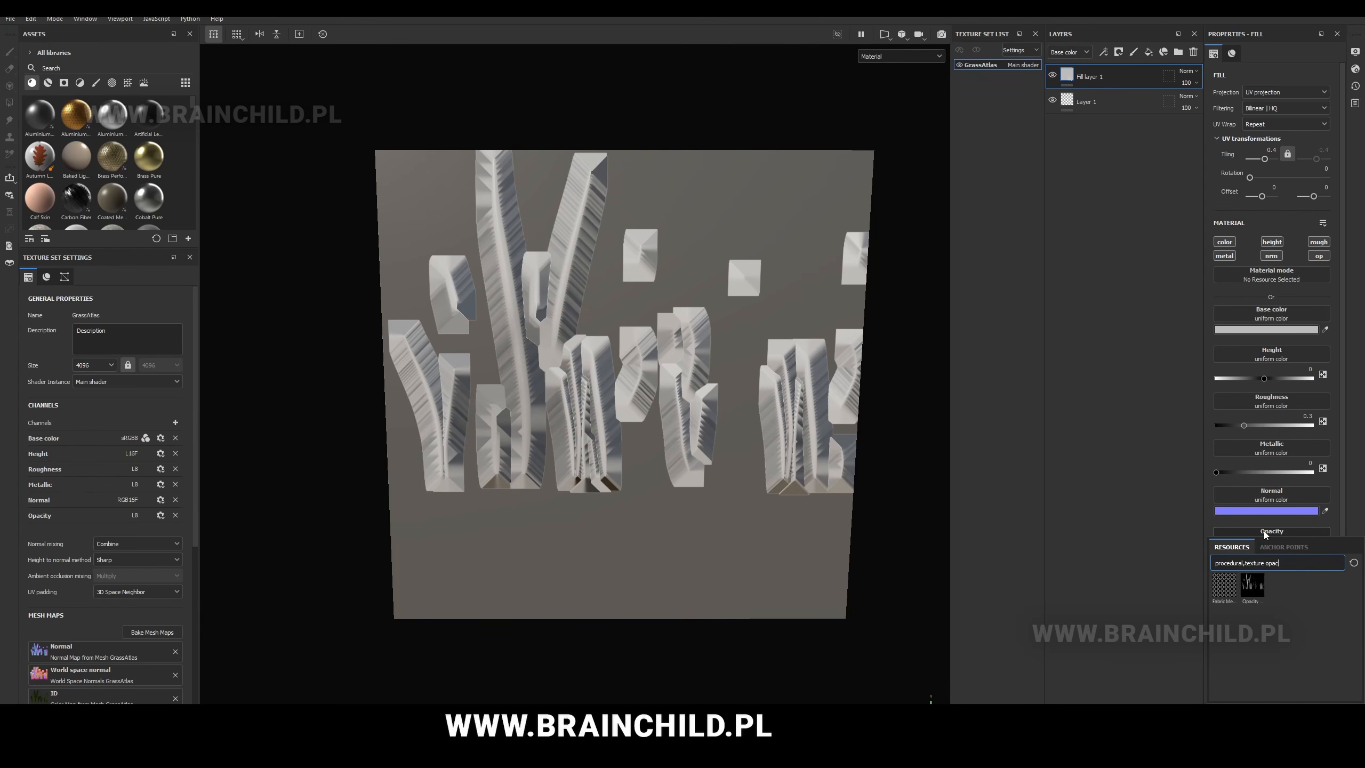
{"action": "left_click", "coordinate": [1254, 585]}
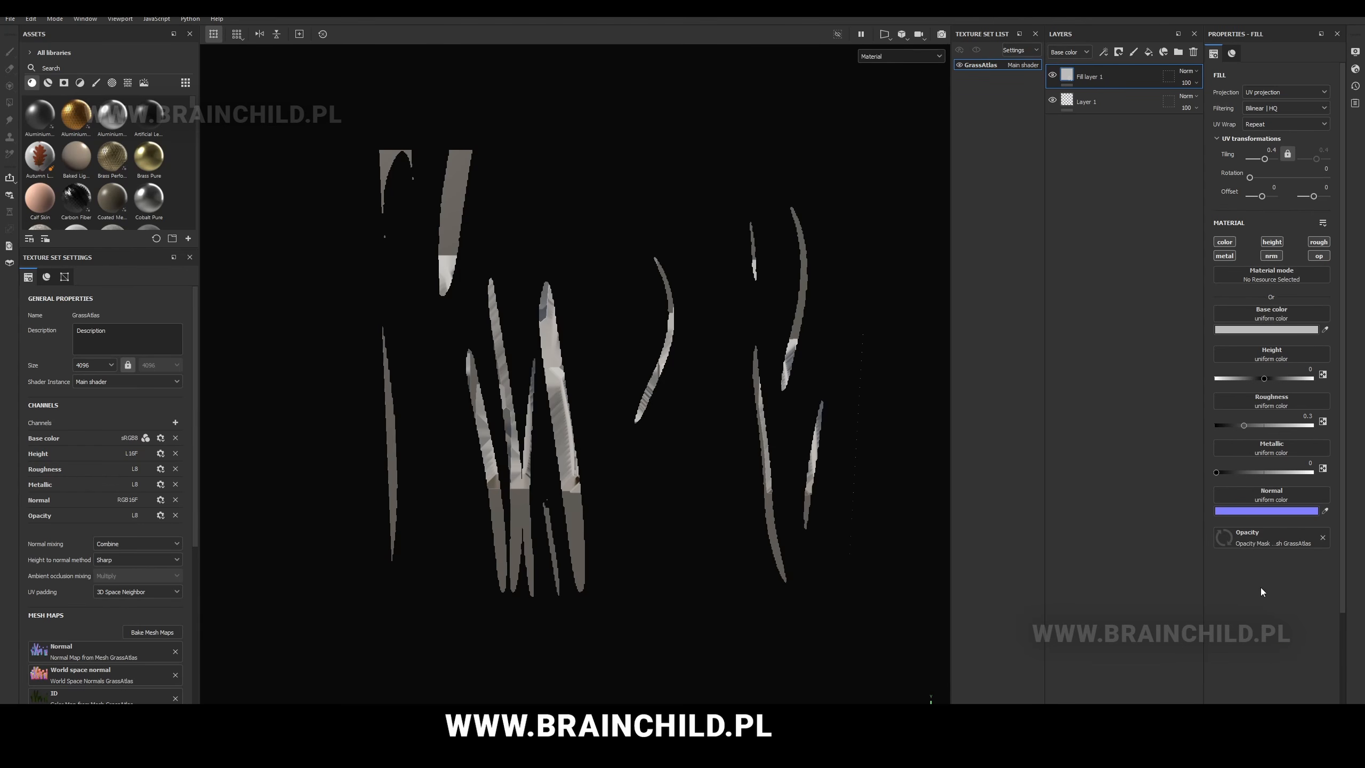
{"action": "double_click", "coordinate": [1274, 150]}
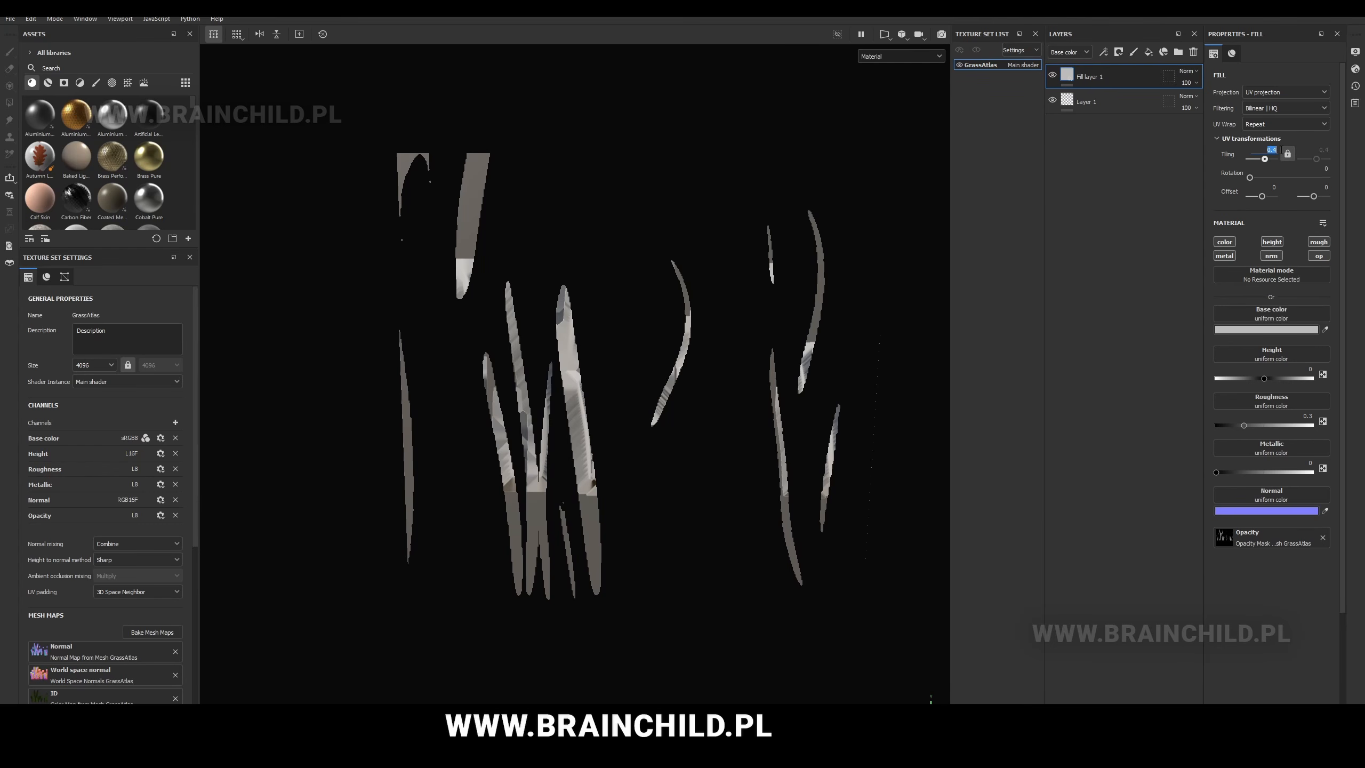
{"action": "type", "text": "1"}
{"action": "key", "text": "Return"}
{"action": "middle_click_drag", "start_coordinate": [726, 303], "coordinate": [757, 311], "text": "alt"}
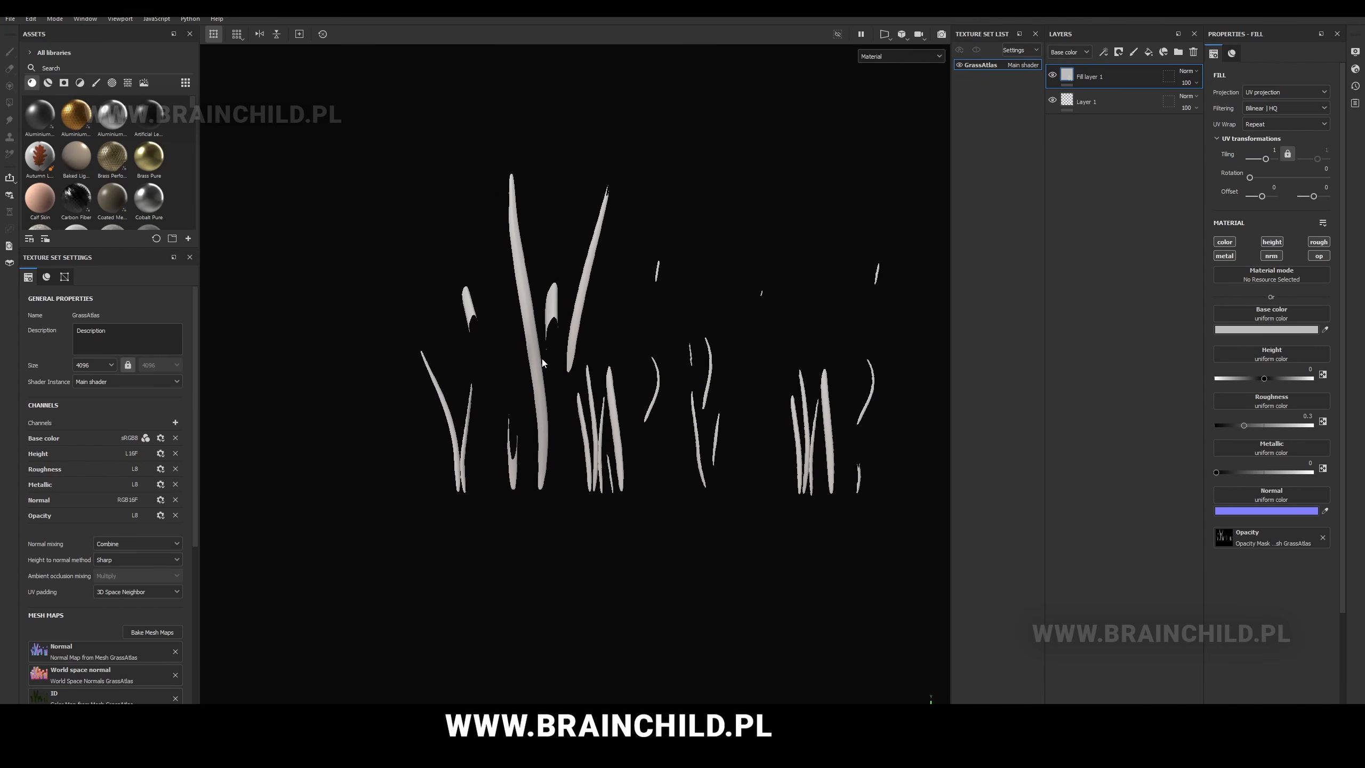
- Display the Normal+Height+Mesh channel on the atlas plane and examine the baked grass normals
{"action": "left_click_drag", "start_coordinate": [543, 363], "coordinate": [670, 339], "text": "alt"}
{"action": "left_click", "coordinate": [896, 57]}
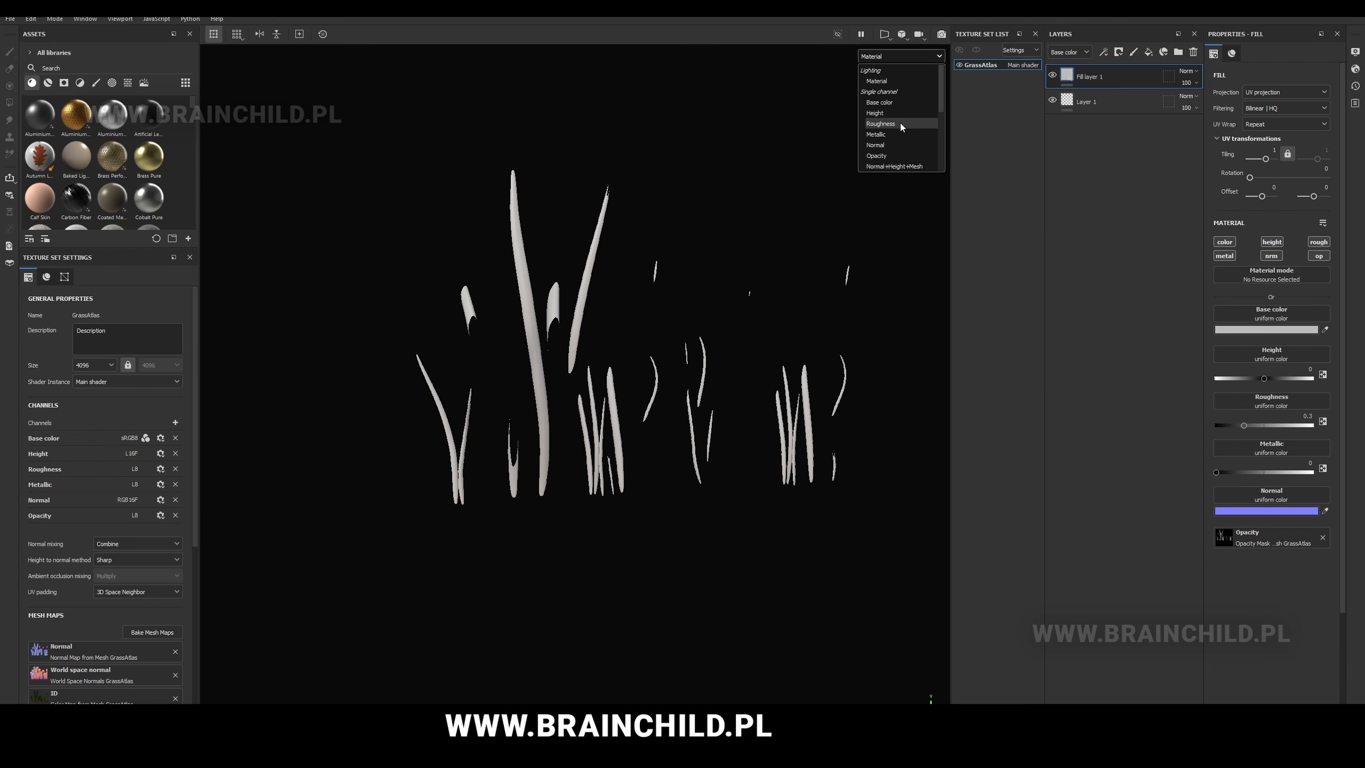
{"action": "left_click", "coordinate": [891, 167]}
{"action": "scroll", "coordinate": [731, 250], "scroll_direction": "up", "scroll_amount": 4}
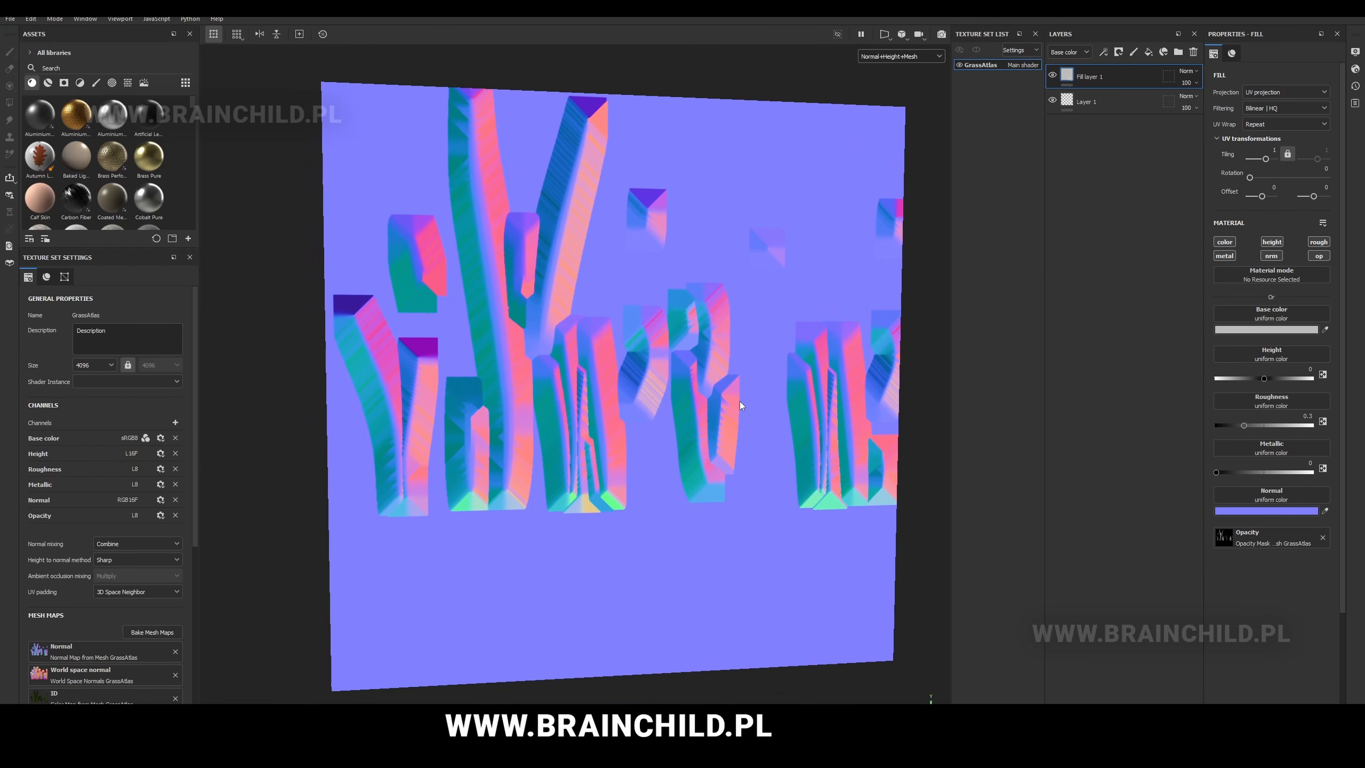
{"action": "left_click_drag", "start_coordinate": [638, 376], "coordinate": [559, 369], "text": "alt"}
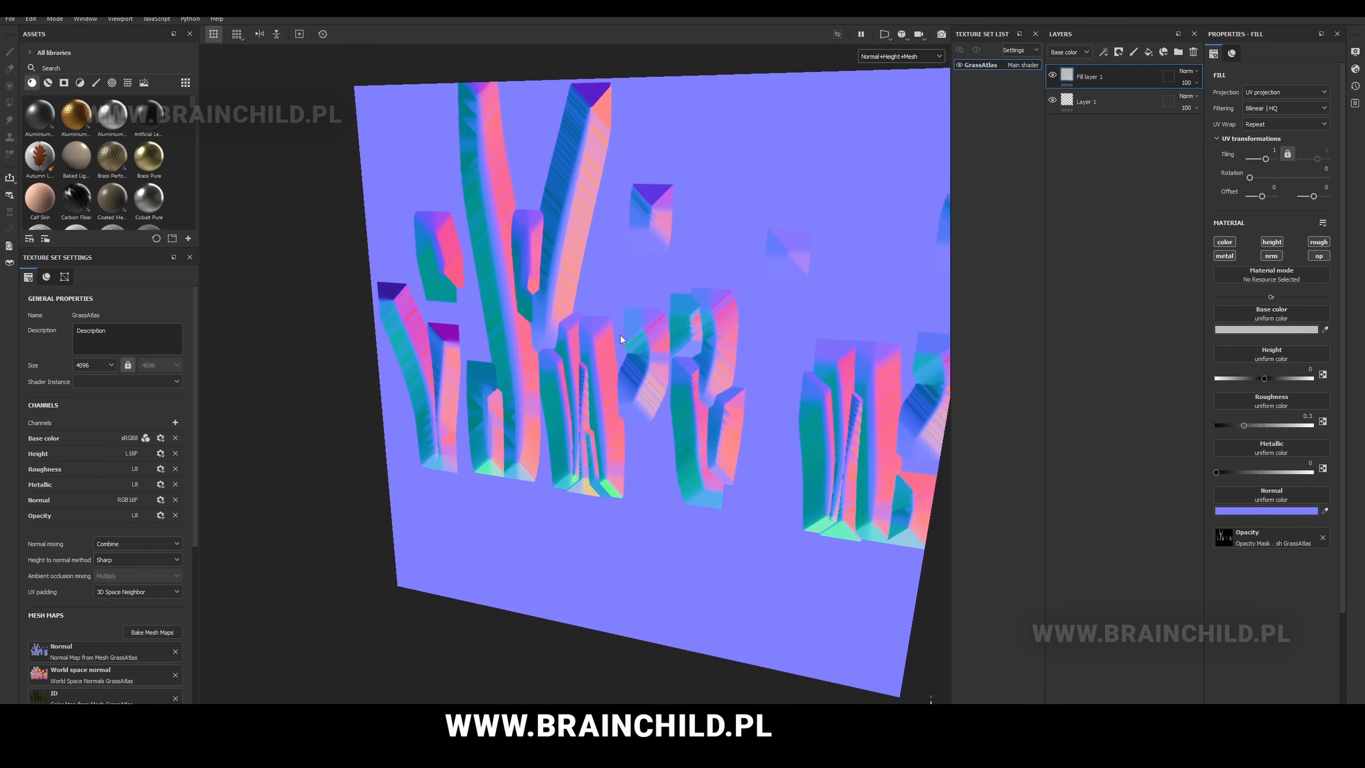
- Set the baking max frontal distance and max rear distance to 1, and rebake the GrassAtlas mesh maps
{"action": "key", "text": "ctrl+shift+b"}
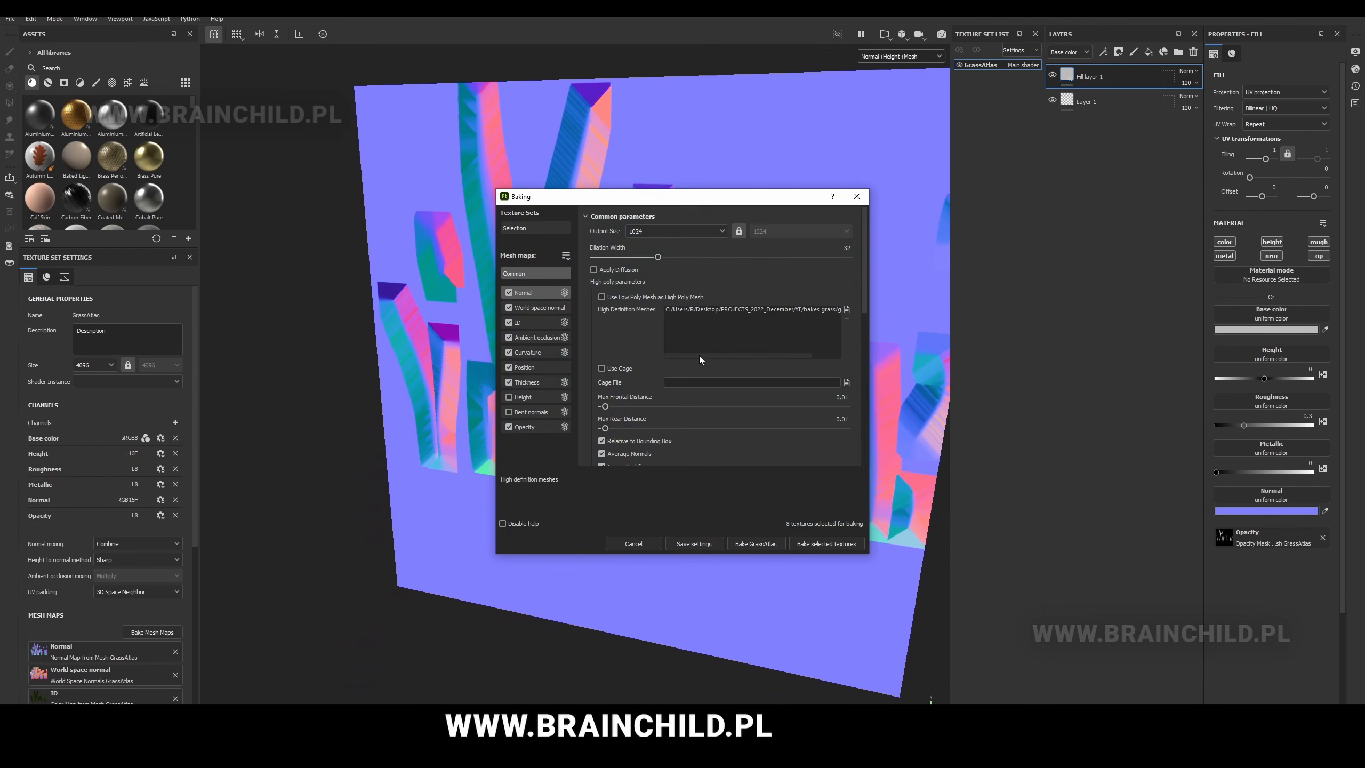
{"action": "double_click", "coordinate": [842, 397]}
{"action": "left_click", "coordinate": [863, 422]}
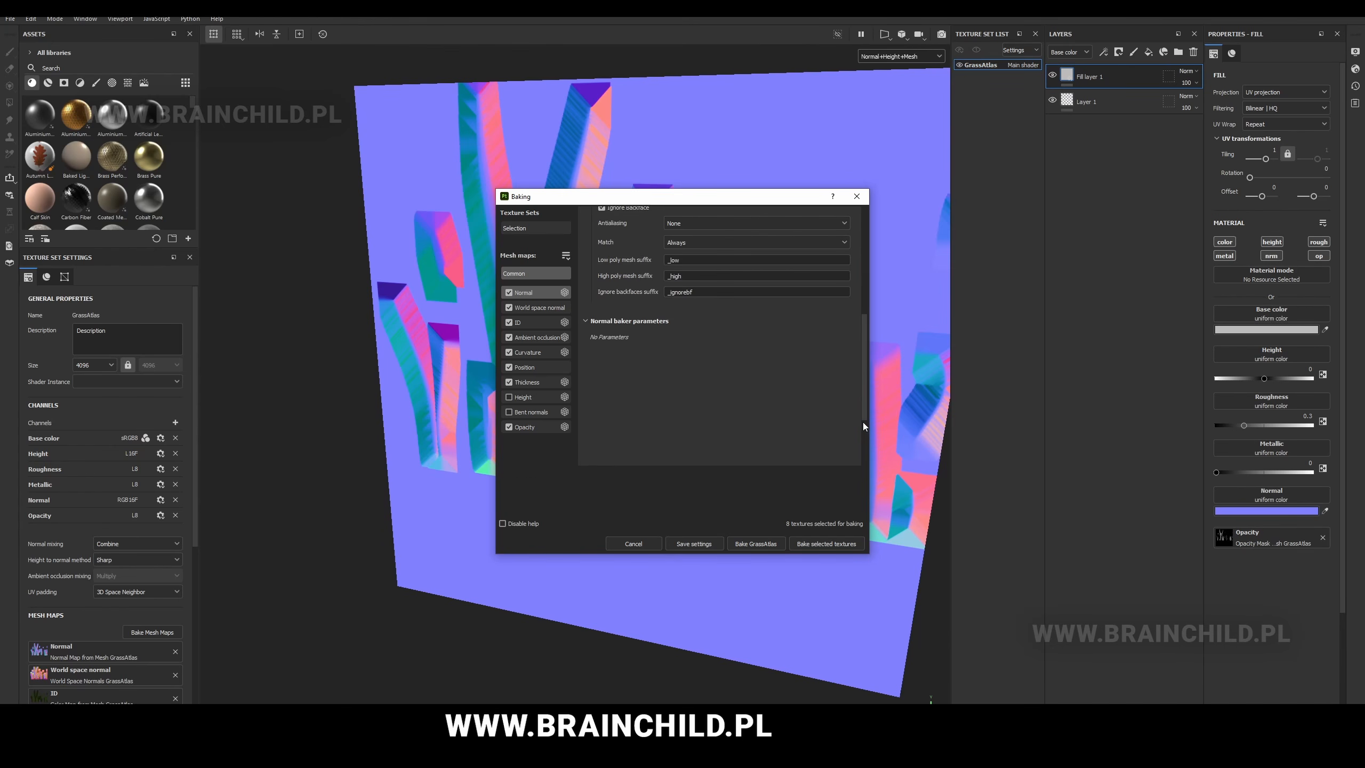
{"action": "left_click", "coordinate": [755, 543]}
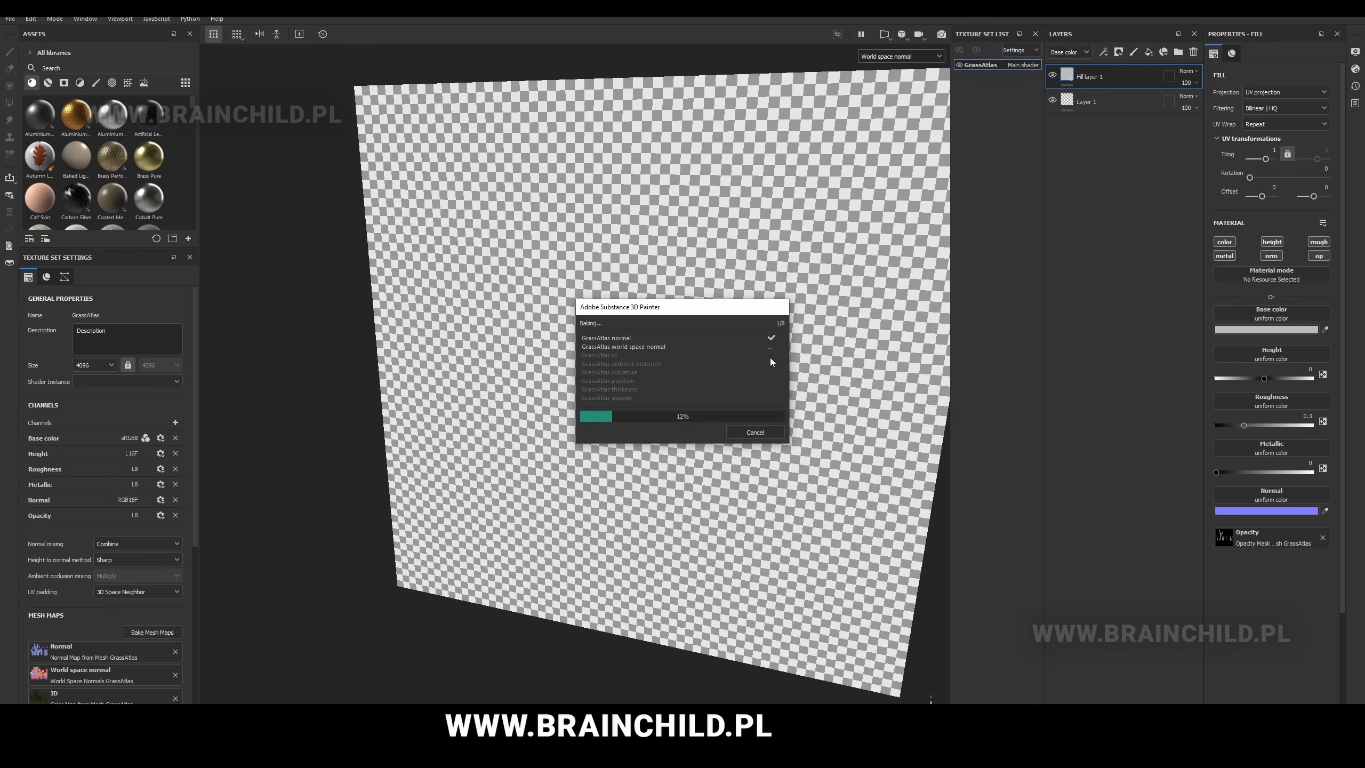
{"action": "left_click", "coordinate": [755, 431]}
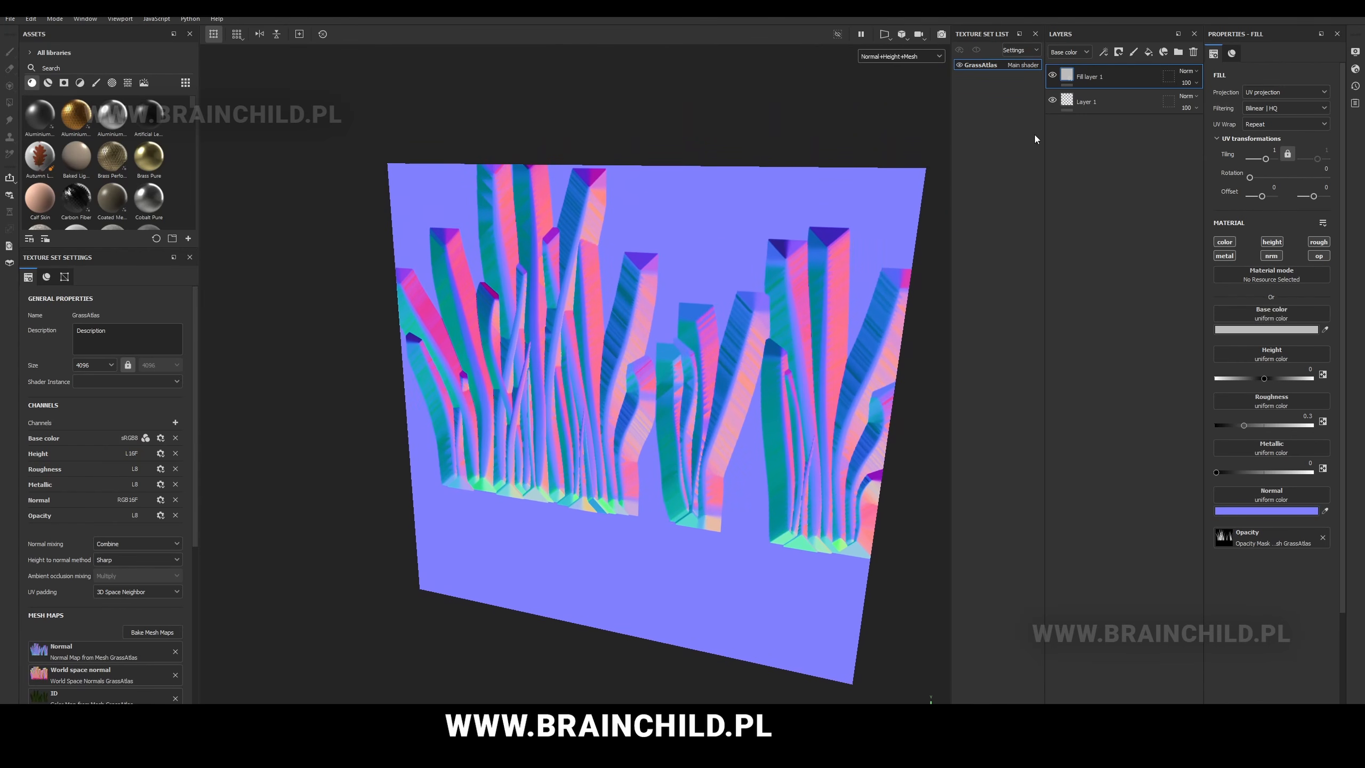
- Return the viewport to the Material view and inspect the rebaked grass blades
{"action": "left_click", "coordinate": [902, 58]}
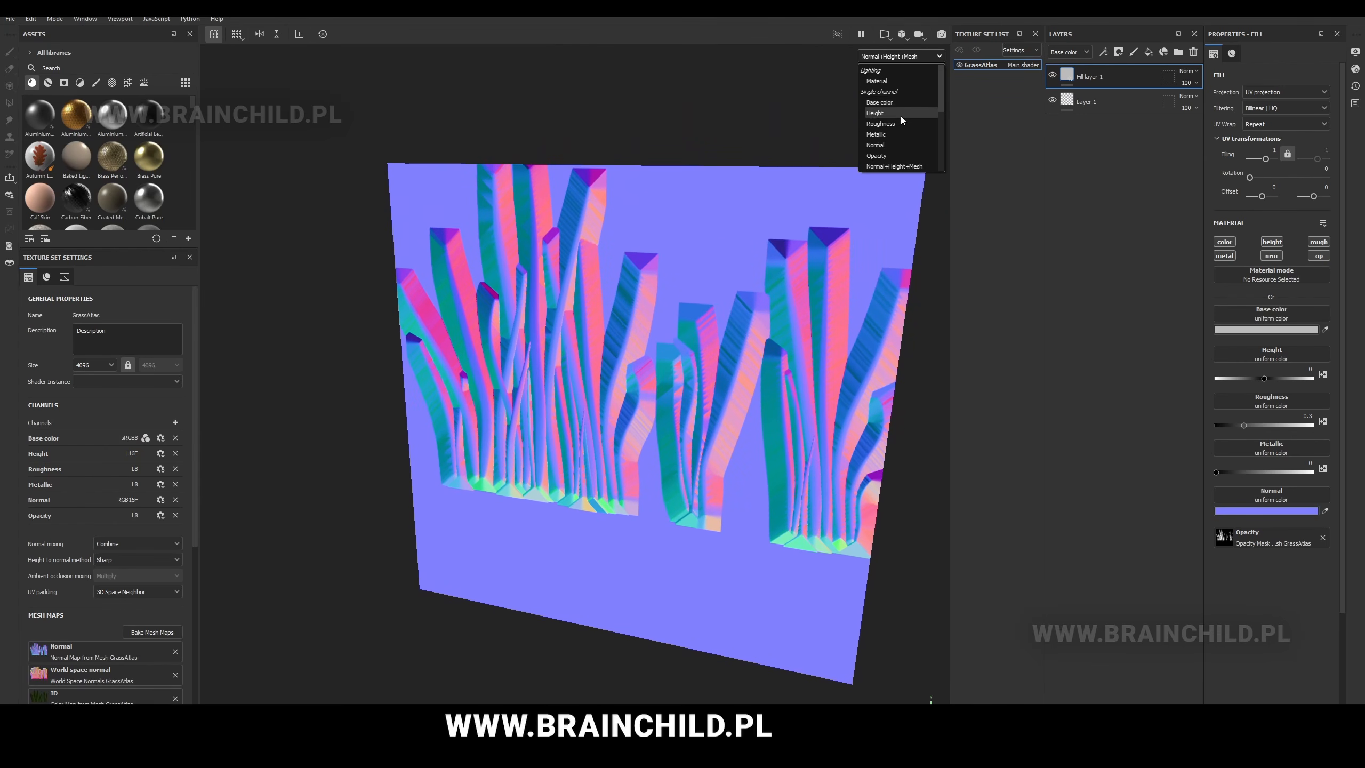
{"action": "left_click", "coordinate": [892, 81]}
{"action": "right_click_drag", "start_coordinate": [814, 235], "coordinate": [787, 209], "text": "alt"}
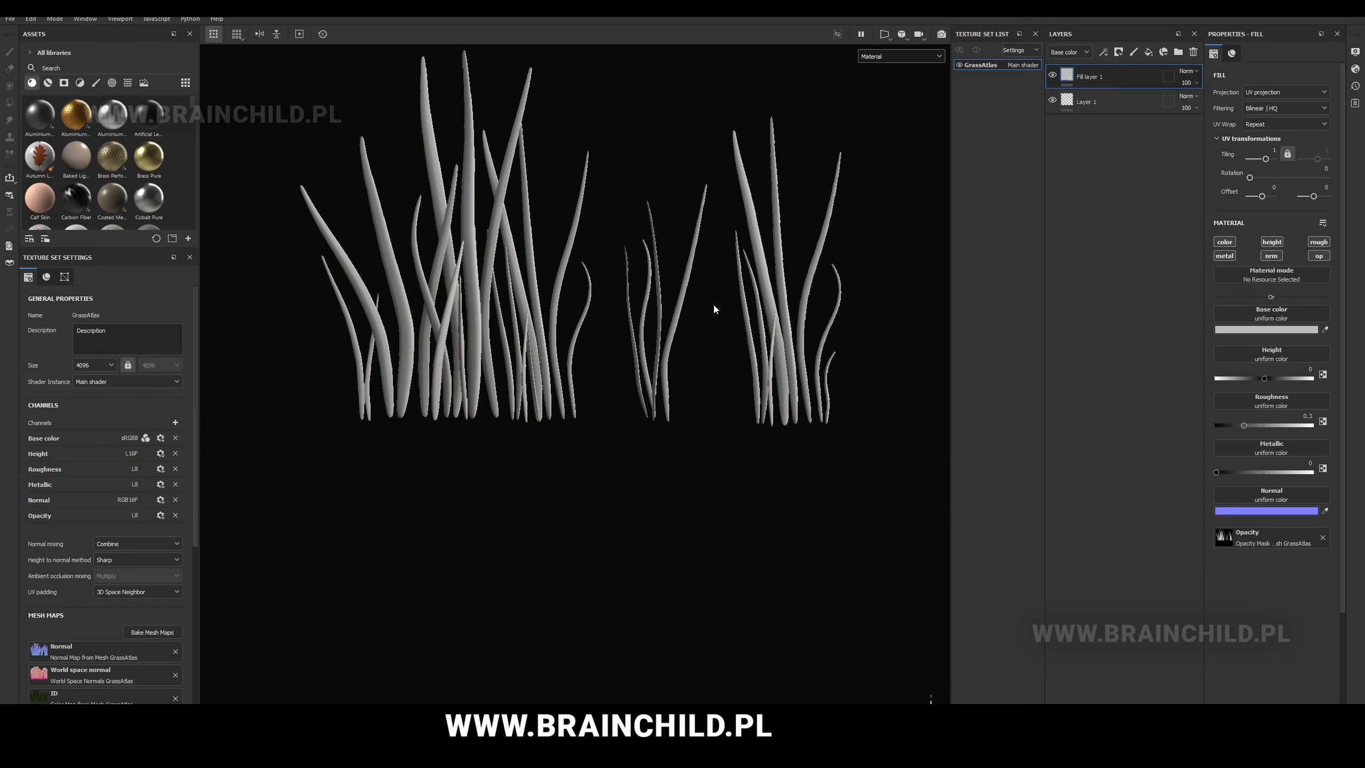
{"action": "middle_click_drag", "start_coordinate": [714, 306], "coordinate": [760, 342], "text": "alt"}
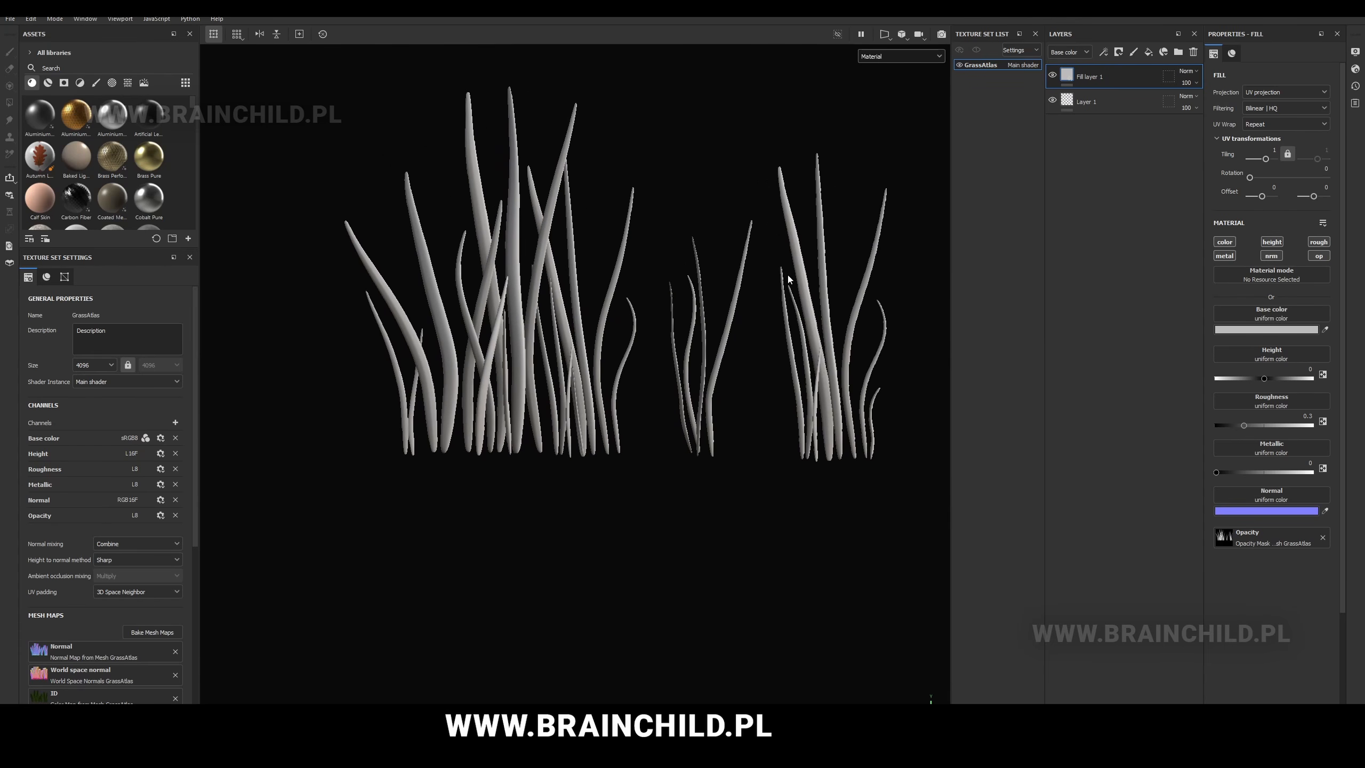
- Set the baking output size to 4096 and rebake the GrassAtlas mesh maps
{"action": "key", "text": "ctrl+shift+b"}
{"action": "left_click", "coordinate": [686, 232]}
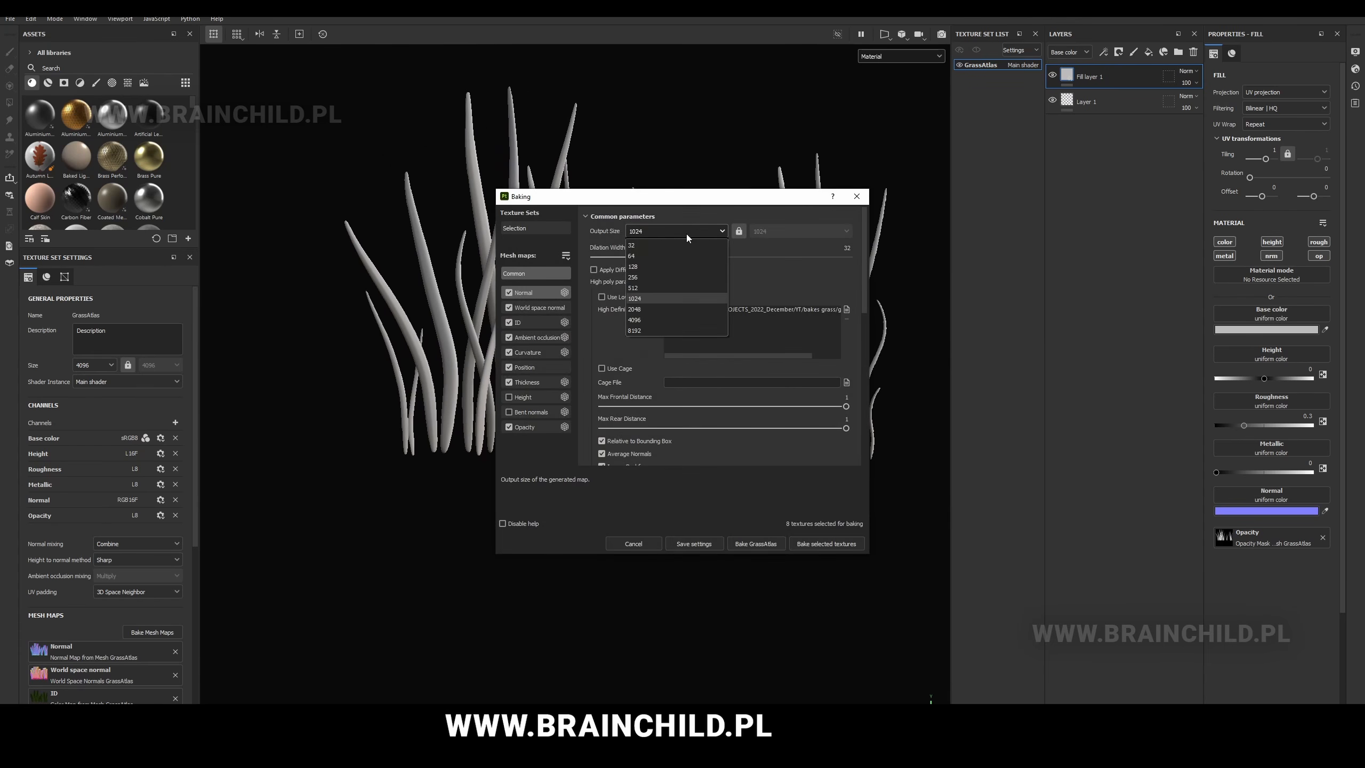
{"action": "left_click", "coordinate": [656, 319]}
{"action": "left_click", "coordinate": [754, 542]}
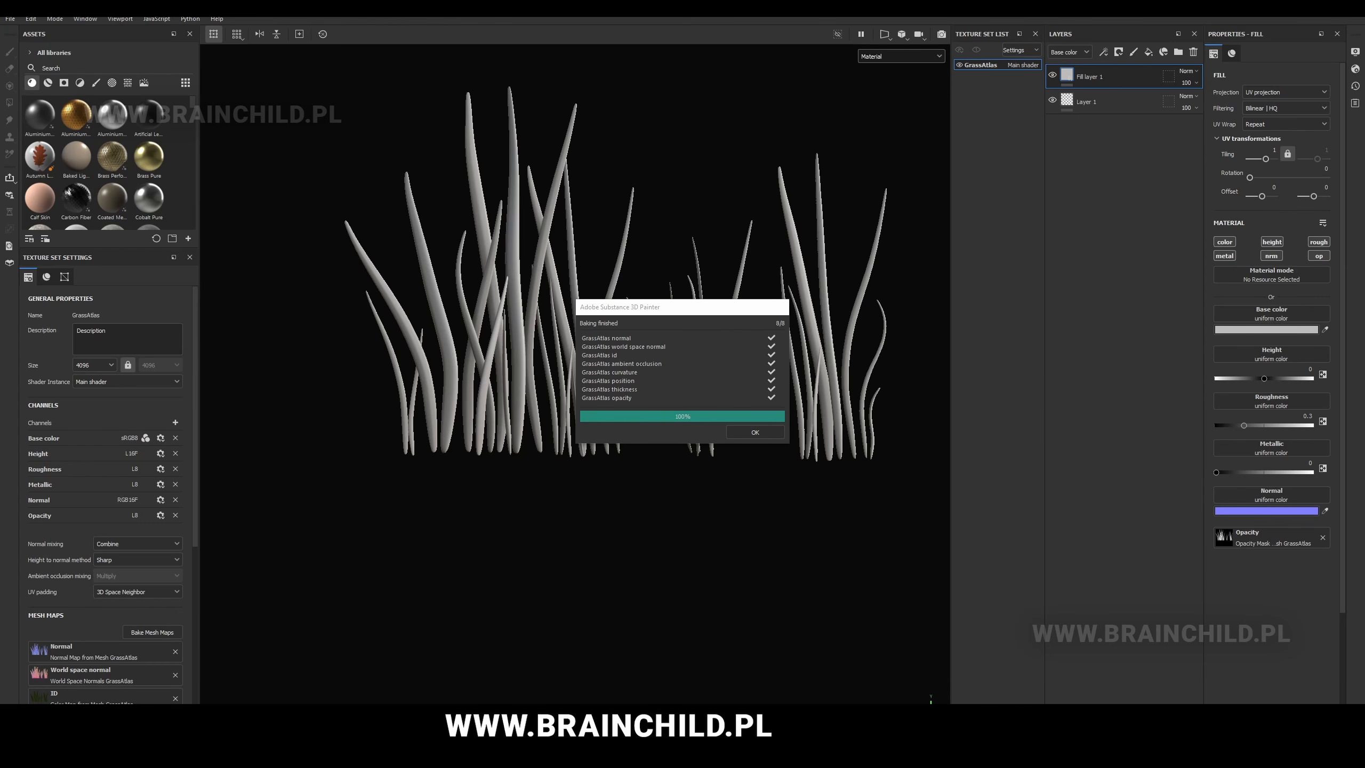
{"action": "left_click", "coordinate": [754, 431]}
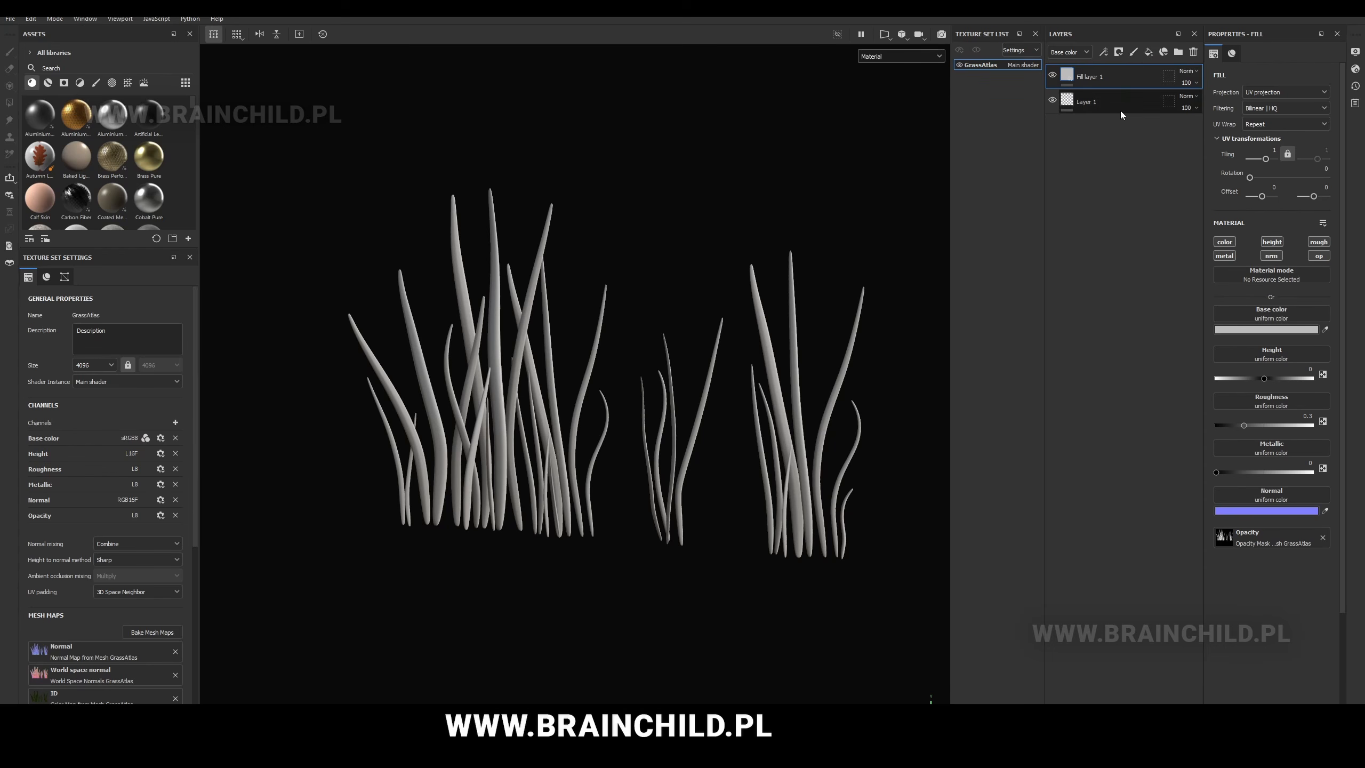
- Set the base color of Fill layer 1 to a muted olive green, hex 6F7A4F
{"action": "left_click", "coordinate": [1258, 329]}
{"action": "left_click_drag", "start_coordinate": [1242, 435], "coordinate": [1243, 461]}
{"action": "left_click_drag", "start_coordinate": [1176, 446], "coordinate": [1170, 442]}
{"action": "left_click", "coordinate": [1158, 429]}
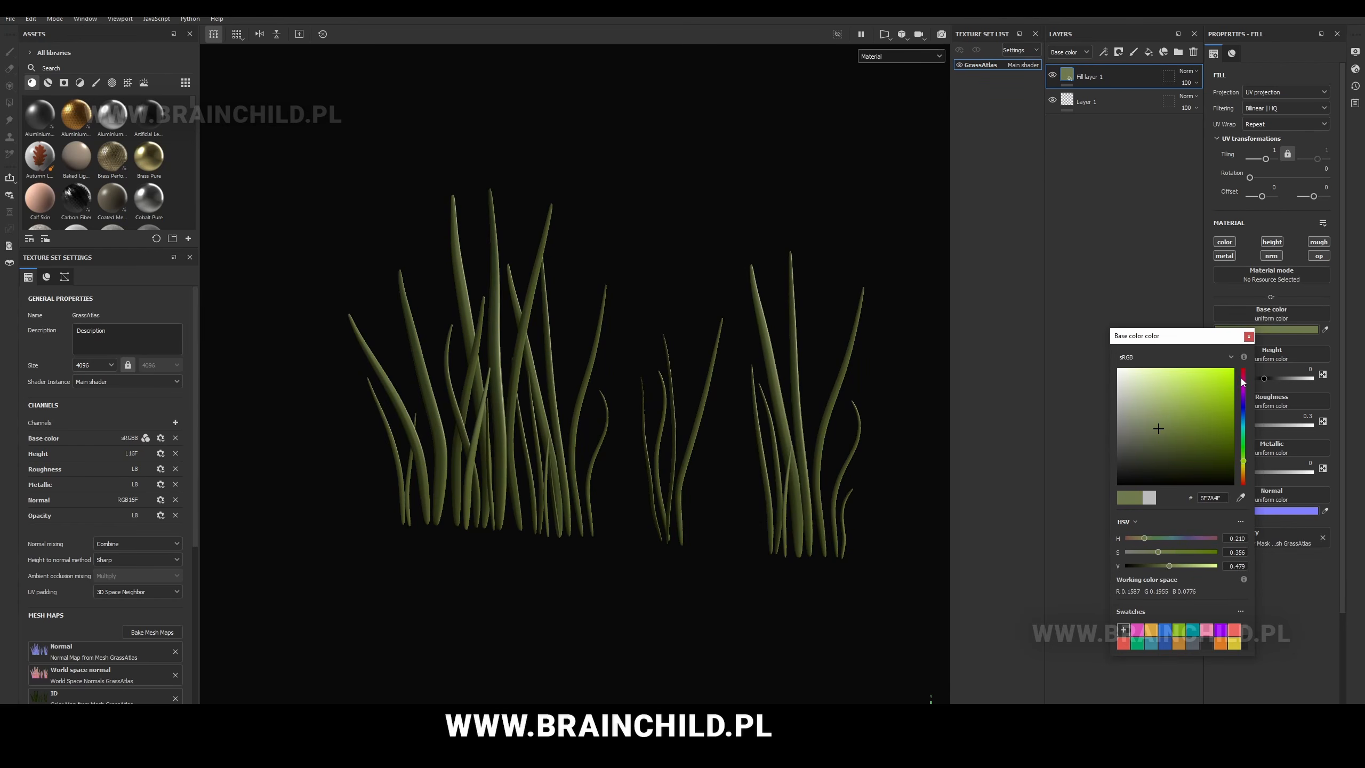
{"action": "left_click", "coordinate": [1248, 336]}
- Display only the base color channel and add a second fill layer on top, masked by a color selection
{"action": "left_click", "coordinate": [900, 56]}
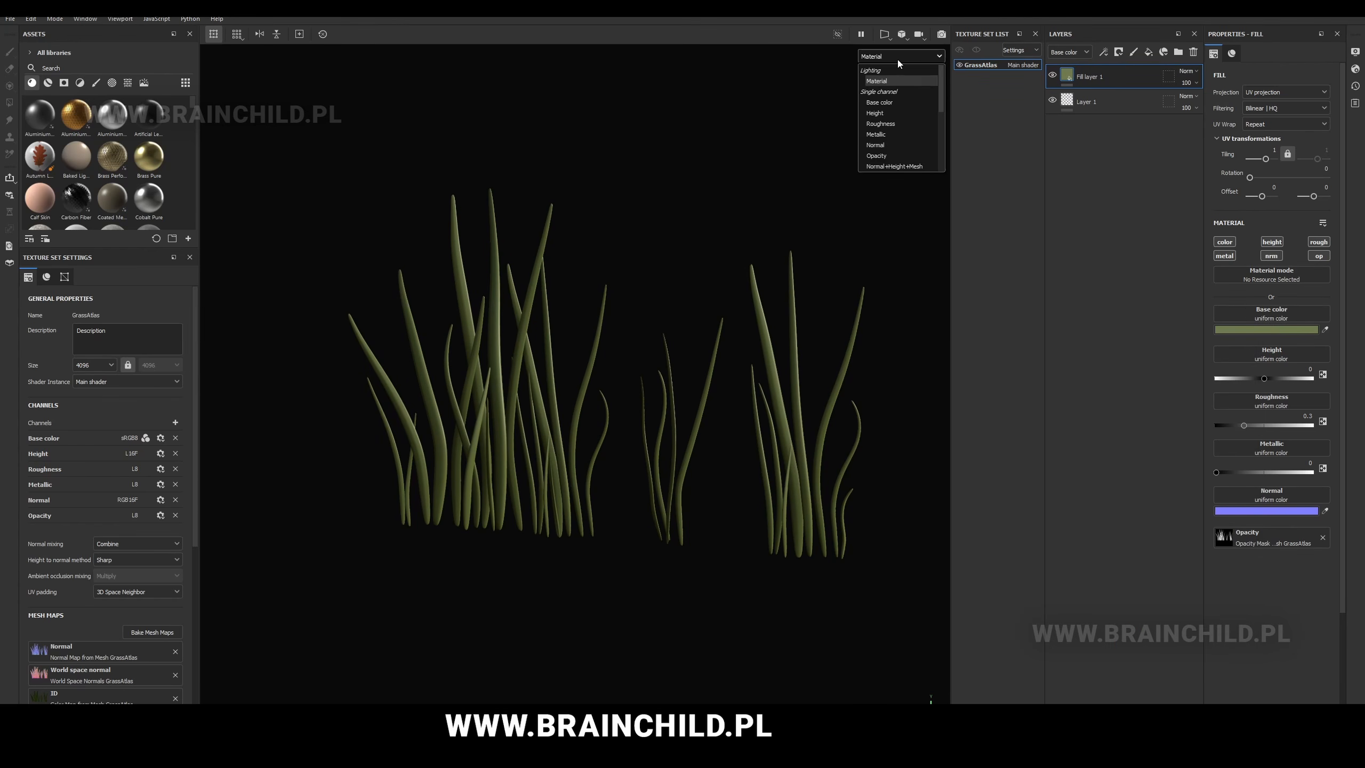
{"action": "left_click", "coordinate": [885, 102]}
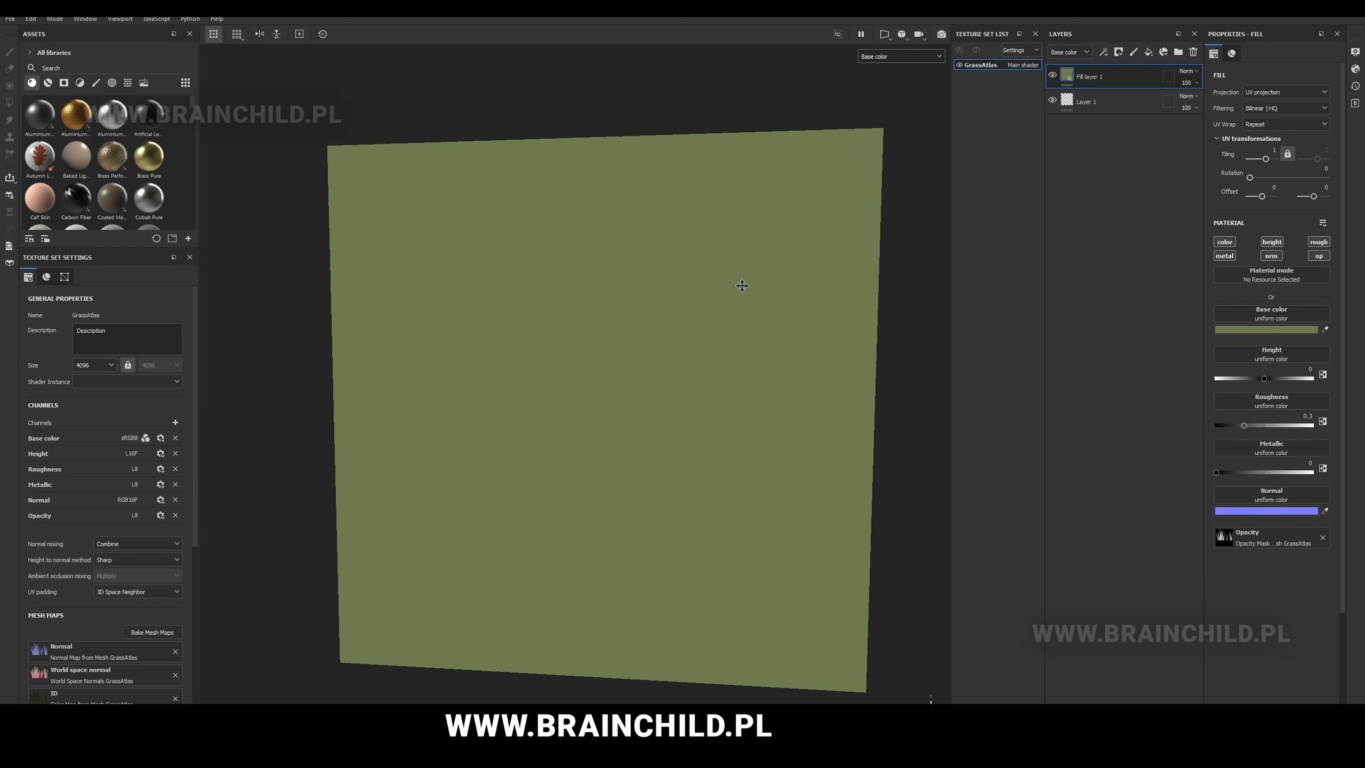
{"action": "left_click", "coordinate": [1148, 52]}
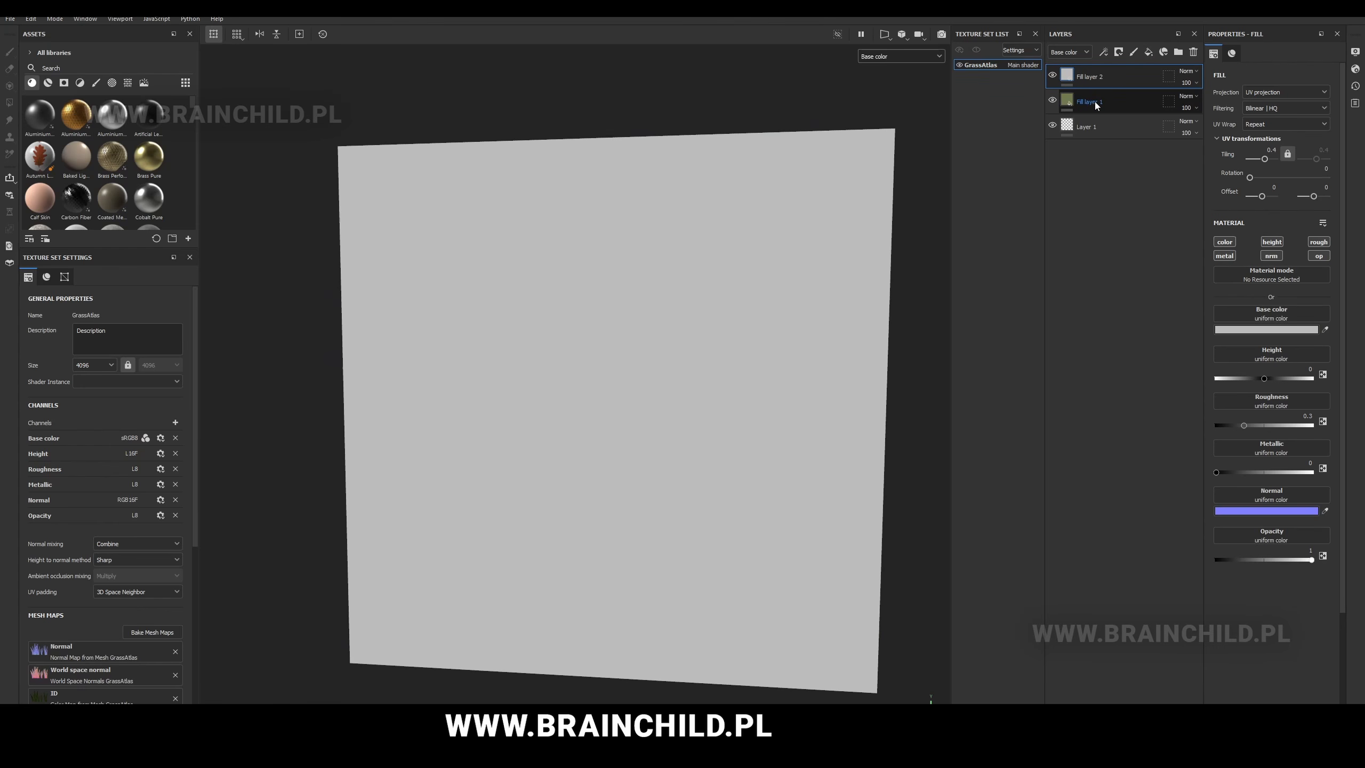
{"action": "right_click", "coordinate": [1084, 71]}
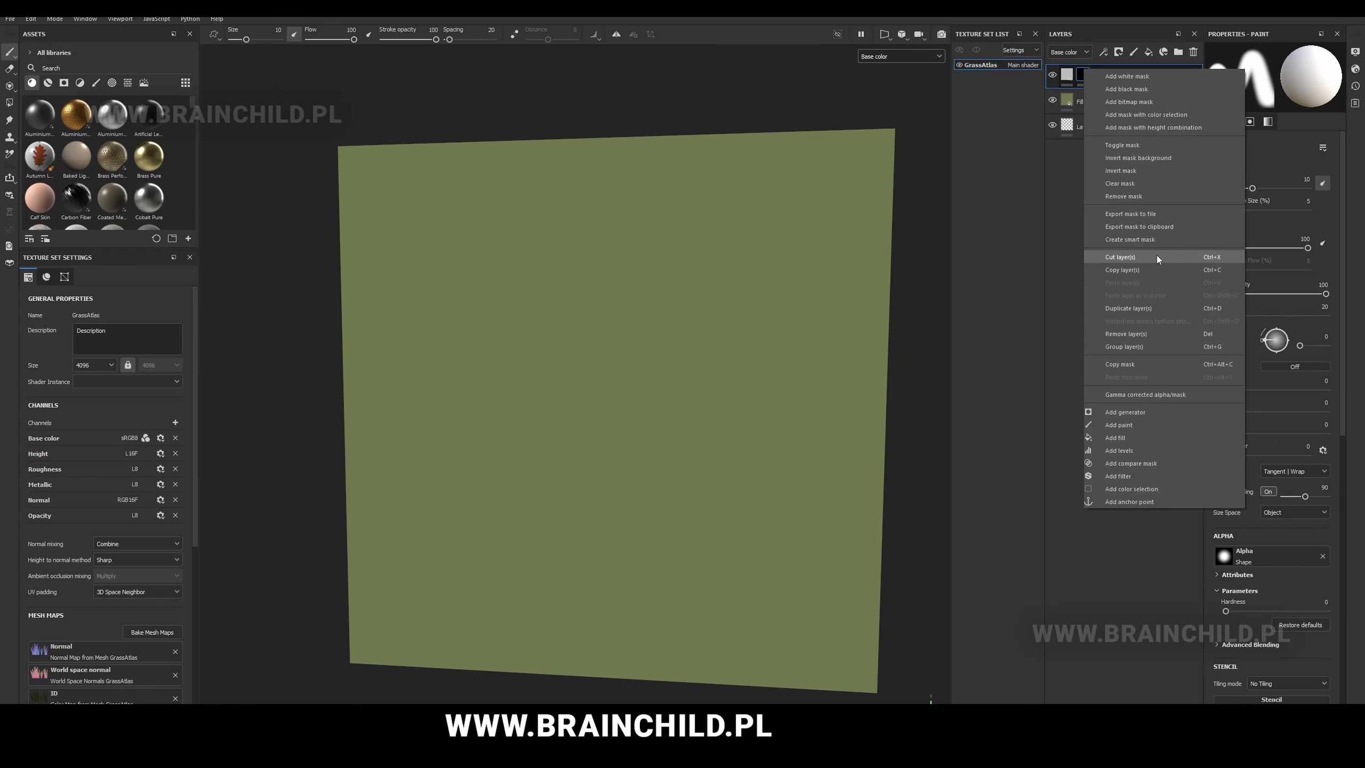
{"action": "left_click", "coordinate": [1160, 113]}
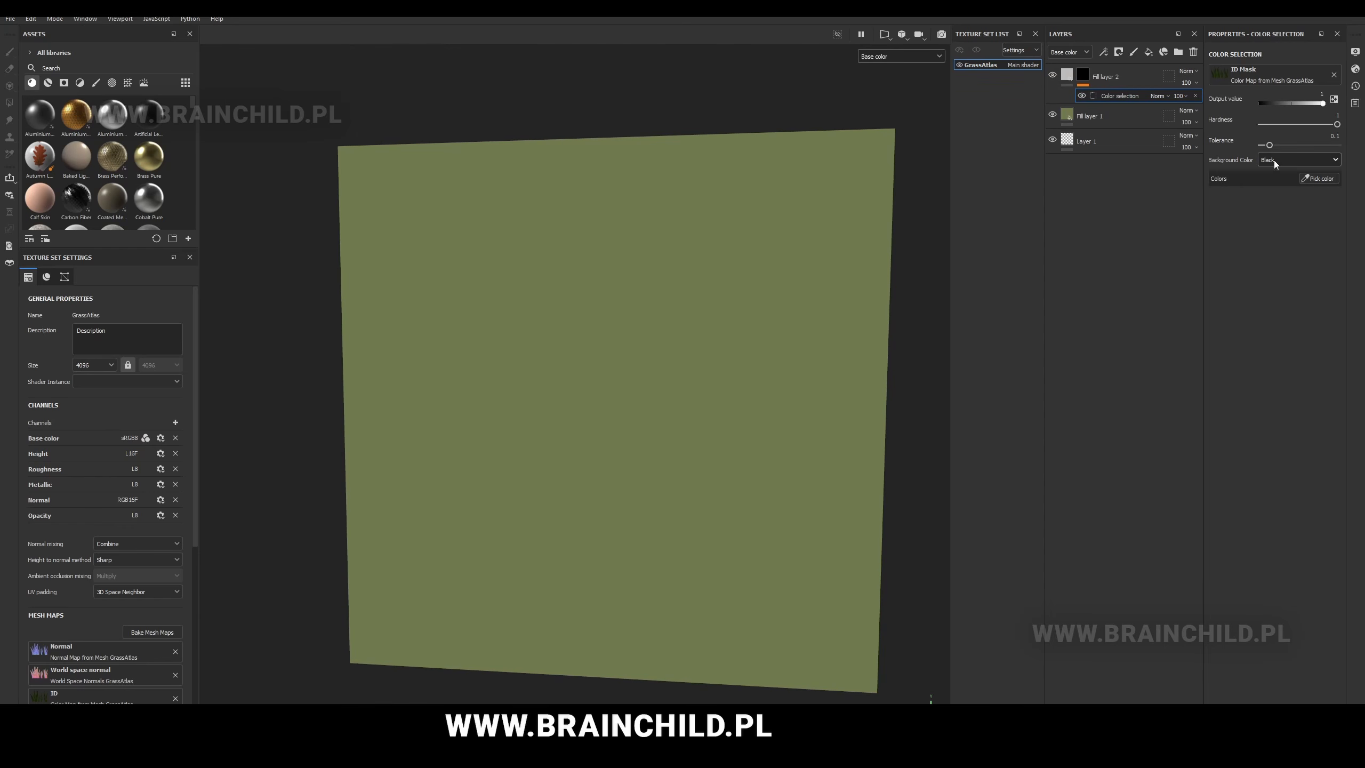
- Pick the darker green ID color of the grass blades for the mask and set the selection tolerance to 0.09
{"action": "left_click", "coordinate": [1307, 177]}
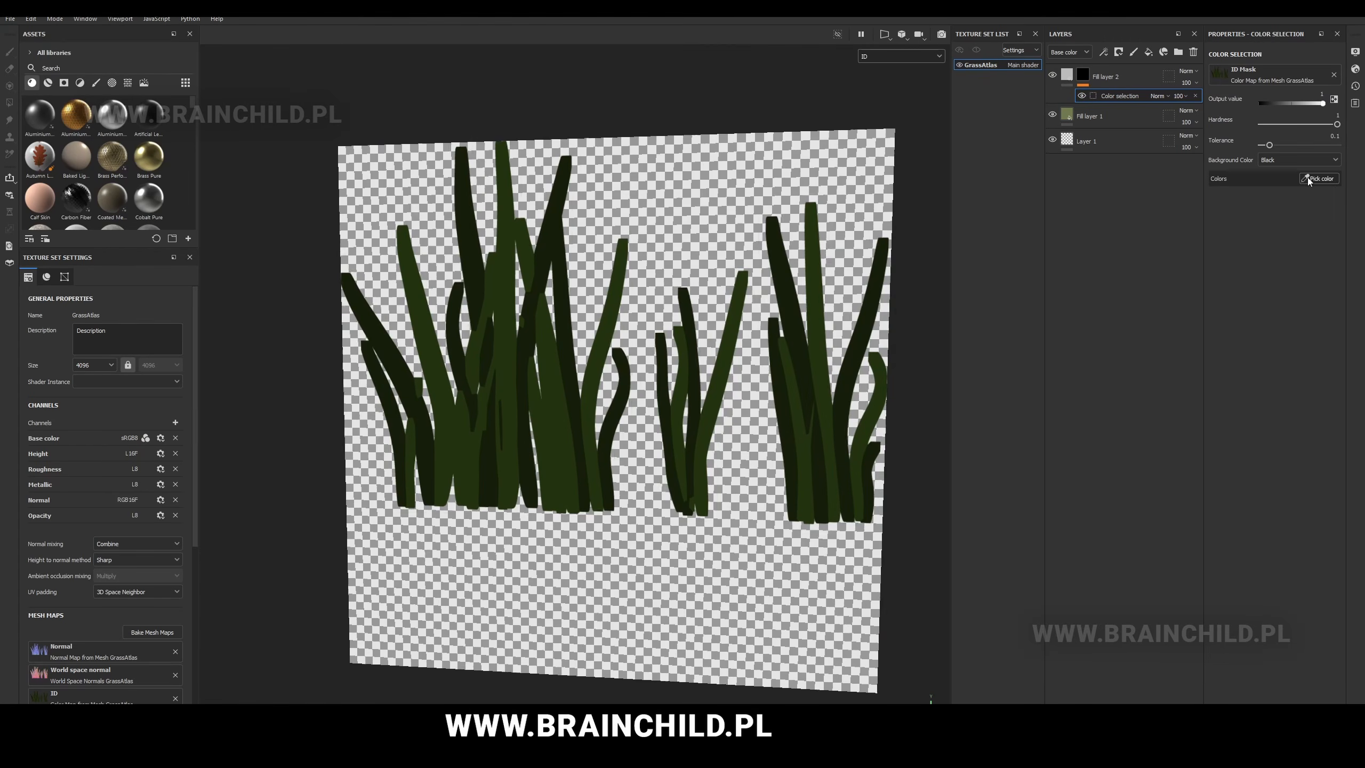
{"action": "left_click", "coordinate": [571, 362]}
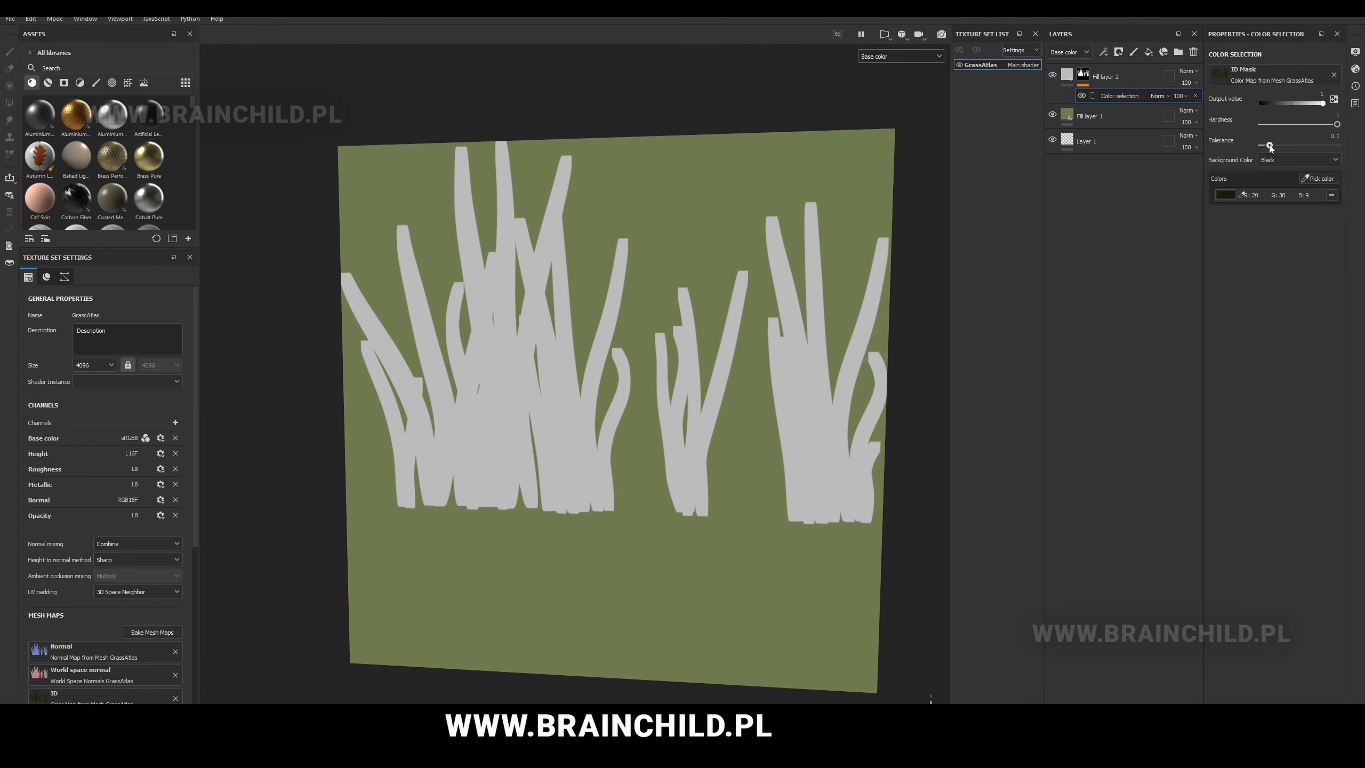
{"action": "left_click_drag", "start_coordinate": [1269, 145], "coordinate": [1268, 145]}
{"action": "left_click_drag", "start_coordinate": [1274, 146], "coordinate": [1269, 146]}
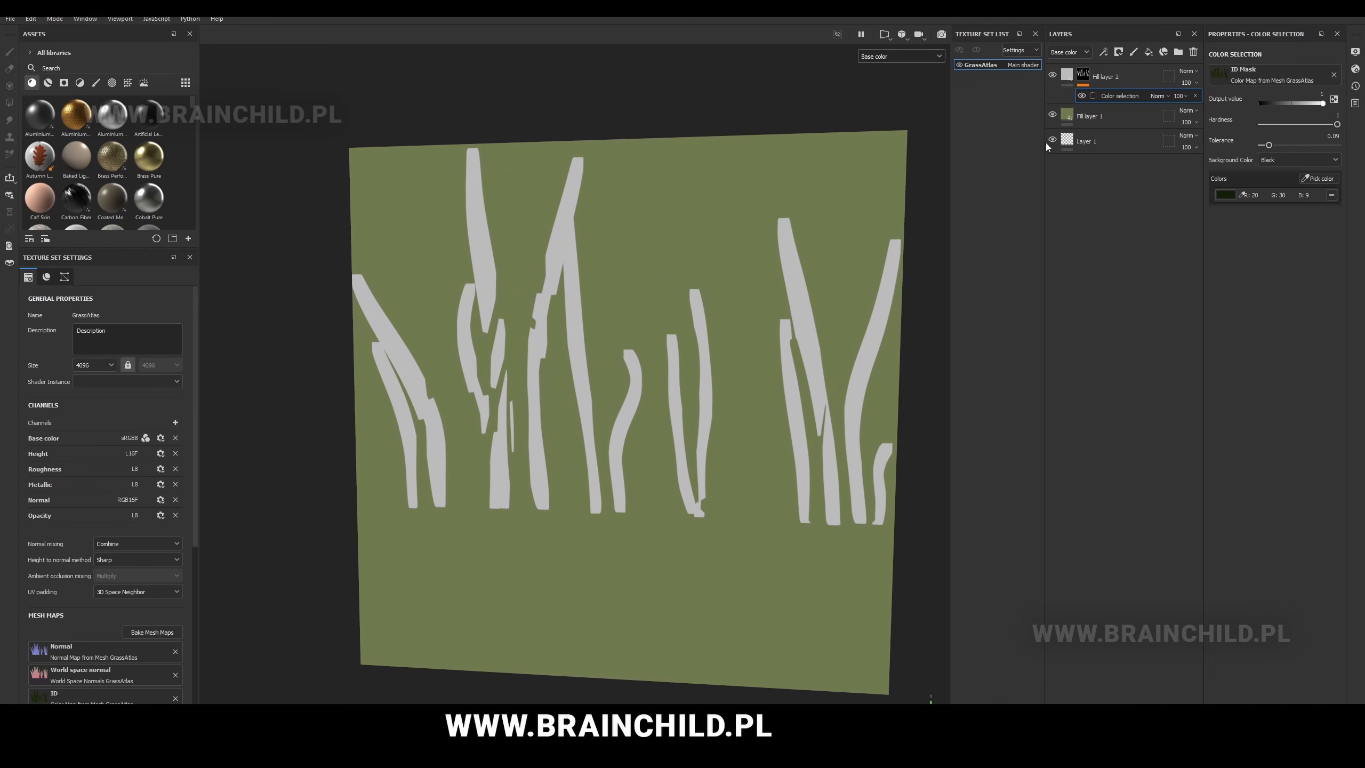
- Select Fill layer 2 and switch the viewport back to the Material view to check the masked blades
{"action": "left_click", "coordinate": [1107, 76]}
{"action": "left_click", "coordinate": [903, 55]}
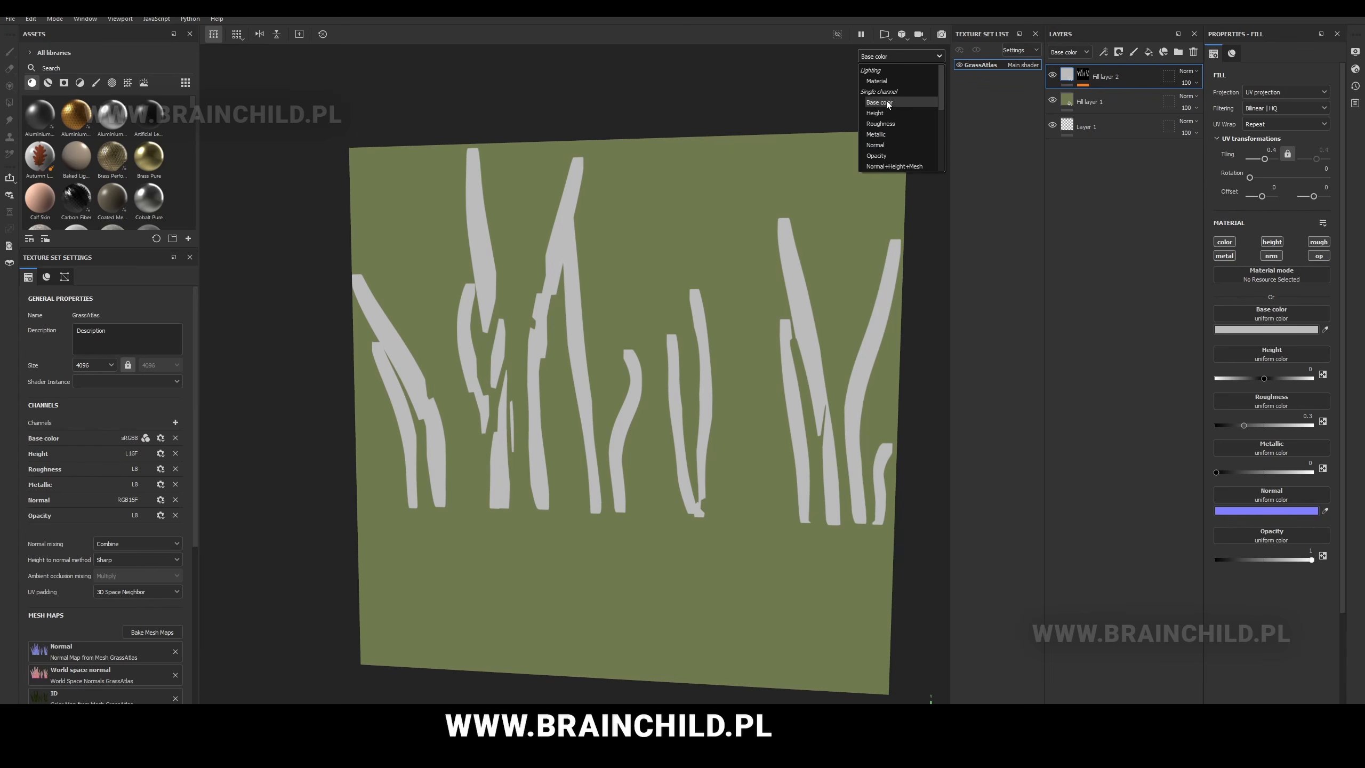
{"action": "left_click", "coordinate": [881, 75]}
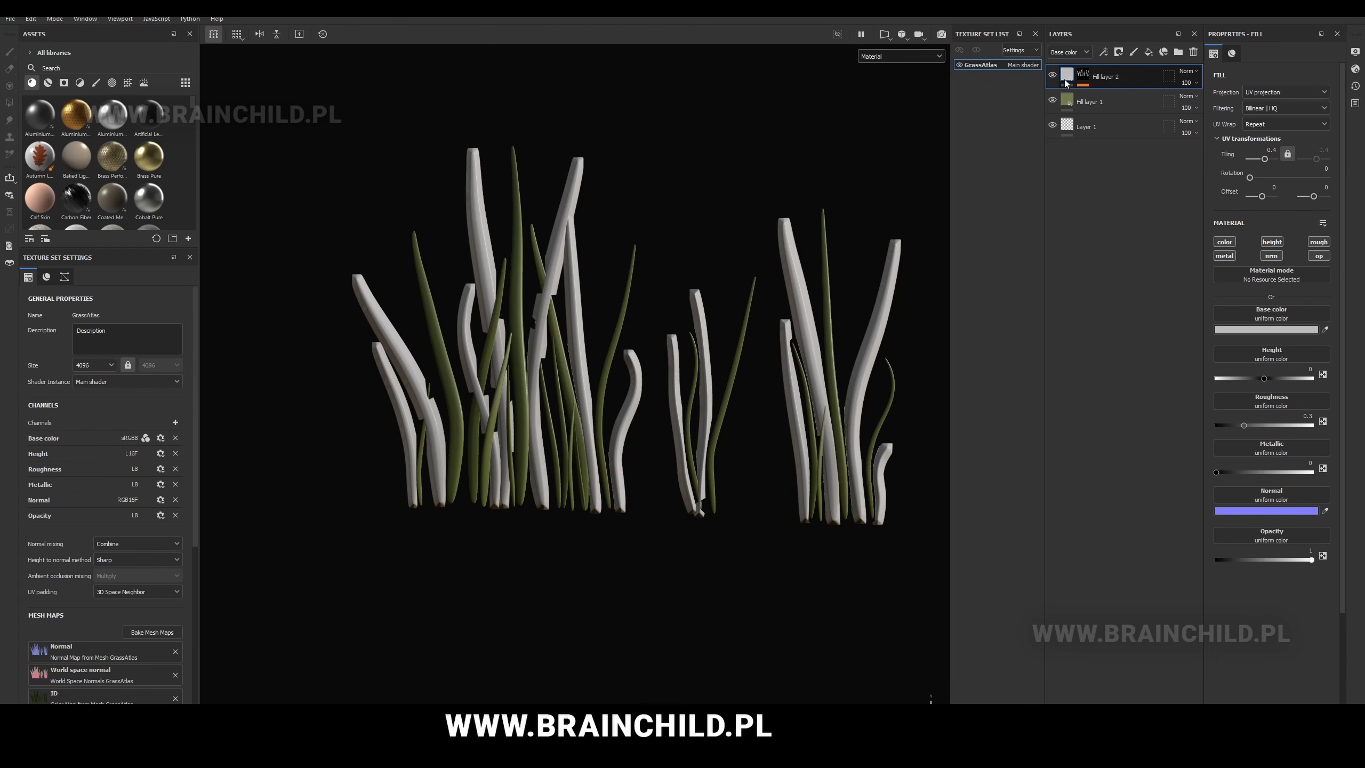
{"action": "middle_click_drag", "start_coordinate": [786, 229], "coordinate": [839, 253], "text": "alt"}
- Duplicate Fill layer 1, move the copy to the top of the stack and keep only its Opacity channel active
{"action": "left_click", "coordinate": [1106, 102]}
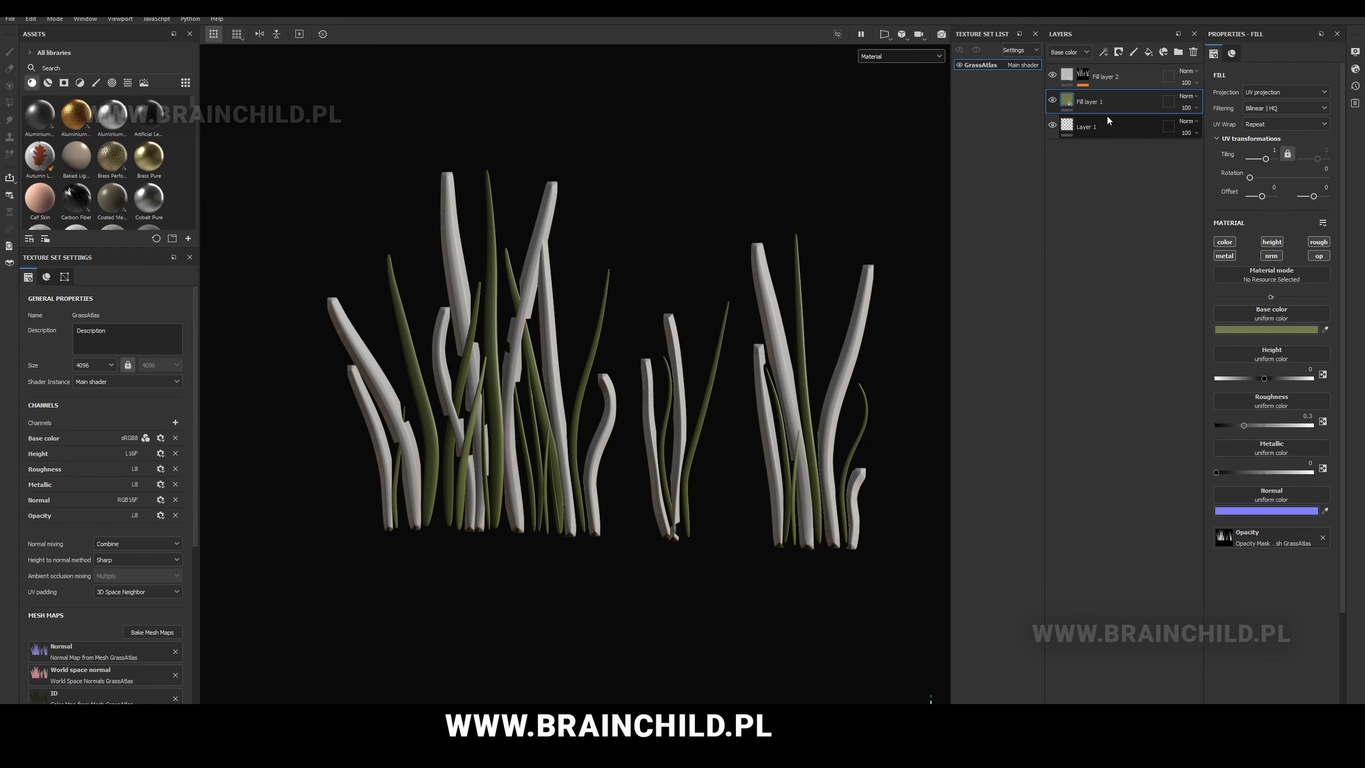
{"action": "key", "text": "ctrl+d"}
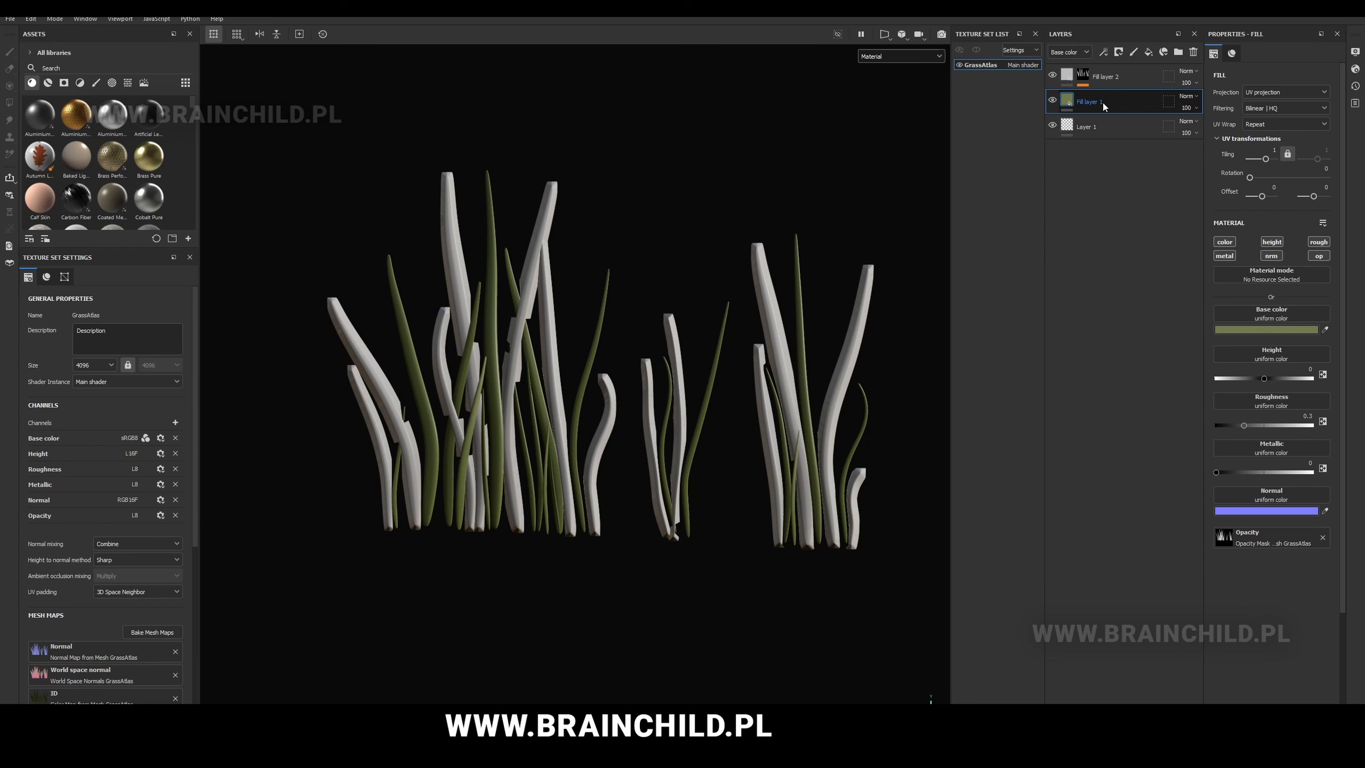
{"action": "left_click_drag", "start_coordinate": [1116, 103], "coordinate": [1111, 66]}
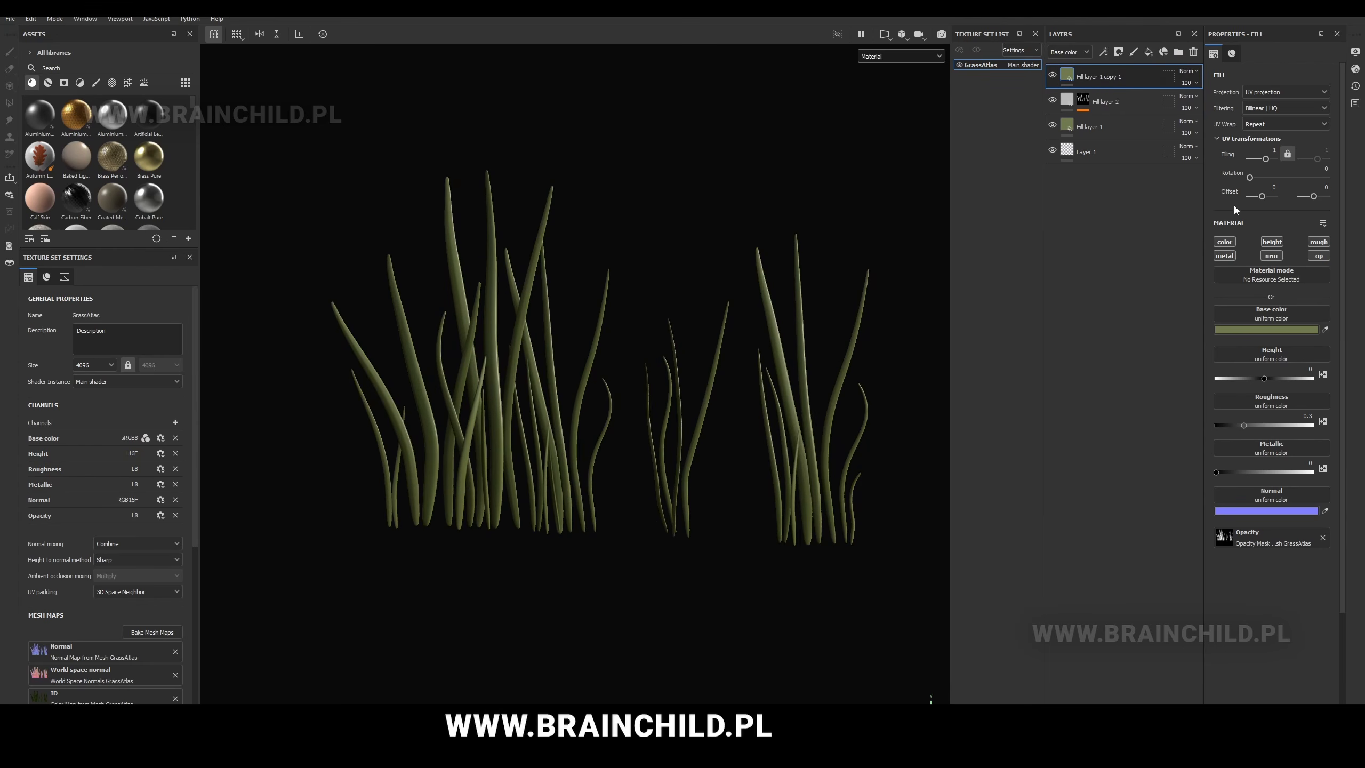
{"action": "left_click", "coordinate": [1317, 256]}
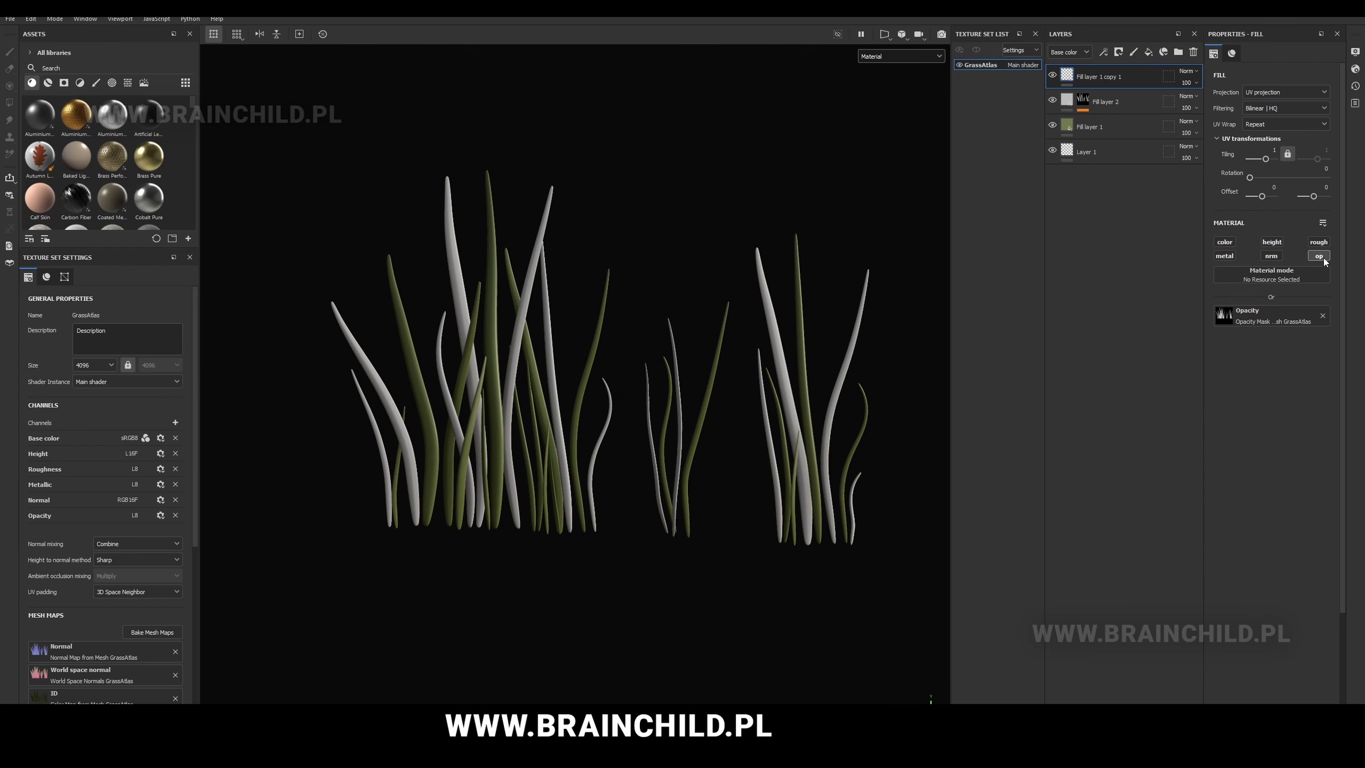
{"action": "middle_click_drag", "start_coordinate": [902, 263], "coordinate": [926, 259]}
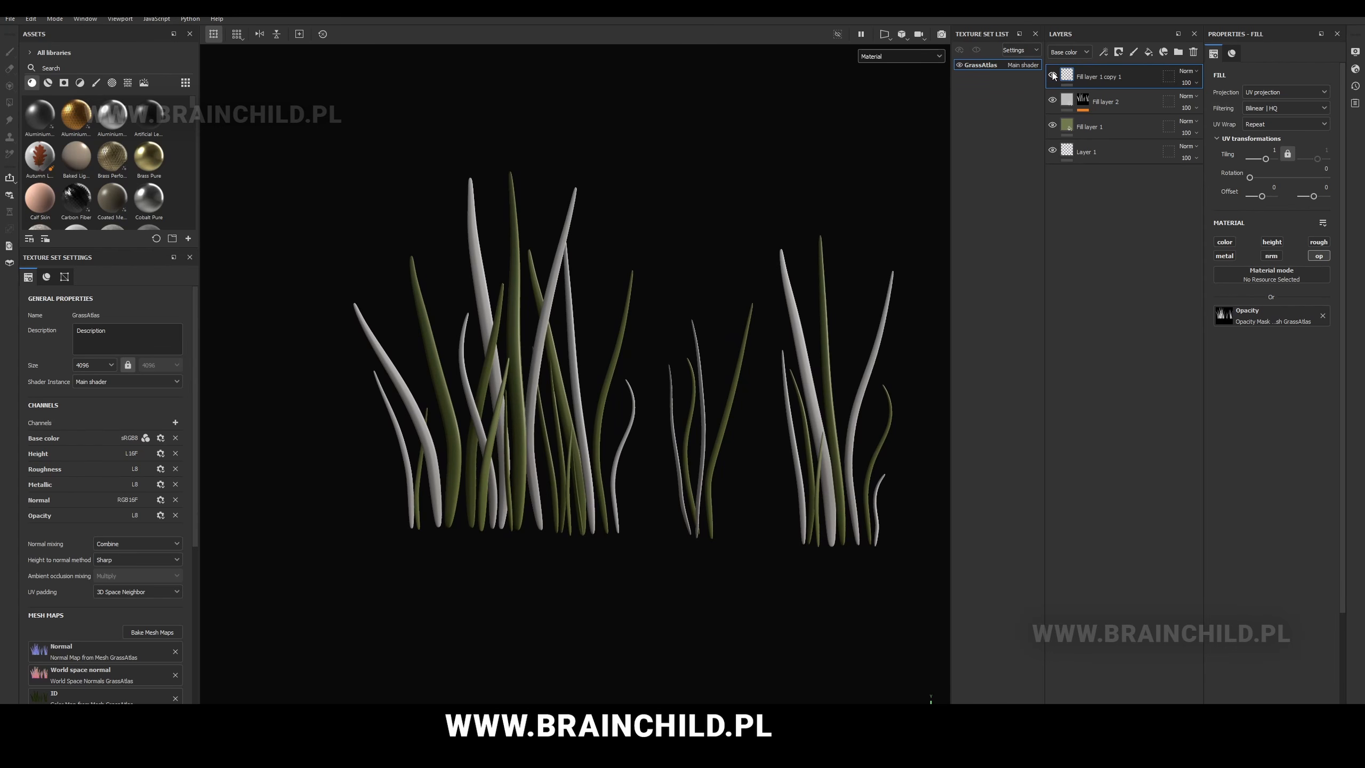
- Turn off the Opacity channel on Fill layer 1 and Fill layer 2
{"action": "left_click", "coordinate": [1059, 128]}
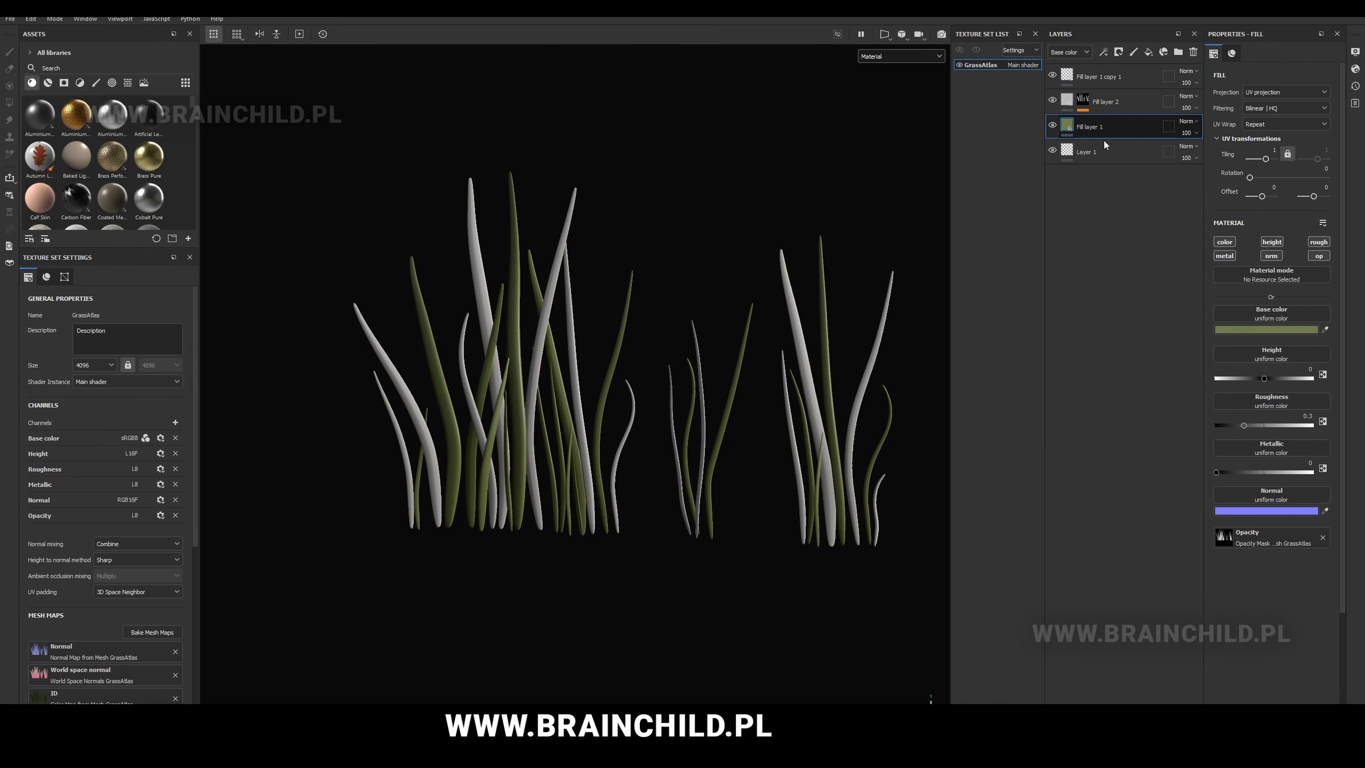
{"action": "left_click", "coordinate": [1319, 255]}
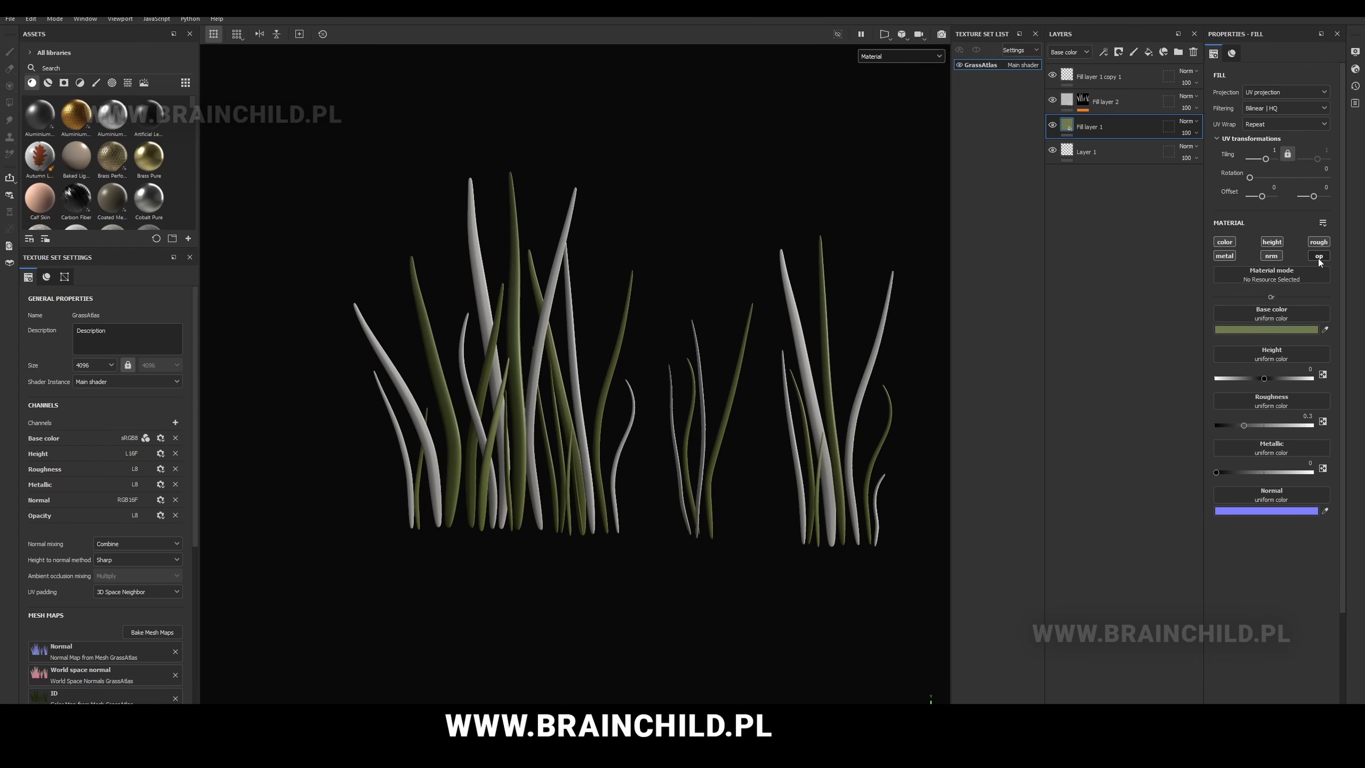
{"action": "left_click", "coordinate": [1067, 101]}
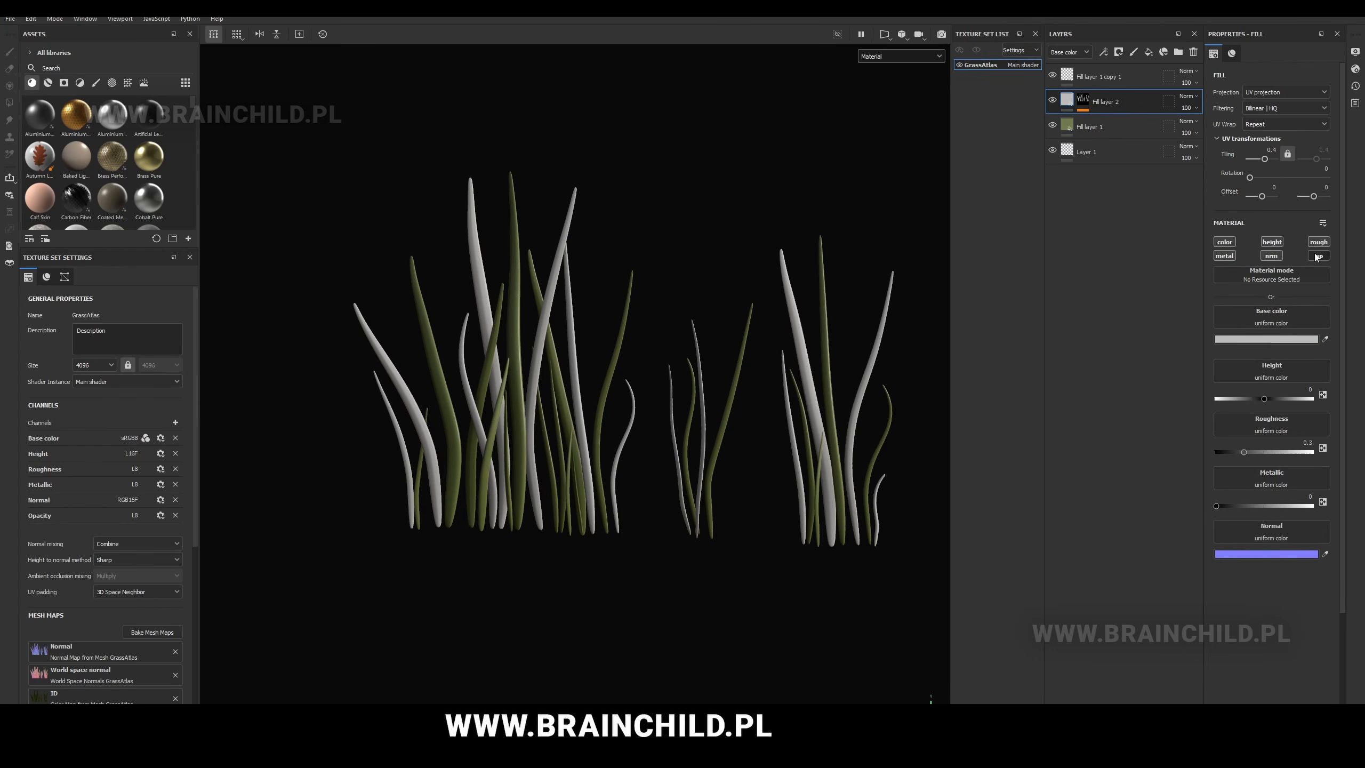
{"action": "mouse_move", "coordinate": [856, 225]}
{"action": "middle_mouse_down", "text": "alt"}
{"action": "mouse_move", "coordinate": [866, 227]}
{"action": "mouse_move", "coordinate": [834, 225]}
{"action": "middle_mouse_up", "text": "alt"}
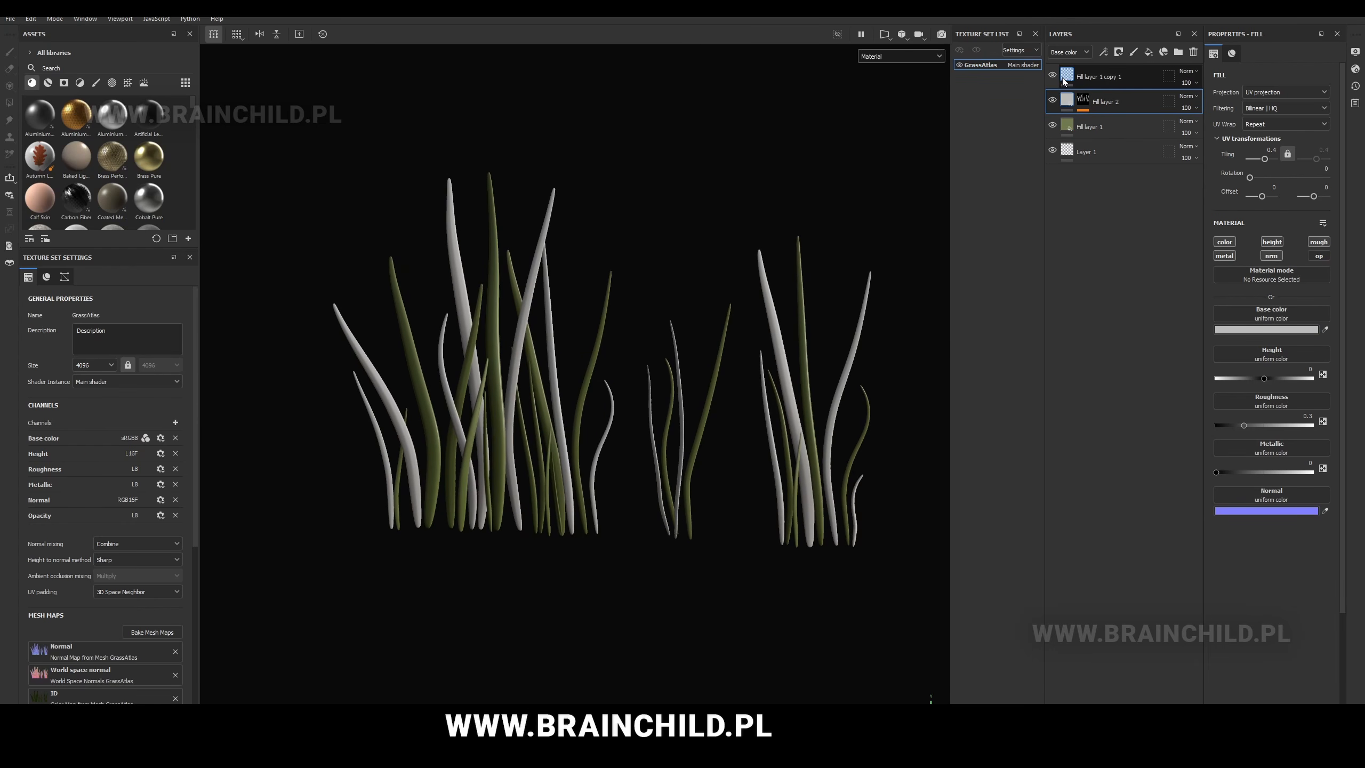
- Rename the Fill layer 1 copy as Global Opacity and toggle its visibility to check its effect
{"action": "double_click", "coordinate": [1096, 77]}
{"action": "type", "text": "Global Opacity"}
{"action": "key", "text": "Return"}
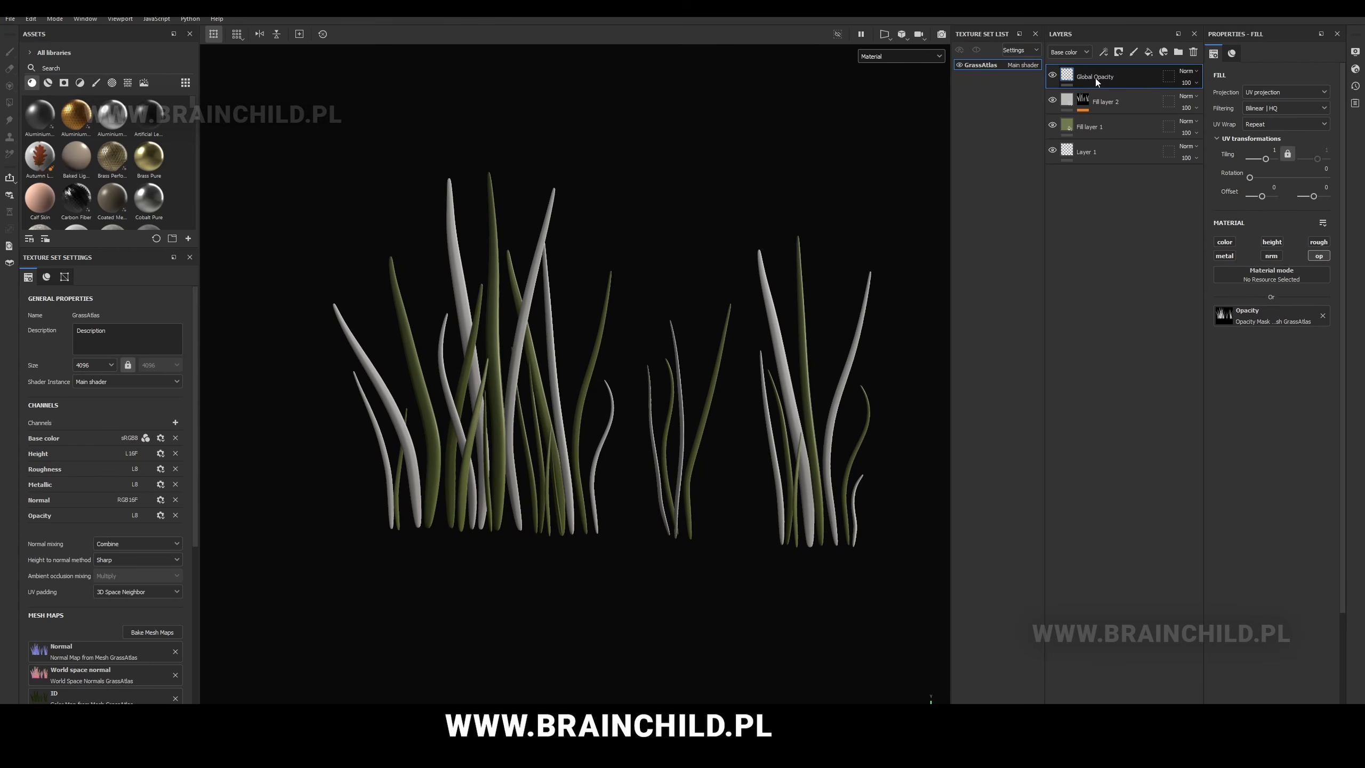
{"action": "left_click", "coordinate": [1052, 75]}
{"action": "left_click", "coordinate": [1052, 75]}
{"action": "mouse_move", "coordinate": [812, 178]}
{"action": "left_mouse_down", "text": "alt"}
{"action": "mouse_move", "coordinate": [825, 180]}
{"action": "mouse_move", "coordinate": [823, 159]}
{"action": "left_mouse_up", "text": "alt"}
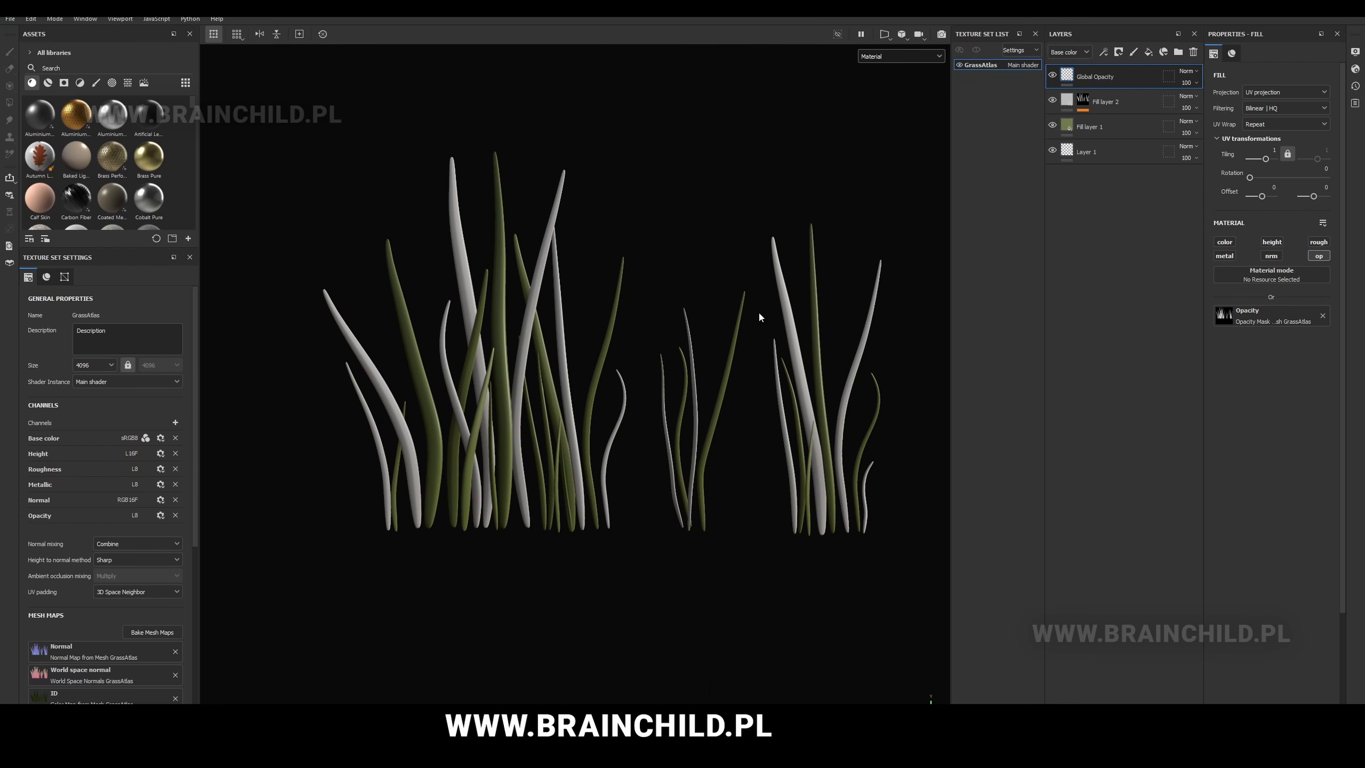
- Rename Fill layer 2 as color 1 and duplicate it together with its mask
{"action": "left_click_drag", "start_coordinate": [747, 323], "coordinate": [698, 318], "text": "alt"}
{"action": "double_click", "coordinate": [1101, 102]}
{"action": "type", "text": "color 1"}
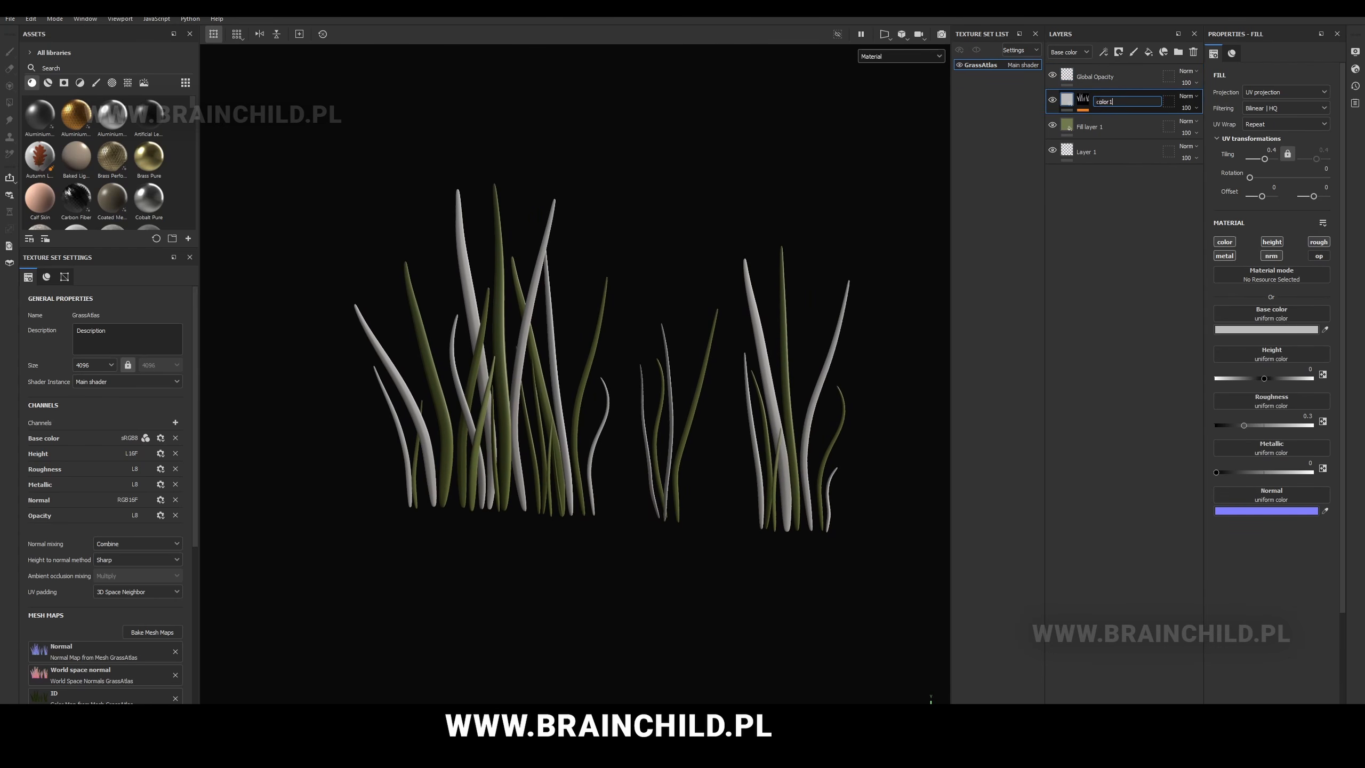
{"action": "key", "text": "Return"}
{"action": "key", "text": "ctrl+d"}
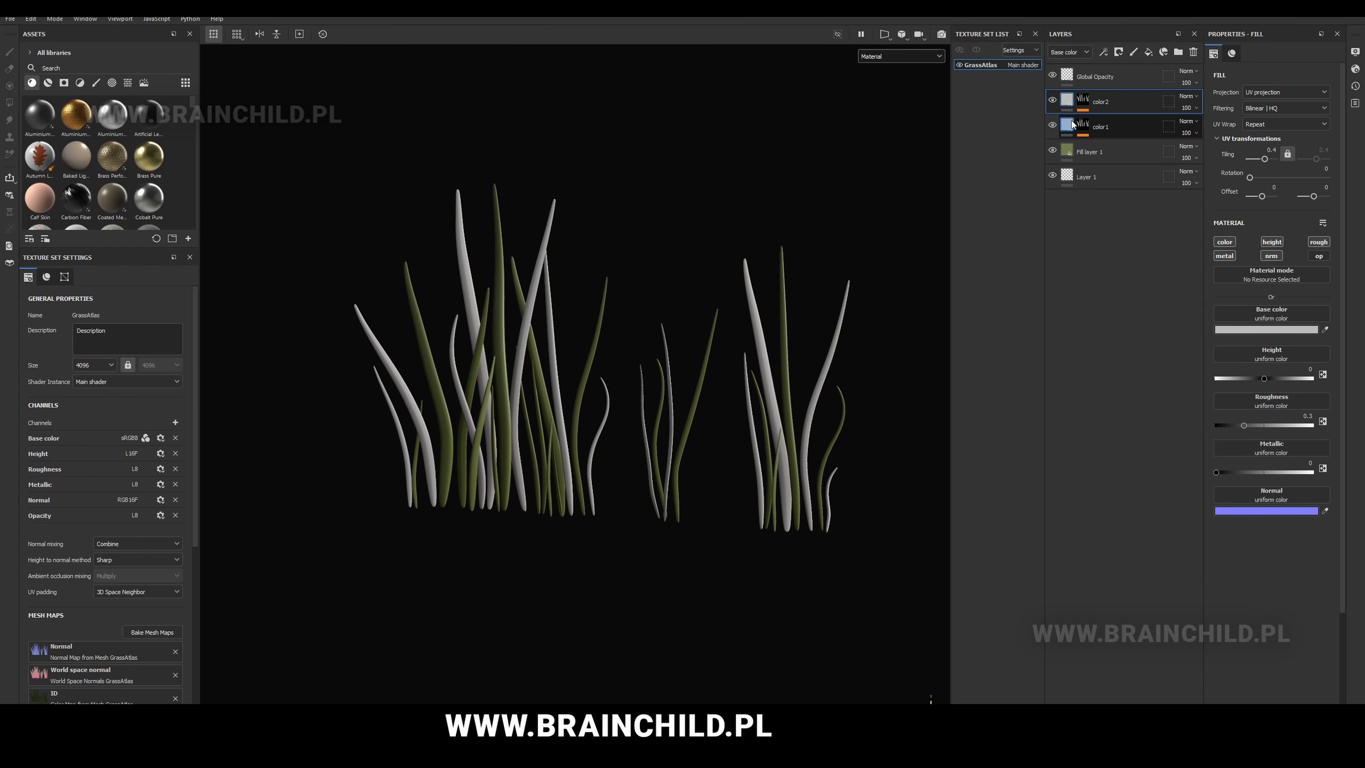
- Set the base color of the duplicated color layer to a light green, 7F9A58
{"action": "left_click", "coordinate": [1243, 327]}
{"action": "left_click", "coordinate": [1242, 458]}
{"action": "mouse_move", "coordinate": [1176, 433]}
{"action": "left_mouse_down"}
{"action": "mouse_move", "coordinate": [1143, 411]}
{"action": "mouse_move", "coordinate": [1161, 422]}
{"action": "left_mouse_up"}
{"action": "left_click_drag", "start_coordinate": [1243, 459], "coordinate": [1244, 463]}
{"action": "left_click_drag", "start_coordinate": [1159, 424], "coordinate": [1166, 413]}
{"action": "left_click_drag", "start_coordinate": [1243, 462], "coordinate": [1245, 460]}
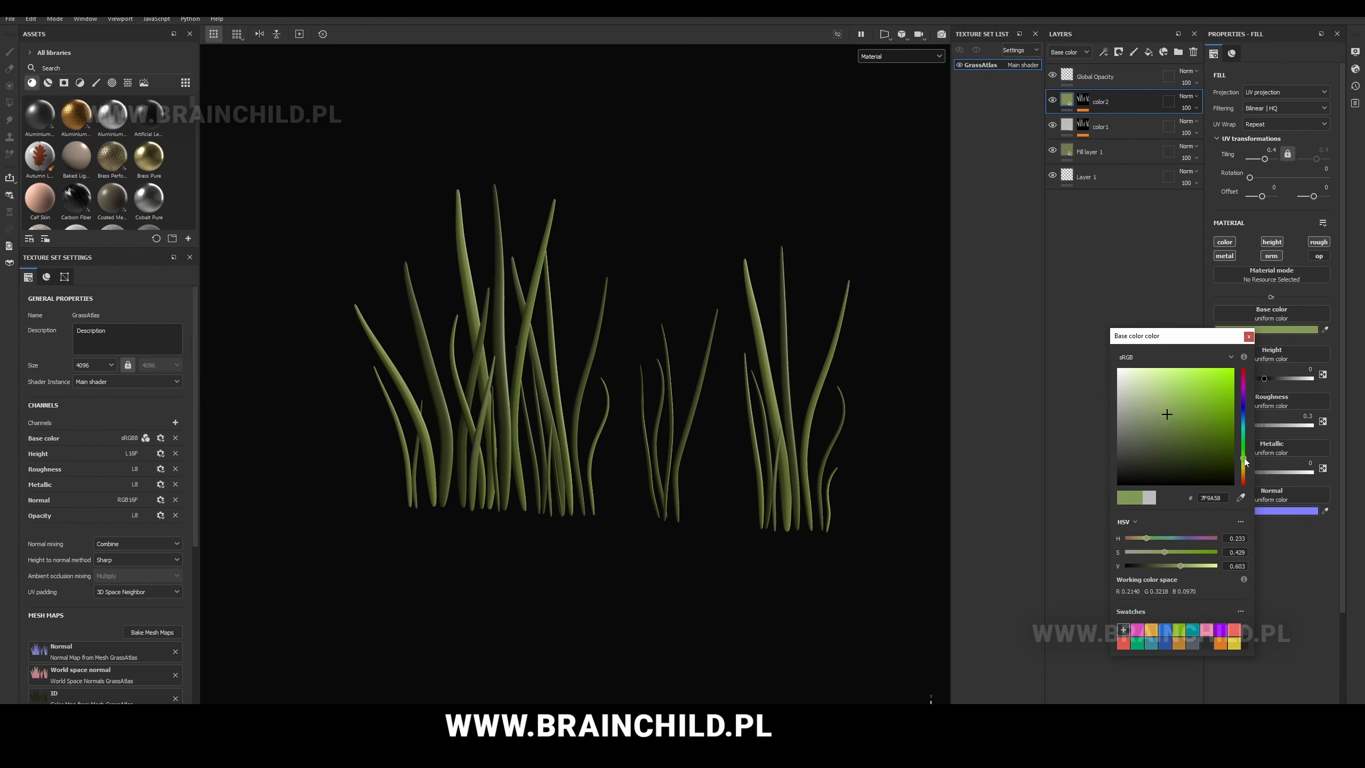
{"action": "left_click", "coordinate": [1248, 336]}
- Sample the color 2 layer's green for the color 1 base color and darken it to 627637
{"action": "left_click", "coordinate": [1068, 126]}
{"action": "left_click", "coordinate": [1325, 329]}
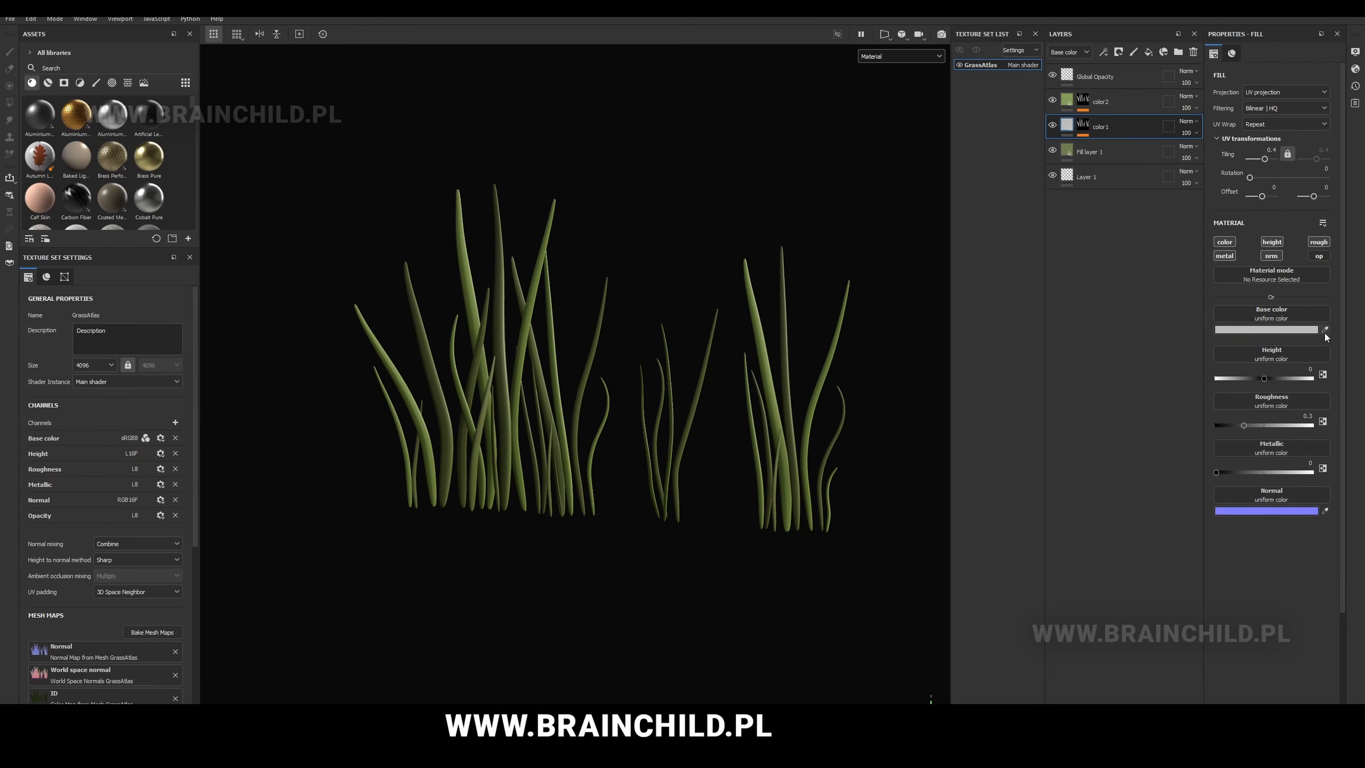
{"action": "left_click", "coordinate": [1325, 330]}
{"action": "left_click", "coordinate": [1066, 100]}
{"action": "left_click", "coordinate": [1267, 329]}
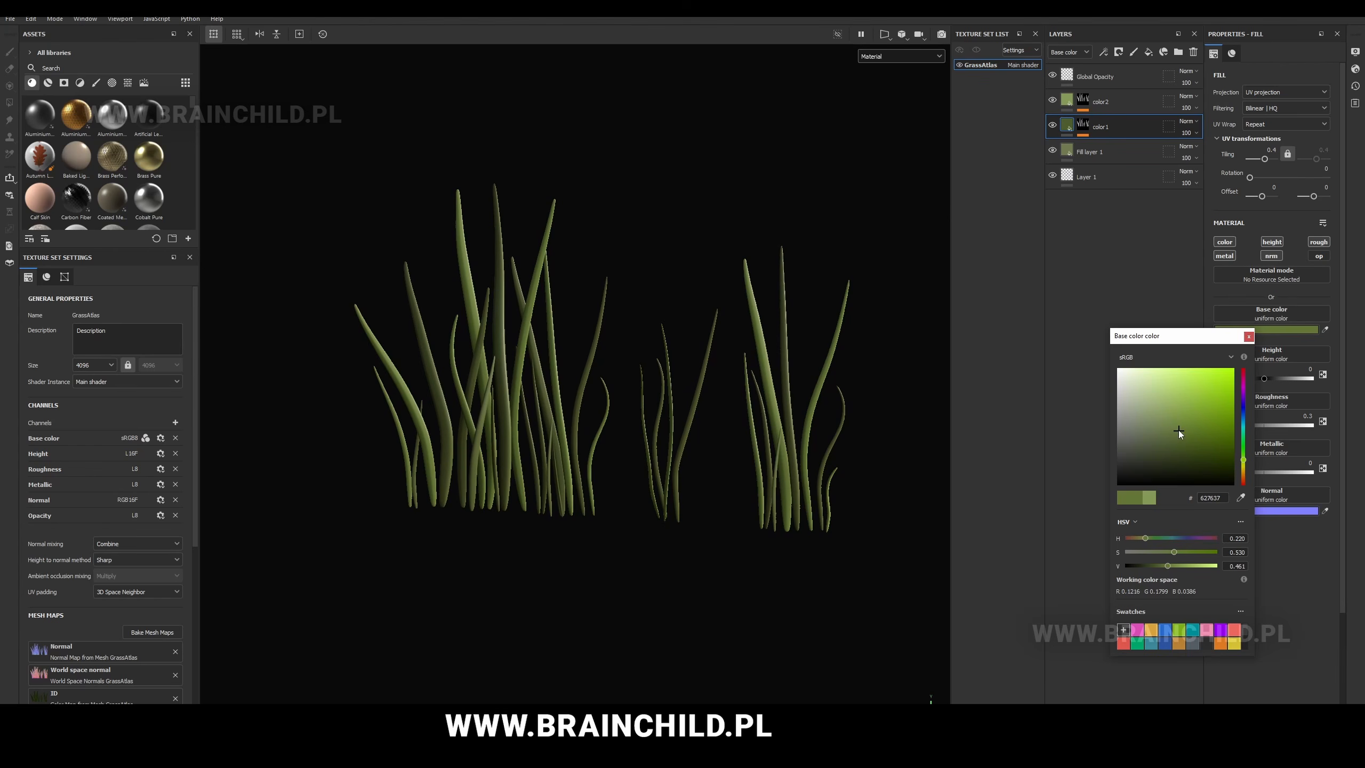
- Set the tolerance of the color 1 mask's color selection to 0.13 and toggle the color layers to compare them
{"action": "left_click", "coordinate": [1083, 125]}
{"action": "left_click", "coordinate": [1119, 145]}
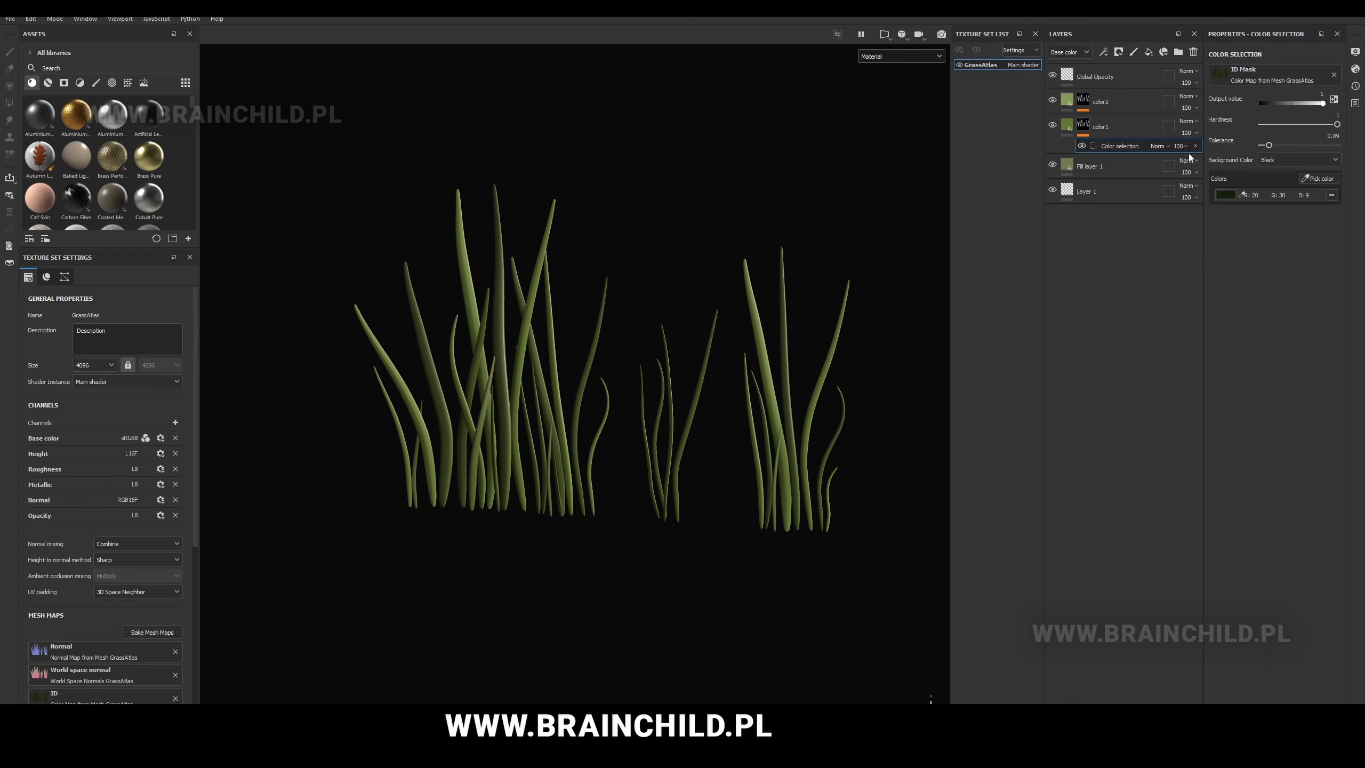
{"action": "left_click_drag", "start_coordinate": [1269, 145], "coordinate": [1271, 144]}
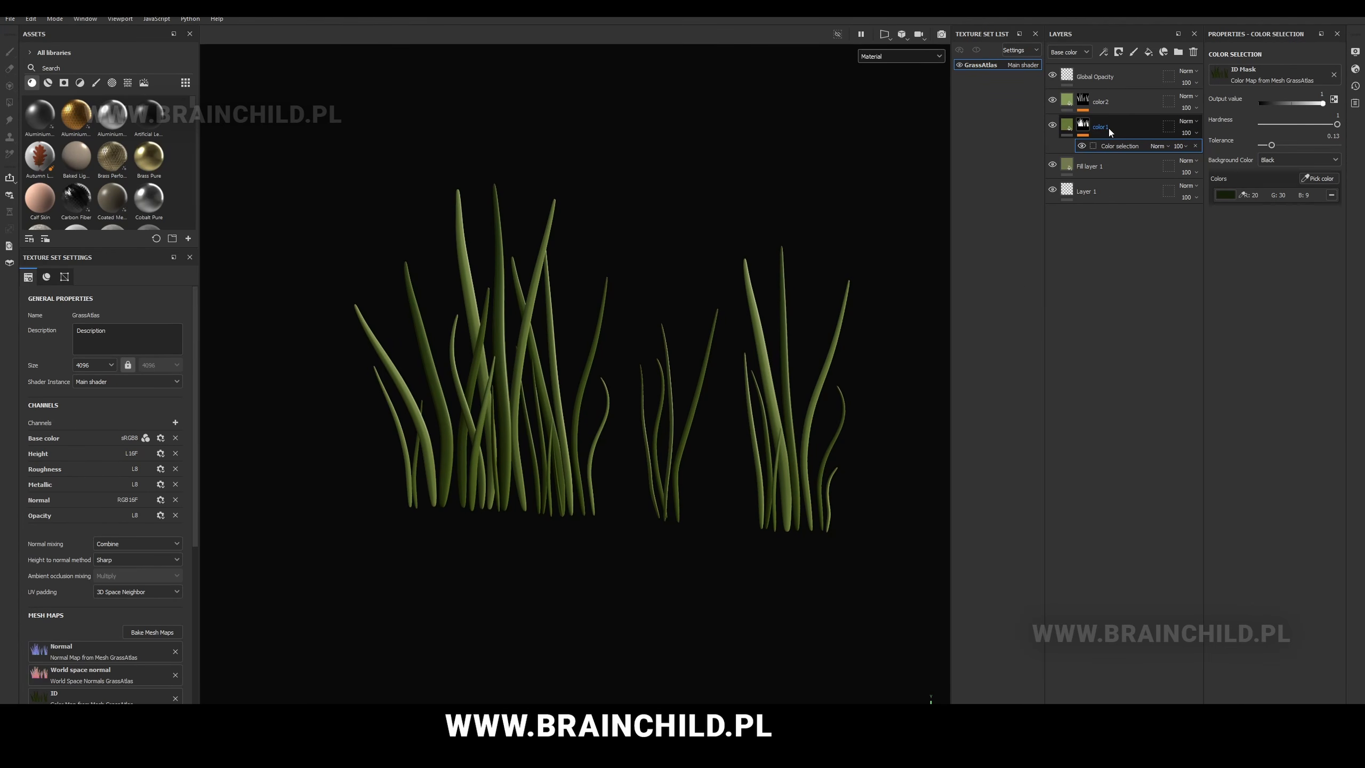
{"action": "left_click", "coordinate": [1052, 101]}
{"action": "left_click", "coordinate": [1052, 126]}
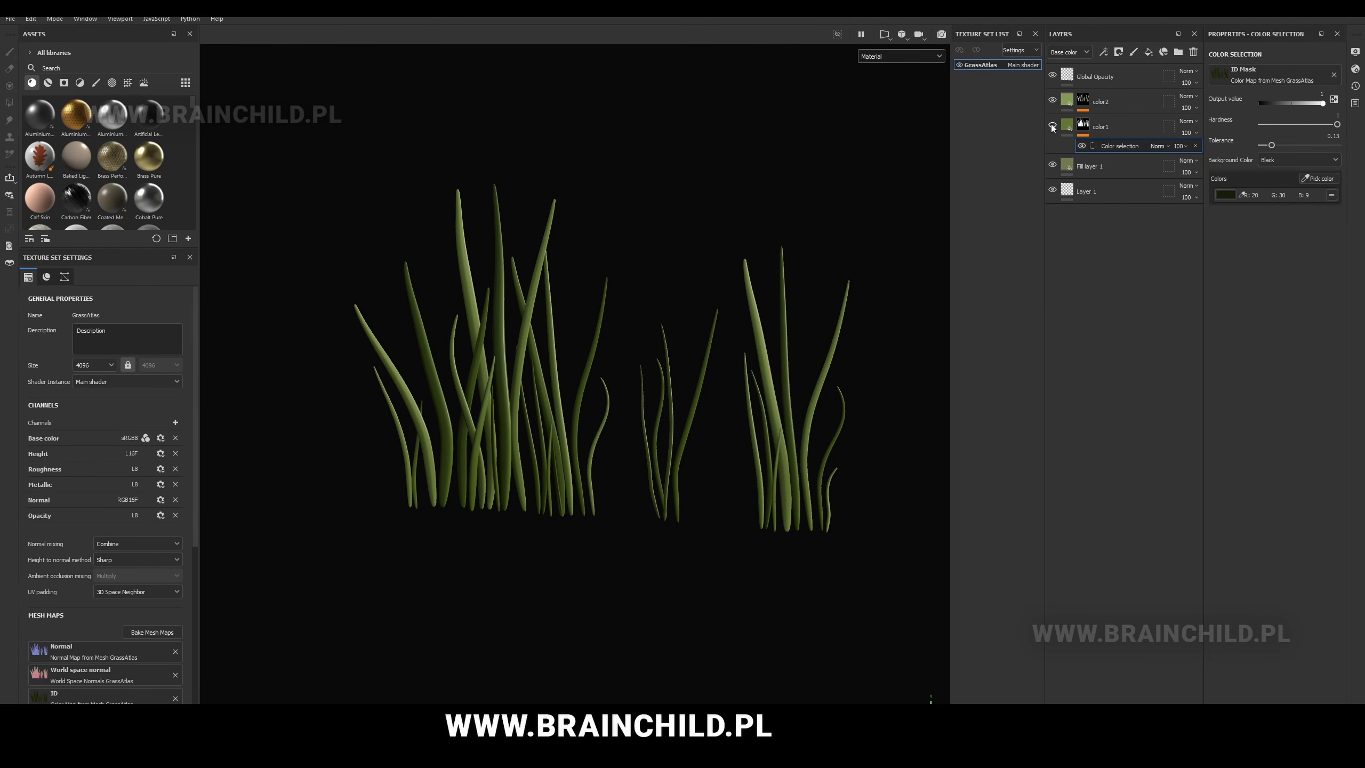
{"action": "left_click", "coordinate": [892, 56]}
{"action": "left_click", "coordinate": [881, 69]}
{"action": "left_click", "coordinate": [876, 58]}
{"action": "left_click", "coordinate": [878, 68]}
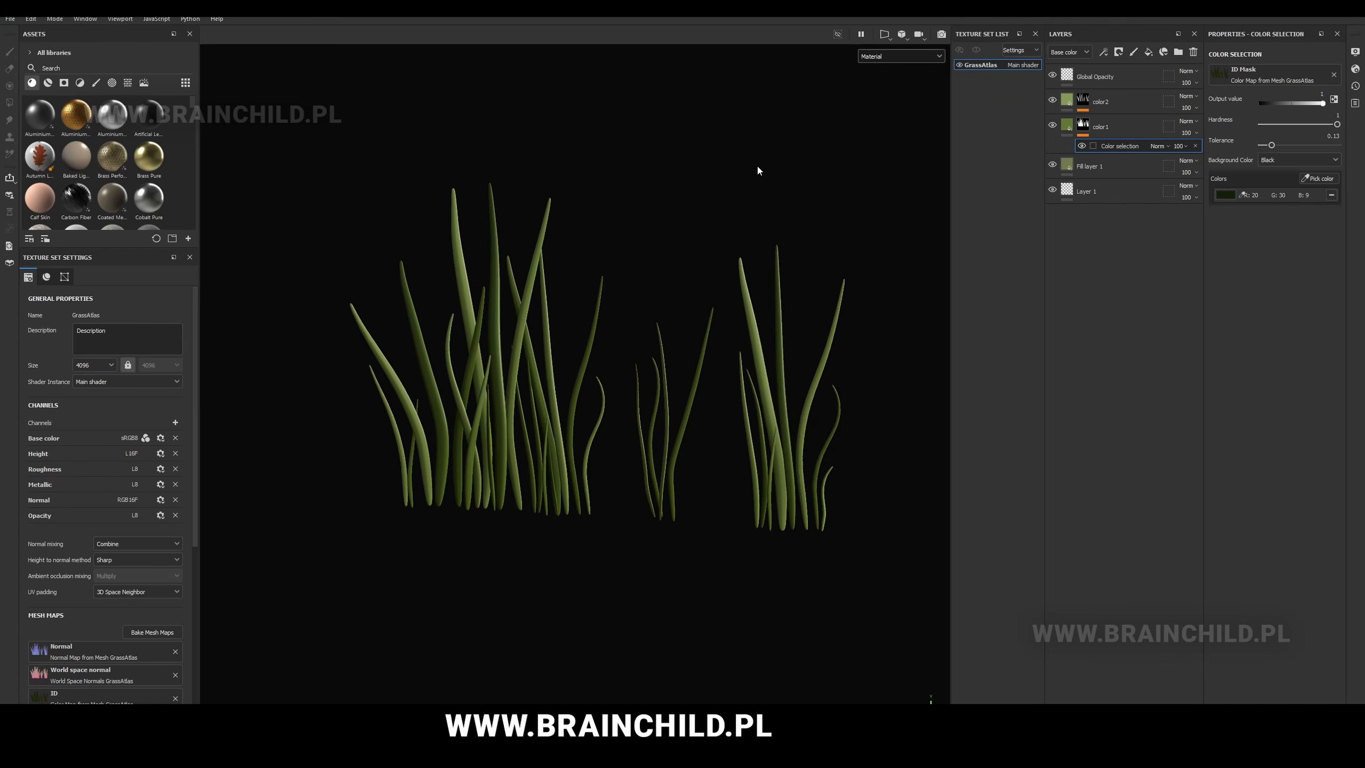
- Delete the empty Layer 1 and rename Fill layer 1 as Base Color
{"action": "left_click", "coordinate": [1102, 102]}
{"action": "left_click", "coordinate": [1098, 166]}
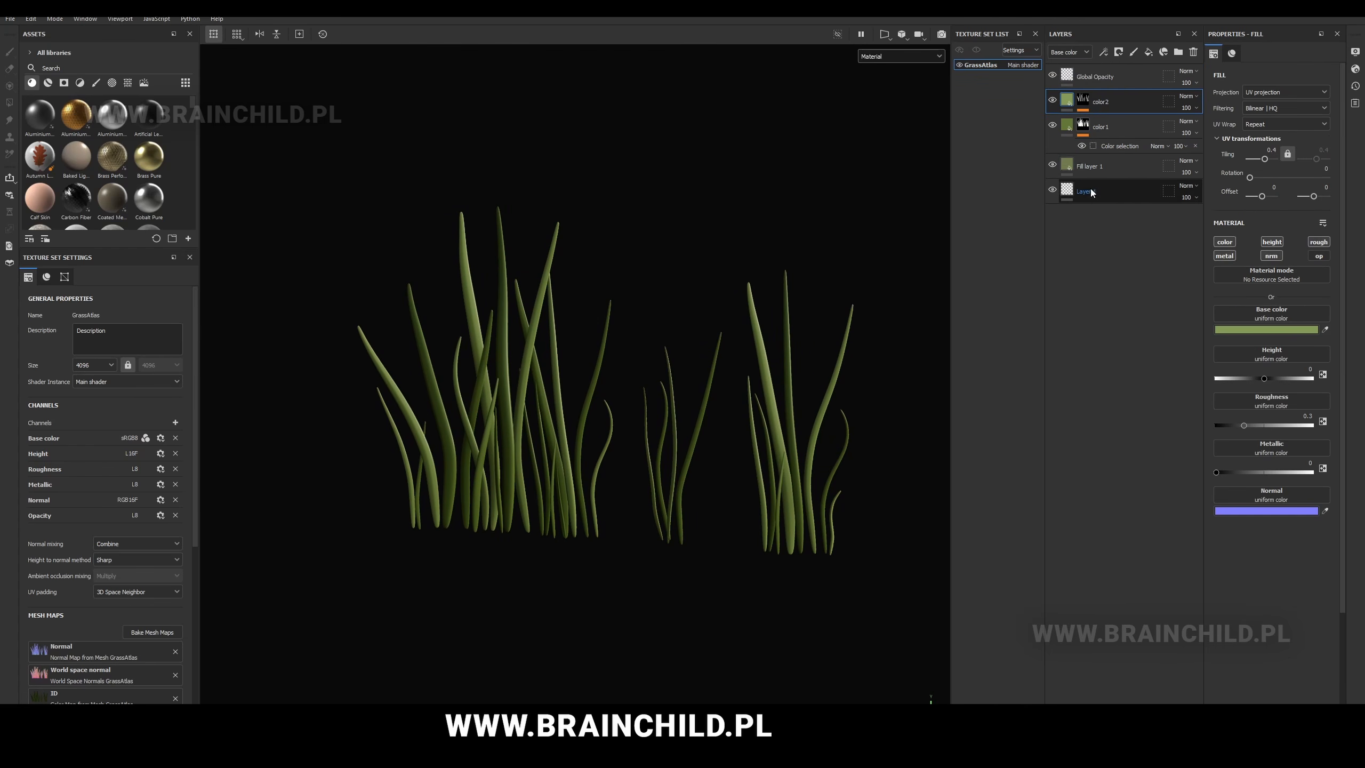
{"action": "double_click", "coordinate": [1081, 167]}
{"action": "type", "text": "Base Color"}
{"action": "key", "text": "Return"}
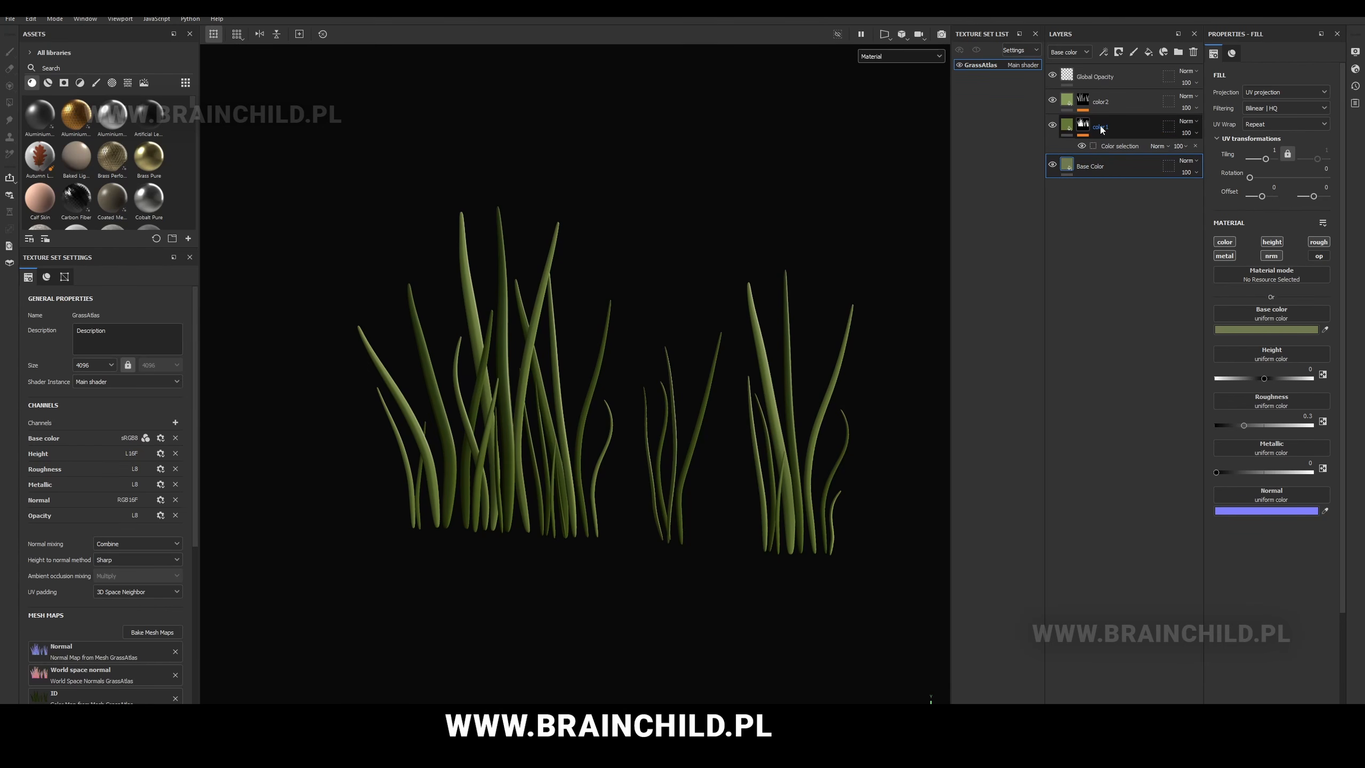
- Add a fill layer above color 2 and name it curvature
{"action": "left_click", "coordinate": [1098, 102]}
{"action": "left_click", "coordinate": [1148, 53]}
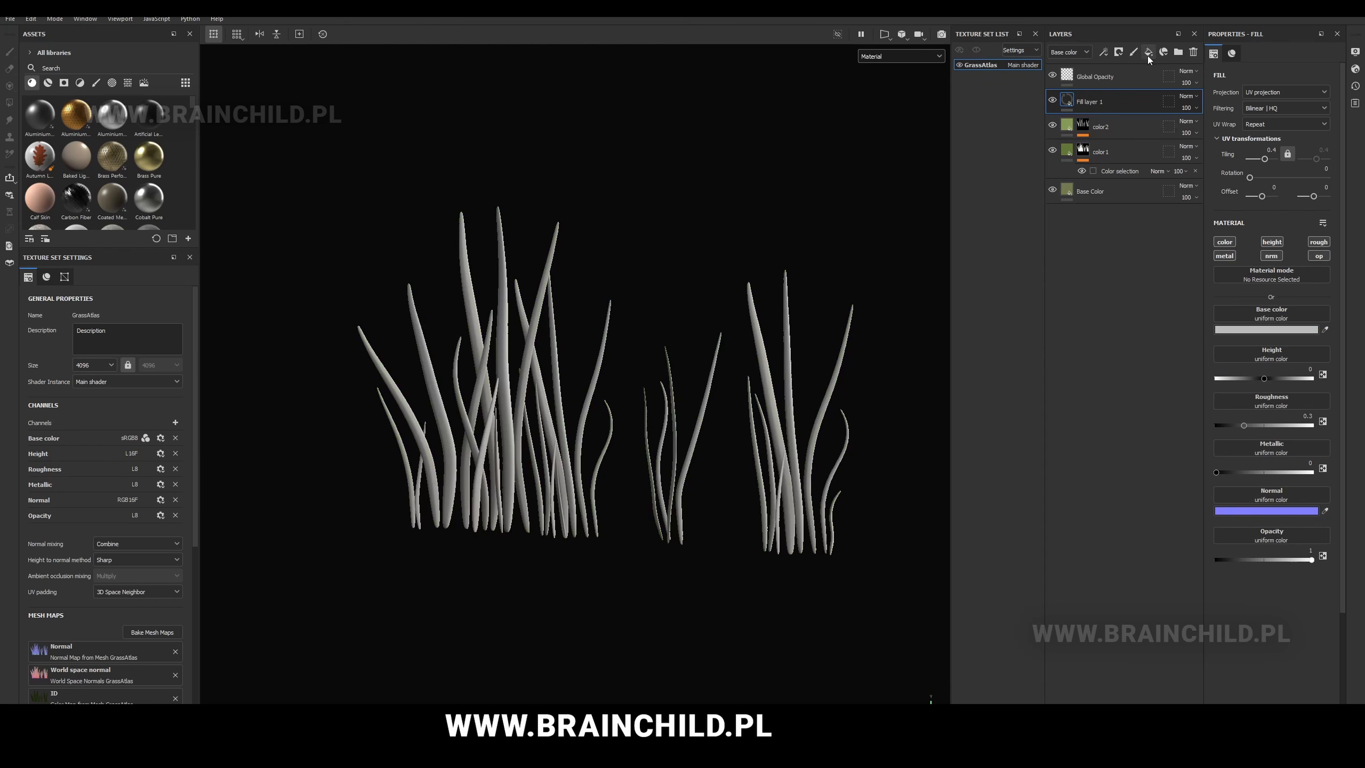
{"action": "double_click", "coordinate": [1096, 101]}
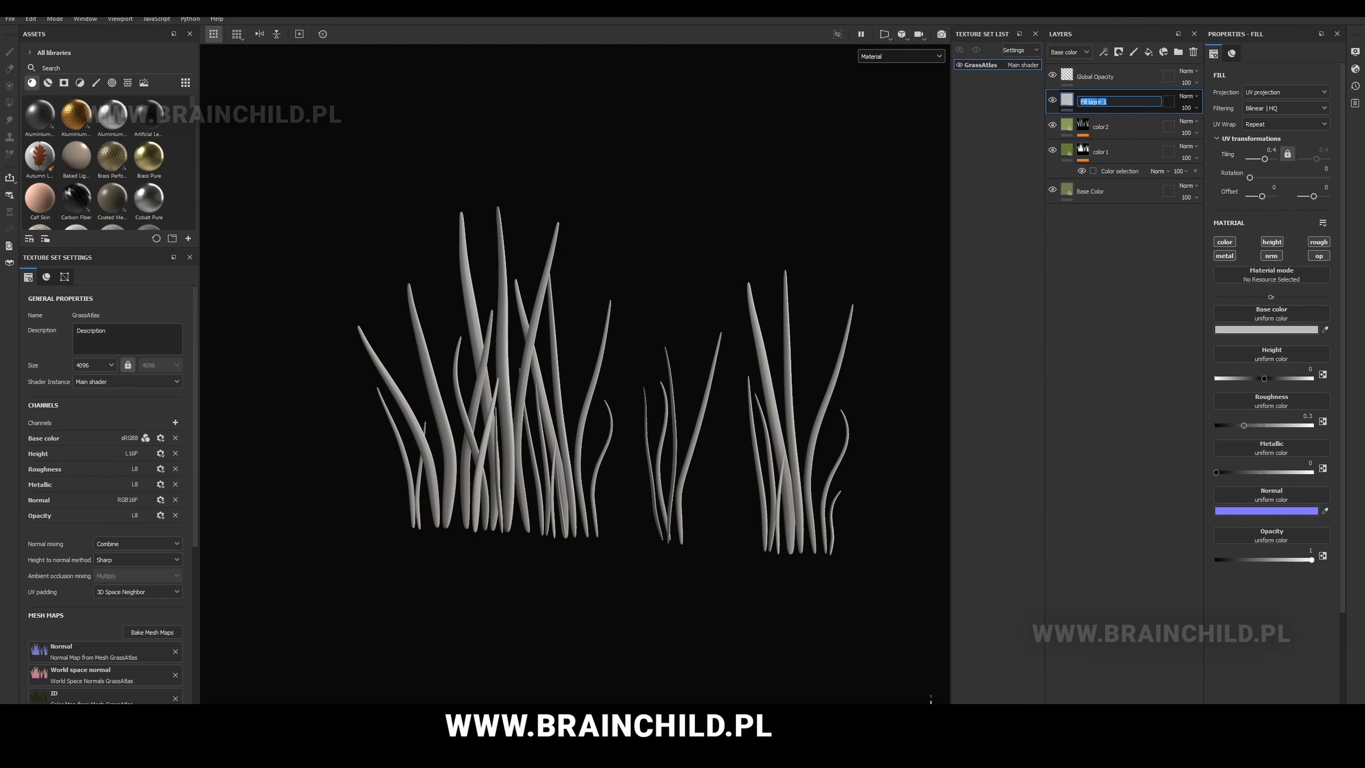
{"action": "type", "text": "curvature"}
- Give the curvature layer a black mask and add a Curvature generator to it
{"action": "right_click", "coordinate": [1098, 100]}
{"action": "left_click", "coordinate": [1132, 117]}
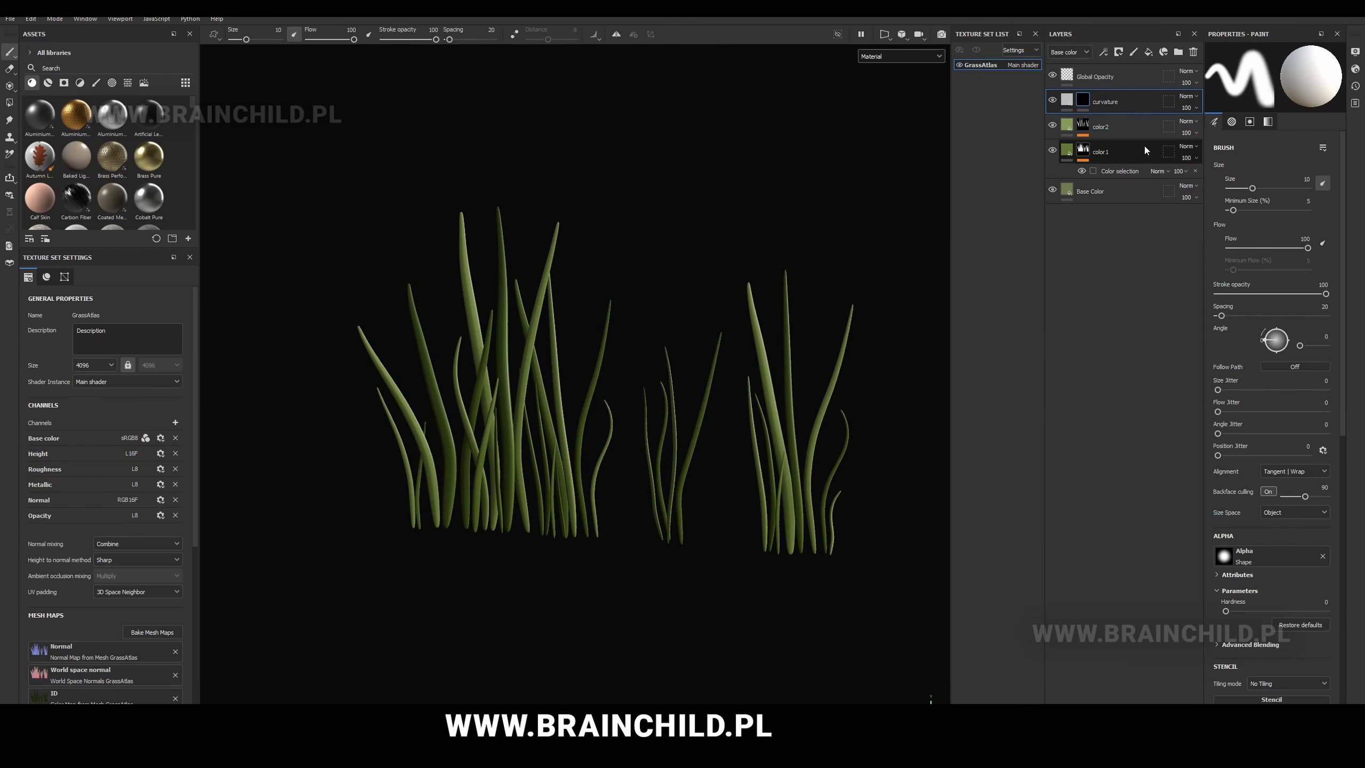
{"action": "right_click", "coordinate": [1078, 103]}
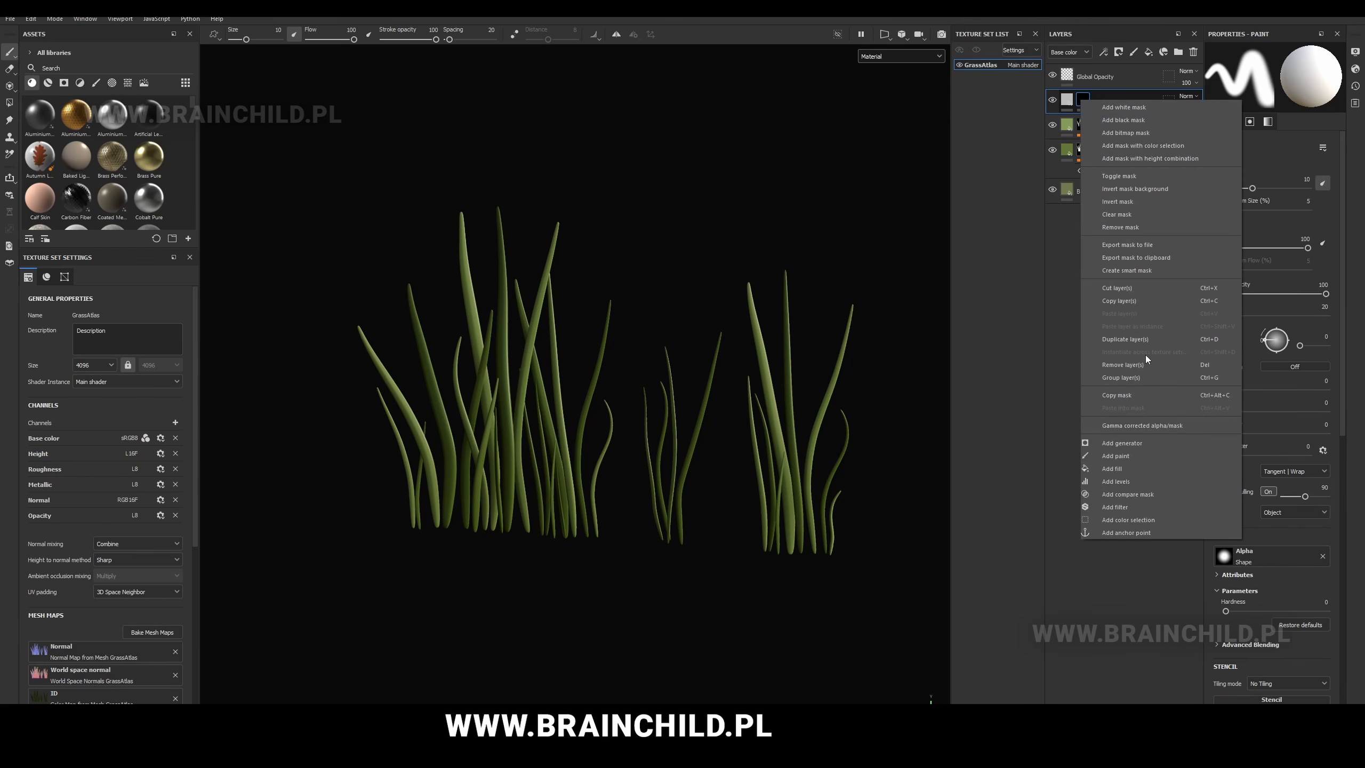
{"action": "left_click", "coordinate": [1121, 442]}
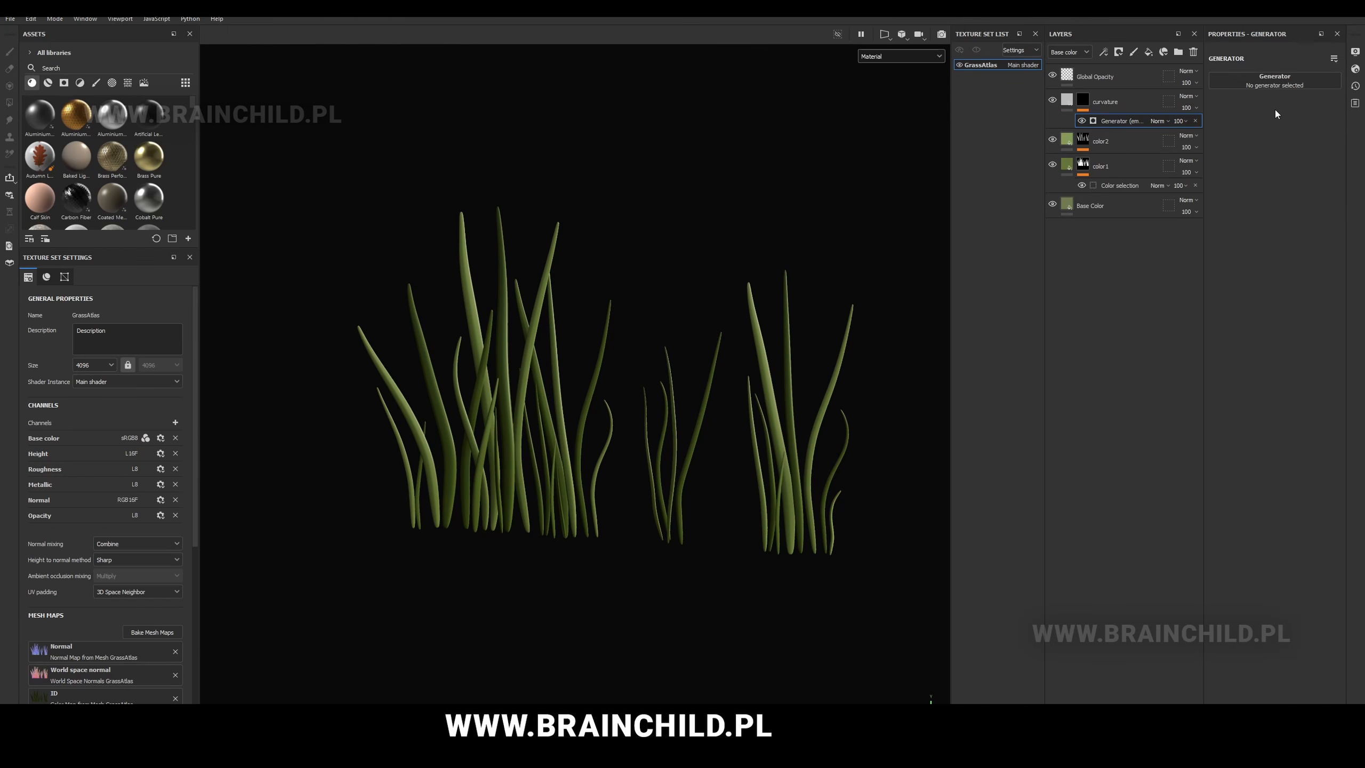
{"action": "left_click", "coordinate": [1269, 83]}
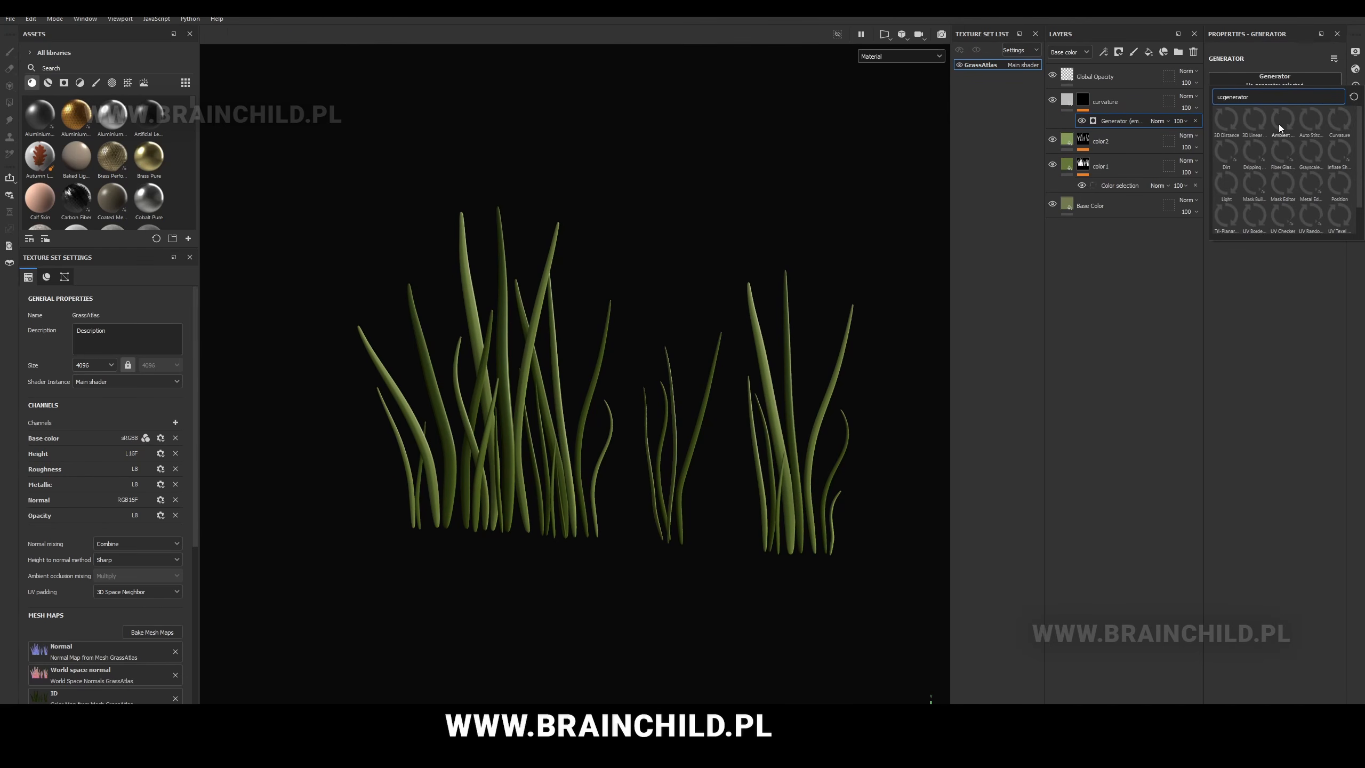
{"action": "type", "text": "curvate"}
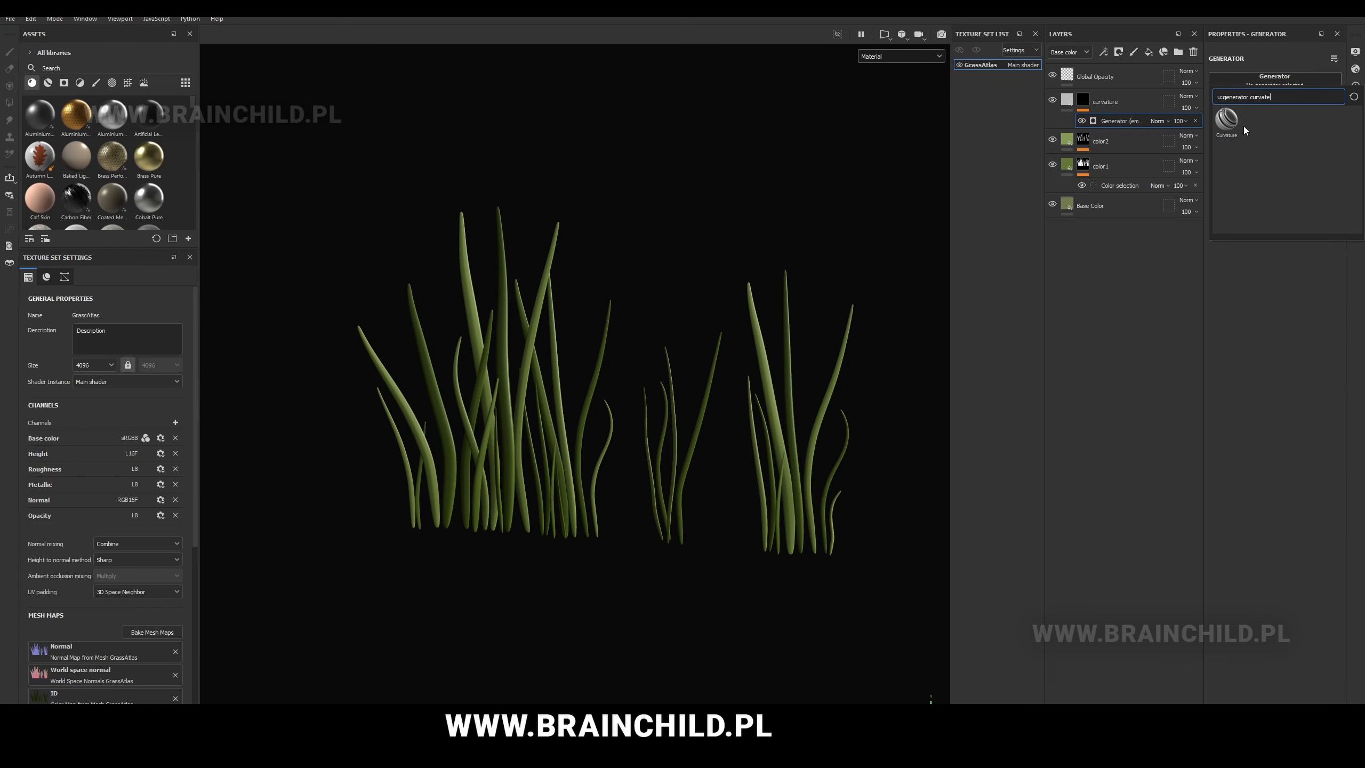
{"action": "left_click", "coordinate": [1224, 121]}
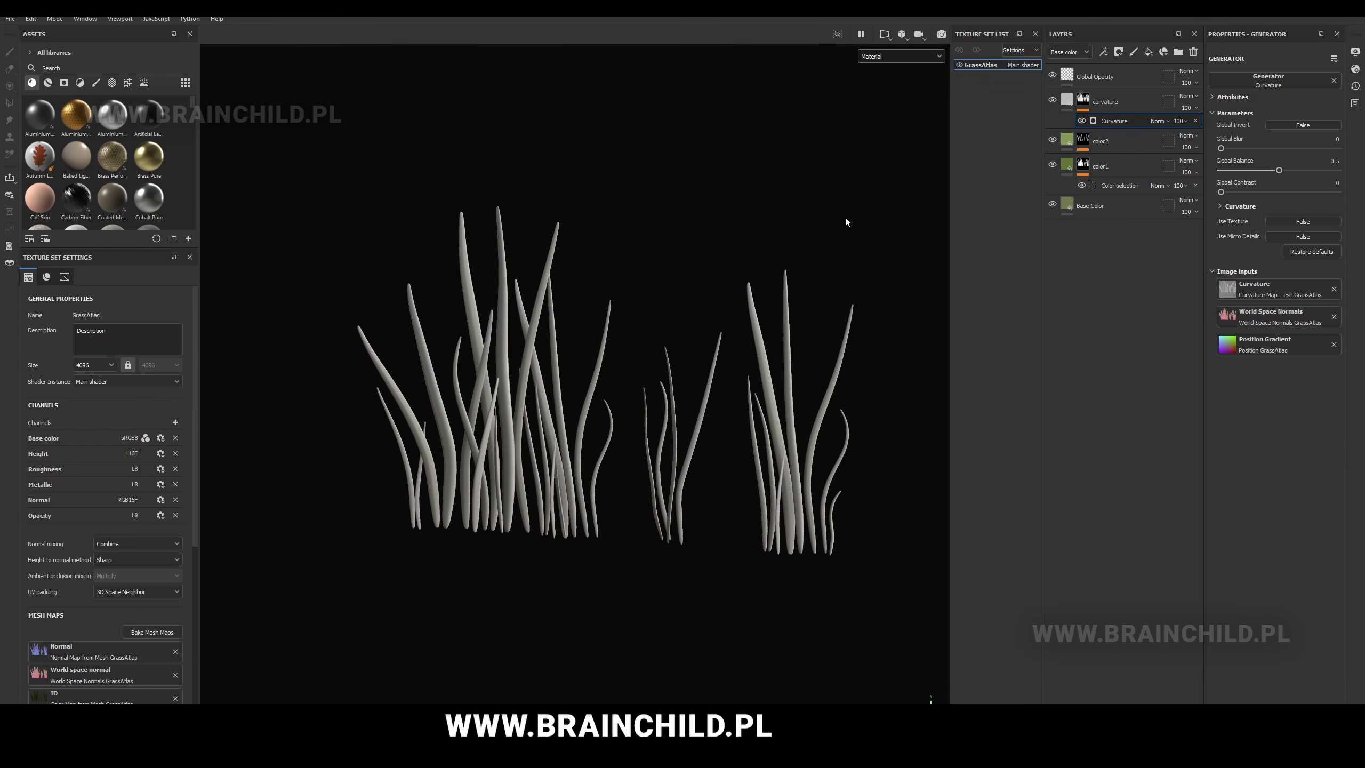
- Lower the Curvature generator's global balance to 0.09 and examine the blade edges
{"action": "left_click_drag", "start_coordinate": [1261, 170], "coordinate": [1231, 174]}
{"action": "scroll", "coordinate": [638, 324], "scroll_direction": "up", "scroll_amount": 3}
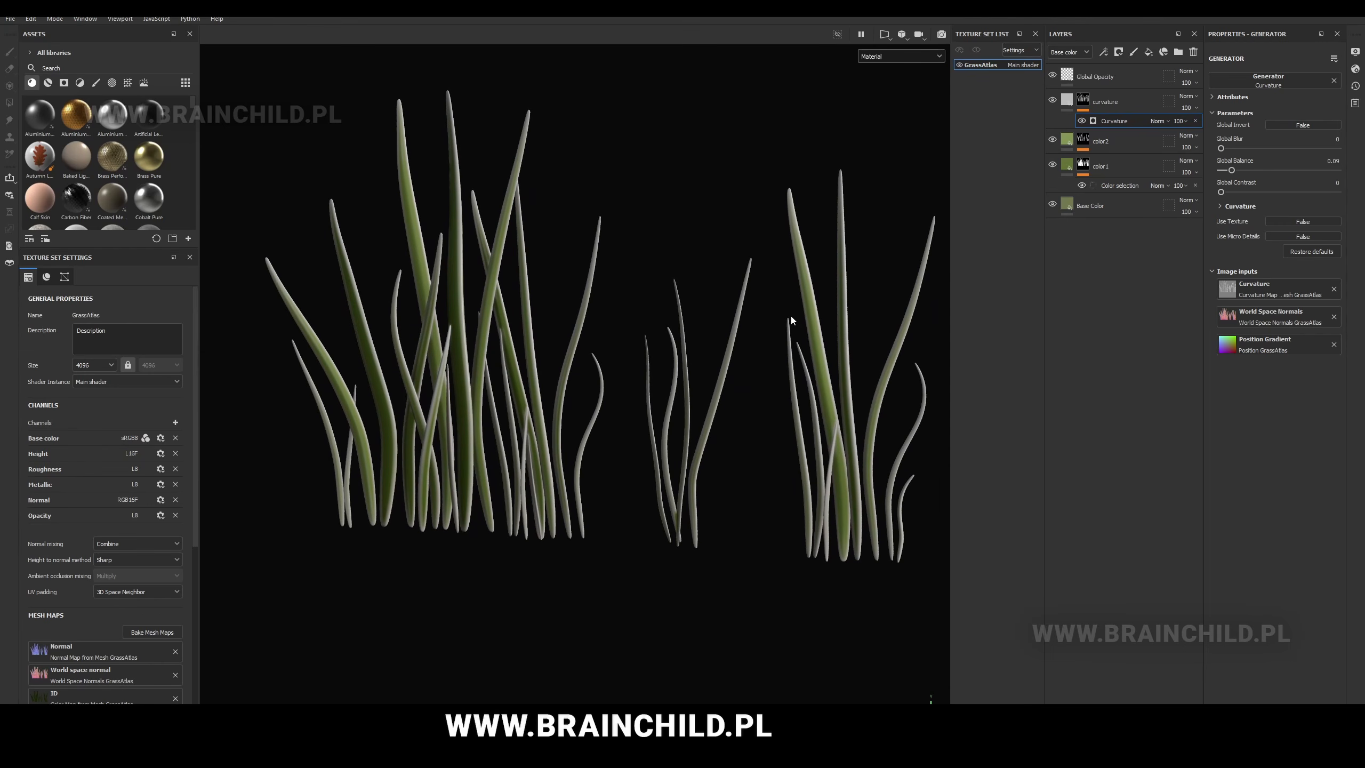
{"action": "middle_click_drag", "start_coordinate": [920, 271], "coordinate": [817, 425]}
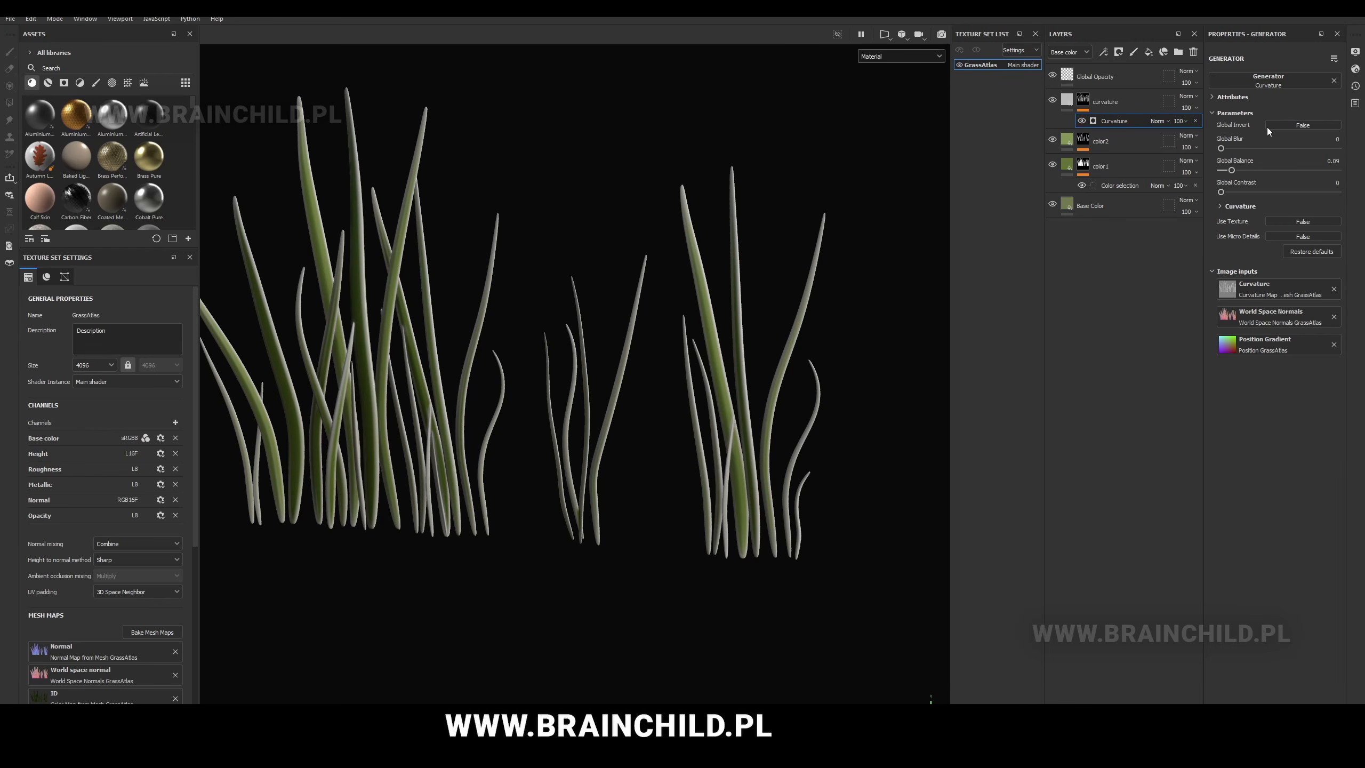
- Try the curvature mask inverted with a global balance of 0.42, and turn the global invert back off
{"action": "left_click", "coordinate": [1294, 125]}
{"action": "middle_click_drag", "start_coordinate": [645, 295], "coordinate": [729, 298]}
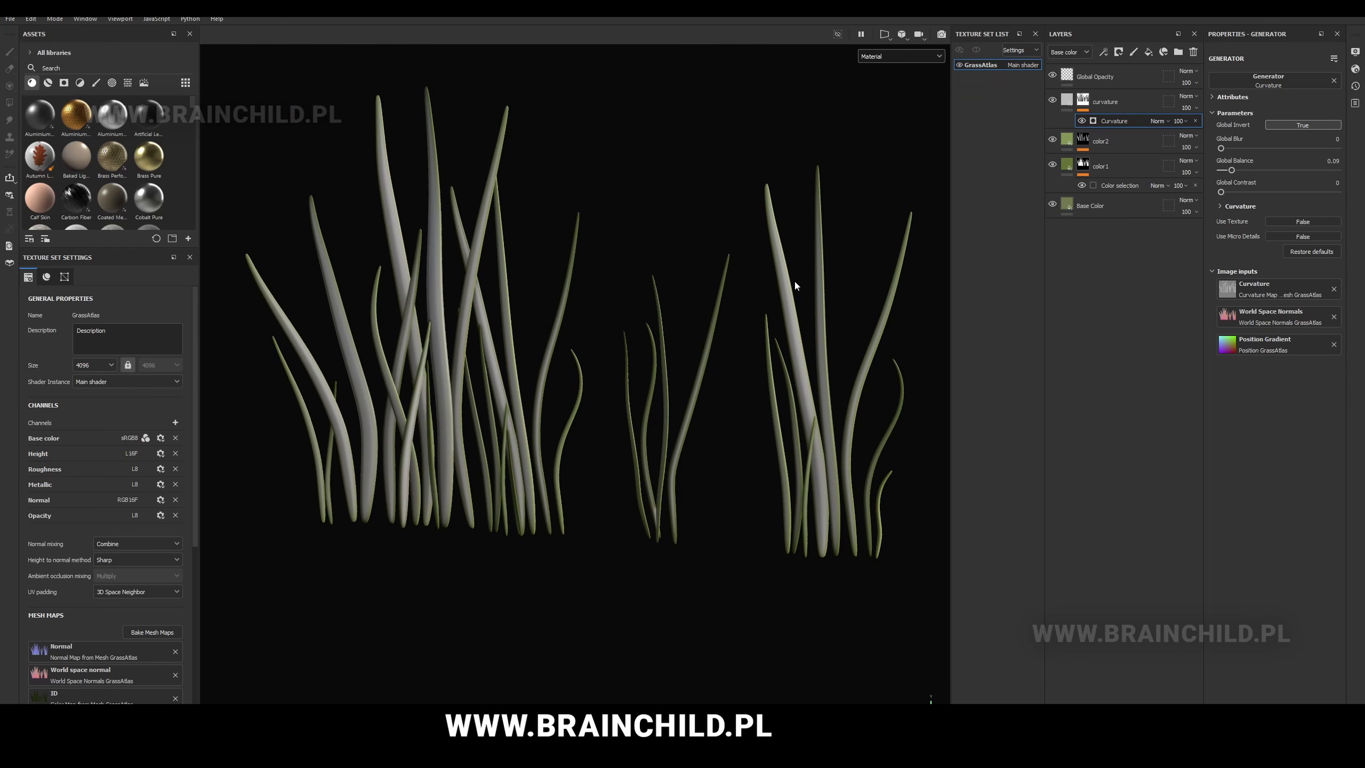
{"action": "left_click_drag", "start_coordinate": [1231, 172], "coordinate": [1268, 173]}
{"action": "scroll", "coordinate": [695, 250], "scroll_direction": "down", "scroll_amount": 3}
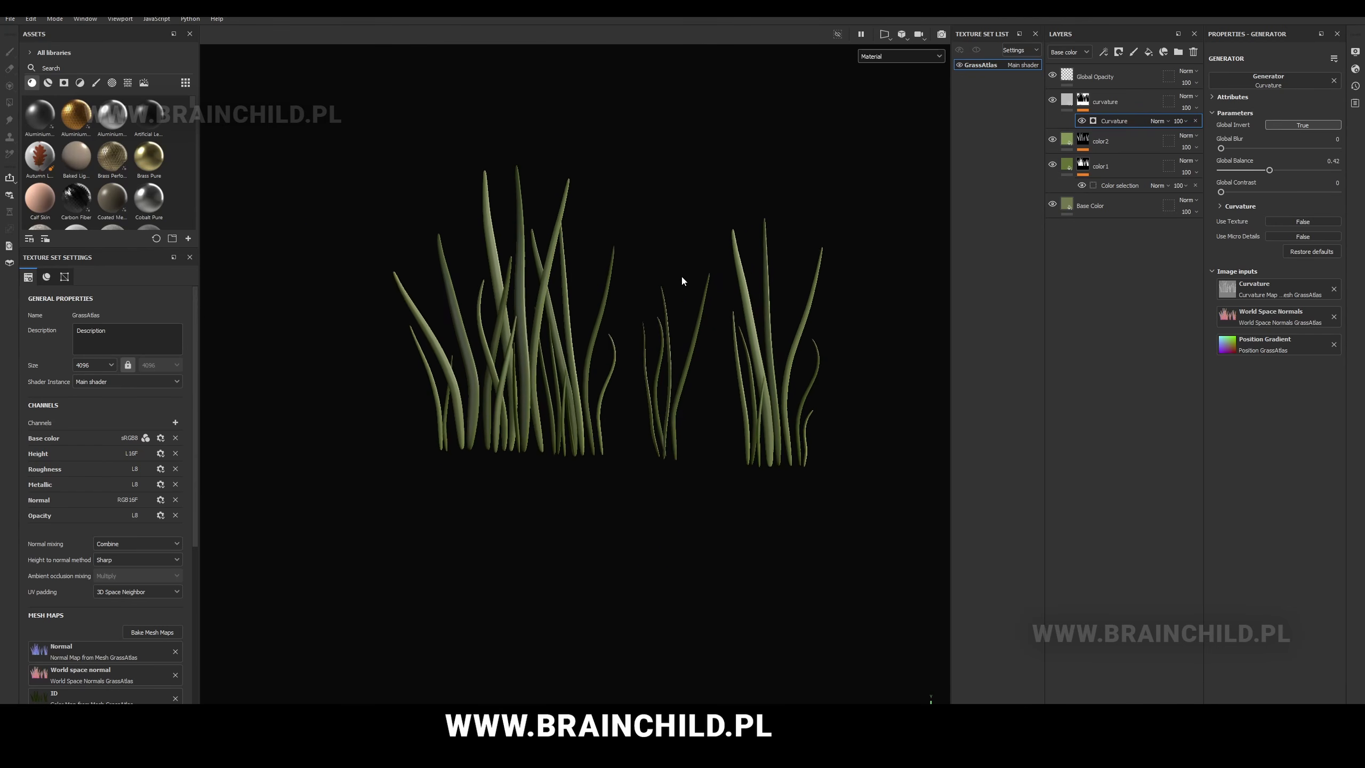
{"action": "scroll", "coordinate": [687, 277], "scroll_direction": "up", "scroll_amount": 2}
{"action": "middle_click_drag", "start_coordinate": [704, 270], "coordinate": [721, 272], "text": "alt"}
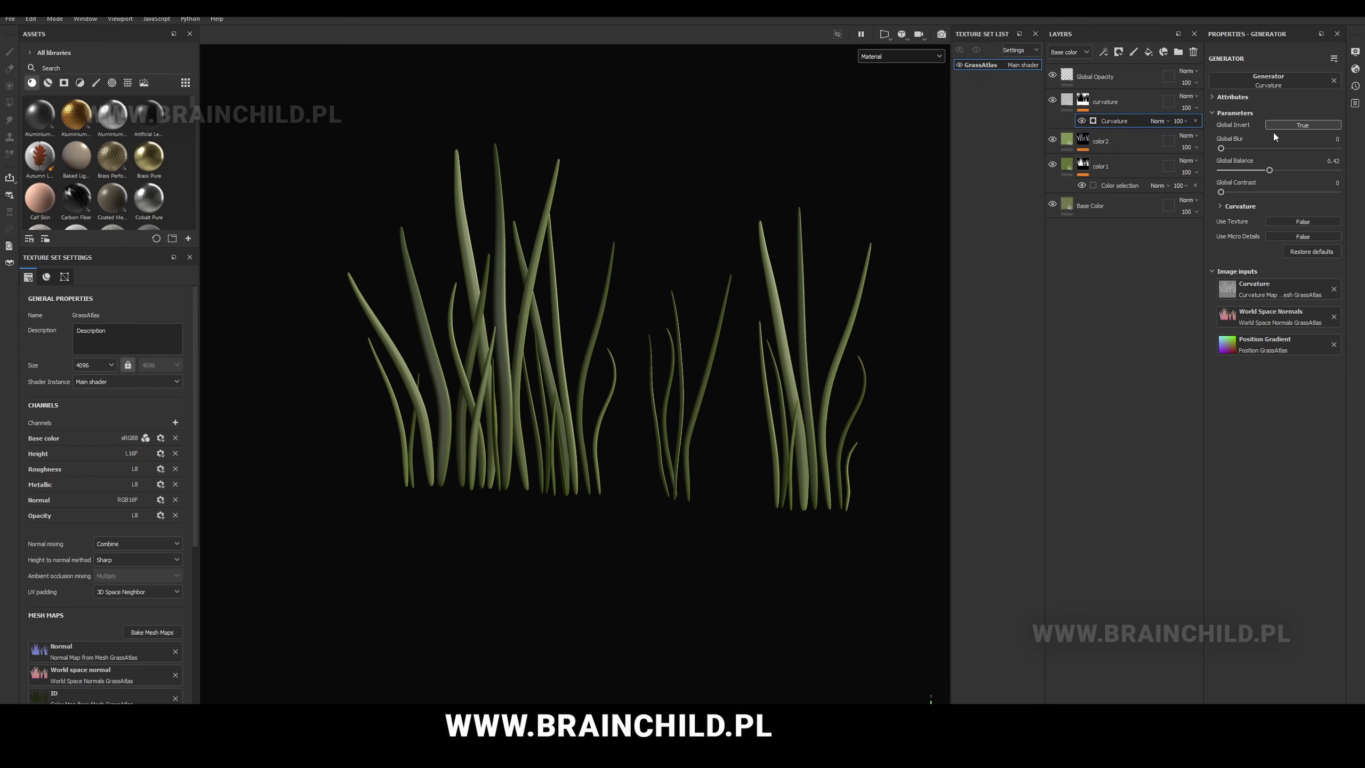
{"action": "left_click", "coordinate": [1290, 126]}
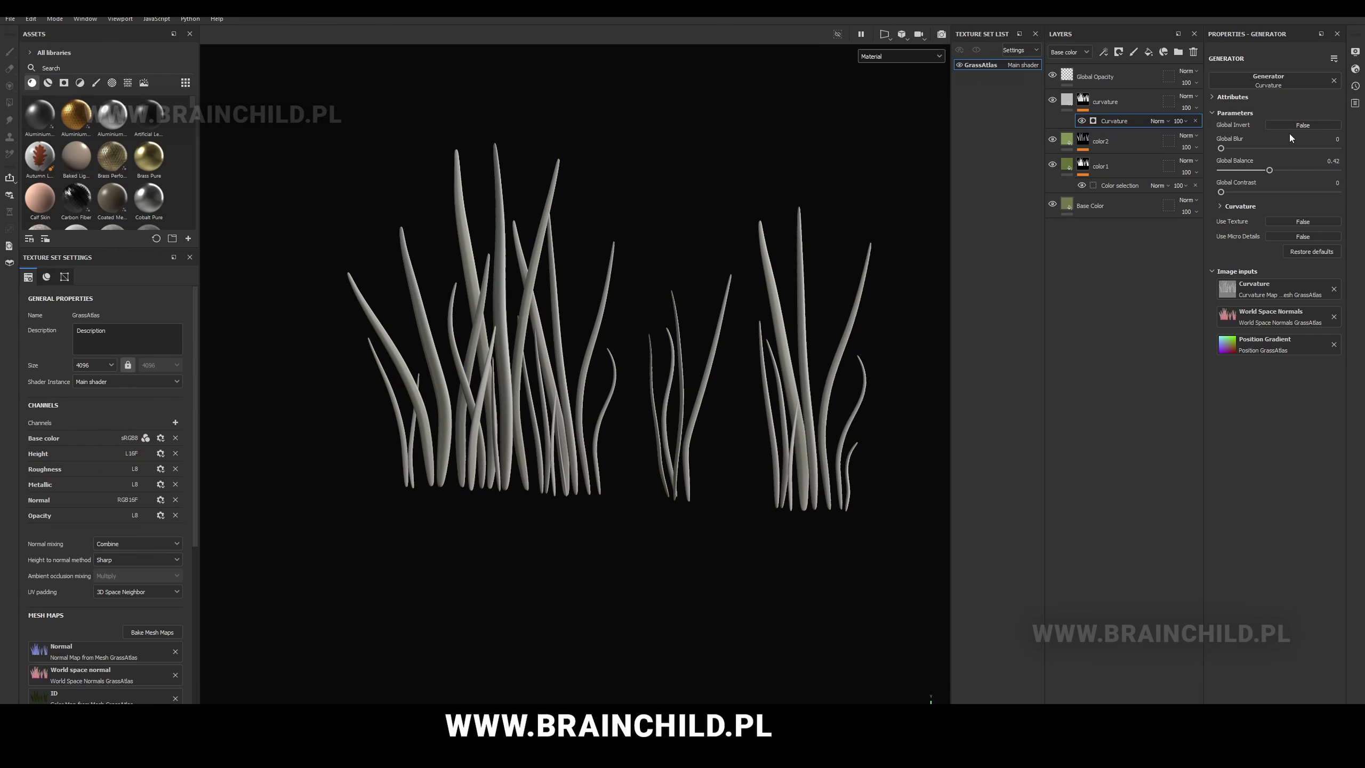
- Set the Curvature generator's global balance to 0.04 so only the blade edges are masked
{"action": "left_click_drag", "start_coordinate": [1269, 170], "coordinate": [1224, 170]}
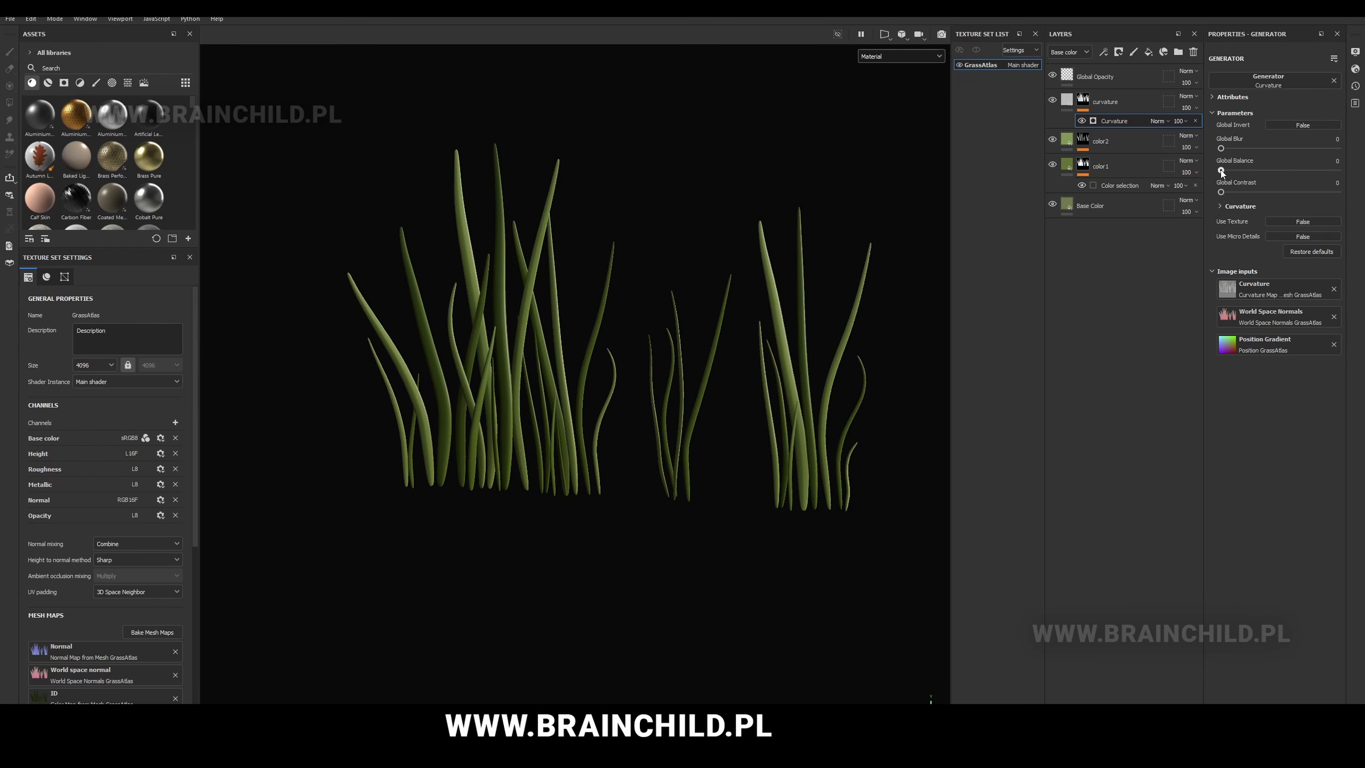
{"action": "scroll", "coordinate": [766, 263], "scroll_direction": "up", "scroll_amount": 2}
{"action": "middle_click_drag", "start_coordinate": [795, 255], "coordinate": [811, 262], "text": "alt"}
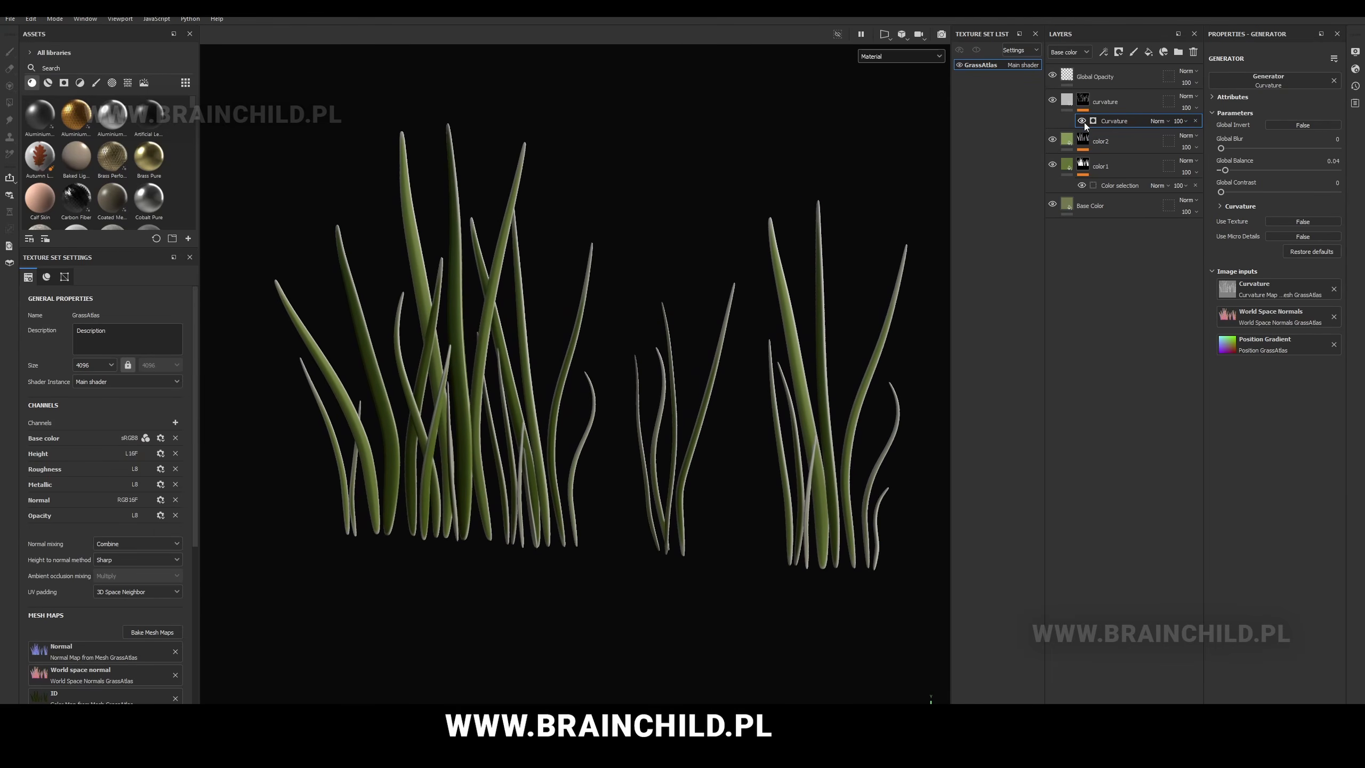
- Sample the curvature layer's base color from the color2 layer's green and adjust it to a darker, more saturated green
{"action": "left_click", "coordinate": [1085, 111]}
{"action": "left_click", "coordinate": [1325, 329]}
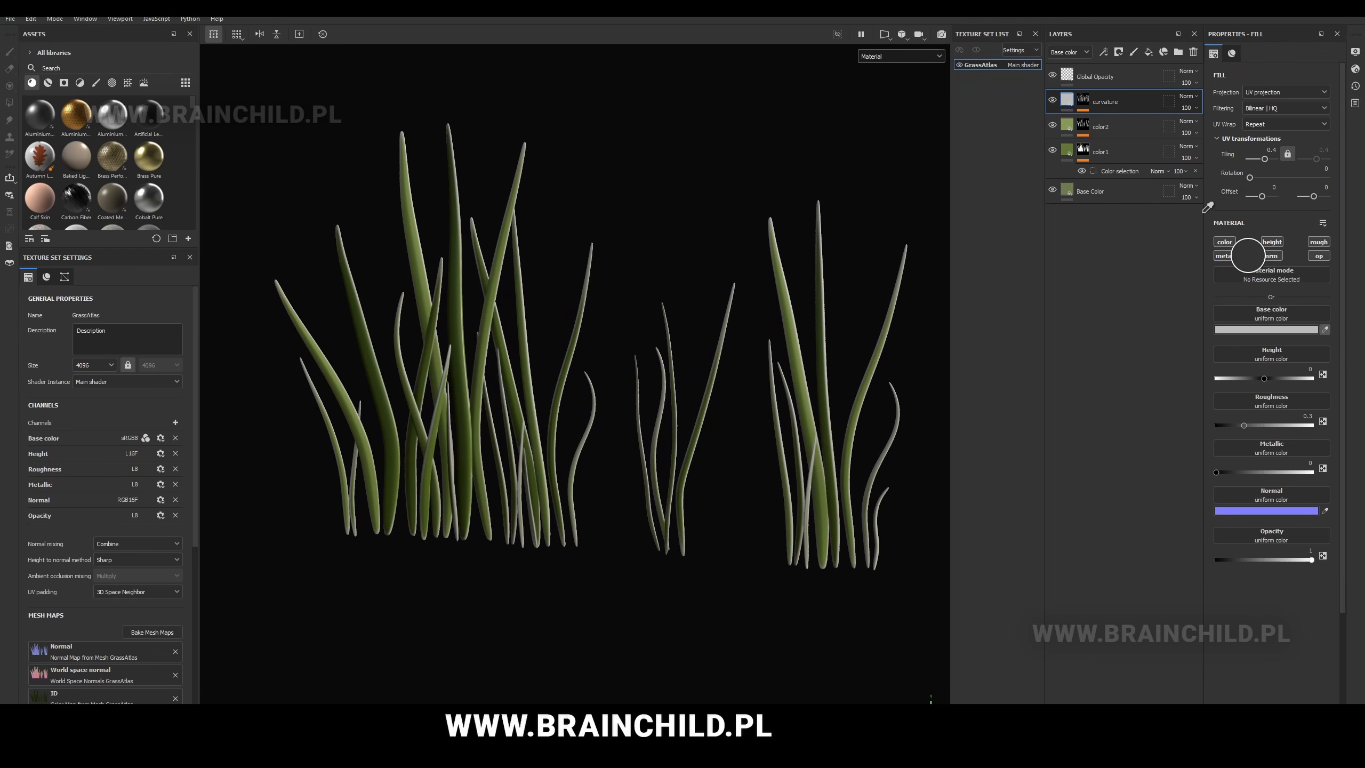
{"action": "left_click", "coordinate": [1071, 142]}
{"action": "left_click", "coordinate": [1265, 330]}
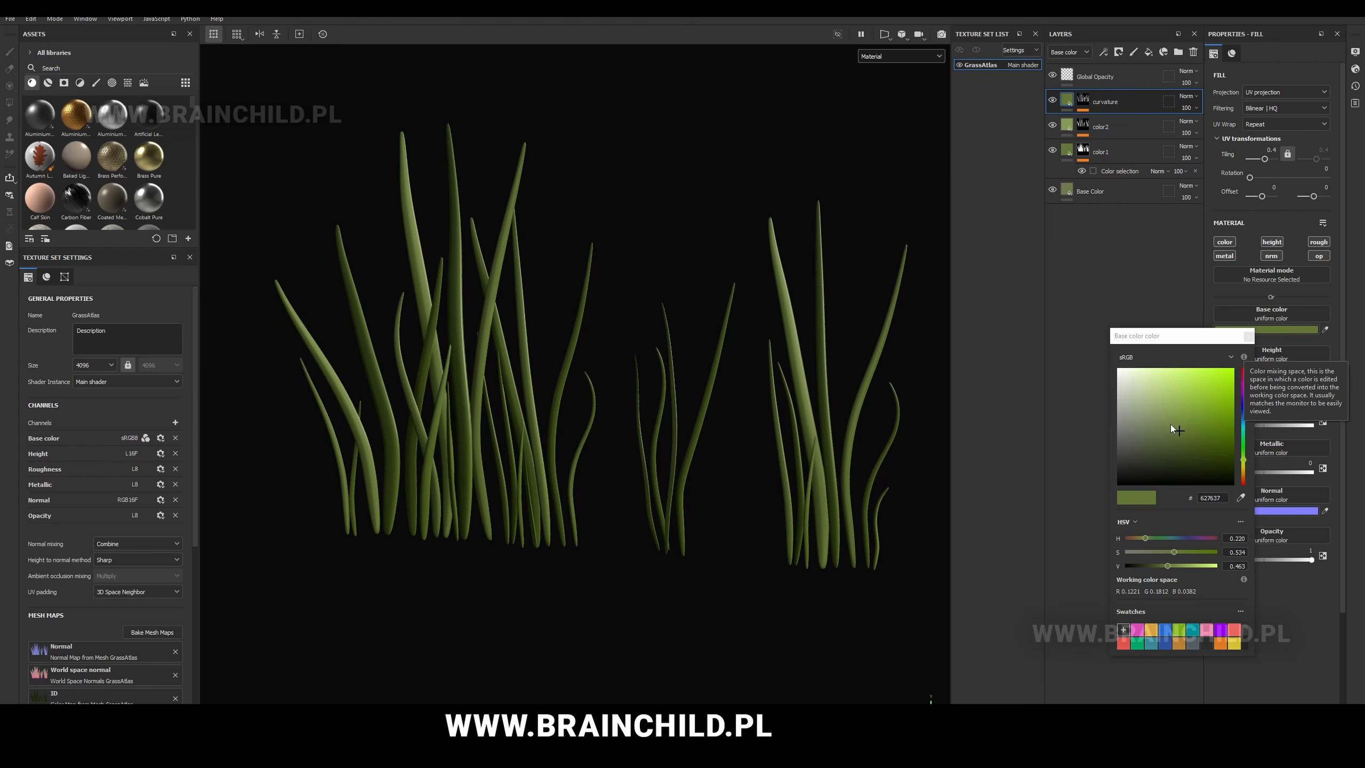
{"action": "left_click_drag", "start_coordinate": [1183, 443], "coordinate": [1189, 439]}
{"action": "left_click", "coordinate": [1248, 336]}
- Rotate the environment lighting and examine the recoloured grass blades from a slightly angled view
{"action": "key", "text": "f"}
{"action": "right_click_drag", "start_coordinate": [733, 351], "coordinate": [837, 347], "text": "shift"}
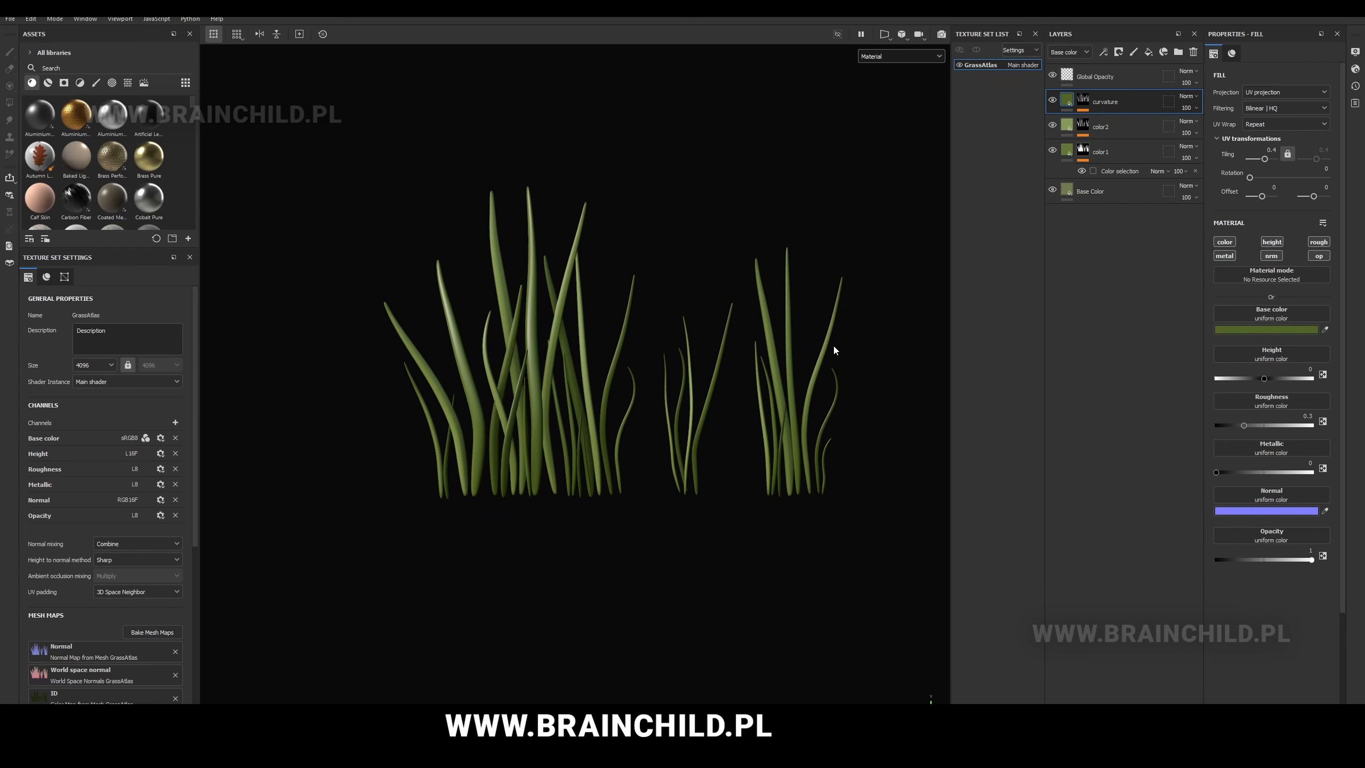
{"action": "left_click_drag", "start_coordinate": [834, 350], "coordinate": [760, 351], "text": "alt"}
{"action": "scroll", "coordinate": [760, 350], "scroll_direction": "up", "scroll_amount": 3}
{"action": "middle_click_drag", "start_coordinate": [580, 231], "coordinate": [657, 237], "text": "alt"}
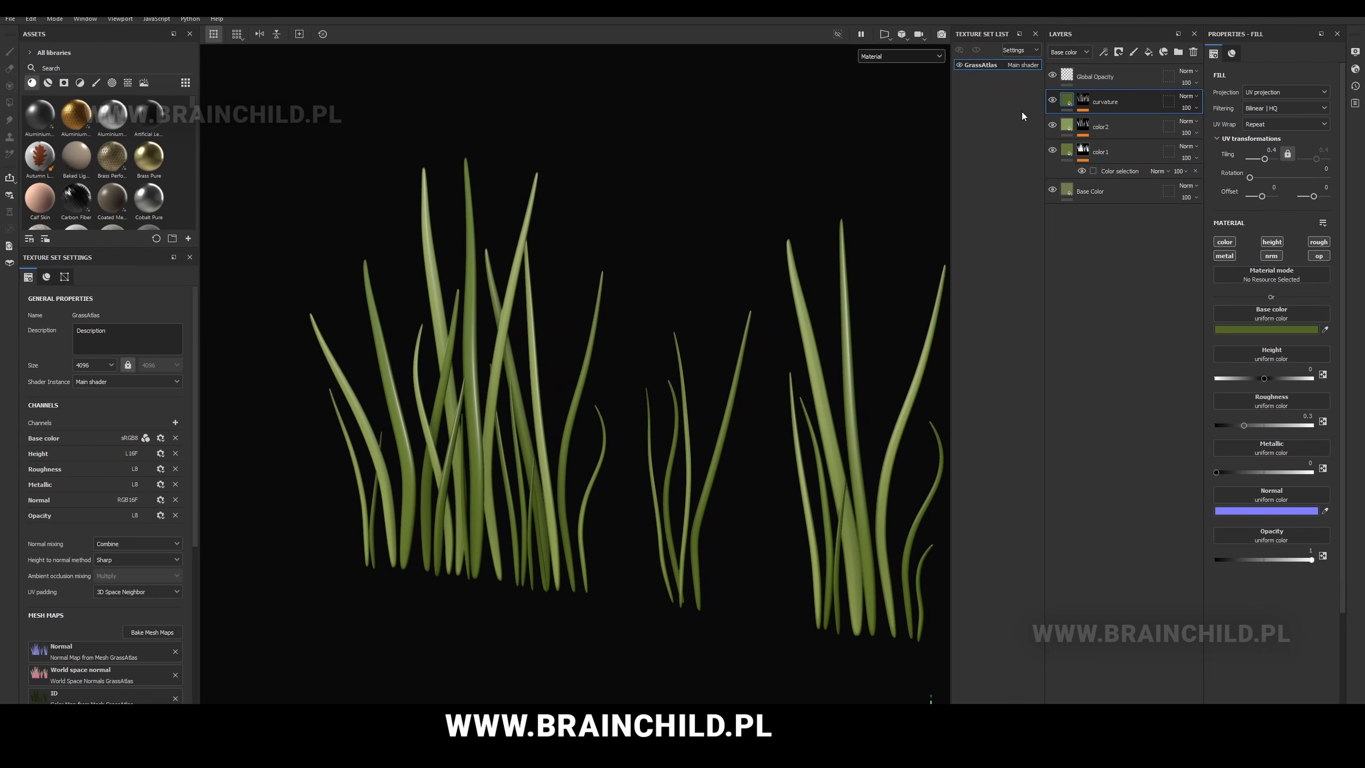
- Compare the blade edges close up with the curvature layer hidden and shown, leaving the layer visible
{"action": "scroll", "coordinate": [657, 271], "scroll_direction": "up", "scroll_amount": 6}
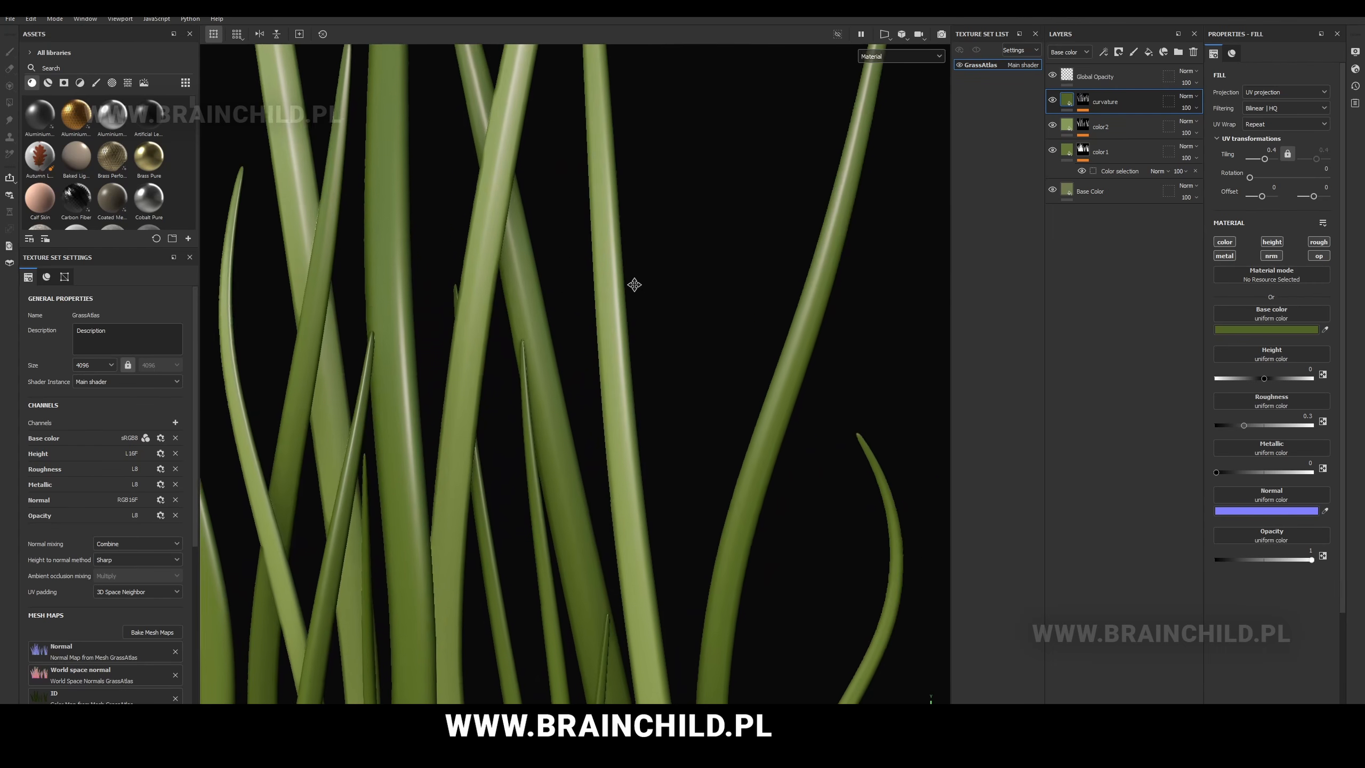
{"action": "left_click", "coordinate": [1051, 101]}
{"action": "left_click", "coordinate": [1051, 102]}
{"action": "left_click", "coordinate": [1051, 101]}
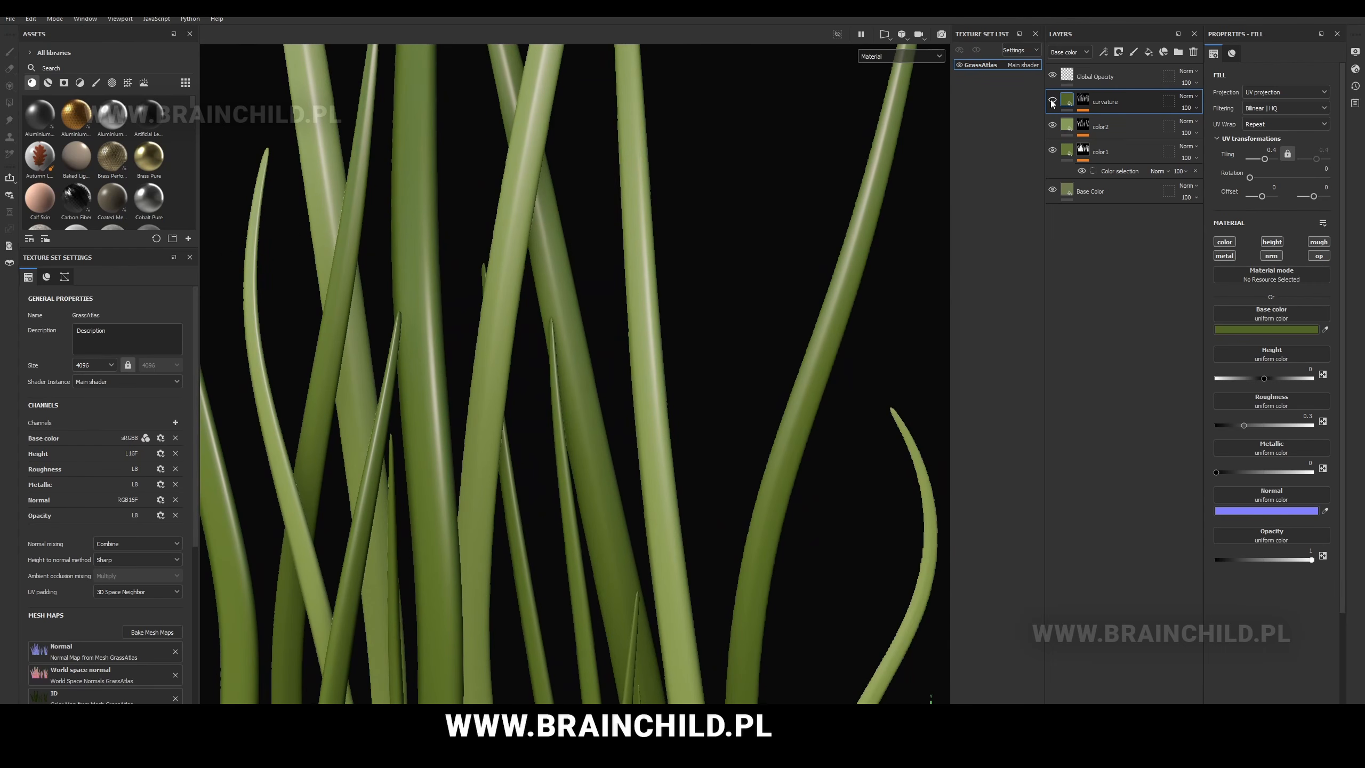
{"action": "left_click", "coordinate": [1052, 101]}
{"action": "left_click", "coordinate": [1051, 102]}
{"action": "scroll", "coordinate": [720, 252], "scroll_direction": "down", "scroll_amount": 6}
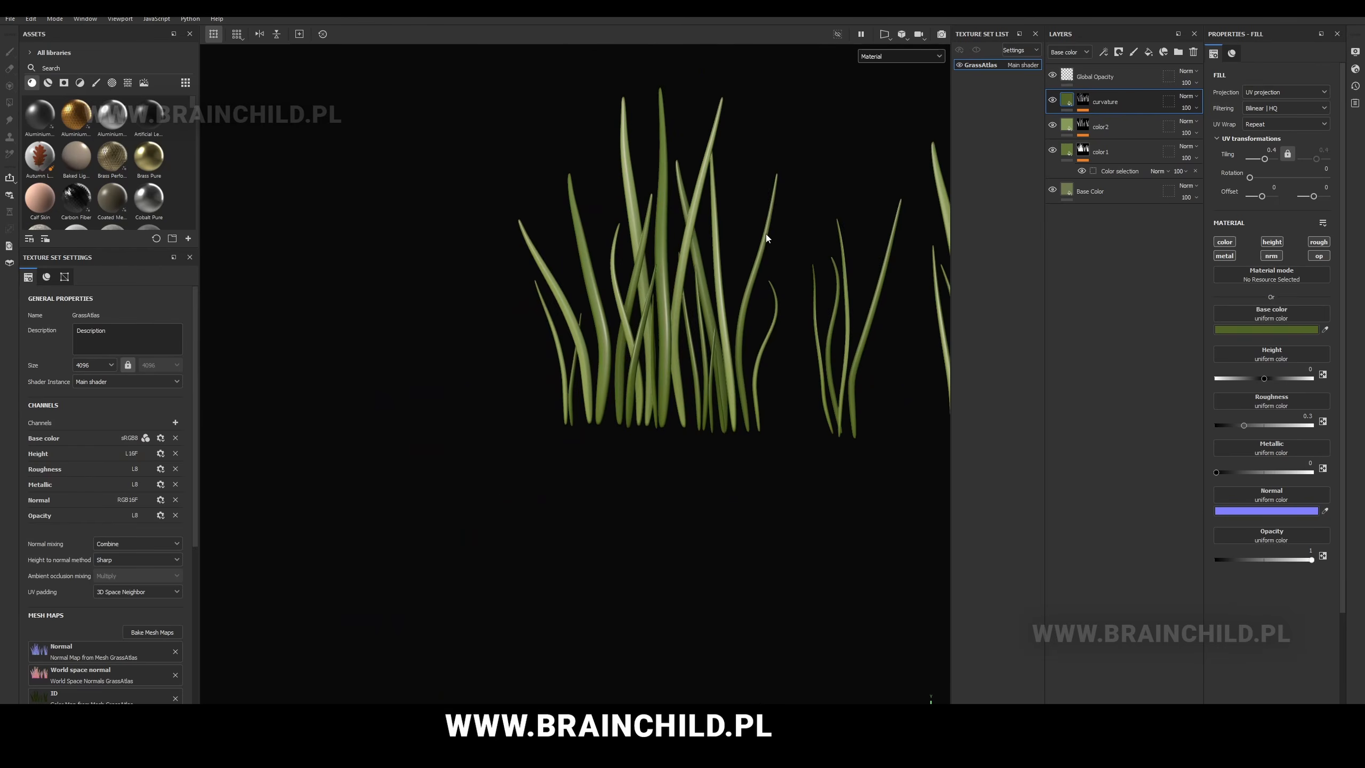
{"action": "middle_click_drag", "start_coordinate": [765, 234], "coordinate": [700, 279], "text": "alt"}
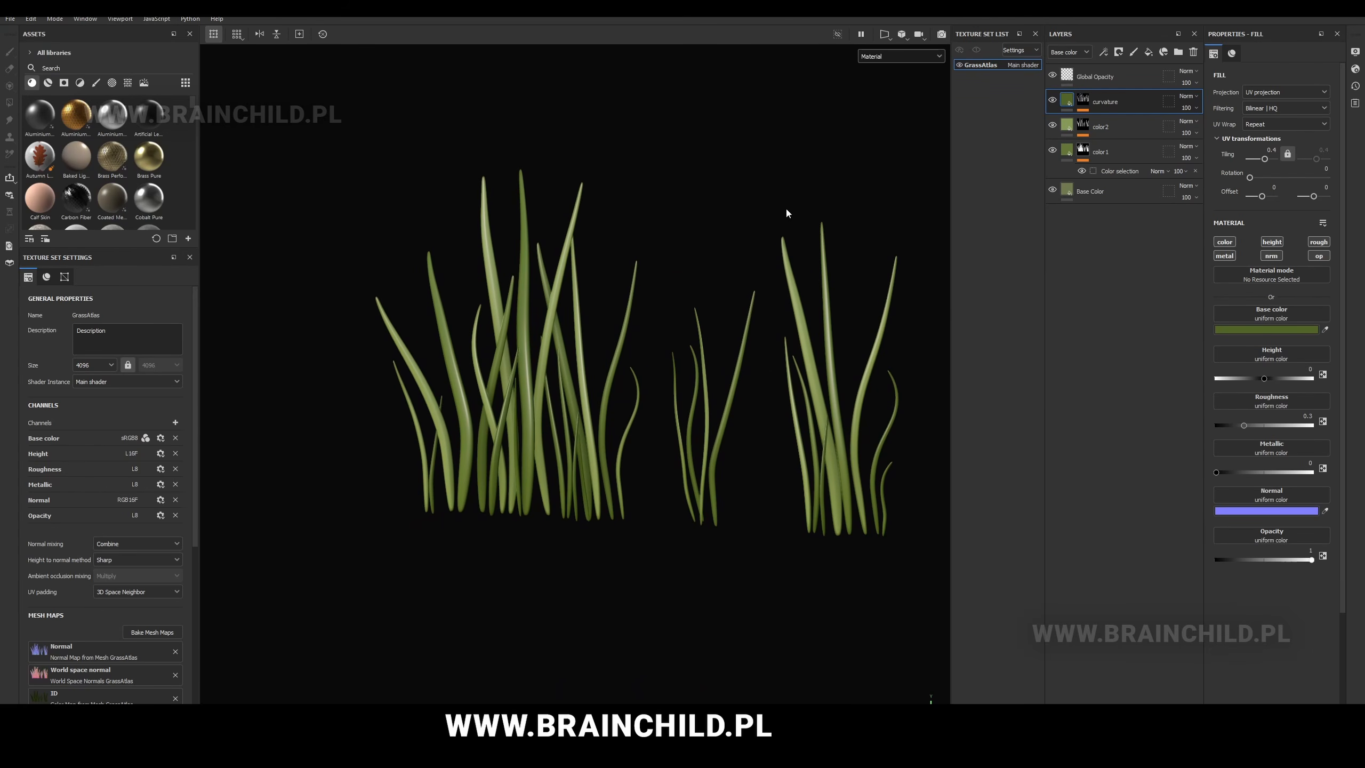
{"action": "mouse_move", "coordinate": [787, 213]}
{"action": "middle_mouse_down", "text": "alt"}
{"action": "mouse_move", "coordinate": [768, 230]}
{"action": "mouse_move", "coordinate": [782, 206]}
{"action": "middle_mouse_up", "text": "alt"}
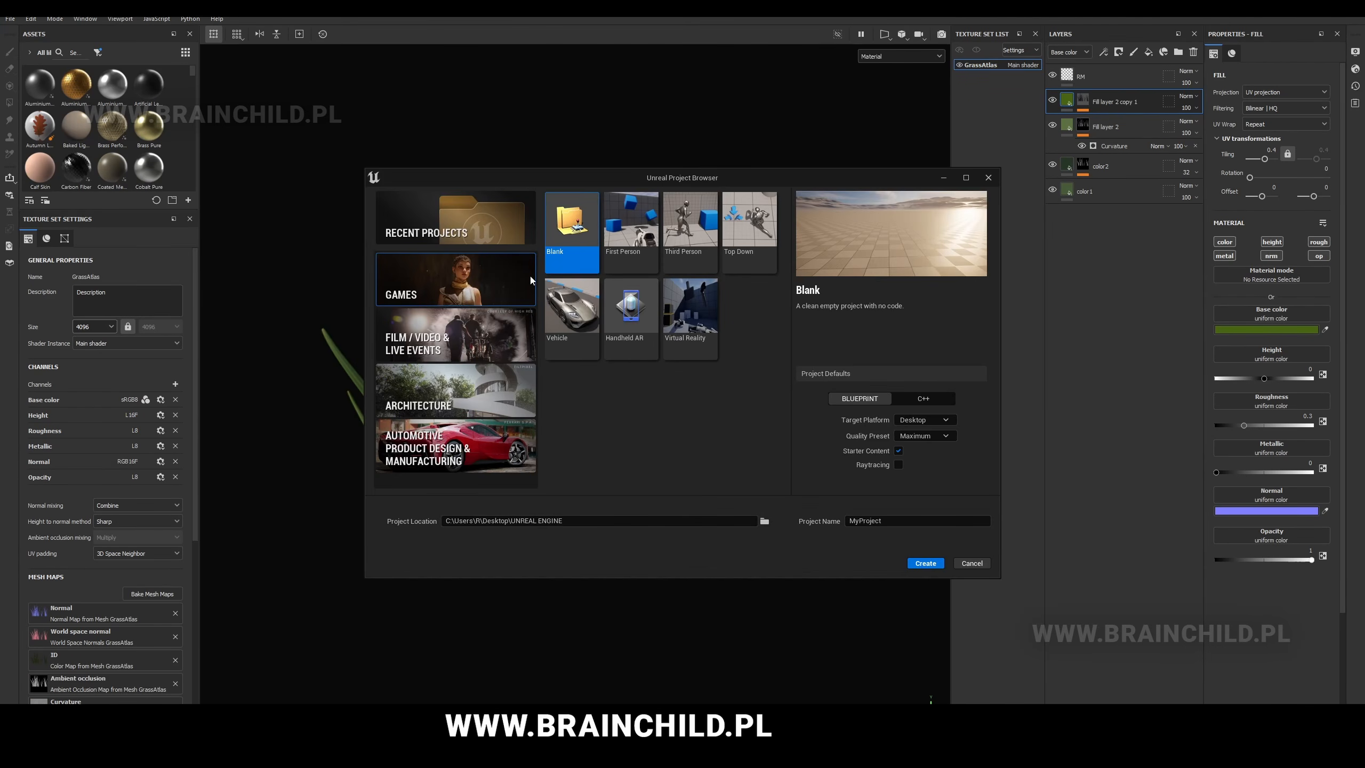
- In the Unreal Project Browser, create a First Person games project named grassTest
{"action": "left_click", "coordinate": [635, 231]}
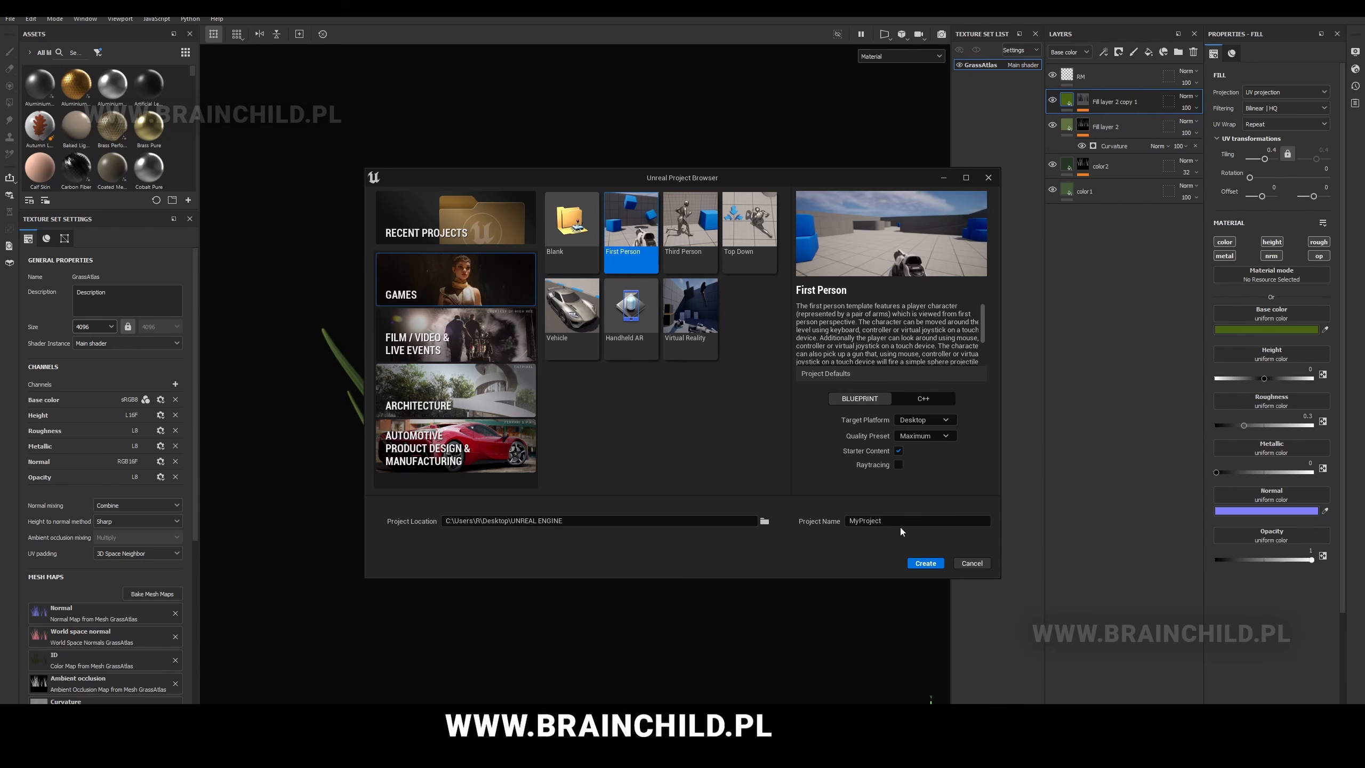
{"action": "left_click_drag", "start_coordinate": [892, 522], "coordinate": [835, 523]}
{"action": "type", "text": "grassTest"}
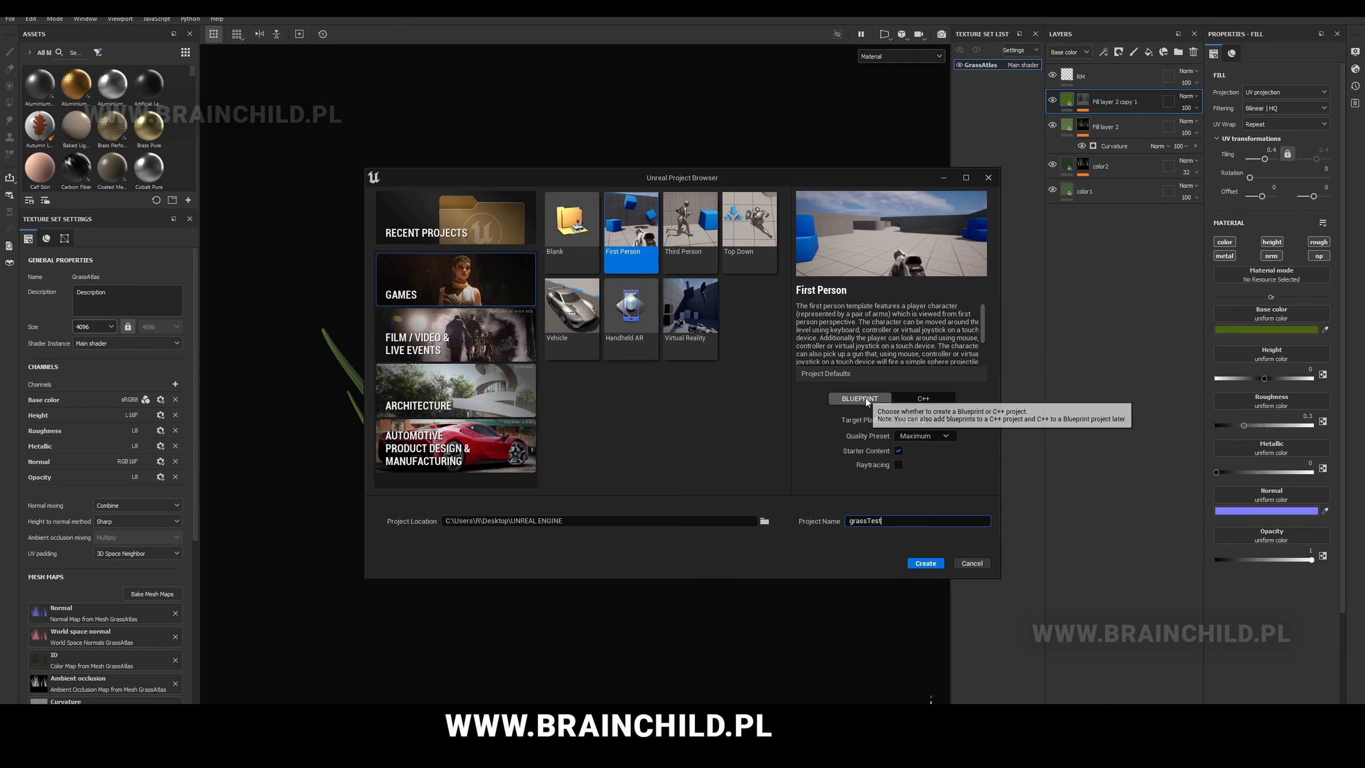
{"action": "left_click", "coordinate": [930, 563]}
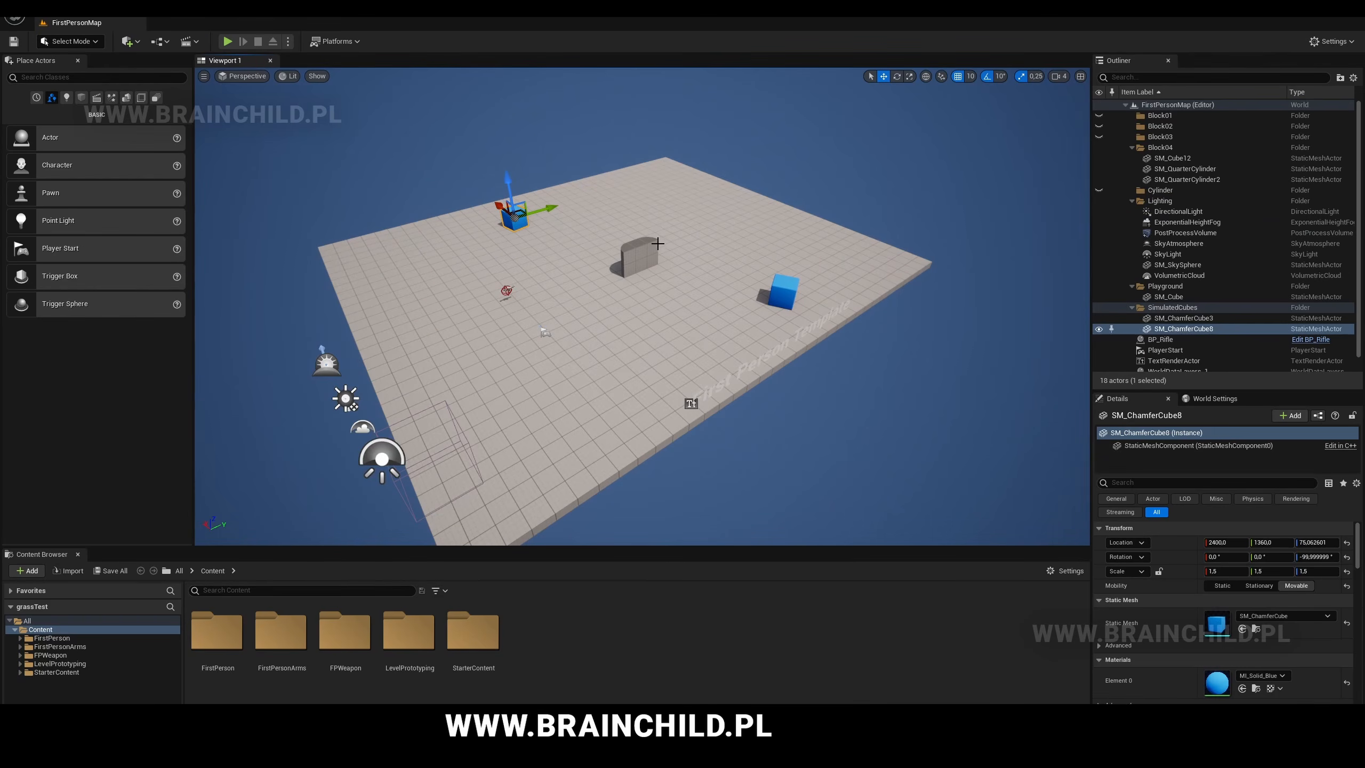
- Delete the remaining grey block pieces and both blue cubes from the First Person map
{"action": "left_click", "coordinate": [640, 251]}
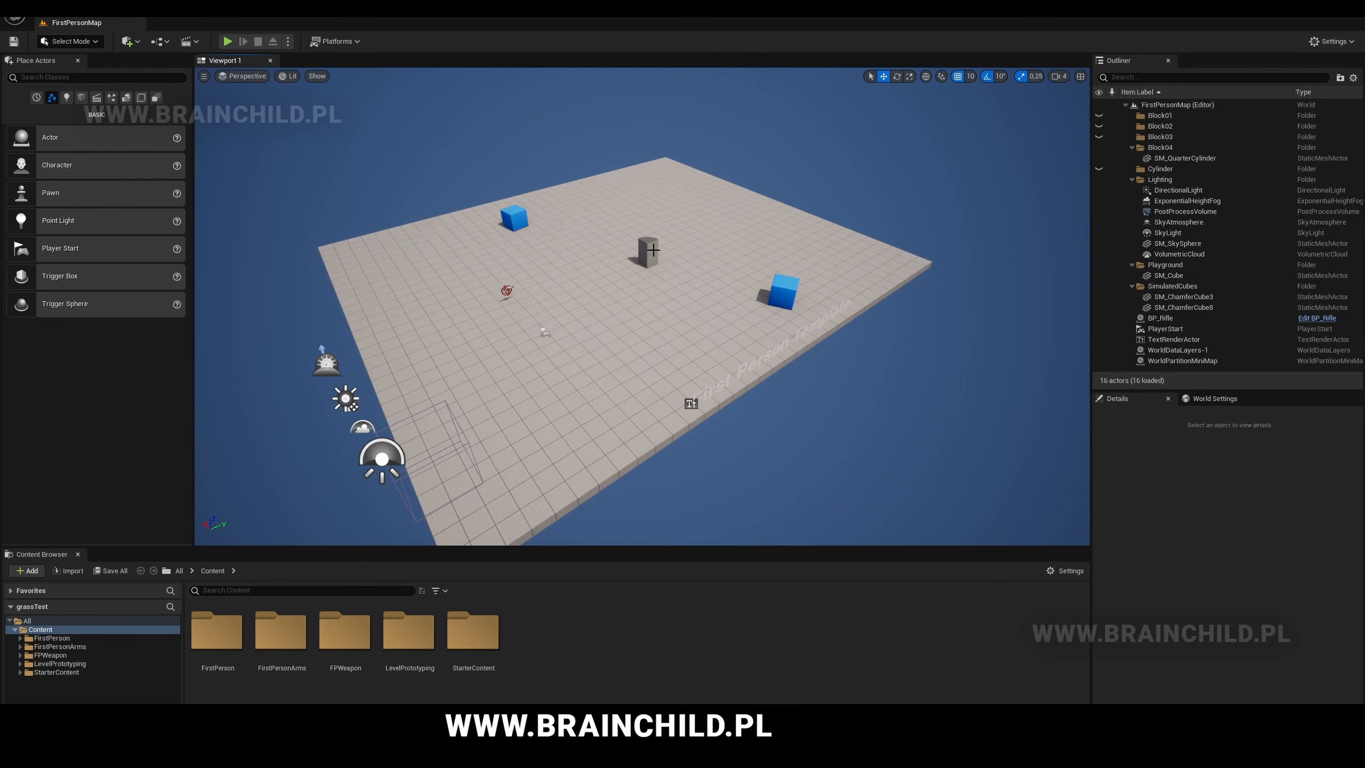
{"action": "key", "text": "Delete"}
{"action": "left_click", "coordinate": [513, 217]}
{"action": "key", "text": "Delete"}
{"action": "left_click", "coordinate": [784, 293]}
{"action": "key", "text": "Delete"}
- Delete the template text actor from the floor and start playing the emptied level
{"action": "right_click_drag", "start_coordinate": [784, 293], "coordinate": [710, 360]}
{"action": "left_click", "coordinate": [710, 360]}
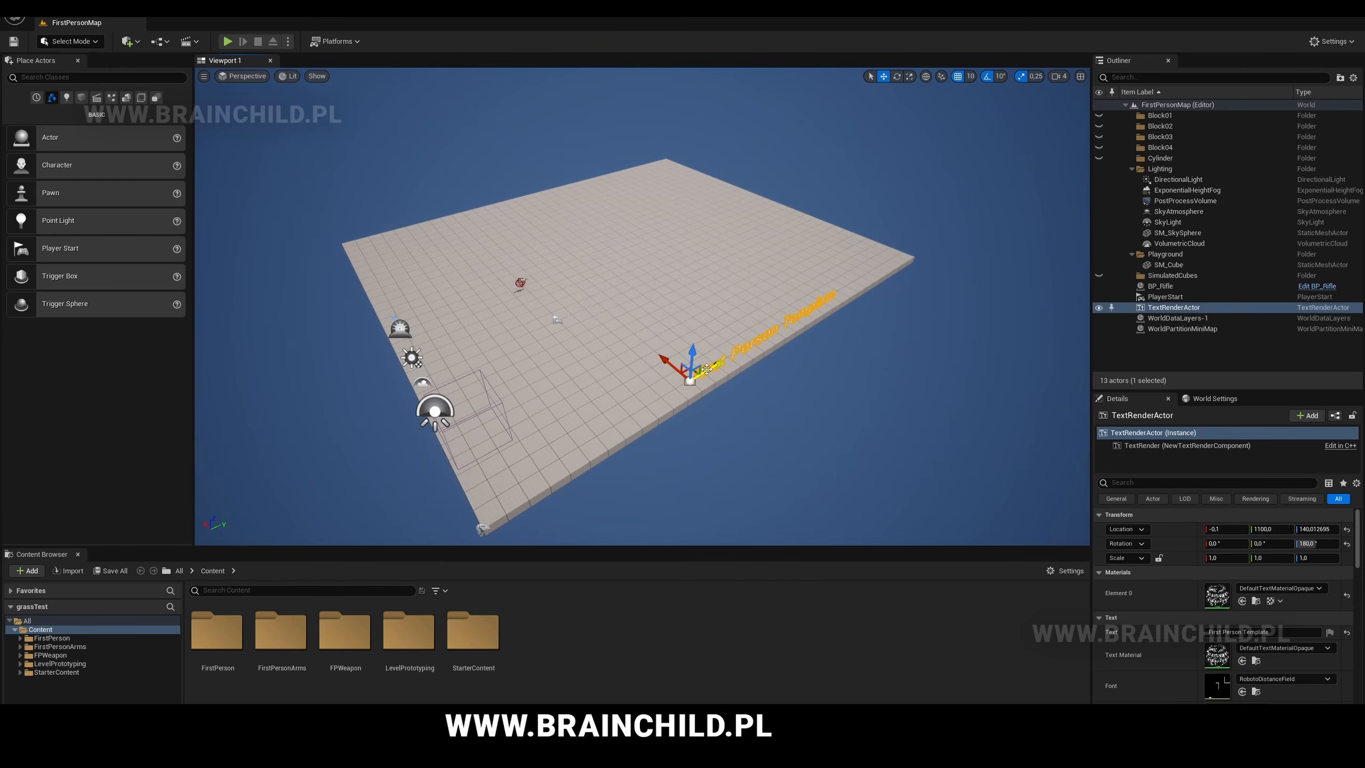
{"action": "key", "text": "Delete"}
{"action": "right_click_drag", "start_coordinate": [643, 302], "coordinate": [634, 304]}
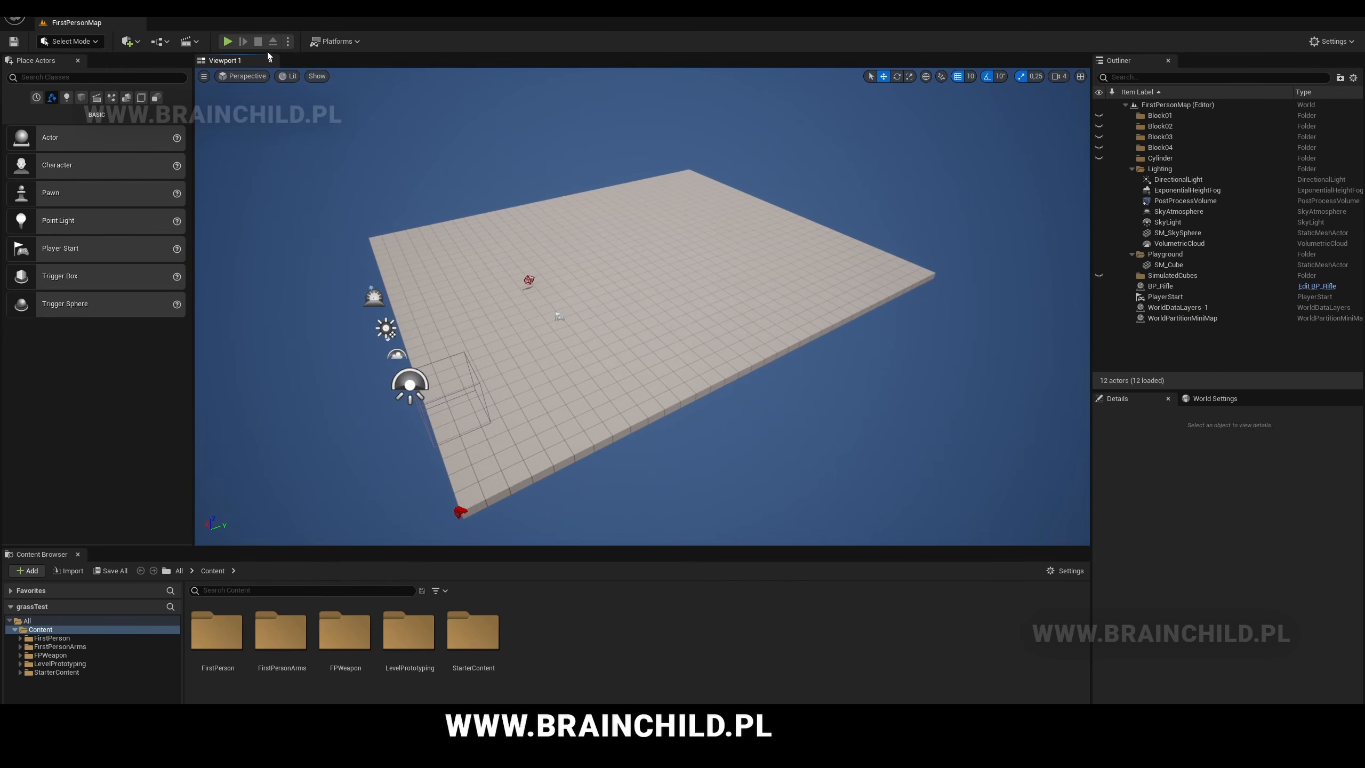
{"action": "left_click", "coordinate": [227, 41]}
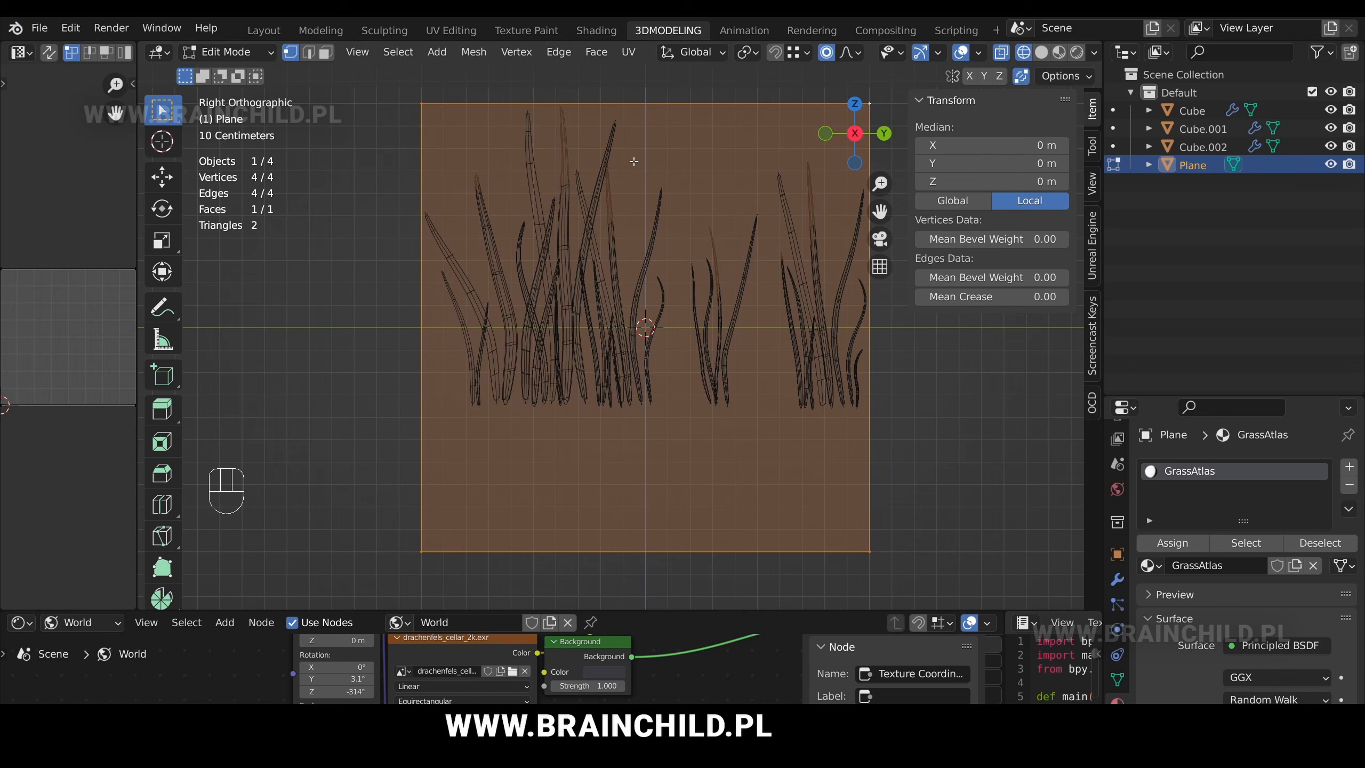
- In Blender, start a knife outline on the atlas plane, running from the large grass clump's base up around its right-hand blades
{"action": "left_click", "coordinate": [634, 162]}
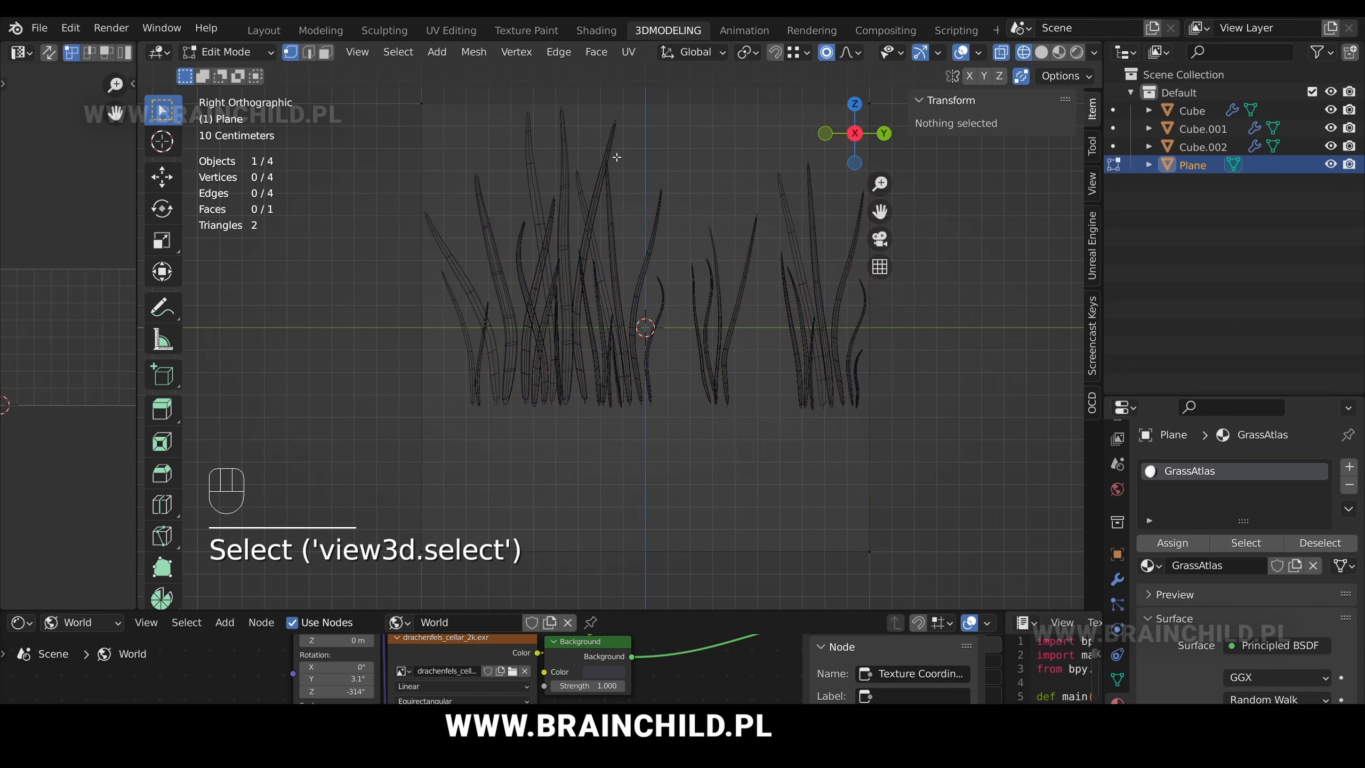
{"action": "left_click", "coordinate": [417, 118]}
{"action": "middle_click_drag", "start_coordinate": [641, 226], "coordinate": [621, 257], "text": "shift"}
{"action": "key", "text": "k"}
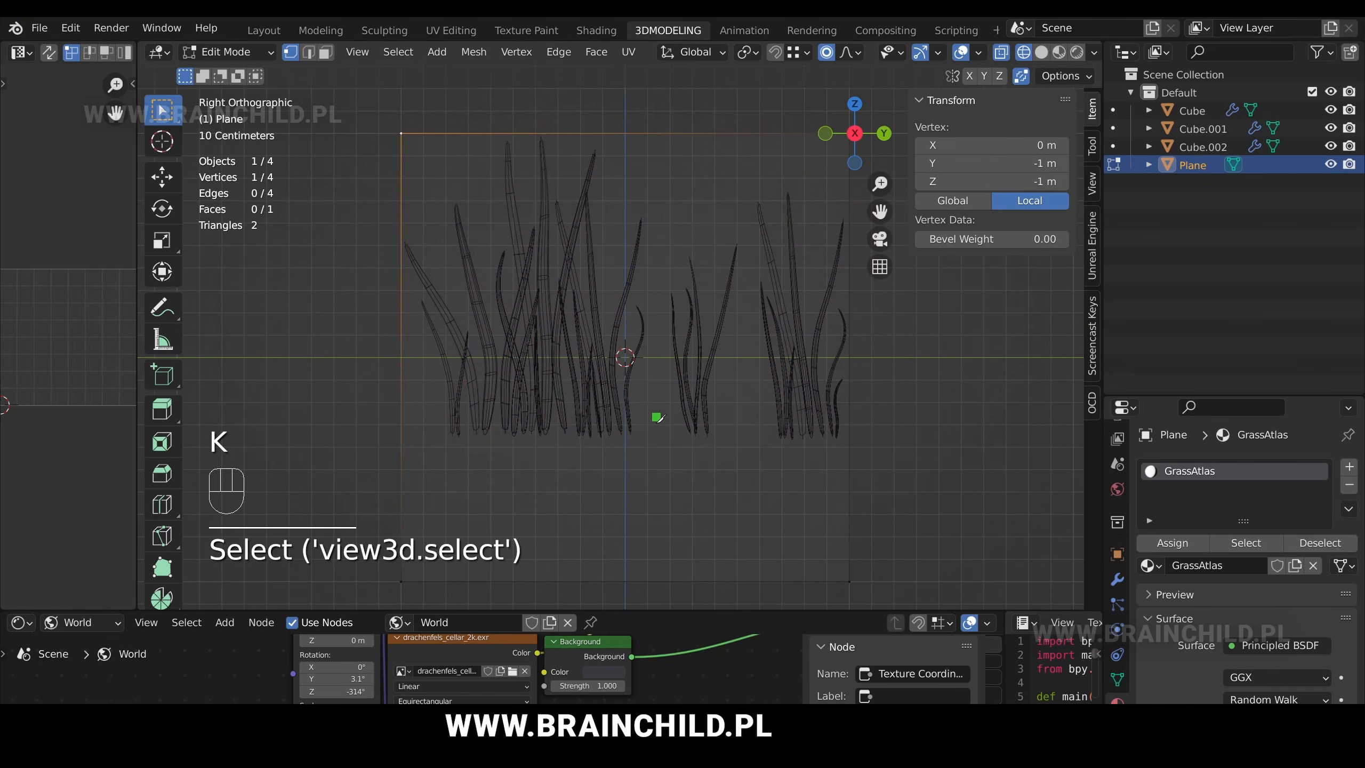
{"action": "left_click", "coordinate": [641, 438]}
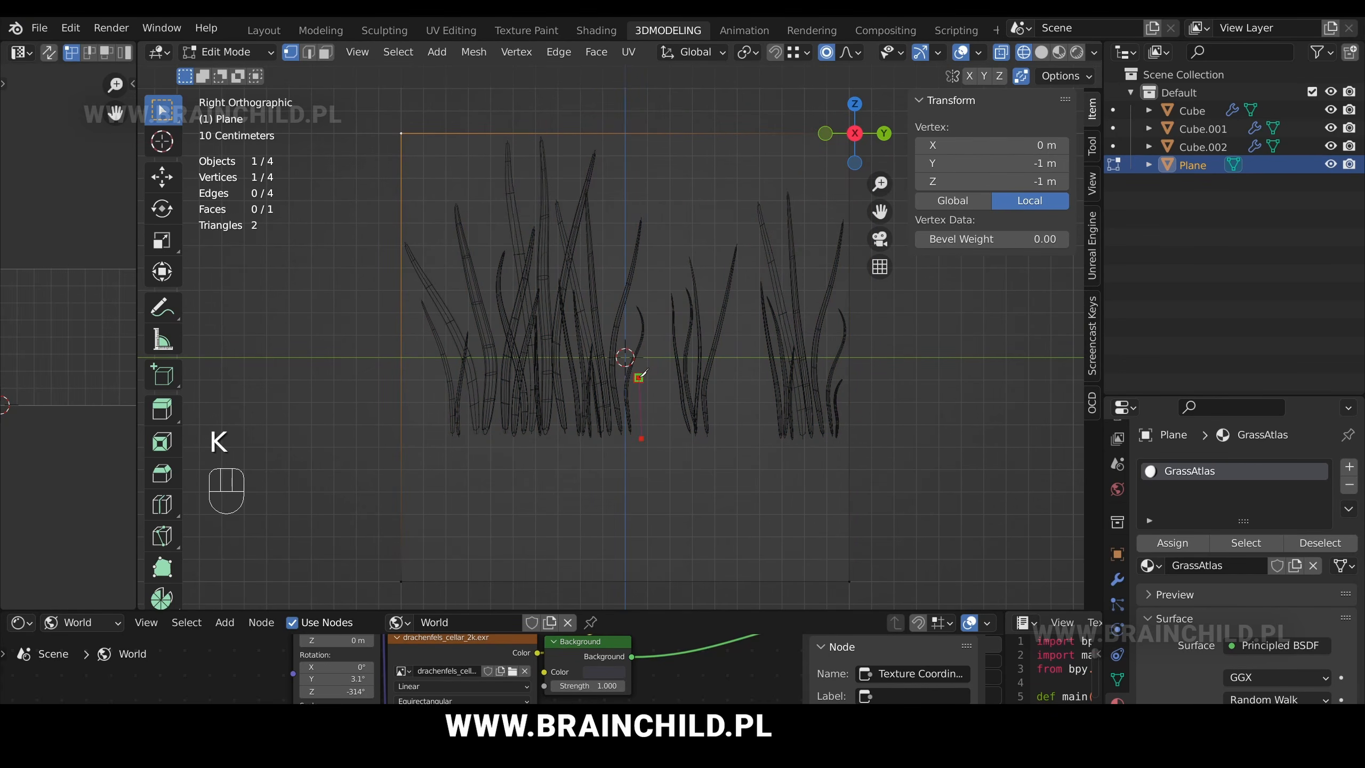
{"action": "left_click", "coordinate": [638, 377]}
{"action": "left_click", "coordinate": [654, 312]}
{"action": "left_click", "coordinate": [642, 286]}
{"action": "left_click", "coordinate": [653, 206]}
{"action": "left_click", "coordinate": [606, 306]}
{"action": "left_click", "coordinate": [596, 195]}
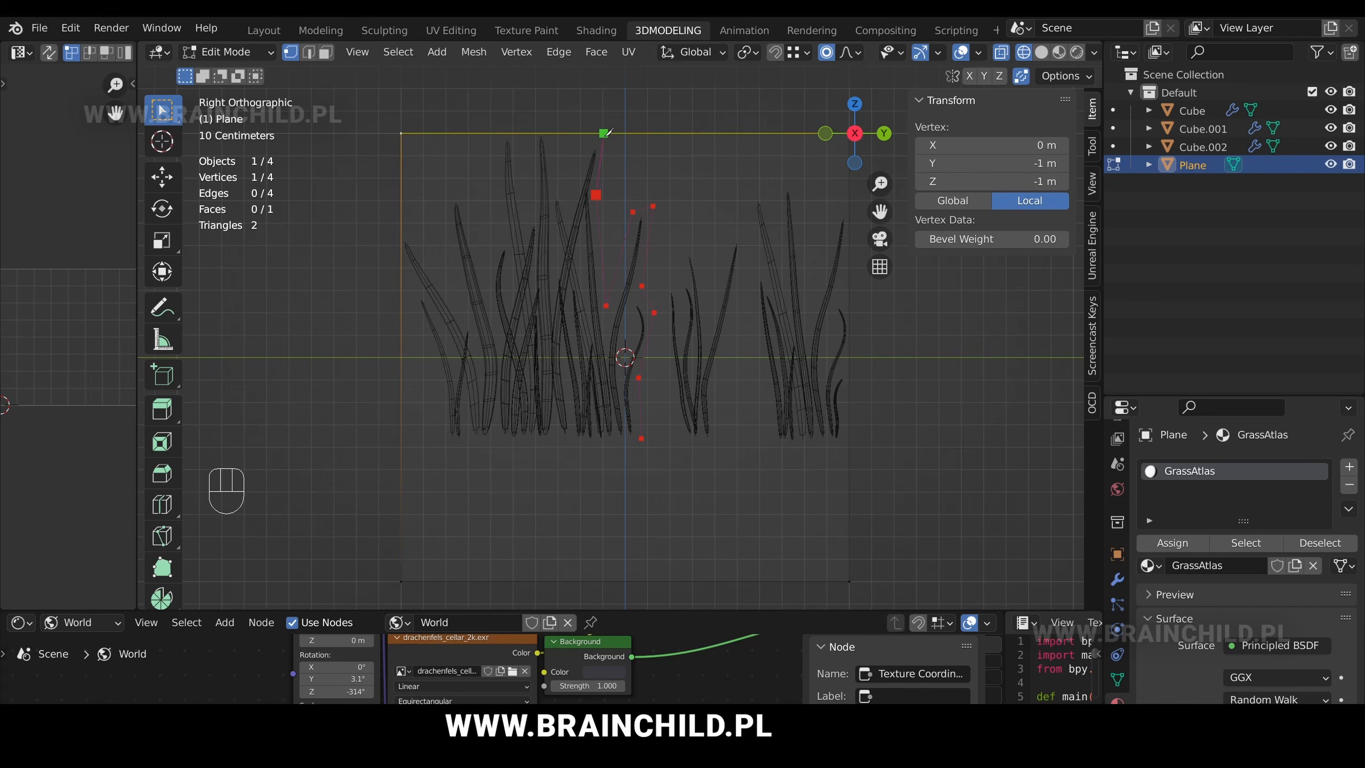
- Continue the knife outline over the large clump's tips and down its left blades, closing it along the base
{"action": "left_click", "coordinate": [604, 133]}
{"action": "left_click", "coordinate": [507, 112]}
{"action": "left_click", "coordinate": [499, 133]}
{"action": "left_click", "coordinate": [488, 286]}
{"action": "left_click", "coordinate": [468, 326]}
{"action": "left_click", "coordinate": [421, 257]}
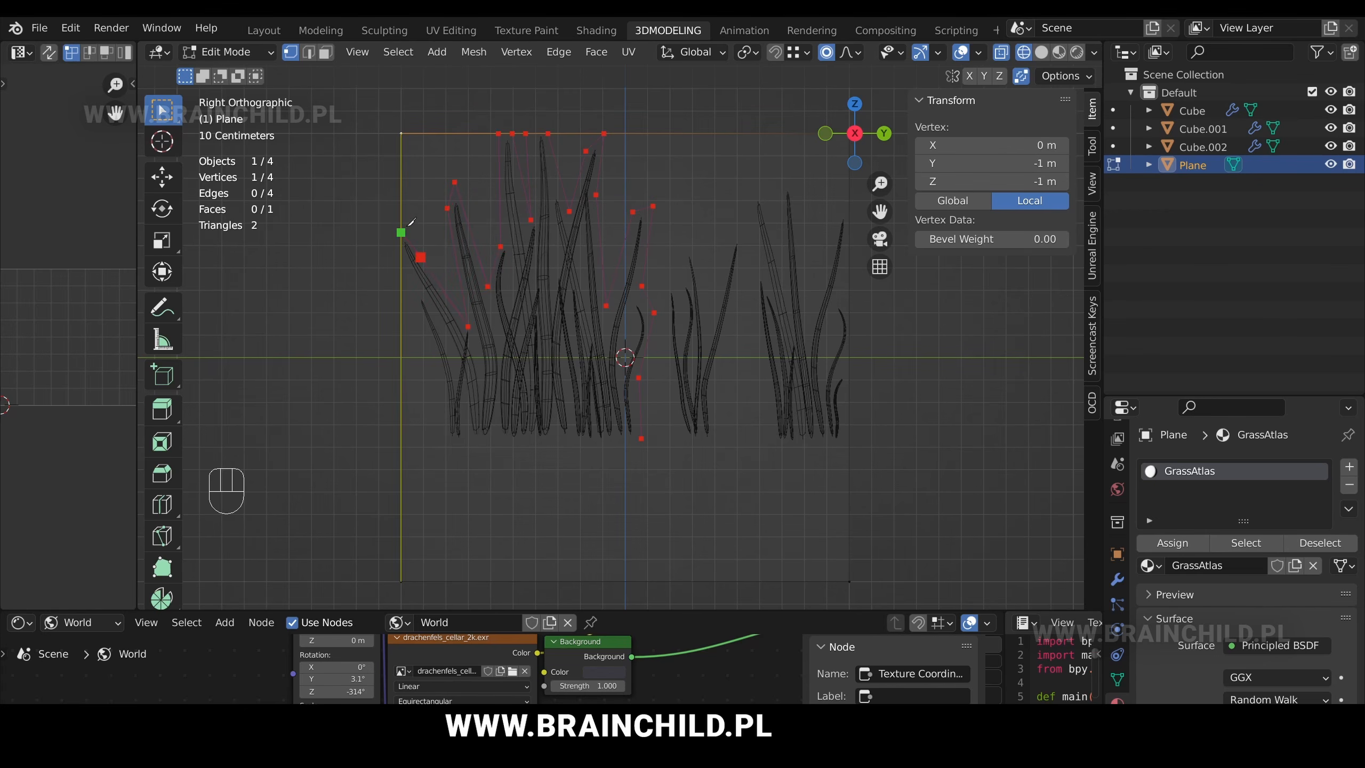
{"action": "left_click", "coordinate": [401, 221]}
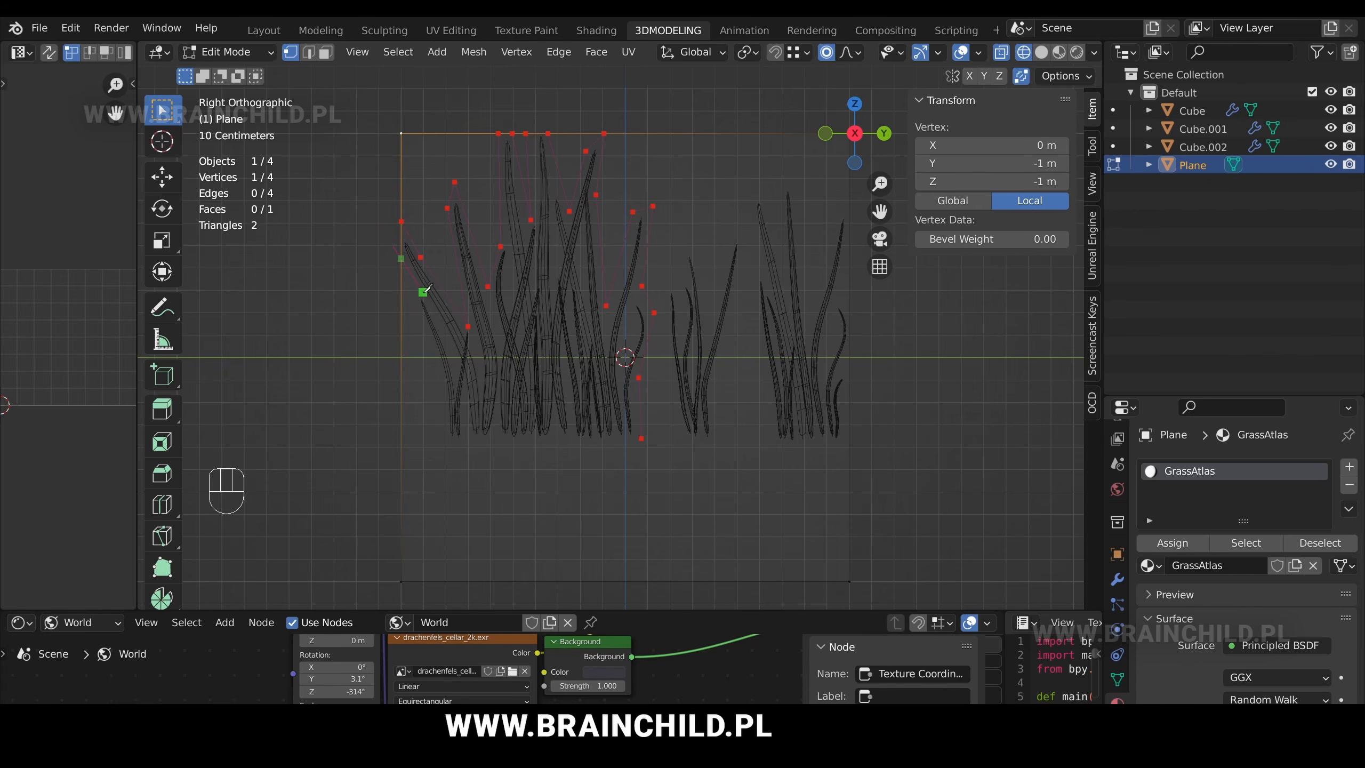
{"action": "left_click", "coordinate": [416, 295]}
{"action": "left_click", "coordinate": [446, 439]}
{"action": "left_click", "coordinate": [640, 438]}
{"action": "key", "text": "Return"}
{"action": "scroll", "coordinate": [591, 341], "scroll_direction": "up", "scroll_amount": 1}
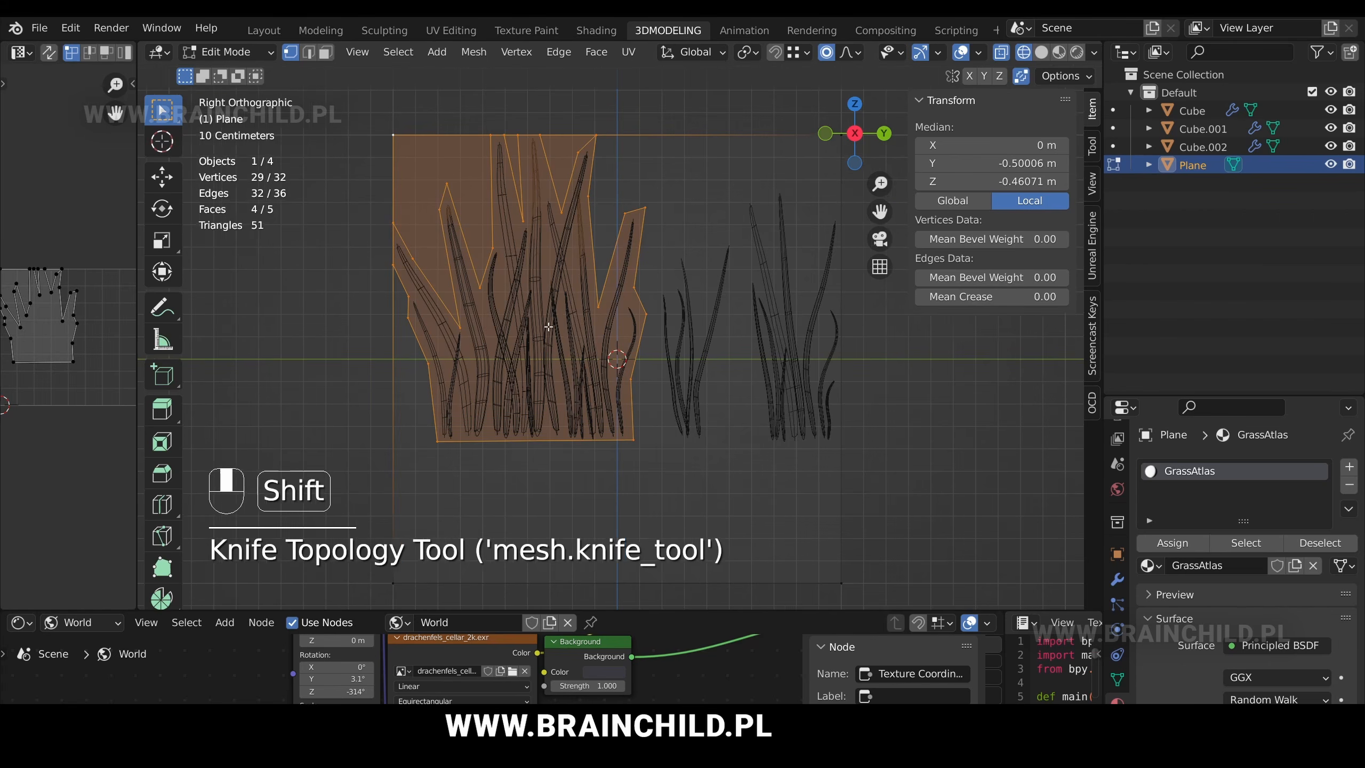
- Separate the three knife-cut clump silhouettes from the atlas plane into individual objects
{"action": "middle_click_drag", "start_coordinate": [668, 326], "coordinate": [596, 335], "text": "shift"}
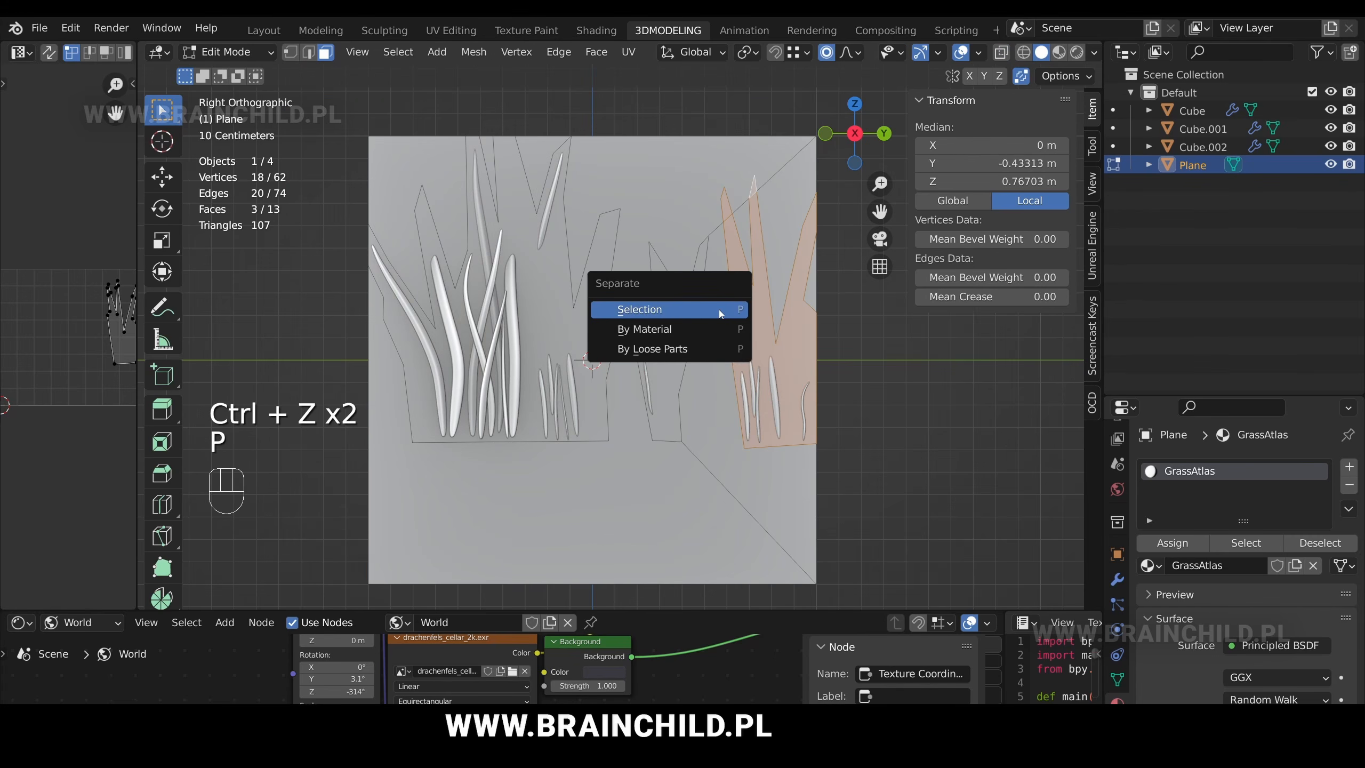
{"action": "left_click", "coordinate": [639, 311]}
{"action": "left_click", "coordinate": [639, 317]}
{"action": "key", "text": "p"}
{"action": "left_click", "coordinate": [653, 317]}
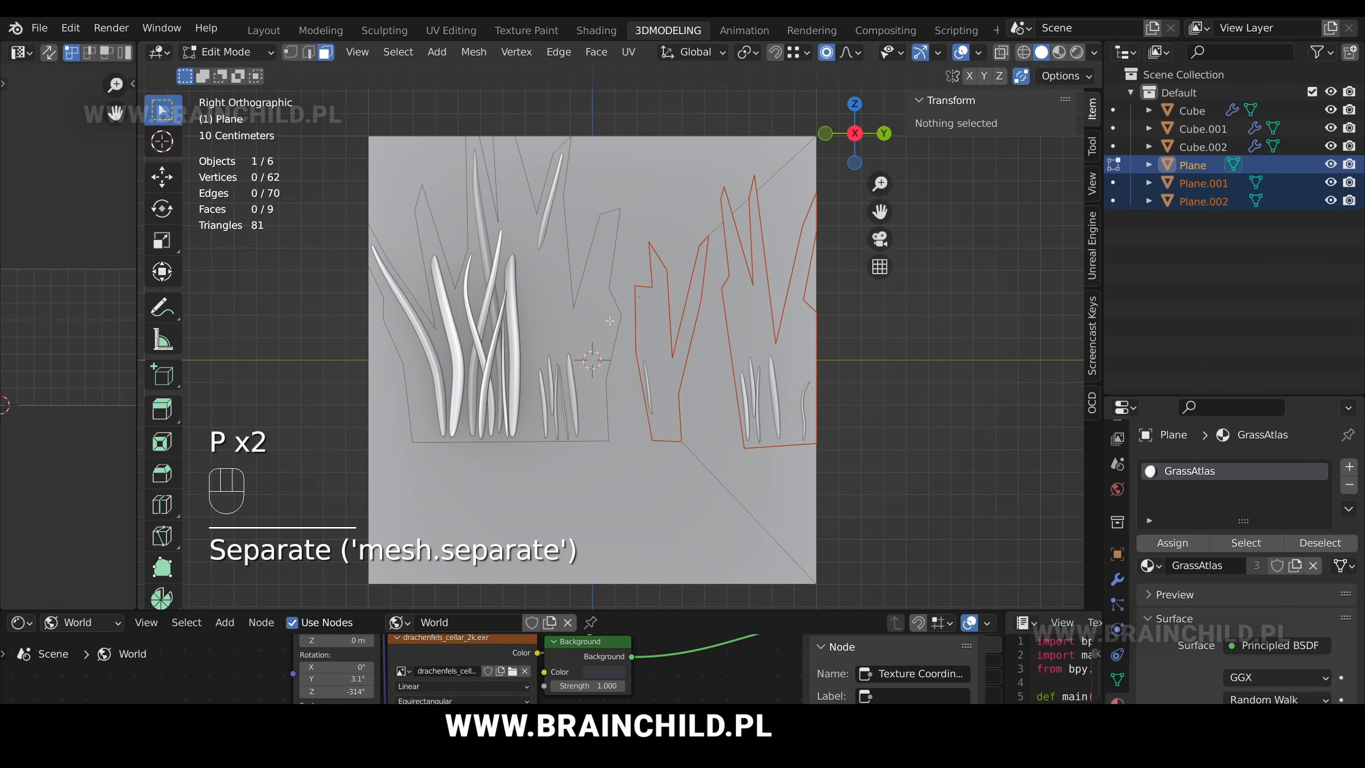
{"action": "left_click", "coordinate": [538, 317]}
{"action": "key", "text": "p"}
{"action": "left_click", "coordinate": [598, 321]}
{"action": "key", "text": "z"}
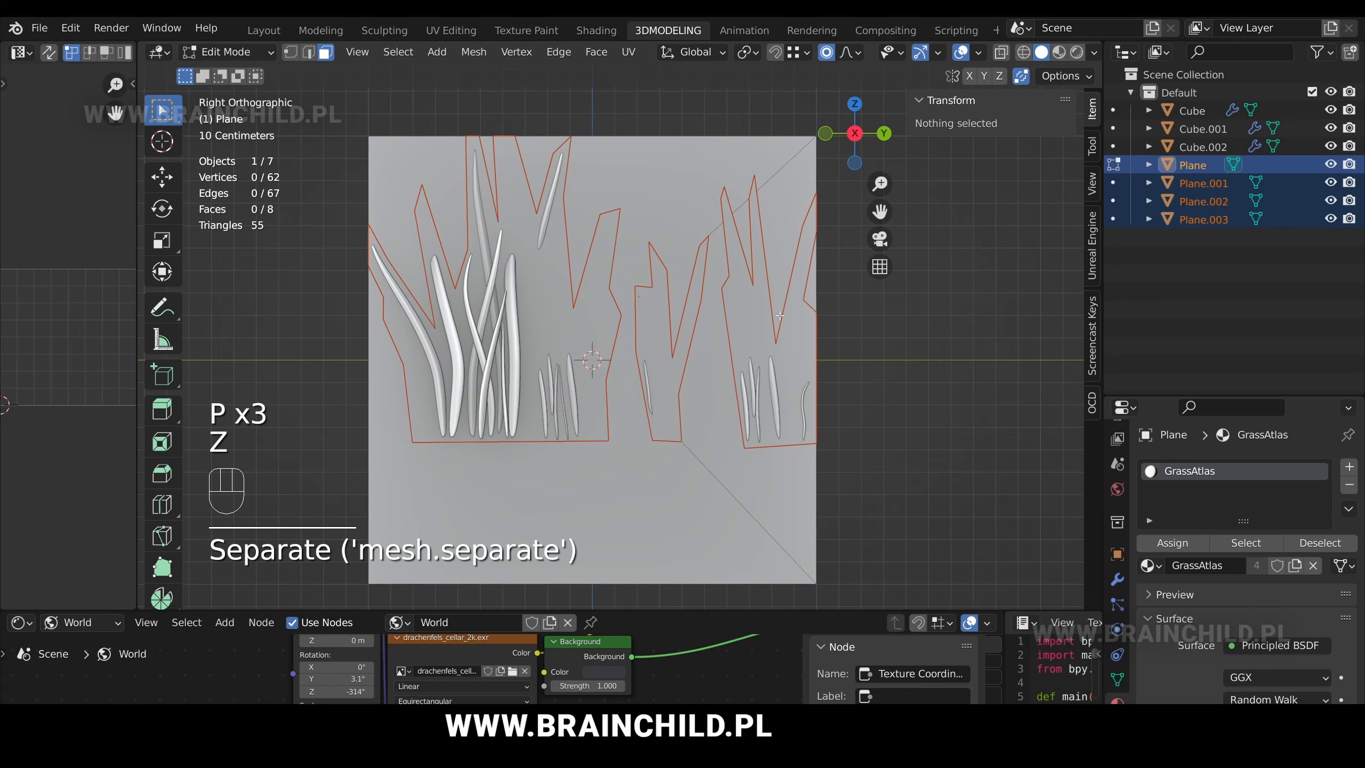
- Return to Object Mode and delete the leftover plane surrounding the separated grass clumps
{"action": "left_click", "coordinate": [624, 368]}
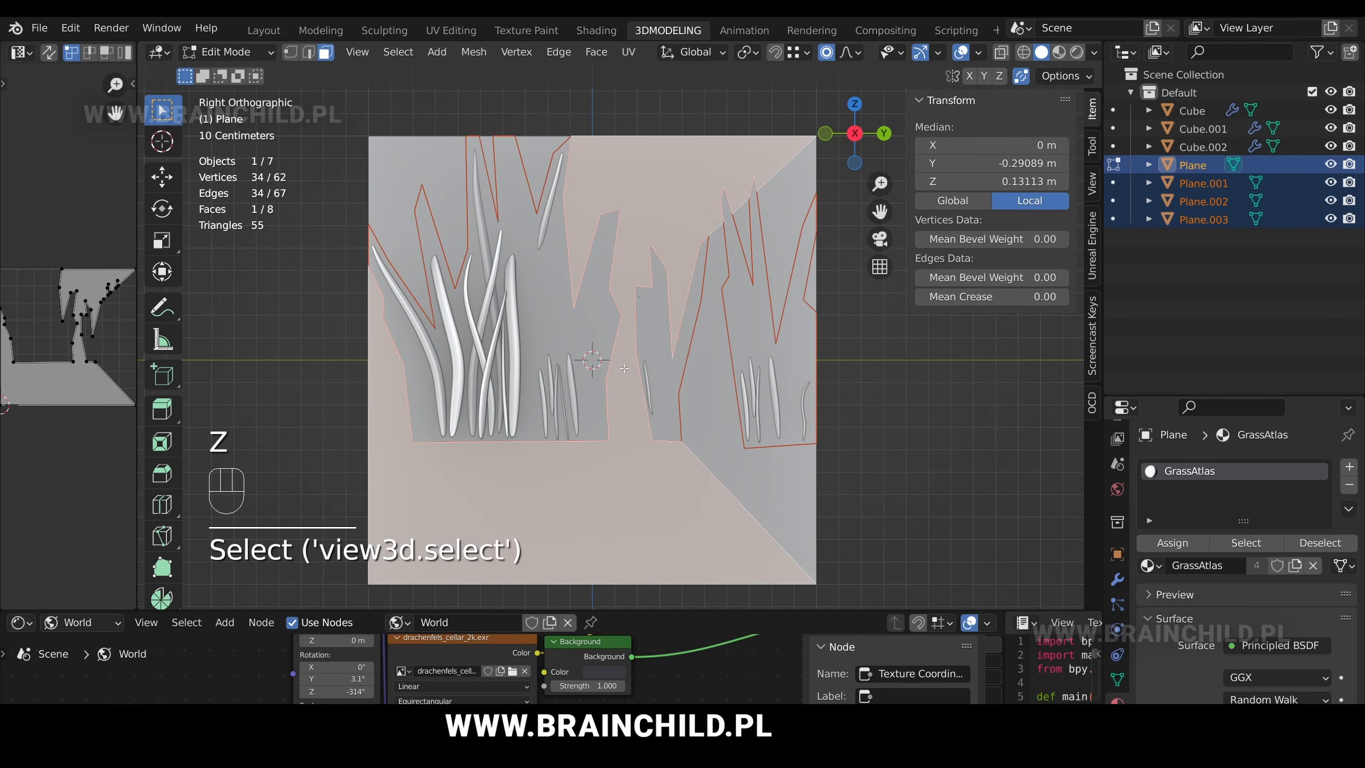
{"action": "scroll", "coordinate": [627, 372], "scroll_direction": "down", "scroll_amount": 3}
{"action": "key", "text": "Tab"}
{"action": "key", "text": "g"}
{"action": "left_click", "coordinate": [625, 403]}
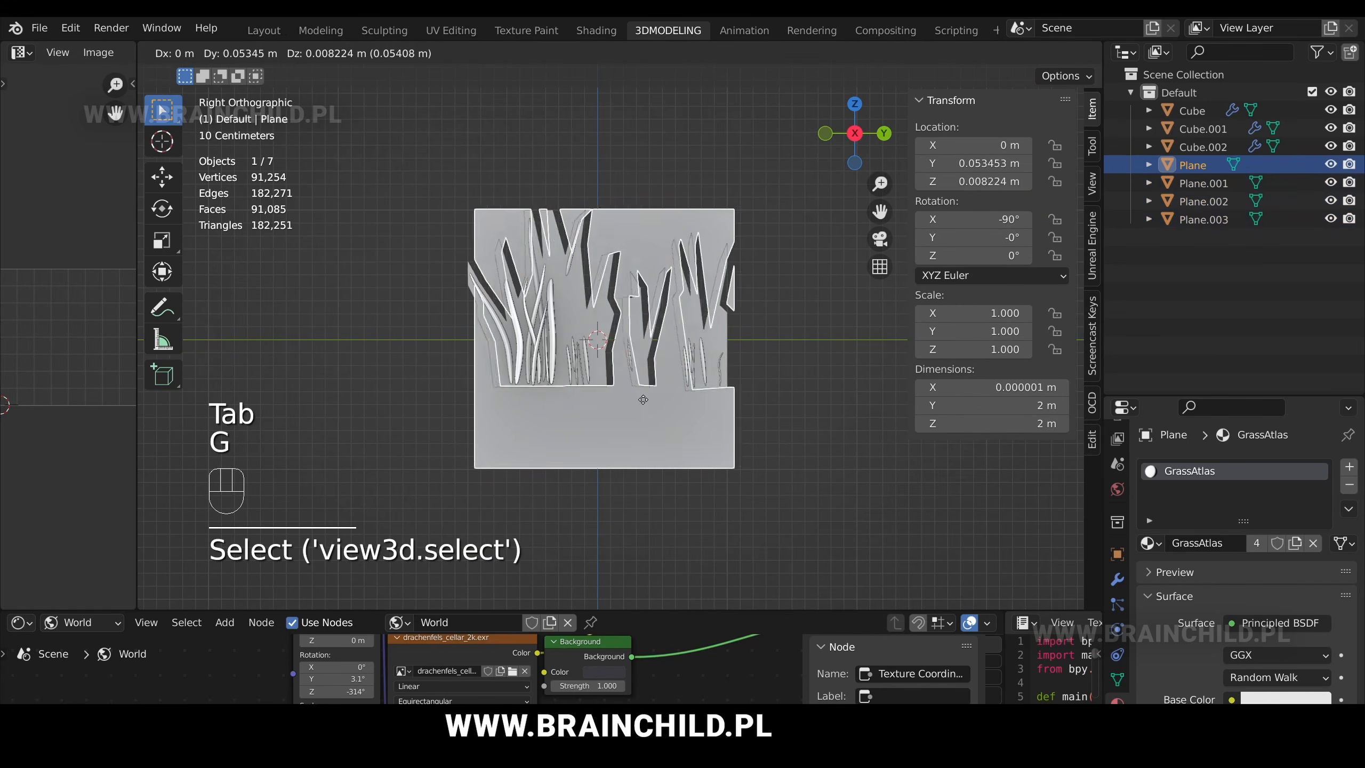
{"action": "key", "text": "Delete"}
- Edit the small middle clump in vertex mode and knife a short horizontal edge across the base of its left blade tip
{"action": "left_click", "coordinate": [631, 323]}
{"action": "scroll", "coordinate": [631, 323], "scroll_direction": "up", "scroll_amount": 2}
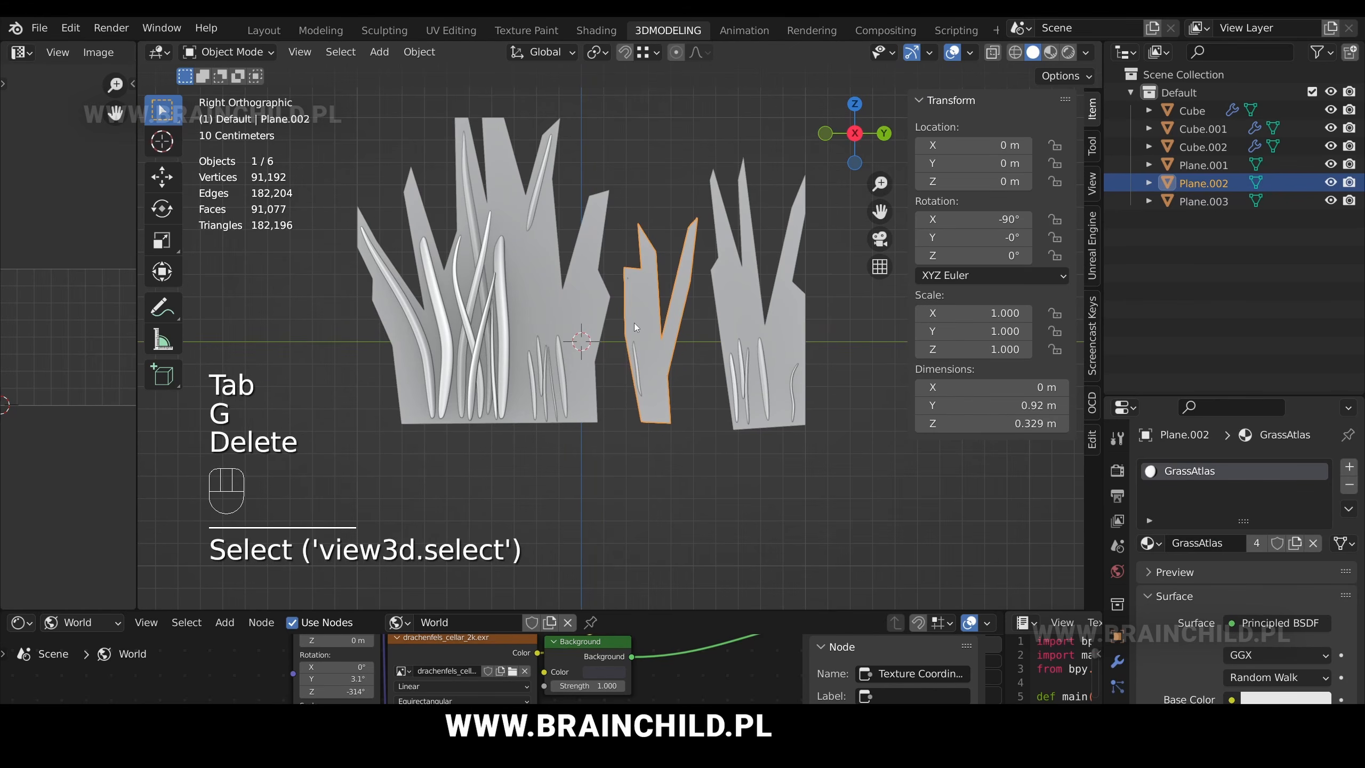
{"action": "key", "text": "Tab"}
{"action": "scroll", "coordinate": [654, 320], "scroll_direction": "up", "scroll_amount": 2}
{"action": "key", "text": "1"}
{"action": "scroll", "coordinate": [615, 287], "scroll_direction": "up", "scroll_amount": 2}
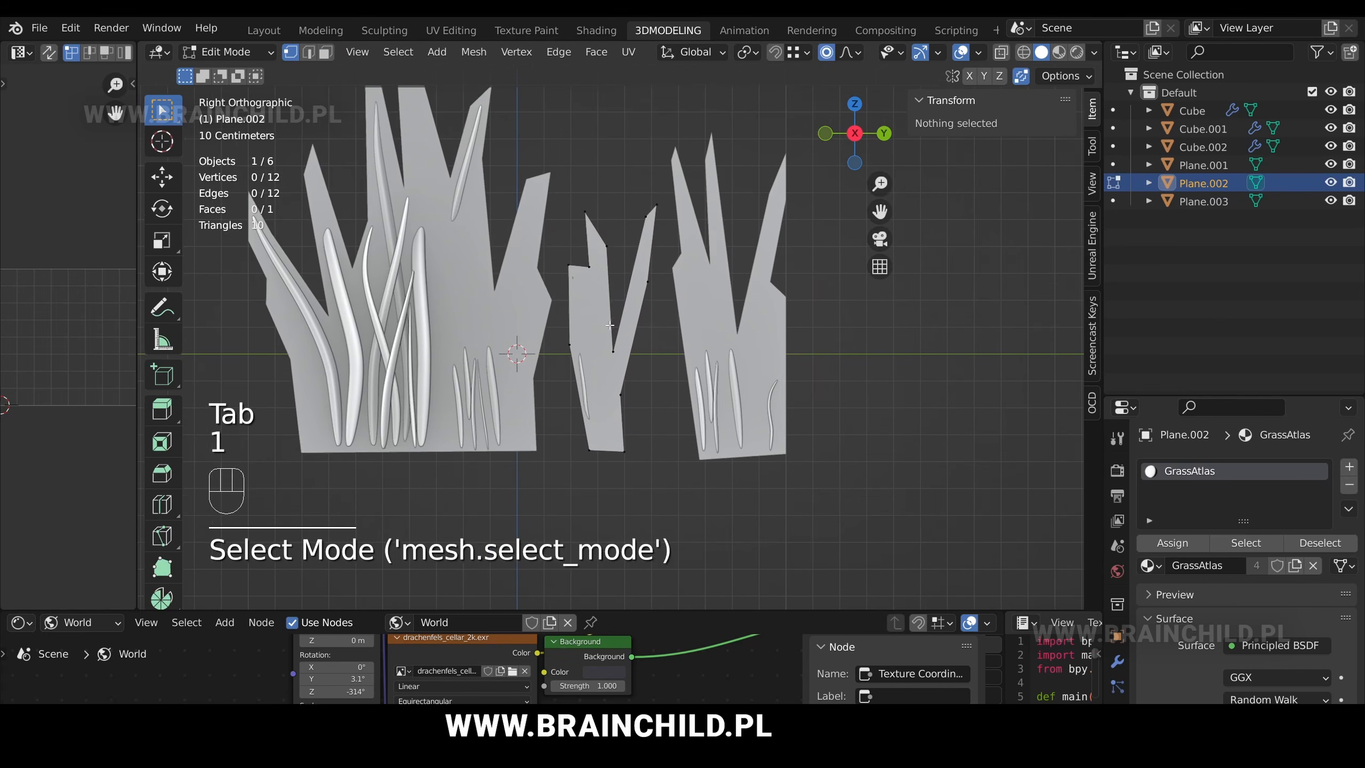
{"action": "key", "text": "k"}
{"action": "left_click", "coordinate": [601, 247]}
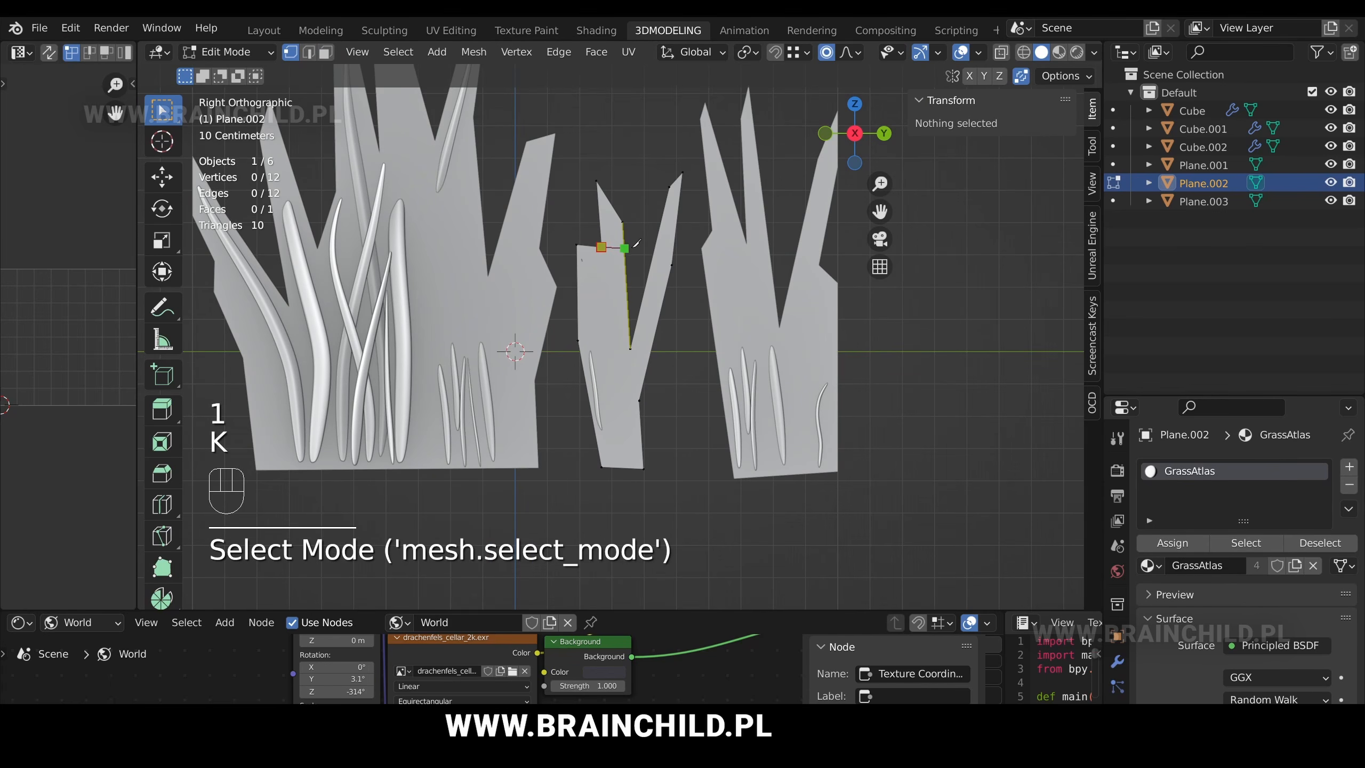
{"action": "left_click", "coordinate": [626, 248]}
{"action": "key", "text": "Return"}
- Knife an edge lengthwise through the middle clump, from the cut below the left tip down to the bottom edge
{"action": "key", "text": "k"}
{"action": "left_click", "coordinate": [601, 247]}
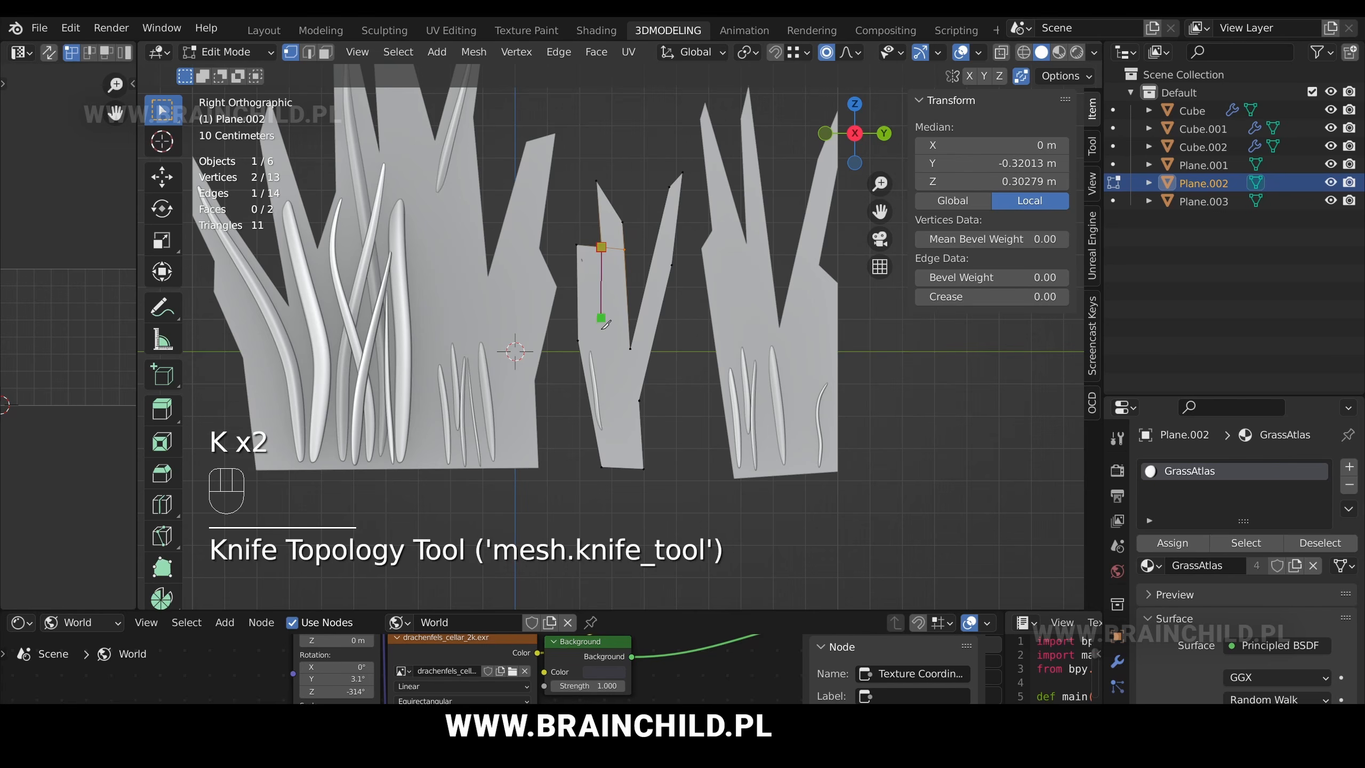
{"action": "left_click", "coordinate": [622, 468]}
{"action": "key", "text": "Return"}
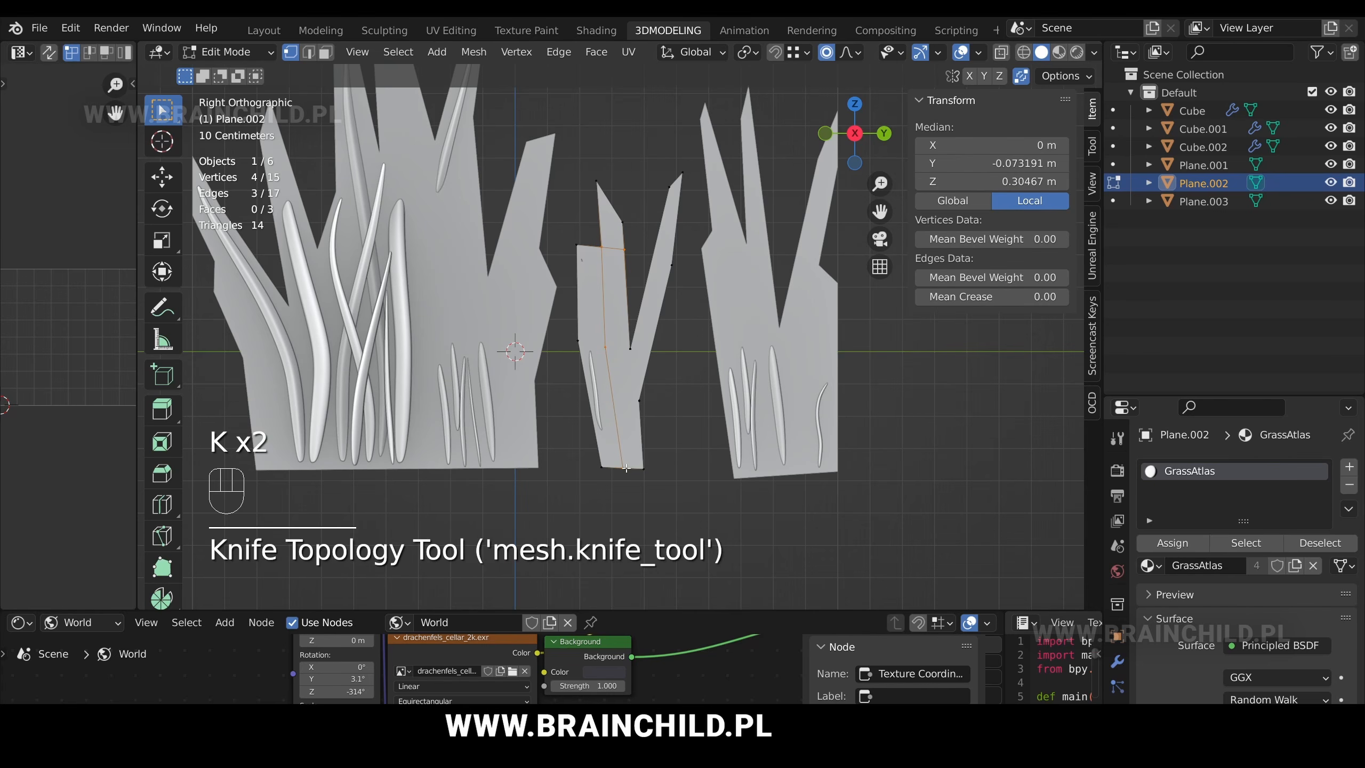
- Knife two crosswise edges through the middle clump, one at the lower right corner vertex and one at the blade fork
{"action": "key", "text": "k"}
{"action": "left_click", "coordinate": [639, 400]}
{"action": "left_click", "coordinate": [589, 401]}
{"action": "left_click", "coordinate": [590, 343]}
{"action": "left_click", "coordinate": [630, 349]}
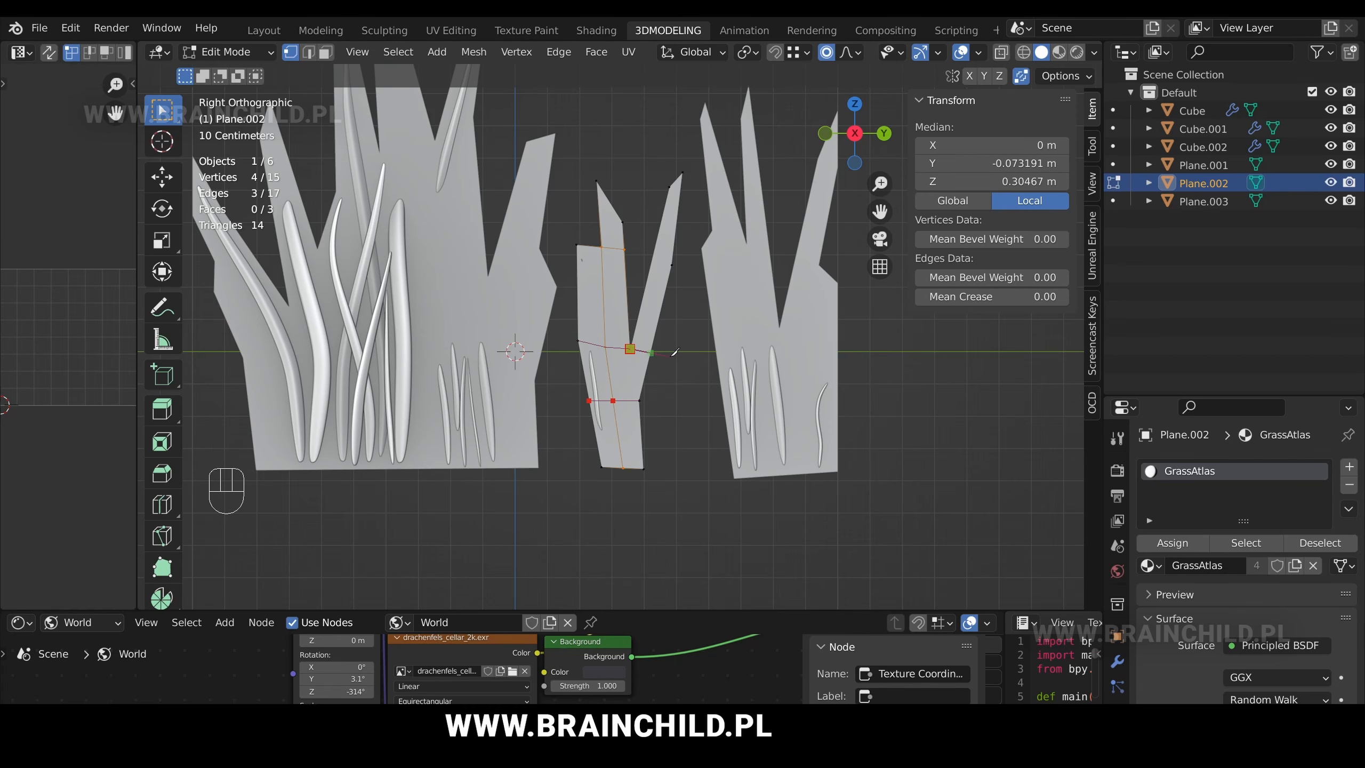
{"action": "left_click", "coordinate": [649, 353]}
{"action": "key", "text": "Return"}
- Knife a short crosswise edge through the middle of the small middle clump's right blade
{"action": "key", "text": "k"}
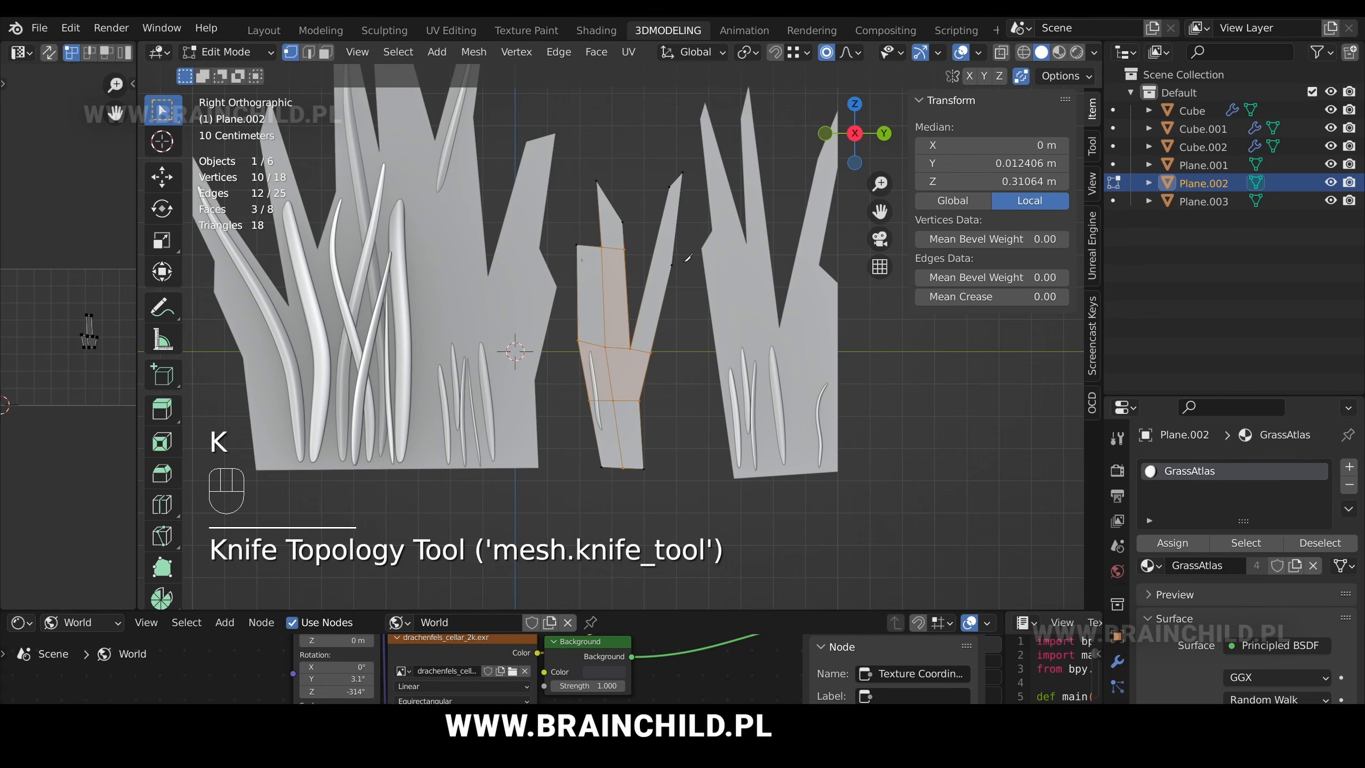
{"action": "left_click", "coordinate": [640, 258]}
{"action": "key", "text": "Return"}
{"action": "middle_click_drag", "start_coordinate": [643, 260], "coordinate": [545, 293], "text": "shift"}
{"action": "key", "text": "k"}
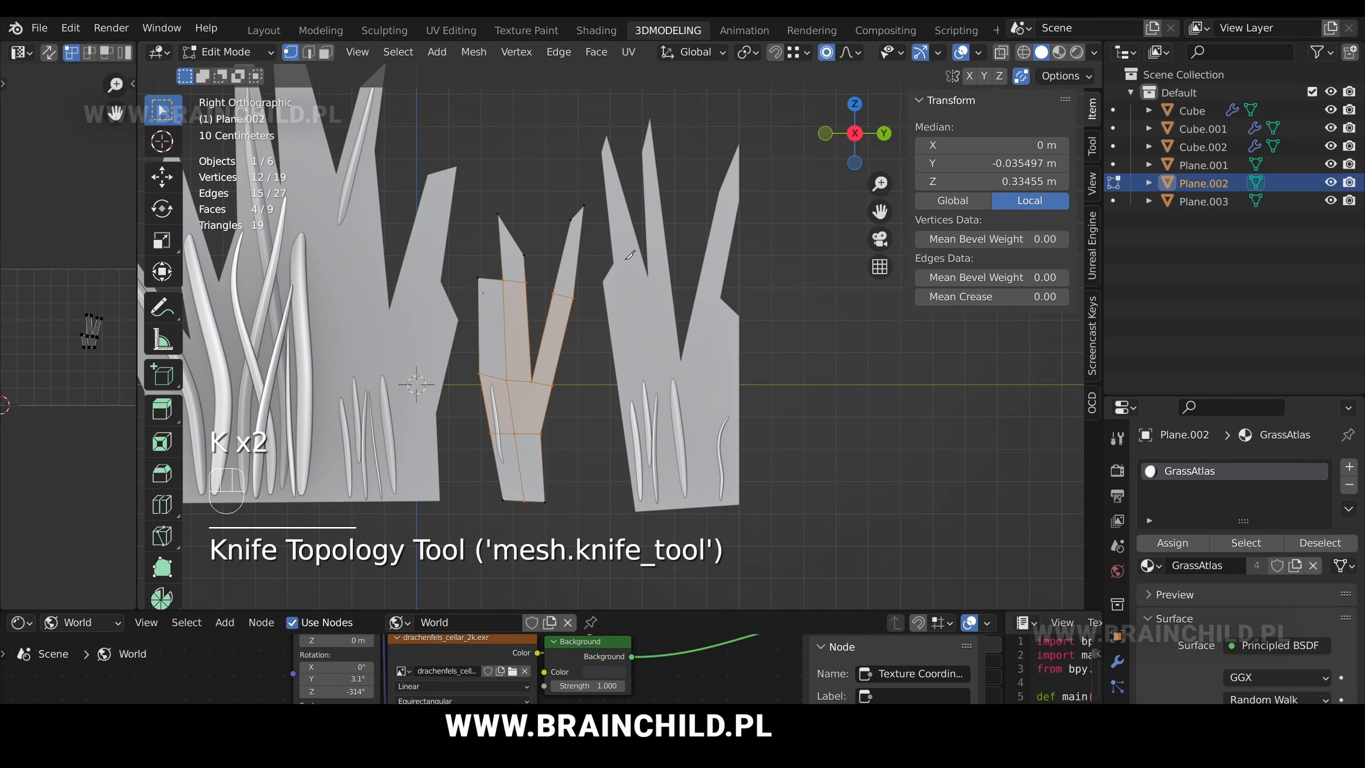
- Switch to editing the right clump and knife an edge across the base of its left blade to the first fork
{"action": "key", "text": "Tab"}
{"action": "left_click", "coordinate": [621, 268]}
{"action": "key", "text": "Tab"}
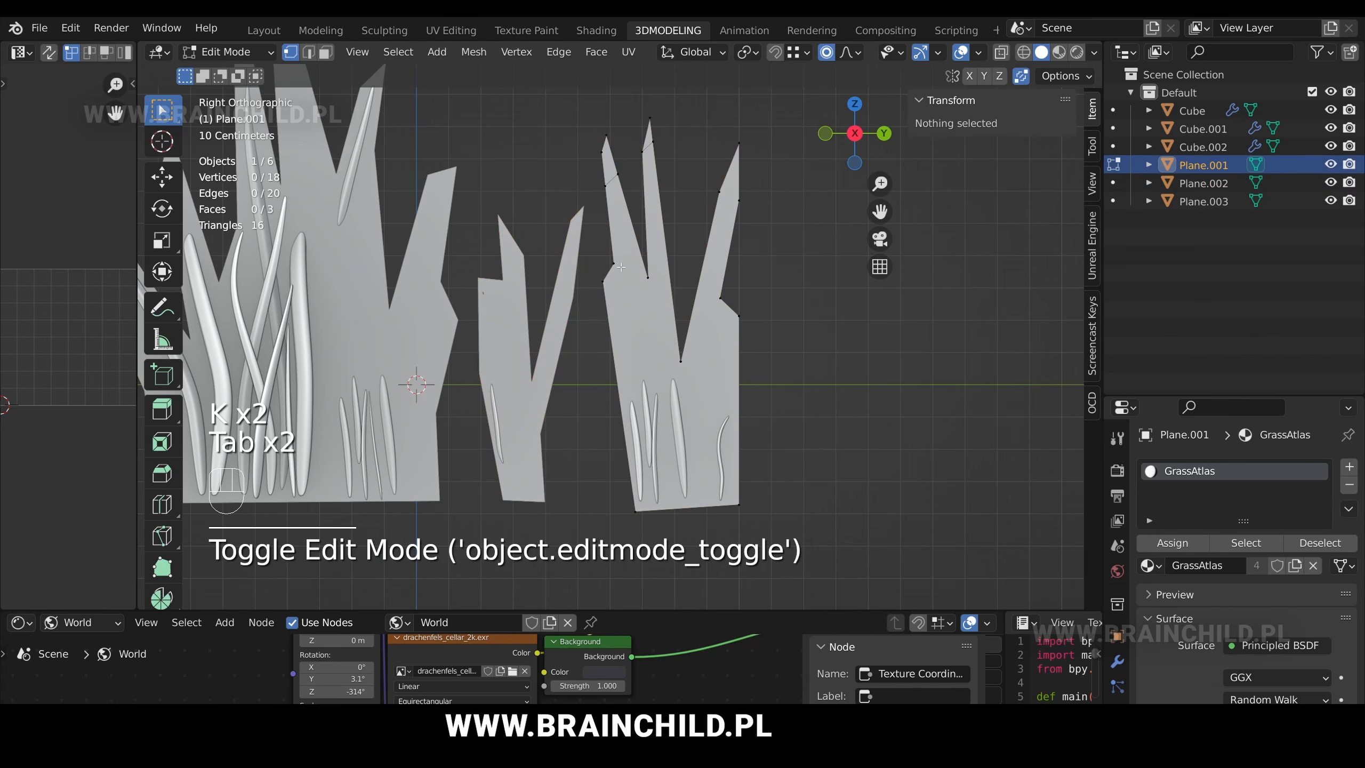
{"action": "key", "text": "k"}
{"action": "left_click", "coordinate": [614, 264]}
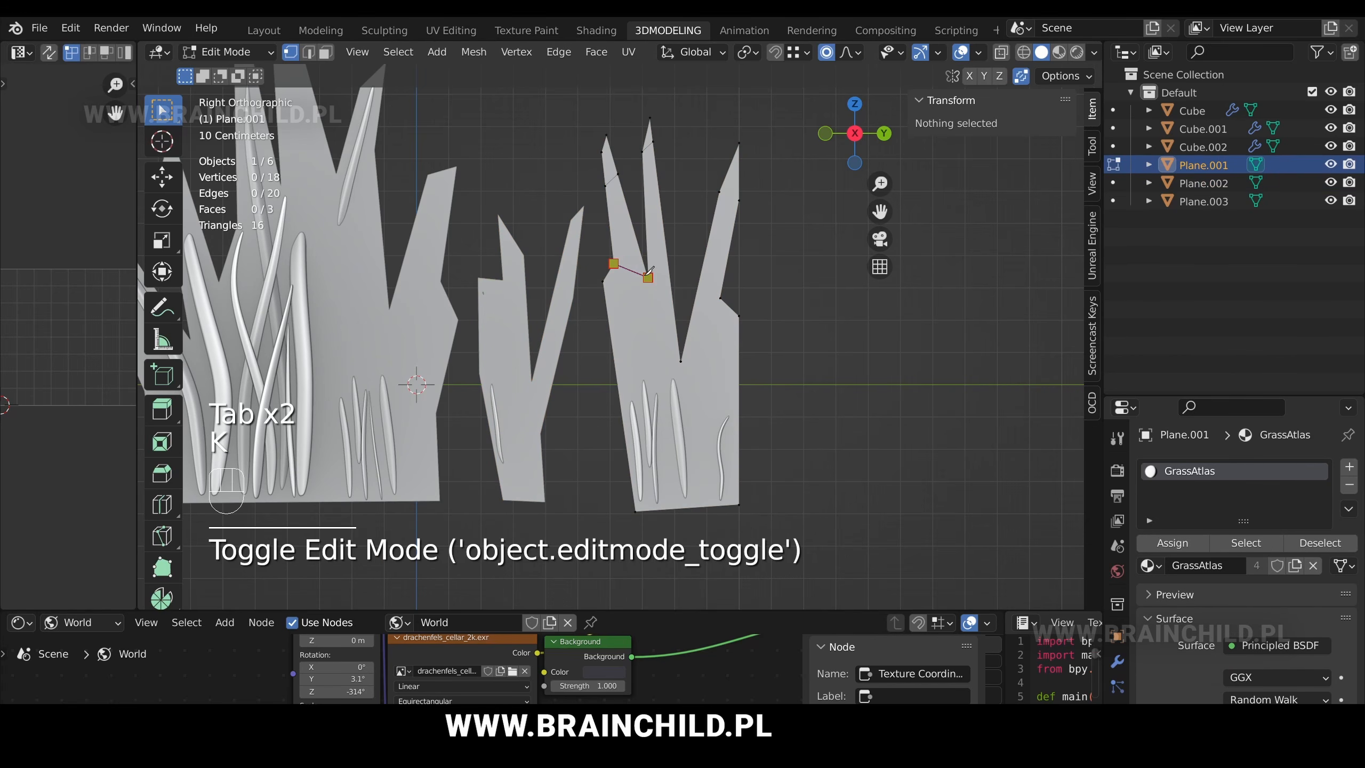
{"action": "left_click", "coordinate": [647, 277]}
{"action": "key", "text": "Return"}
- Knife crosswise edges through the right clump's two left blades: one across the left blade and two across the middle blade
{"action": "key", "text": "k"}
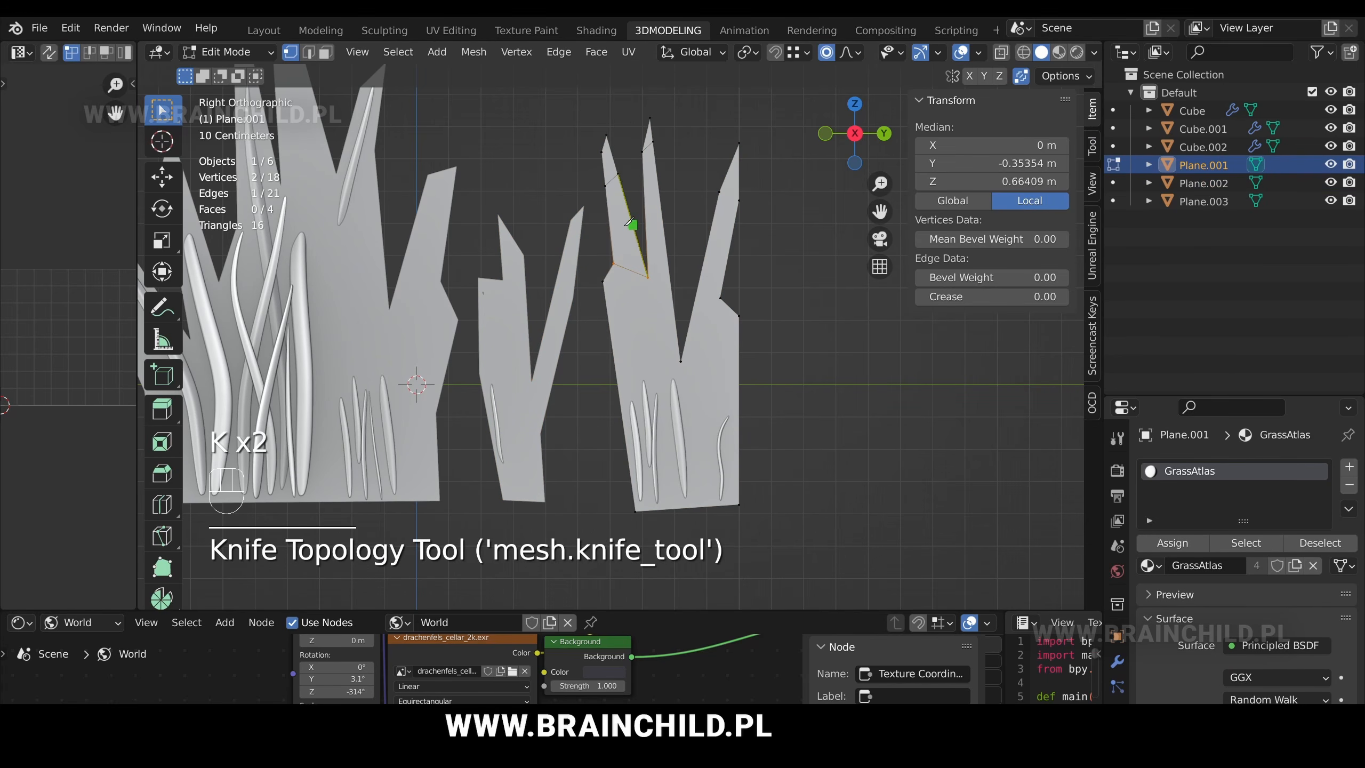
{"action": "left_click", "coordinate": [648, 277]}
{"action": "left_click", "coordinate": [670, 277]}
{"action": "key", "text": "Return"}
{"action": "key", "text": "k"}
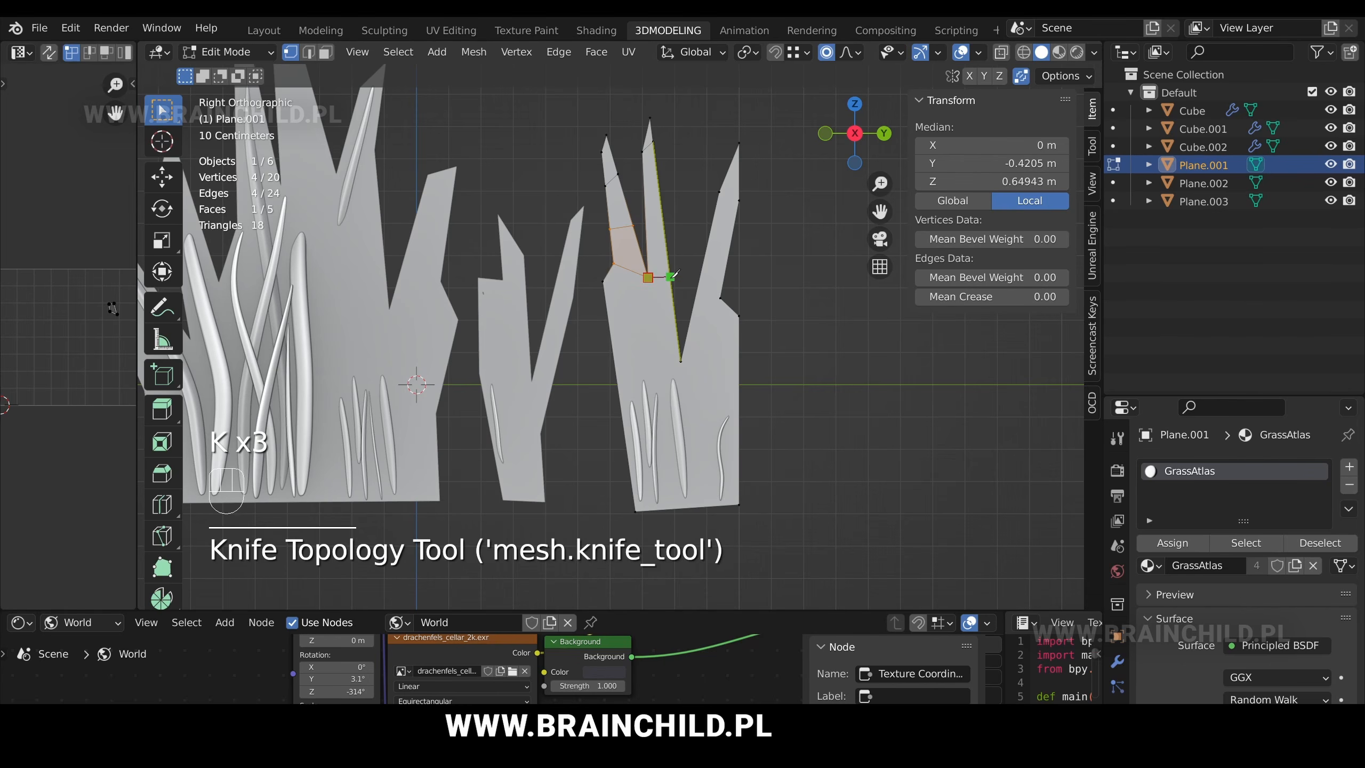
{"action": "left_click", "coordinate": [670, 277]}
{"action": "left_click", "coordinate": [646, 219]}
{"action": "key", "text": "Return"}
- Knife an edge from the right clump's left corner across and down to the bottom edge, returning up to the right fork
{"action": "key", "text": "k"}
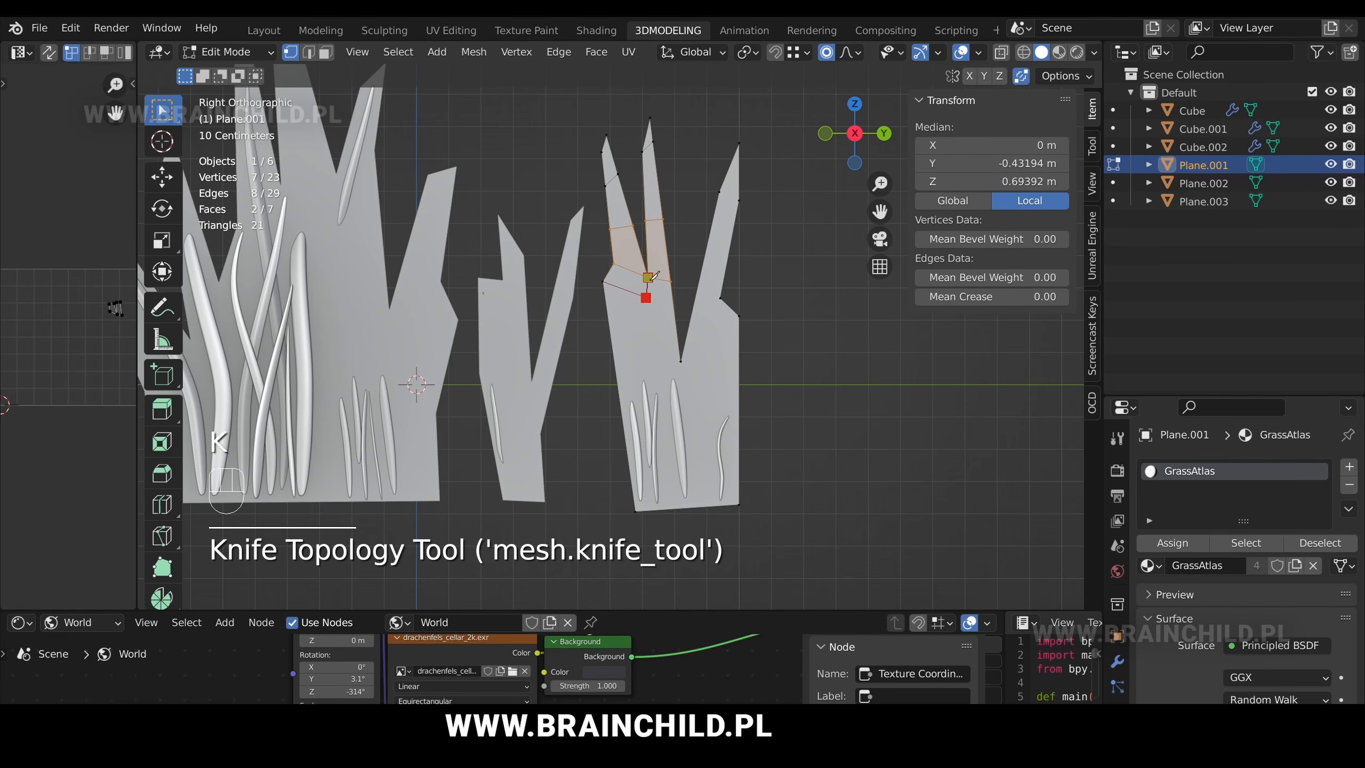
{"action": "left_click", "coordinate": [645, 297]}
{"action": "left_click", "coordinate": [664, 507]}
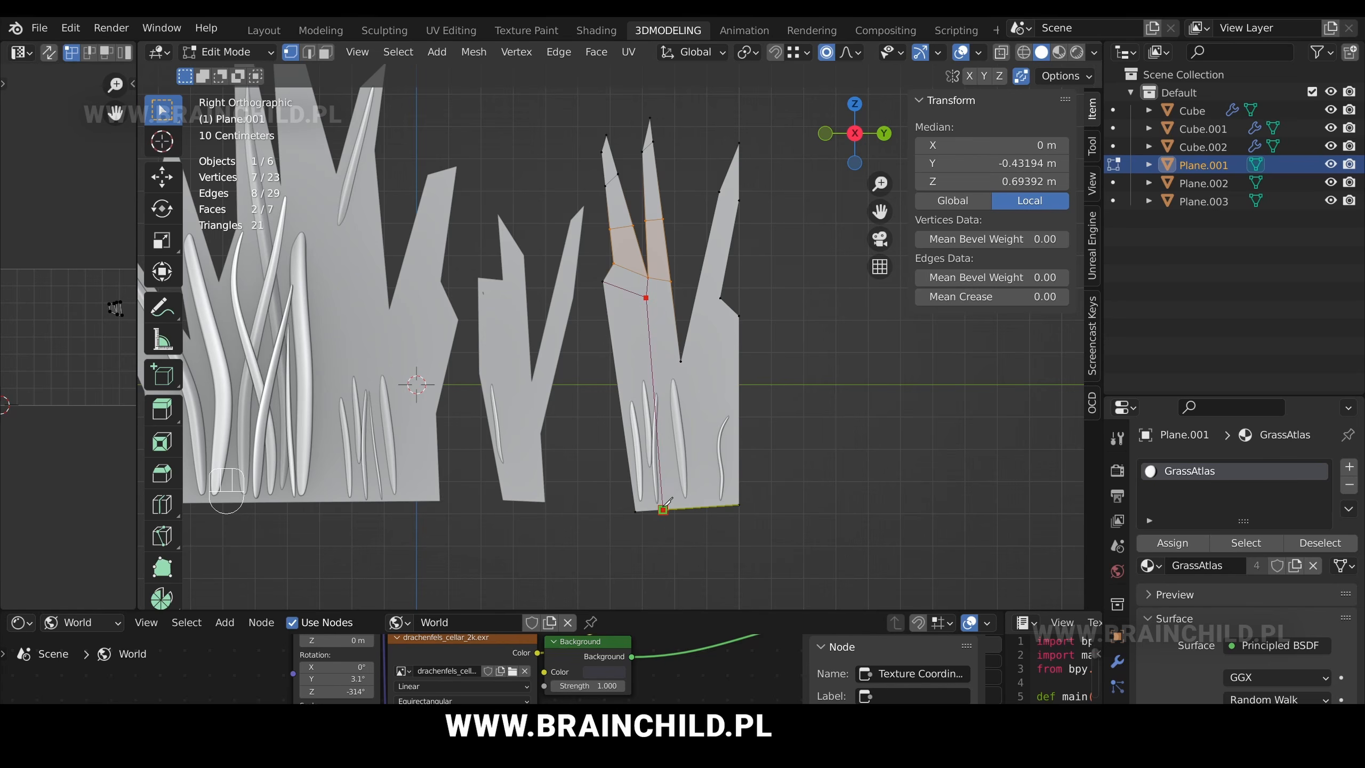
{"action": "left_click", "coordinate": [680, 361]}
{"action": "key", "text": "Return"}
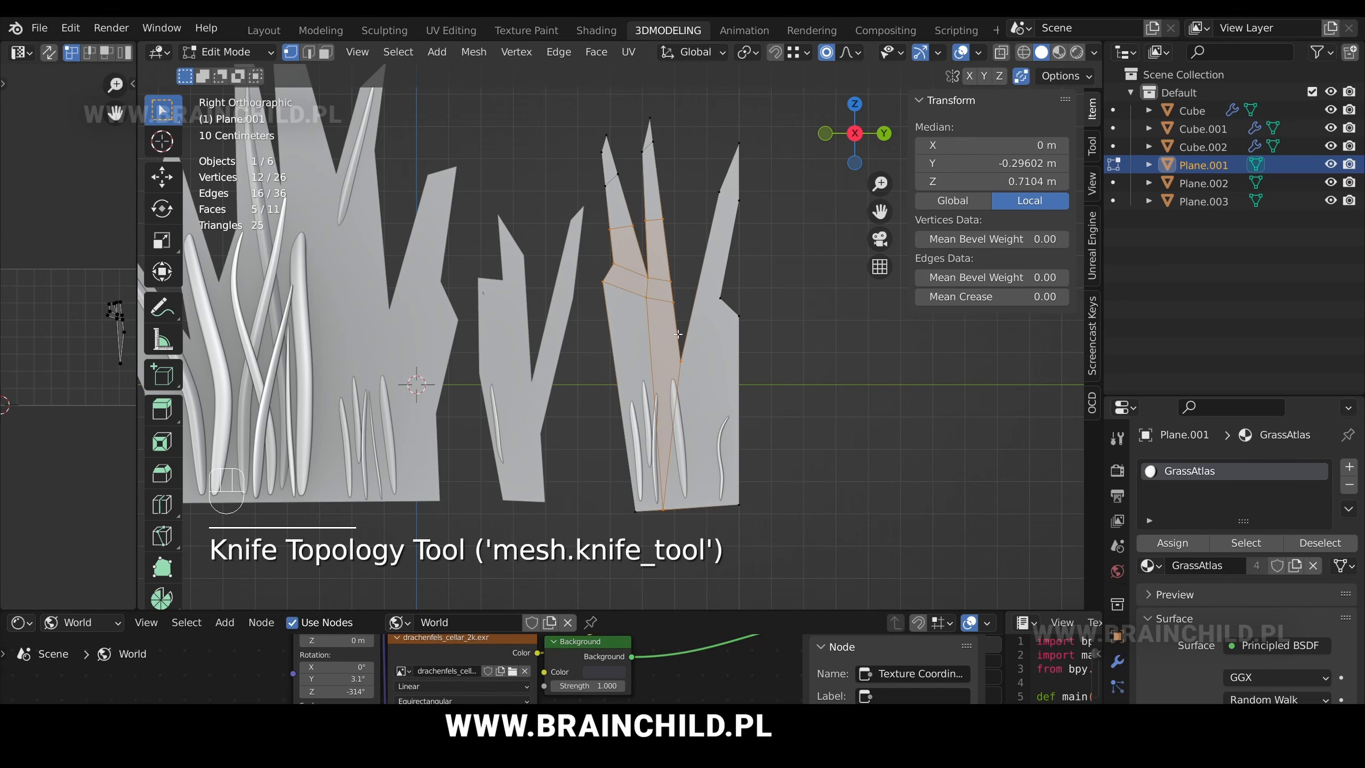
- Knife two crosswise edges through the right clump's left part, one just above and one level with the right fork
{"action": "key", "text": "k"}
{"action": "left_click", "coordinate": [678, 332]}
{"action": "left_click", "coordinate": [611, 334]}
{"action": "key", "text": "Return"}
{"action": "key", "text": "k"}
{"action": "left_click", "coordinate": [608, 369]}
{"action": "key", "text": "Return"}
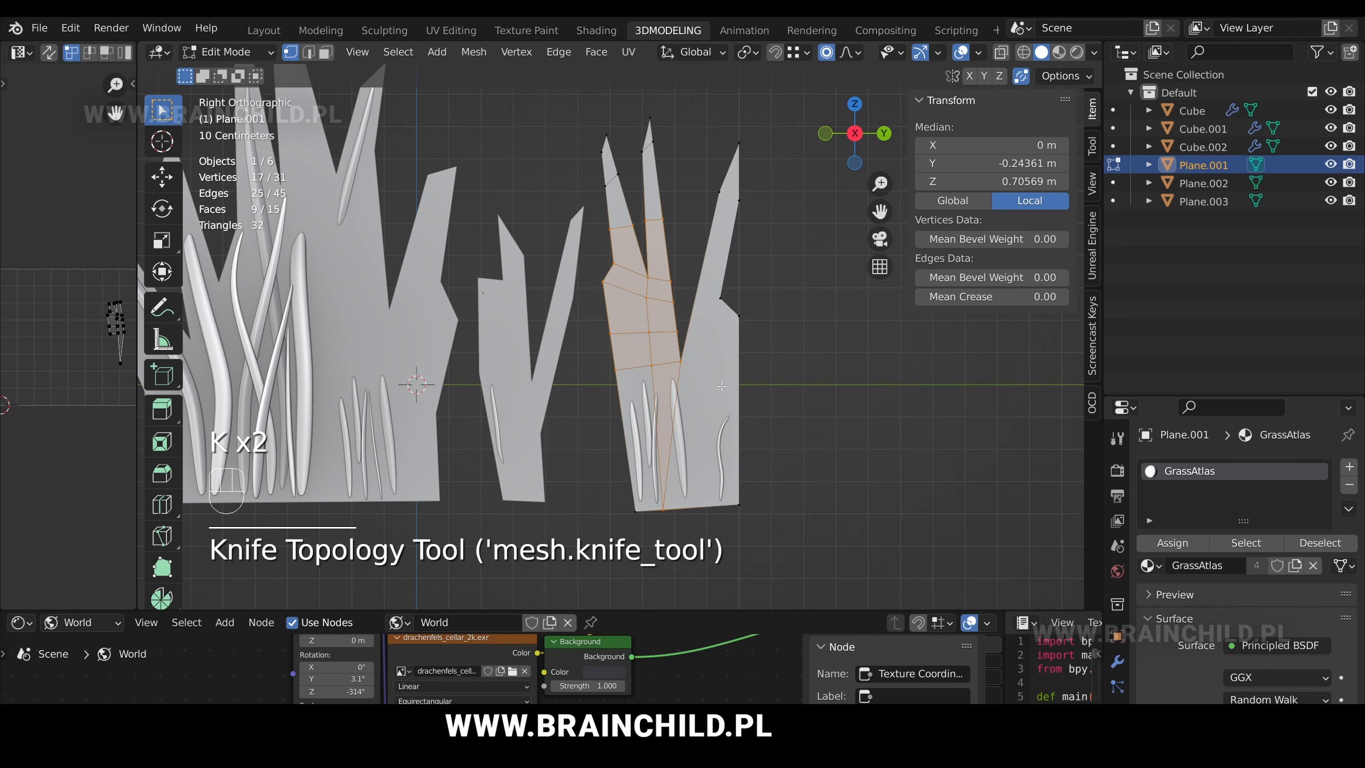
- Knife a lengthwise edge from the right clump's right fork to the bottom edge and dissolve the neighbouring diagonal edge
{"action": "key", "text": "k"}
{"action": "left_click", "coordinate": [681, 361]}
{"action": "left_click", "coordinate": [697, 506]}
{"action": "key", "text": "Return"}
{"action": "key", "text": "2"}
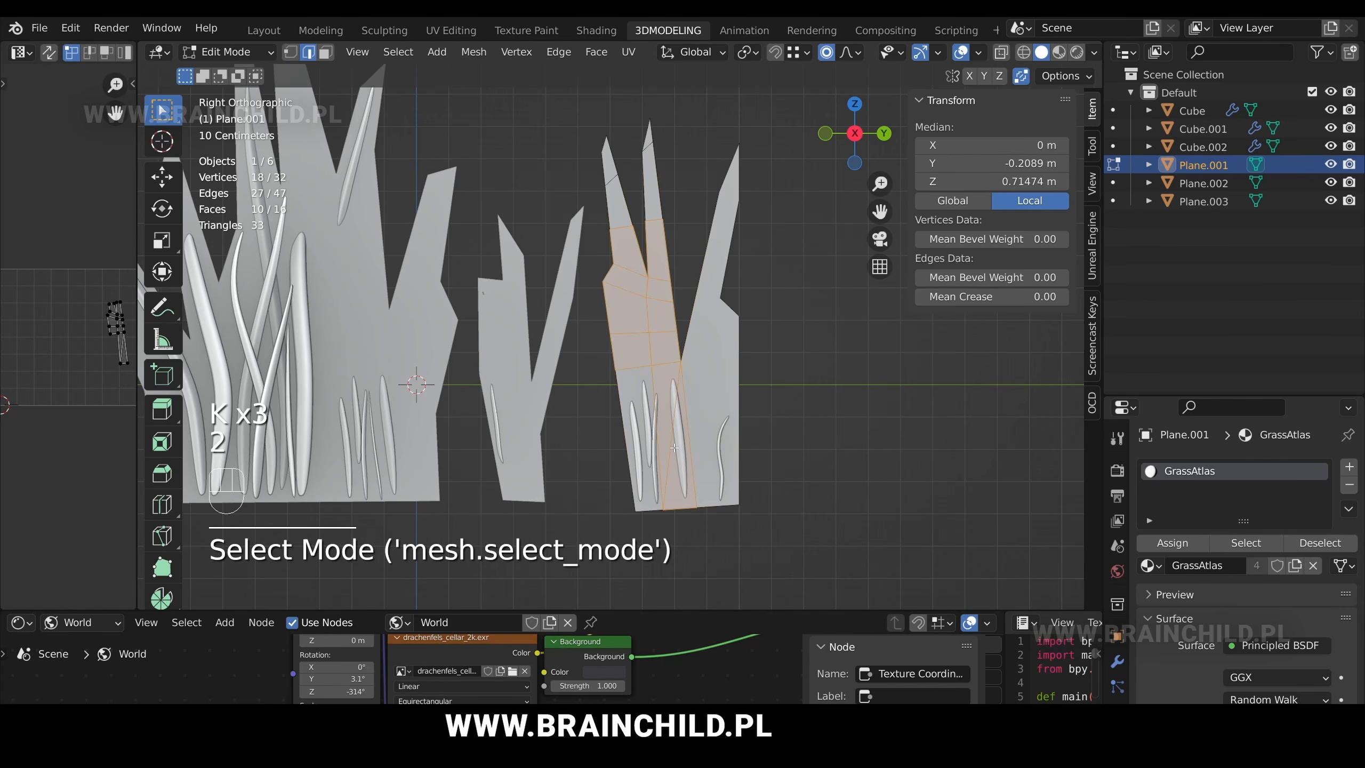
{"action": "left_click", "coordinate": [674, 447]}
{"action": "key", "text": "Delete"}
{"action": "left_click", "coordinate": [678, 571]}
- In vertex mode, knife the right clump from the right fork to its right side and from the right blade's base vertex to the bottom
{"action": "key", "text": "1"}
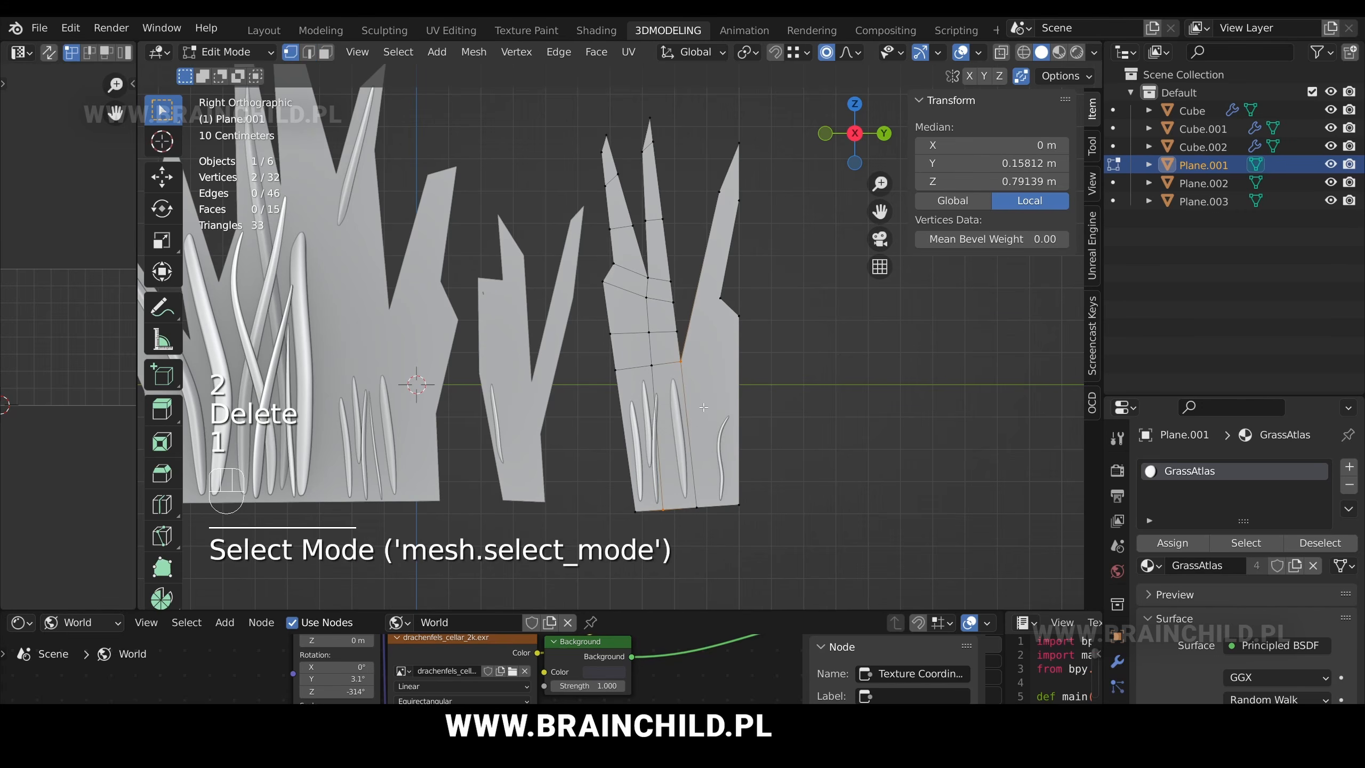
{"action": "key", "text": "k"}
{"action": "left_click", "coordinate": [681, 361]}
{"action": "left_click", "coordinate": [740, 362]}
{"action": "key", "text": "Return"}
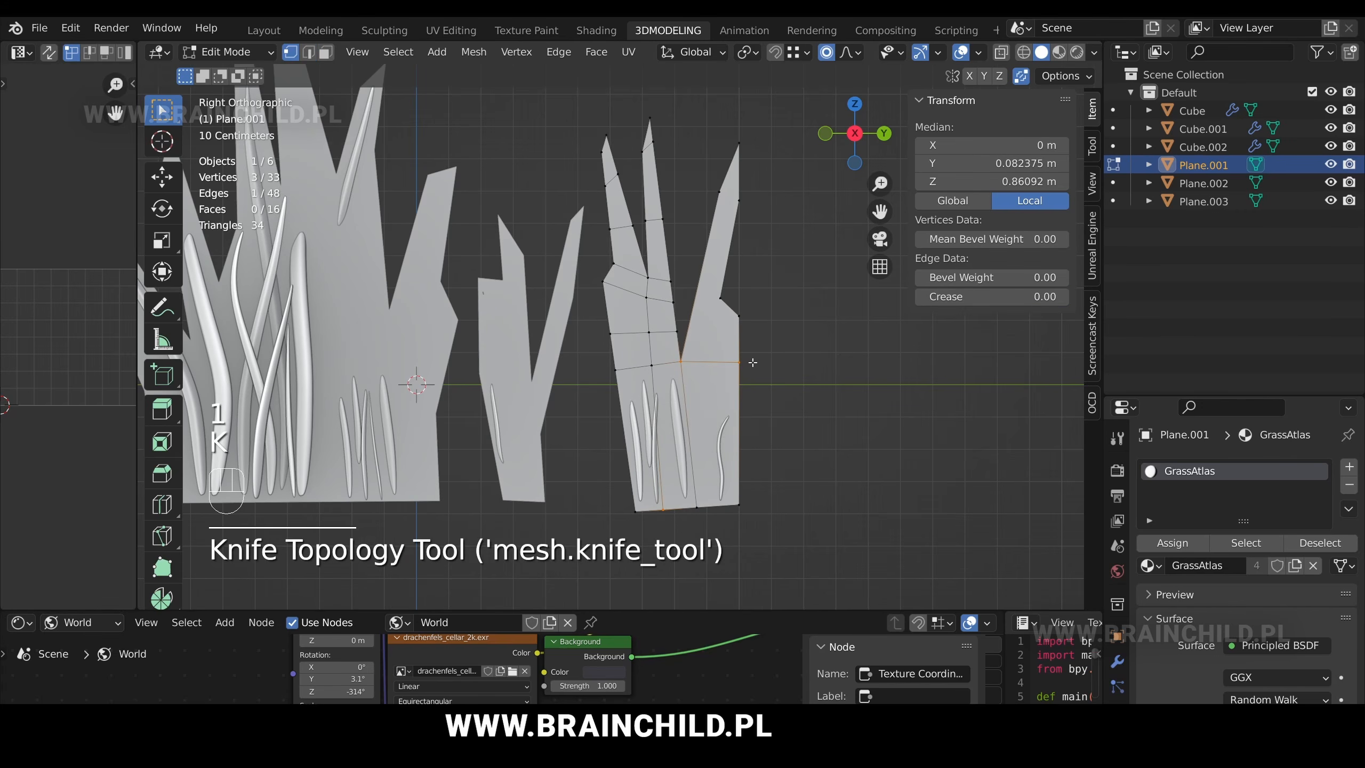
{"action": "key", "text": "k"}
{"action": "left_click", "coordinate": [721, 299]}
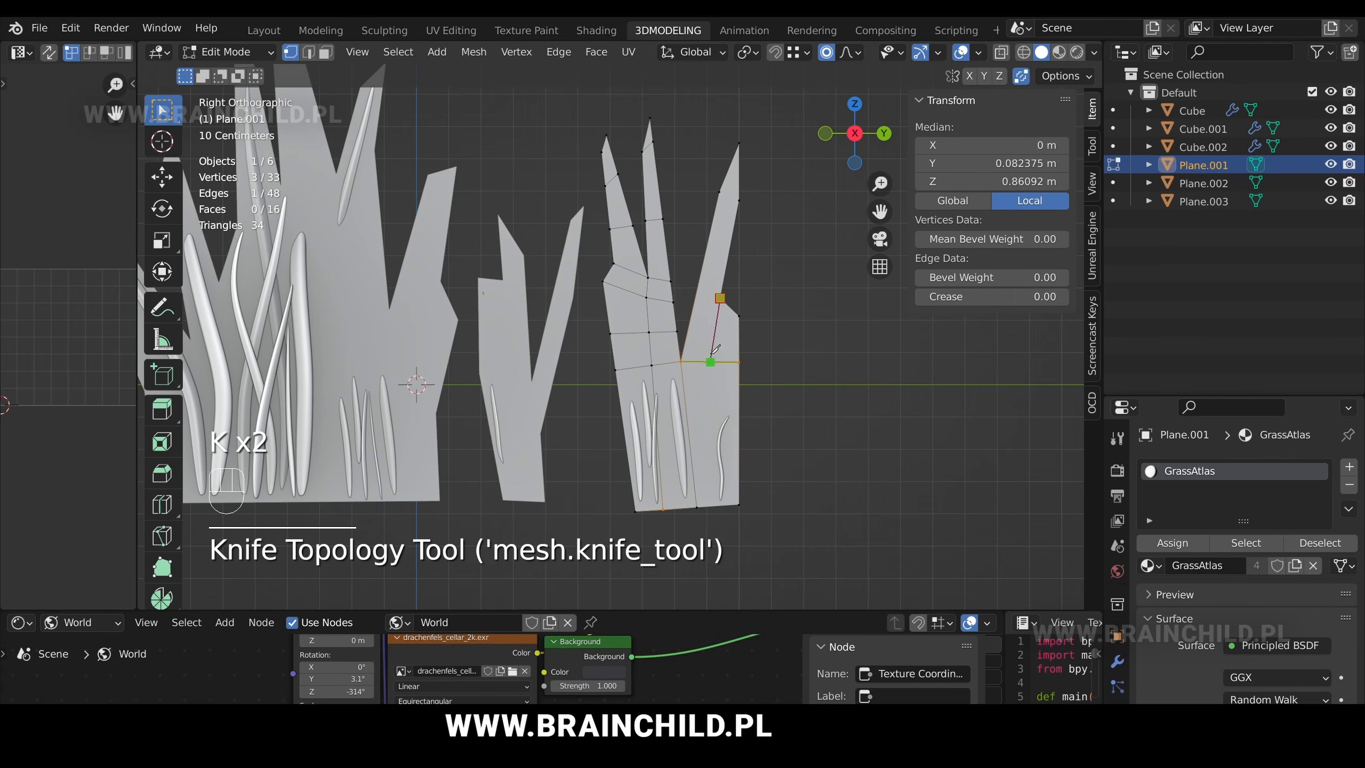
{"action": "left_click", "coordinate": [719, 506]}
{"action": "key", "text": "Return"}
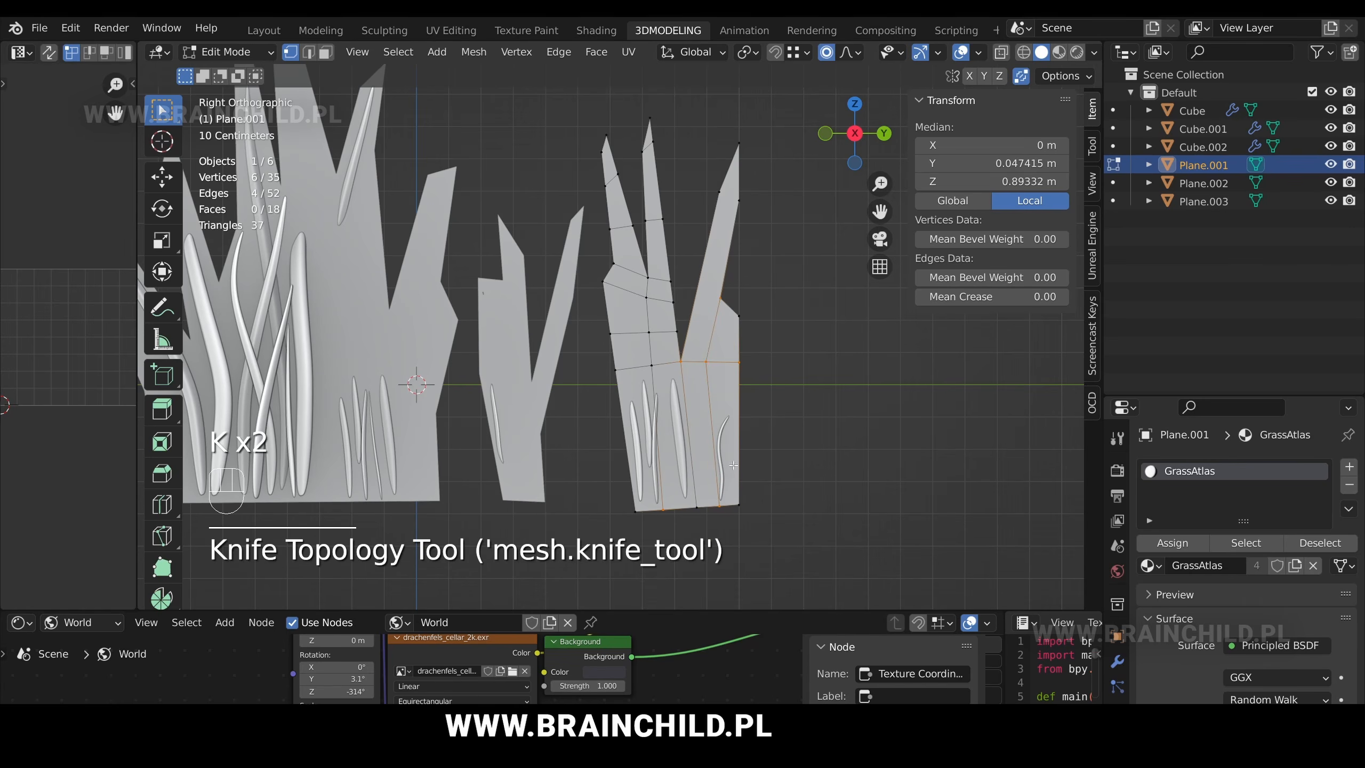
- Knife one edge across the right clump's full lower part and another across its right portion just above the right fork
{"action": "key", "text": "k"}
{"action": "left_click", "coordinate": [760, 441]}
{"action": "left_click", "coordinate": [608, 456]}
{"action": "key", "text": "Return"}
{"action": "key", "text": "k"}
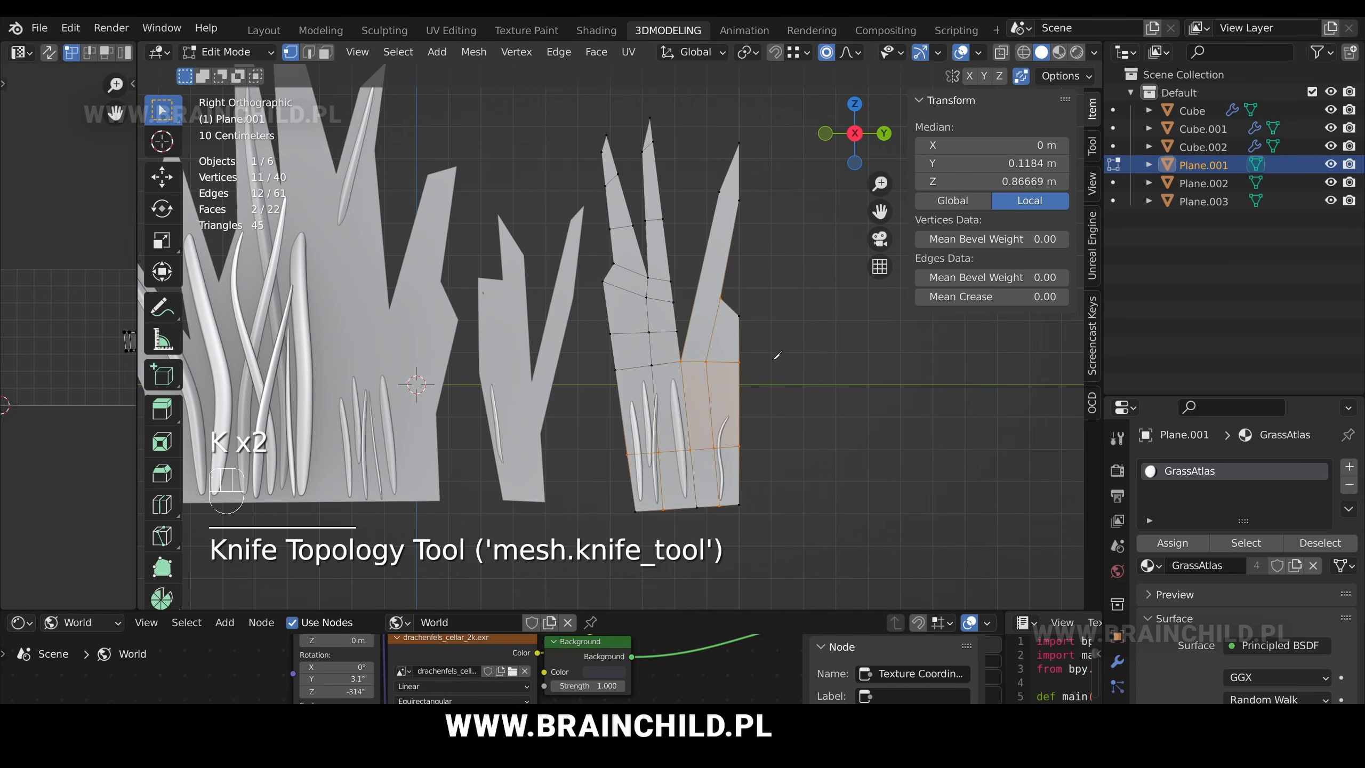
{"action": "left_click", "coordinate": [739, 336]}
{"action": "left_click", "coordinate": [688, 330]}
{"action": "key", "text": "Return"}
- Knife three crosswise edges through the right clump's right blade, at its base, middle and below the tip
{"action": "key", "text": "k"}
{"action": "left_click", "coordinate": [721, 298]}
{"action": "left_click", "coordinate": [694, 295]}
{"action": "key", "text": "Return"}
{"action": "key", "text": "k"}
{"action": "left_click", "coordinate": [693, 238]}
{"action": "key", "text": "Return"}
{"action": "key", "text": "k"}
{"action": "left_click", "coordinate": [721, 191]}
{"action": "key", "text": "Return"}
- Return to editing the middle clump and add four loop cuts across its blades and lower body
{"action": "scroll", "coordinate": [698, 242], "scroll_direction": "down", "scroll_amount": 3}
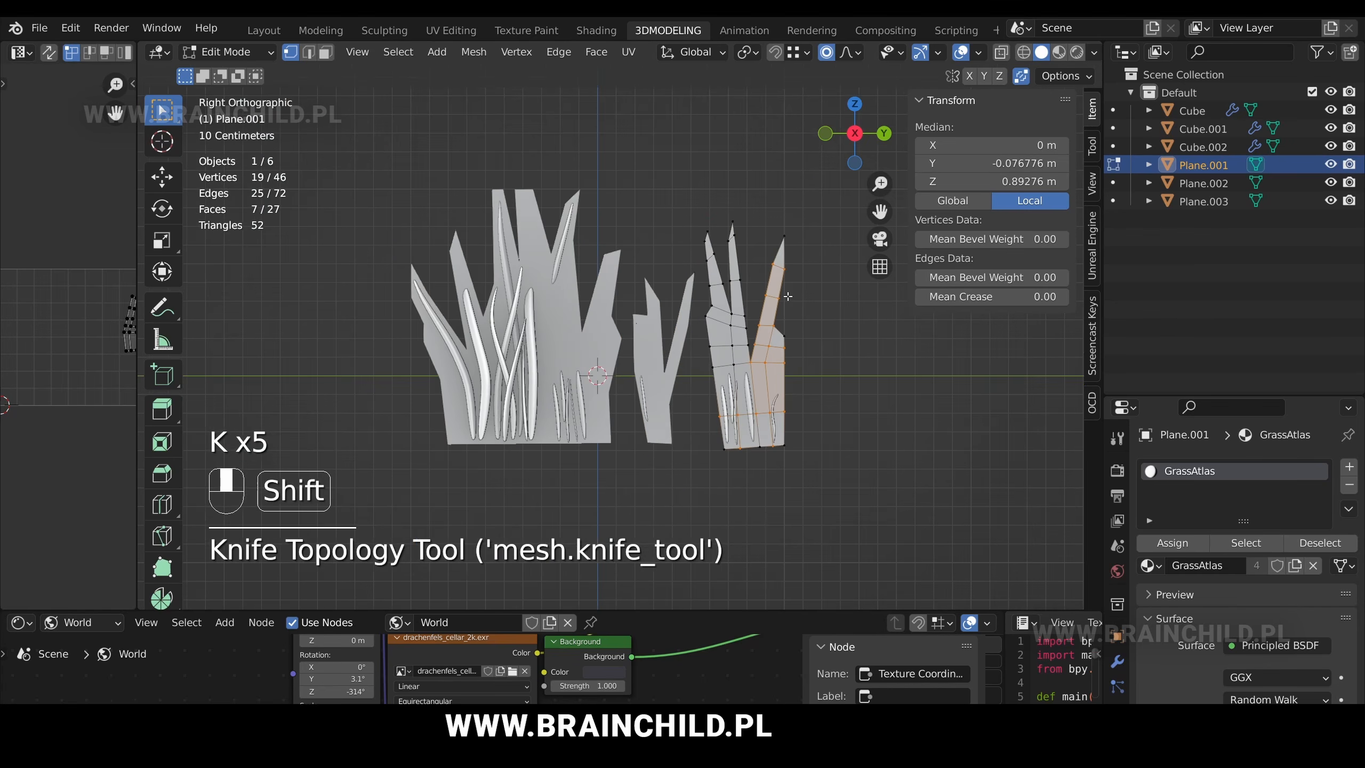
{"action": "middle_click_drag", "start_coordinate": [632, 307], "coordinate": [669, 276], "text": "shift"}
{"action": "key", "text": "Tab"}
{"action": "left_click", "coordinate": [723, 322]}
{"action": "key", "text": "Tab"}
{"action": "middle_click_drag", "start_coordinate": [725, 323], "coordinate": [681, 312], "text": "shift"}
{"action": "scroll", "coordinate": [715, 314], "scroll_direction": "up", "scroll_amount": 2}
{"action": "key", "text": "ctrl+r"}
{"action": "double_click", "coordinate": [714, 314]}
{"action": "key", "text": "ctrl+r"}
{"action": "double_click", "coordinate": [681, 315]}
{"action": "key", "text": "ctrl+r"}
{"action": "double_click", "coordinate": [674, 370]}
{"action": "key", "text": "ctrl+r"}
{"action": "double_click", "coordinate": [674, 370]}
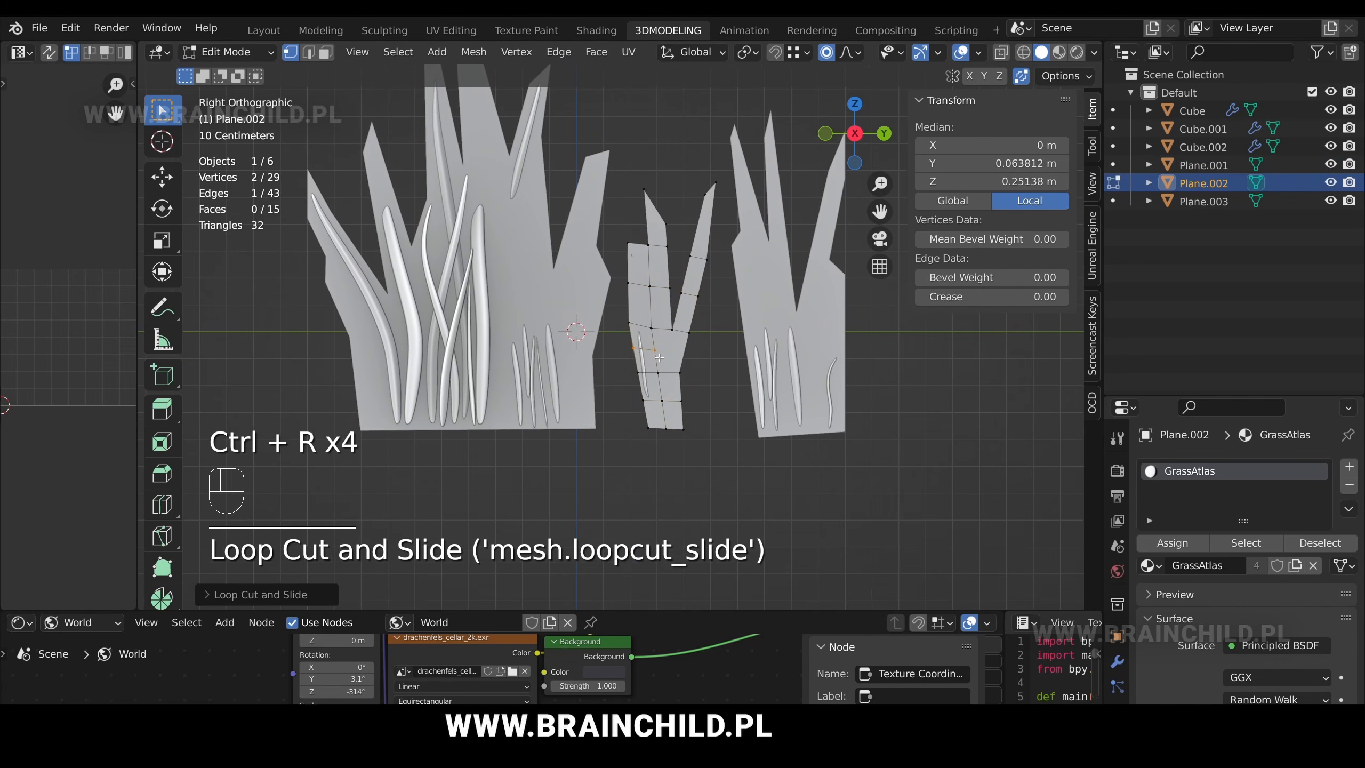
- Knife an edge just below the middle clump's fork, joining the end of the partial loop cut to the right portion
{"action": "scroll", "coordinate": [667, 352], "scroll_direction": "up", "scroll_amount": 2}
{"action": "key", "text": "k"}
{"action": "left_click", "coordinate": [680, 351]}
{"action": "left_click", "coordinate": [691, 383]}
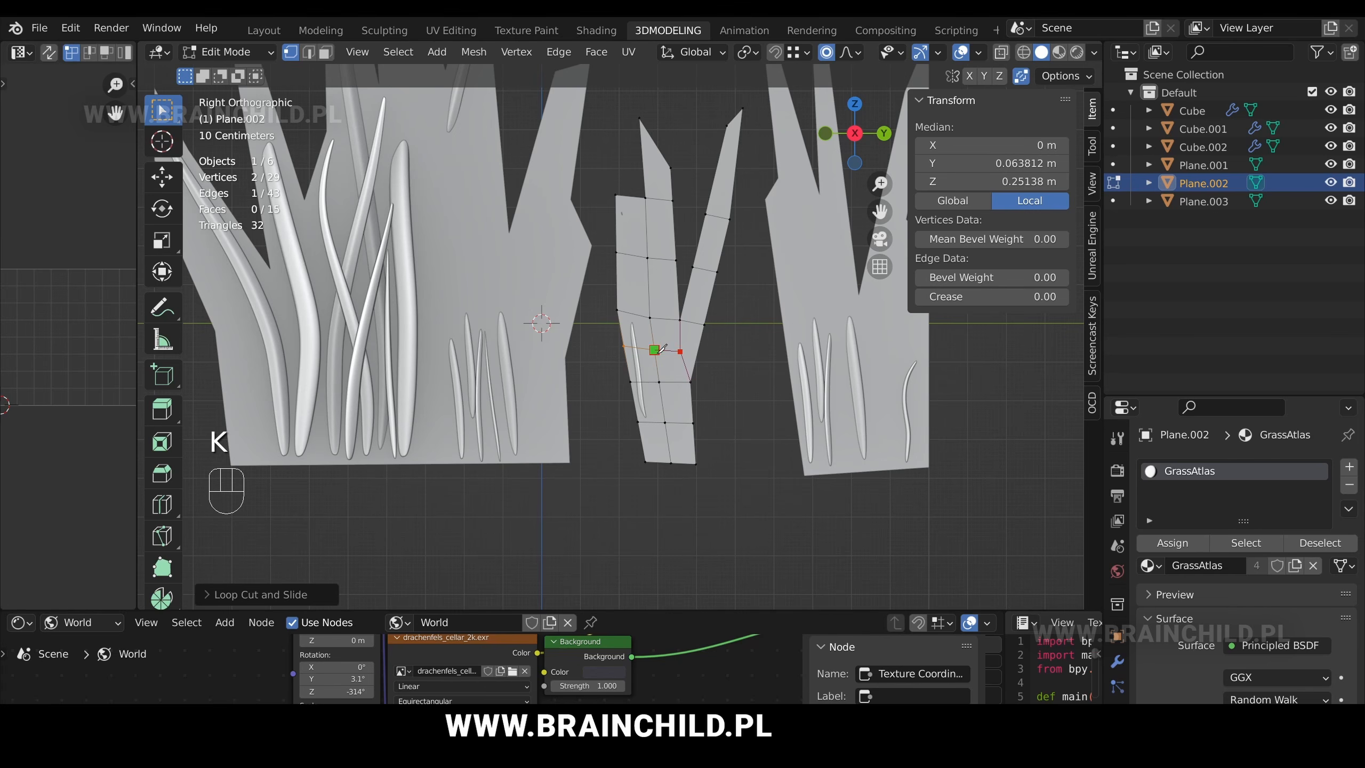
{"action": "left_click", "coordinate": [654, 349]}
- Switch to editing the large left clump and knife lengthwise edges from its right-hand blade forks down to the bottom edge
{"action": "scroll", "coordinate": [655, 349], "scroll_direction": "down", "scroll_amount": 4}
{"action": "middle_click_drag", "start_coordinate": [654, 349], "coordinate": [777, 364], "text": "shift"}
{"action": "key", "text": "Tab"}
{"action": "left_click", "coordinate": [678, 327]}
{"action": "key", "text": "Tab"}
{"action": "middle_click_drag", "start_coordinate": [678, 326], "coordinate": [668, 326], "text": "shift"}
{"action": "key", "text": "k"}
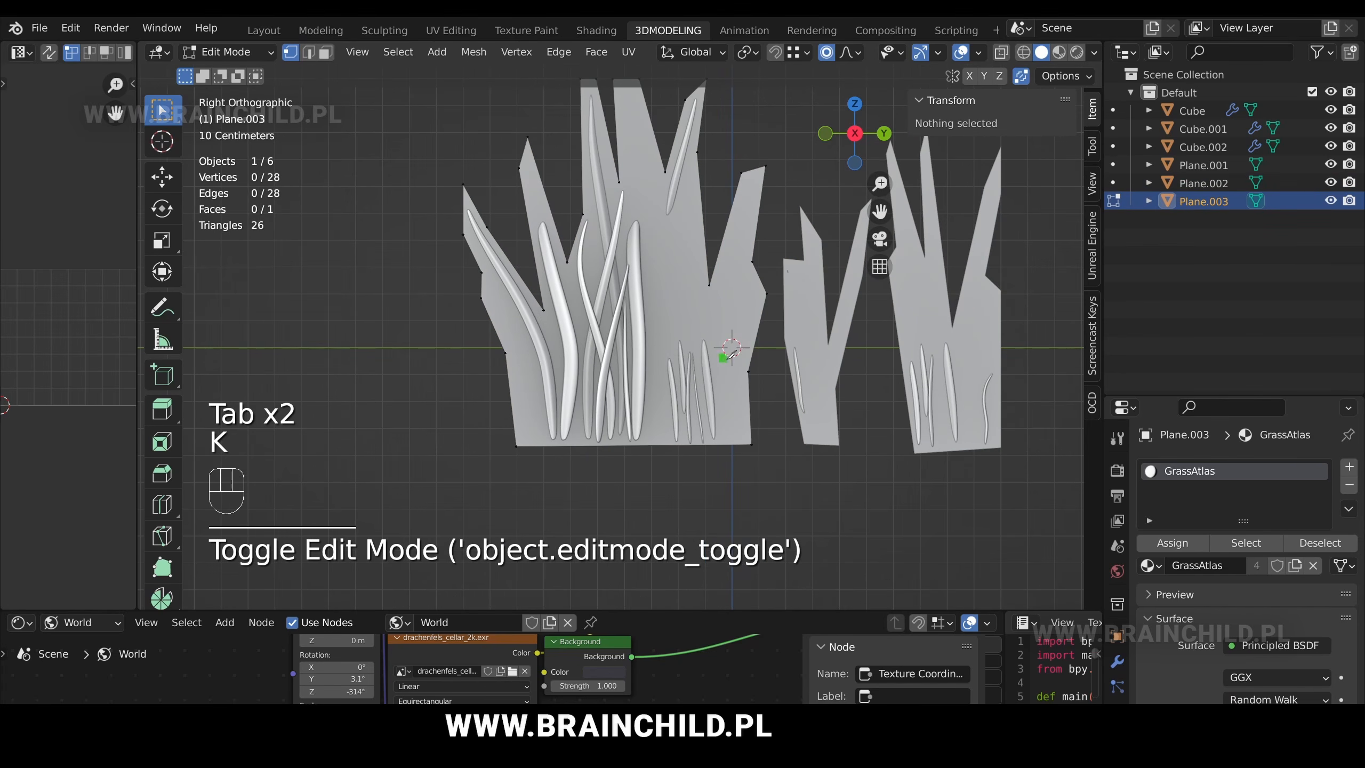
{"action": "left_click", "coordinate": [709, 286]}
{"action": "double_click", "coordinate": [706, 444]}
{"action": "key", "text": "k"}
{"action": "left_click", "coordinate": [664, 172]}
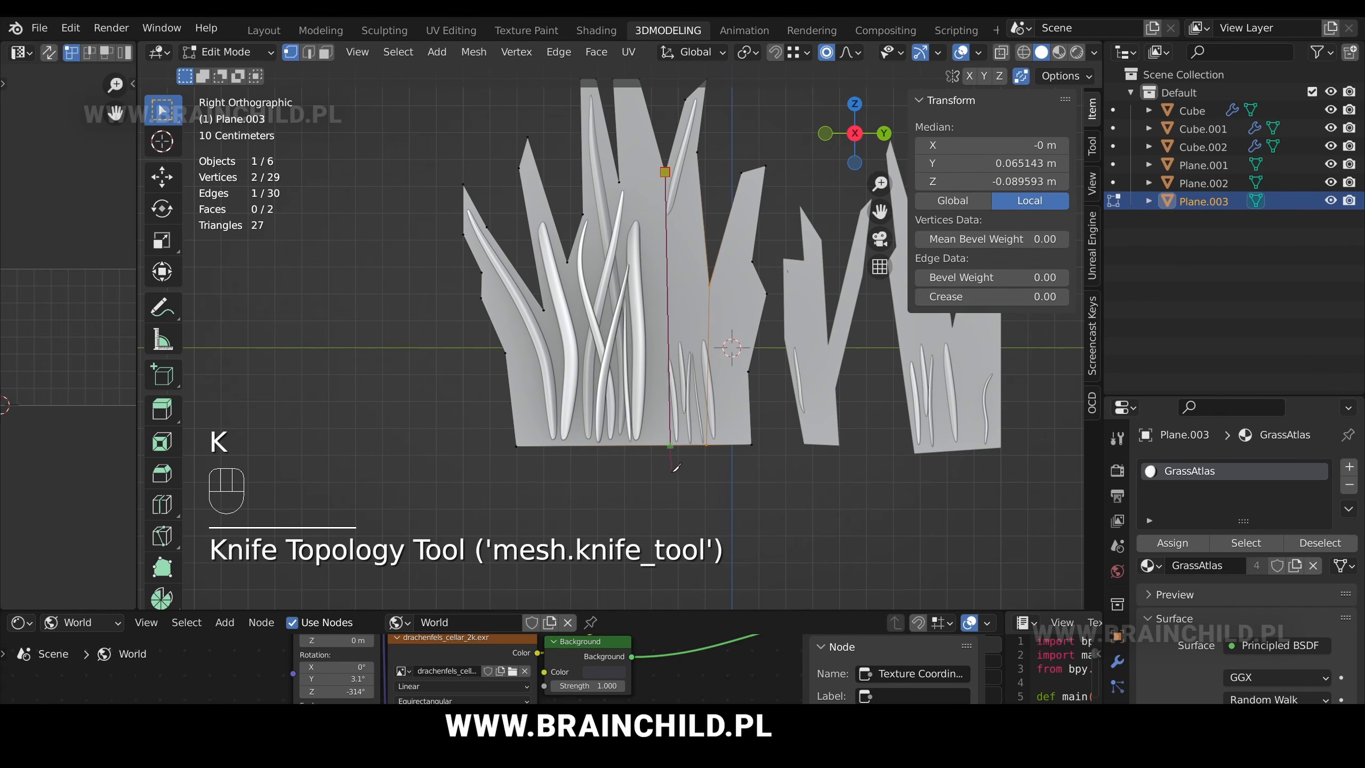
{"action": "double_click", "coordinate": [675, 465]}
- Knife lengthwise edges from the large clump's left-hand forks and outline vertices down to the bottom edge
{"action": "key", "text": "k"}
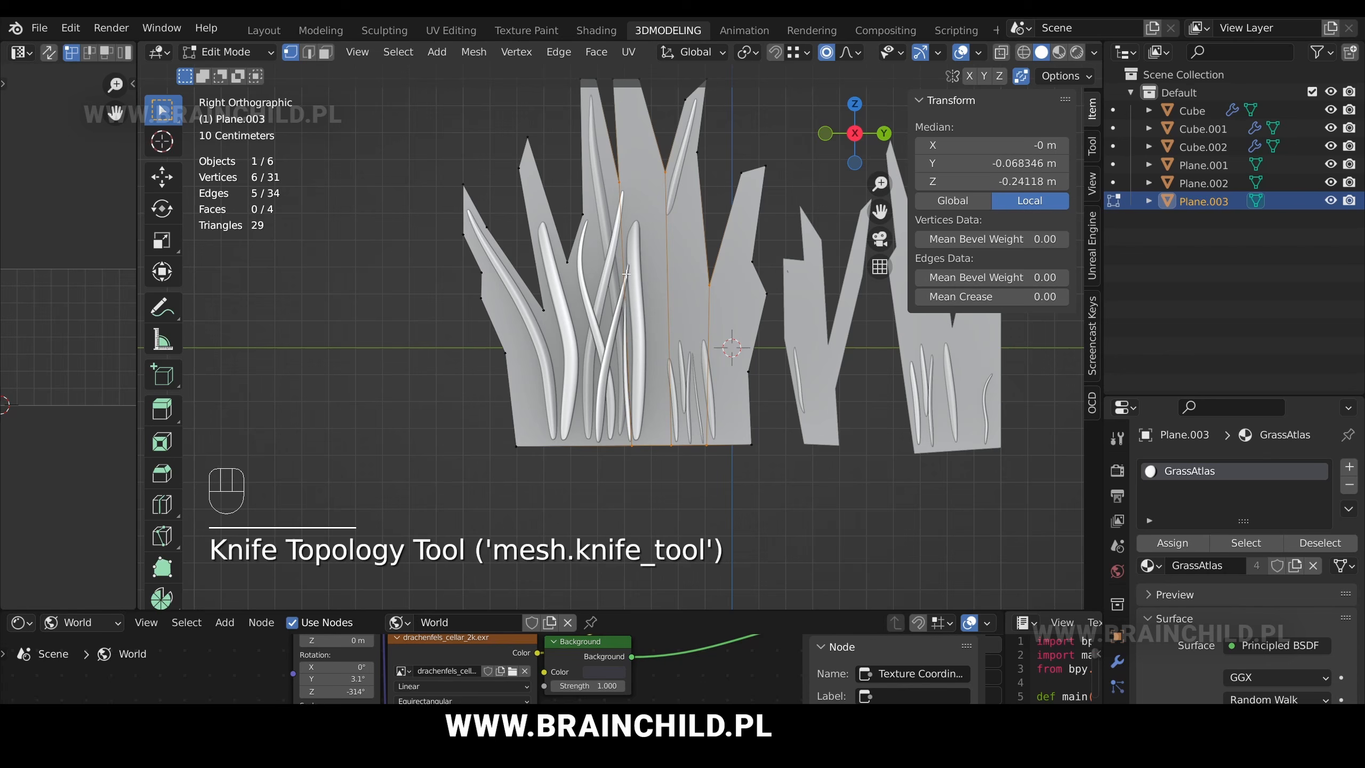
{"action": "left_click", "coordinate": [583, 214]}
{"action": "double_click", "coordinate": [606, 445]}
{"action": "key", "text": "k"}
{"action": "left_click", "coordinate": [567, 262]}
{"action": "double_click", "coordinate": [580, 445]}
{"action": "key", "text": "k"}
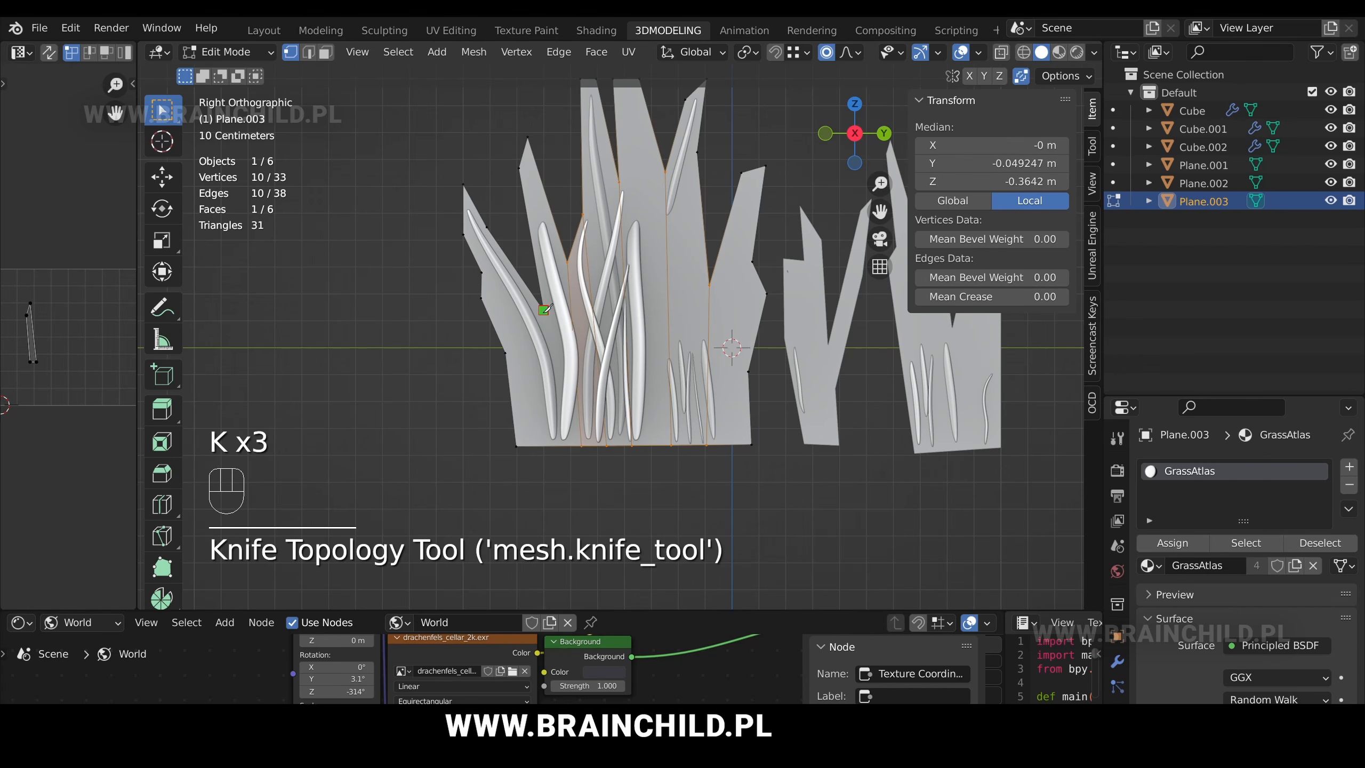
{"action": "left_click", "coordinate": [544, 309]}
{"action": "double_click", "coordinate": [554, 445]}
- Knife crosswise edges through the large clump's two left blades and across the bases of its tall central blades
{"action": "key", "text": "k"}
{"action": "left_click", "coordinate": [463, 235]}
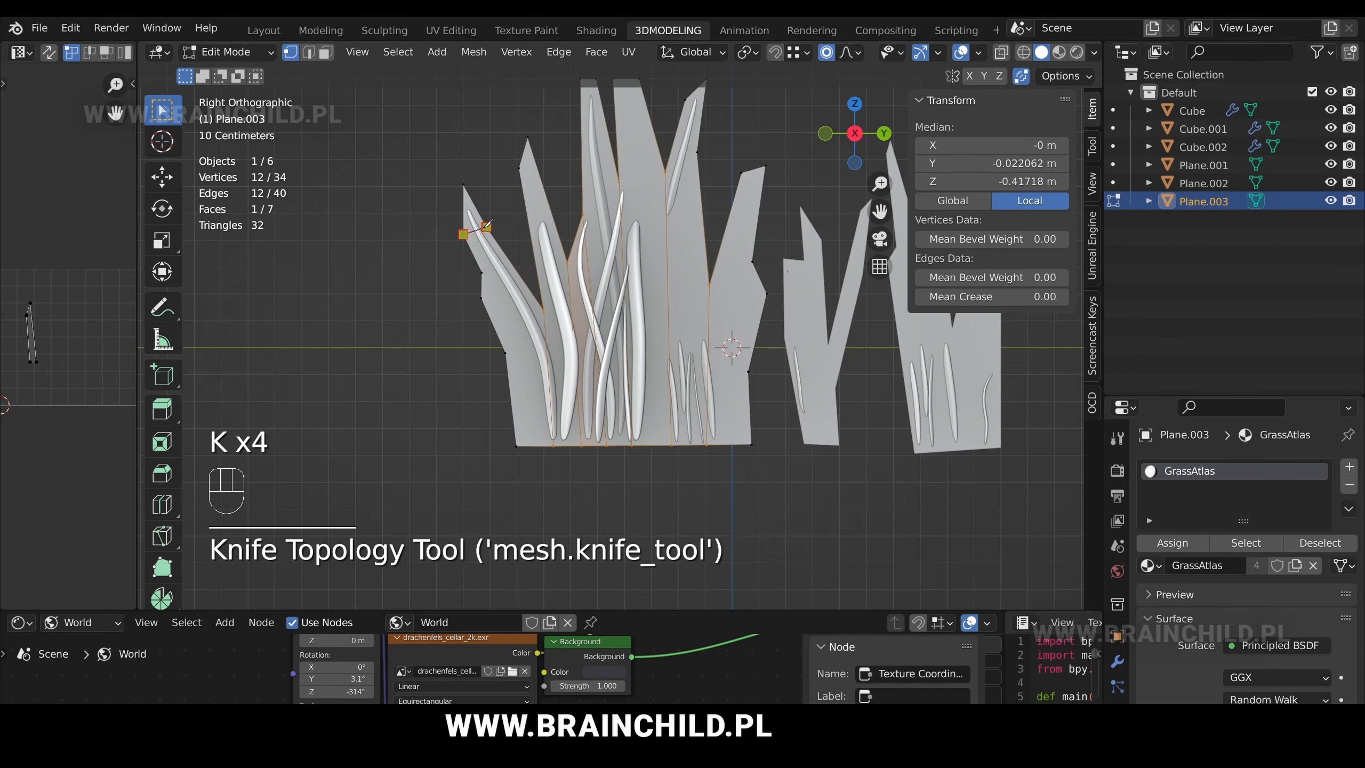
{"action": "left_click", "coordinate": [487, 226]}
{"action": "left_click", "coordinate": [584, 214]}
{"action": "left_click", "coordinate": [618, 181]}
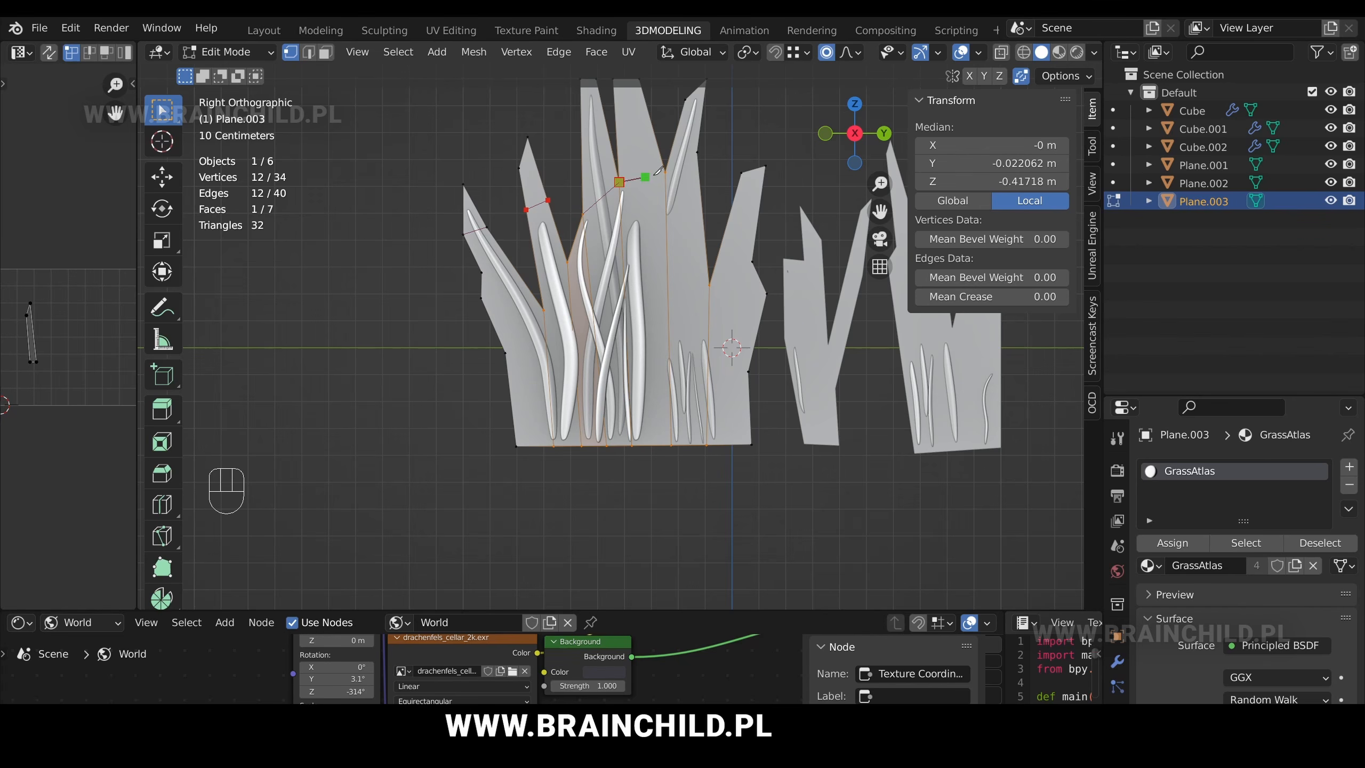
{"action": "left_click", "coordinate": [666, 172]}
{"action": "left_click", "coordinate": [699, 153]}
{"action": "key", "text": "Return"}
- Slide the right end vertex of the central blades' crosswise cut slightly down along the outer edge
{"action": "middle_click_drag", "start_coordinate": [700, 159], "coordinate": [696, 213], "text": "shift"}
{"action": "left_click", "coordinate": [696, 213]}
{"action": "key", "text": "g"}
{"action": "key", "text": "g"}
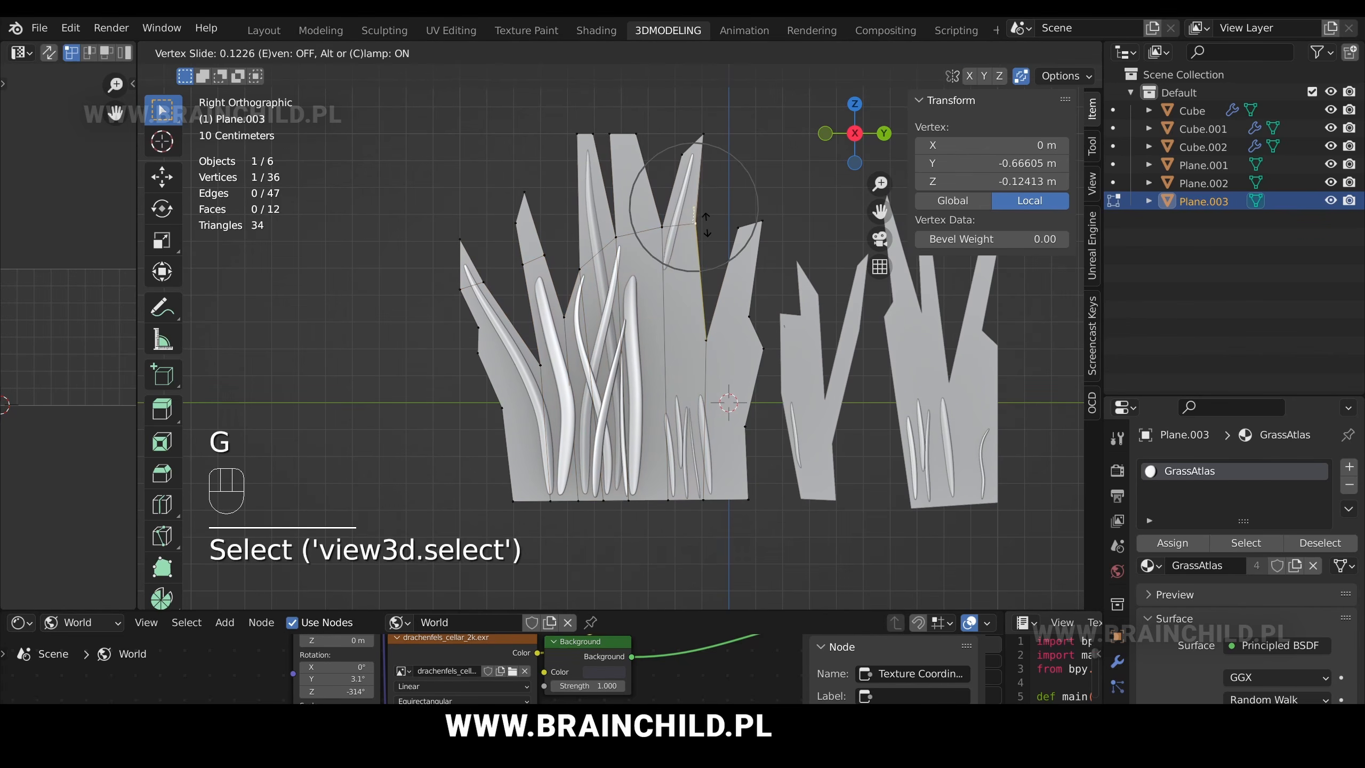
{"action": "left_click", "coordinate": [703, 226]}
- Knife the large clump across its right blade's base and from the right corner vertex through the body to the leftmost fork
{"action": "middle_click_drag", "start_coordinate": [754, 272], "coordinate": [740, 282], "text": "shift"}
{"action": "key", "text": "k"}
{"action": "left_click", "coordinate": [735, 326]}
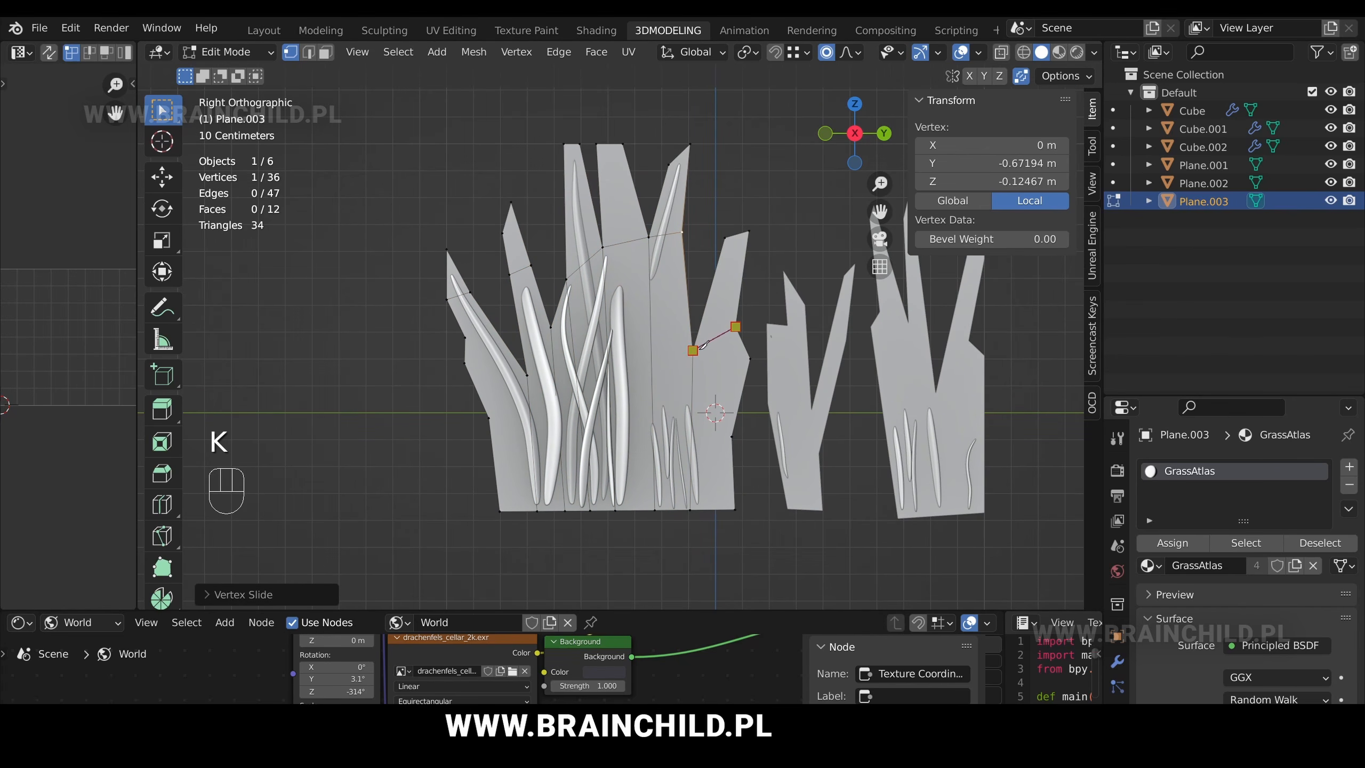
{"action": "key", "text": "Return"}
{"action": "key", "text": "k"}
{"action": "left_click", "coordinate": [750, 358]}
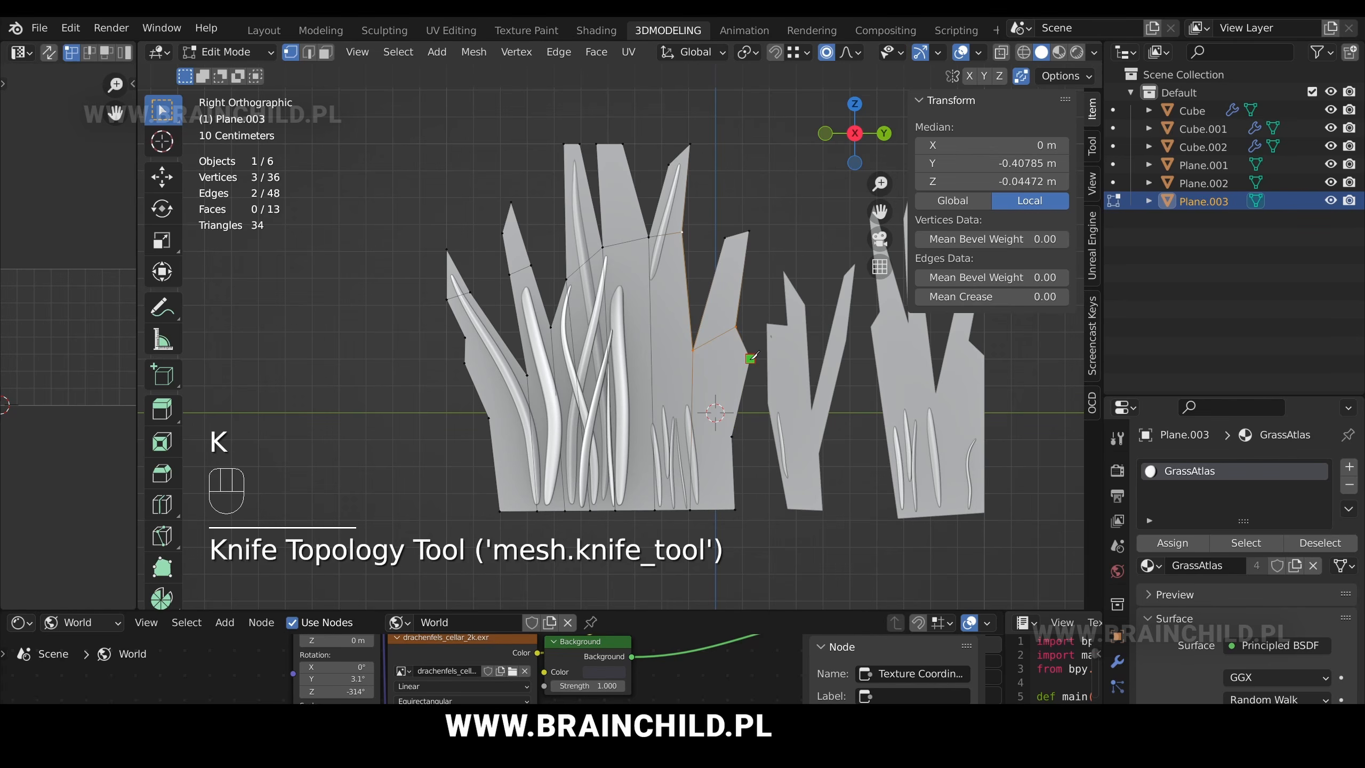
{"action": "left_click", "coordinate": [692, 378]}
{"action": "left_click", "coordinate": [526, 375]}
{"action": "key", "text": "Return"}
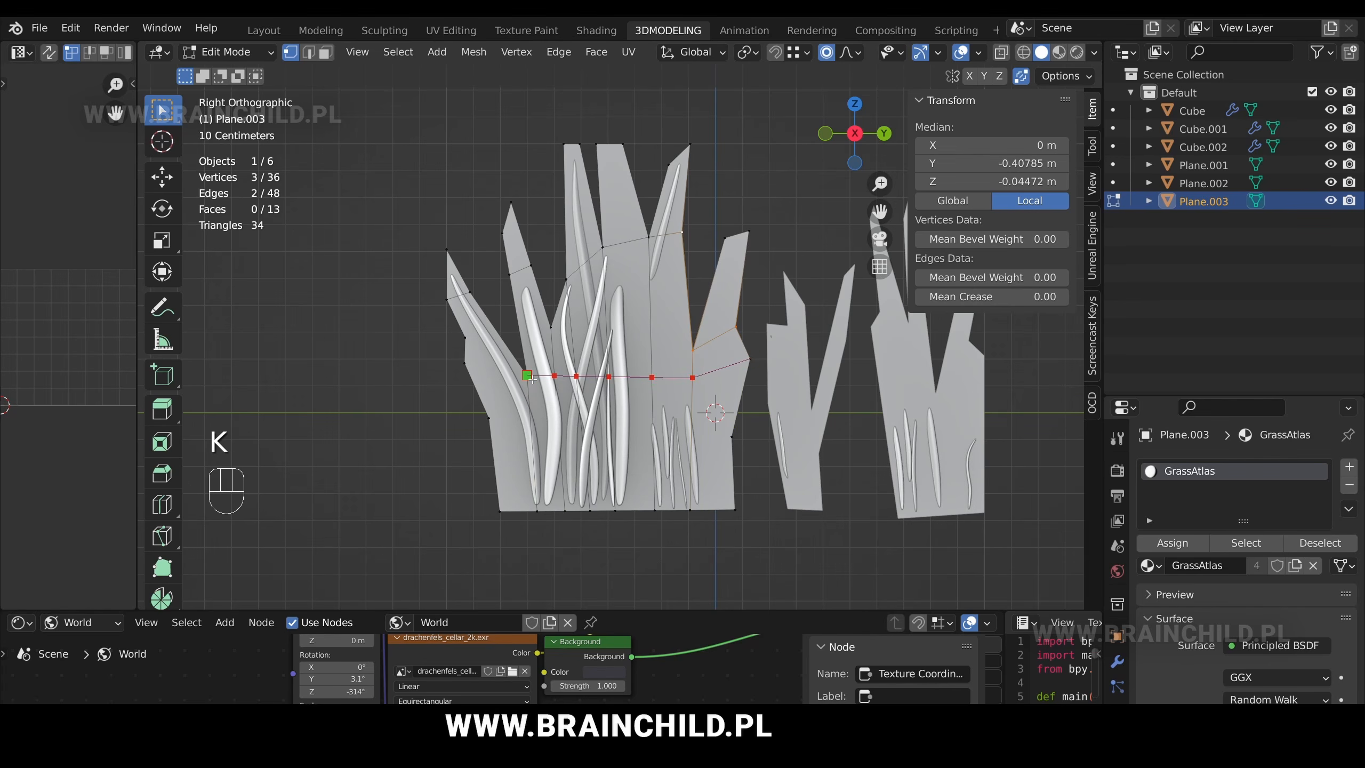
- Knife two crosswise edges through the large clump's body, from the right fork to the second left fork and one higher up
{"action": "key", "text": "k"}
{"action": "left_click", "coordinate": [692, 350]}
{"action": "left_click", "coordinate": [550, 326]}
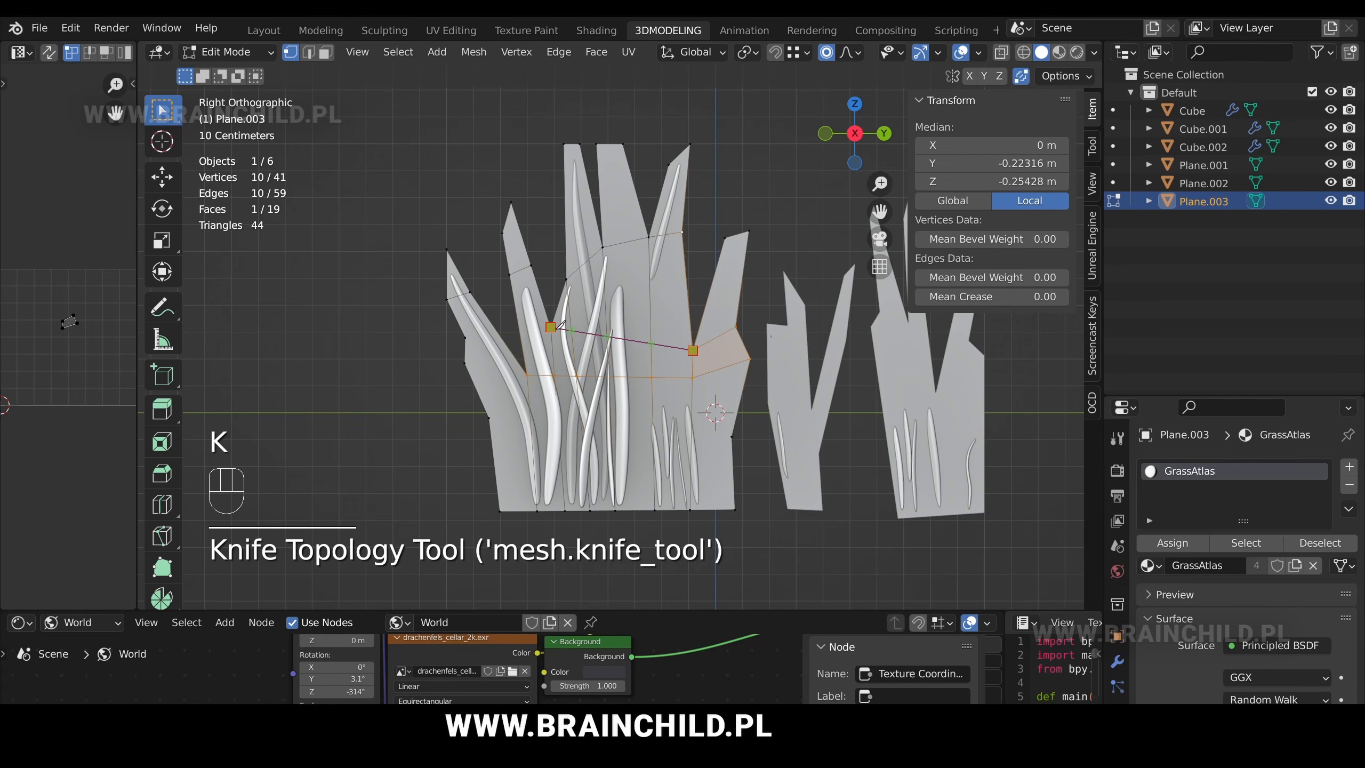
{"action": "key", "text": "Return"}
{"action": "key", "text": "k"}
{"action": "left_click", "coordinate": [566, 278]}
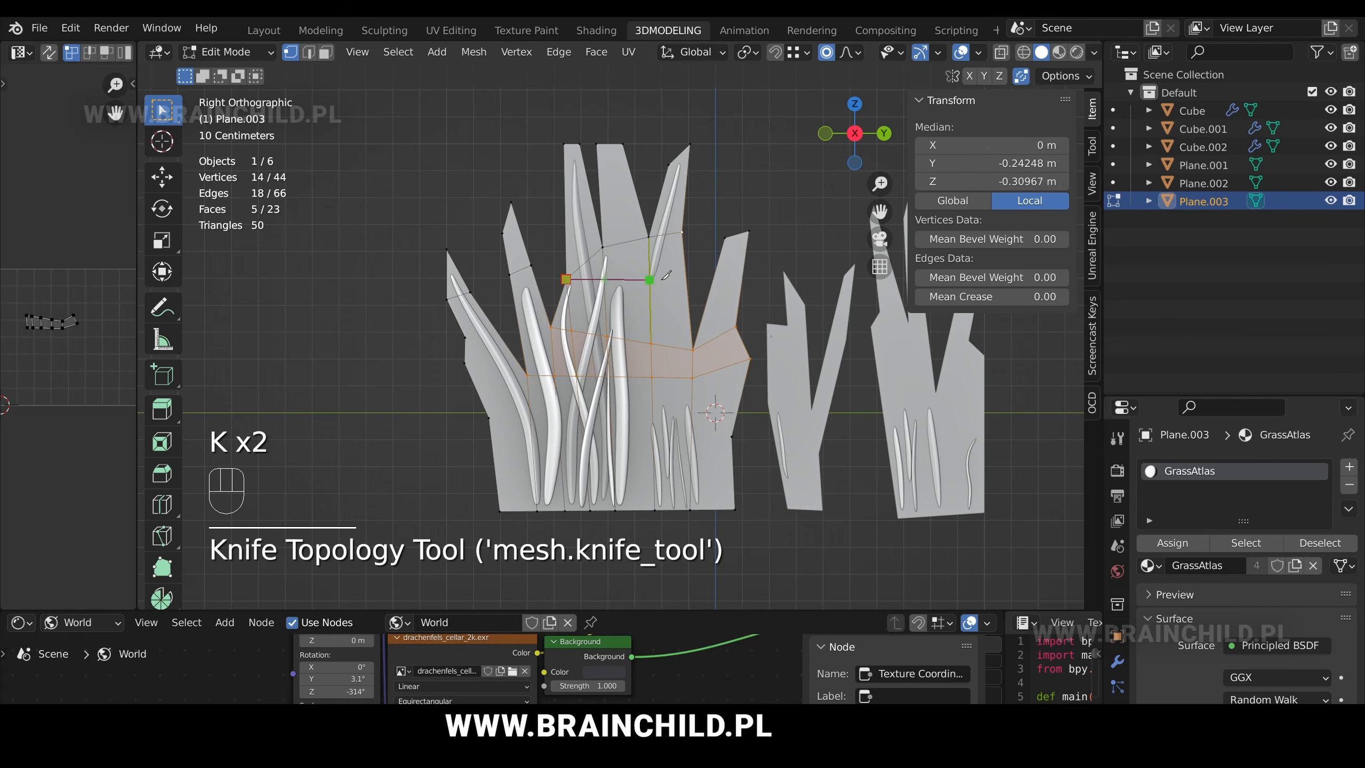
{"action": "left_click", "coordinate": [687, 288]}
{"action": "key", "text": "Return"}
- Knife a crosswise edge through the large clump's right blade and one across the lower body between the side outline vertices
{"action": "key", "text": "k"}
{"action": "left_click", "coordinate": [687, 287]}
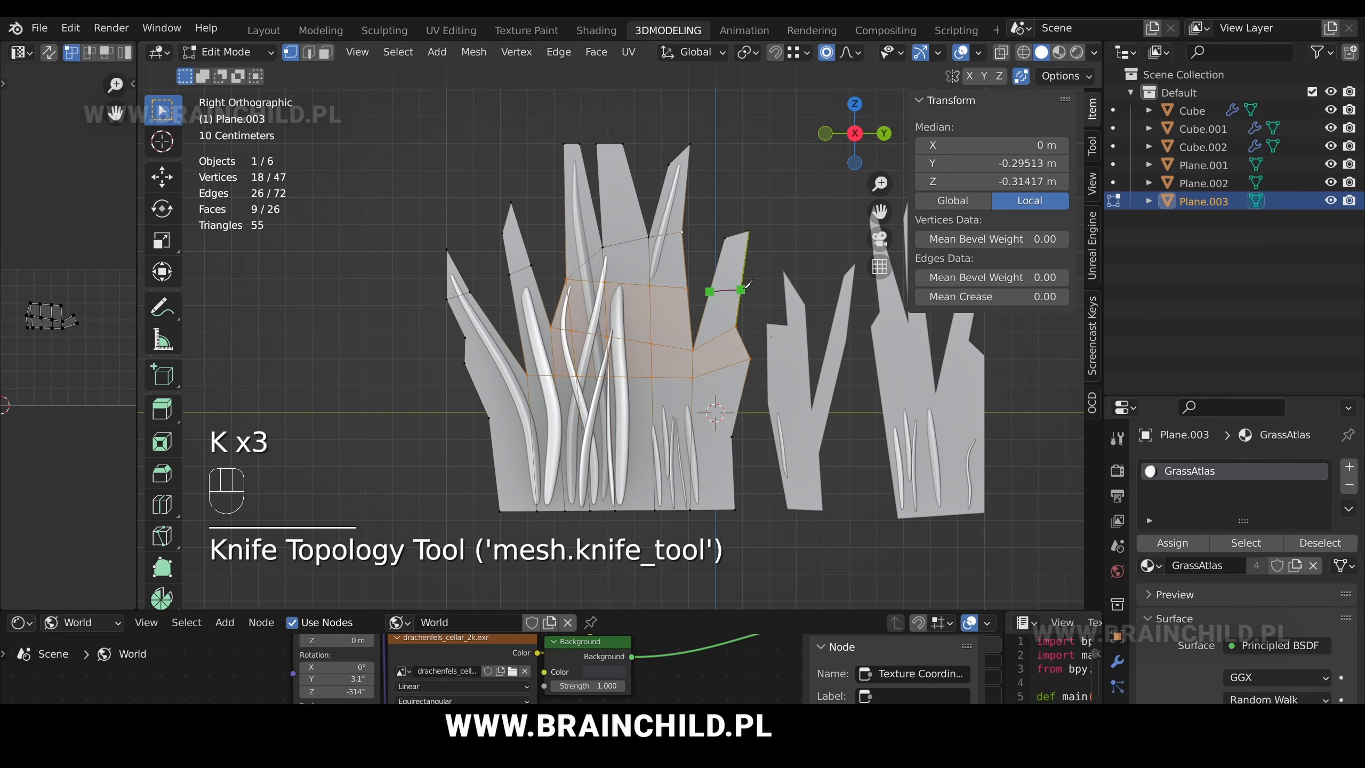
{"action": "left_click", "coordinate": [742, 289]}
{"action": "key", "text": "Return"}
{"action": "key", "text": "k"}
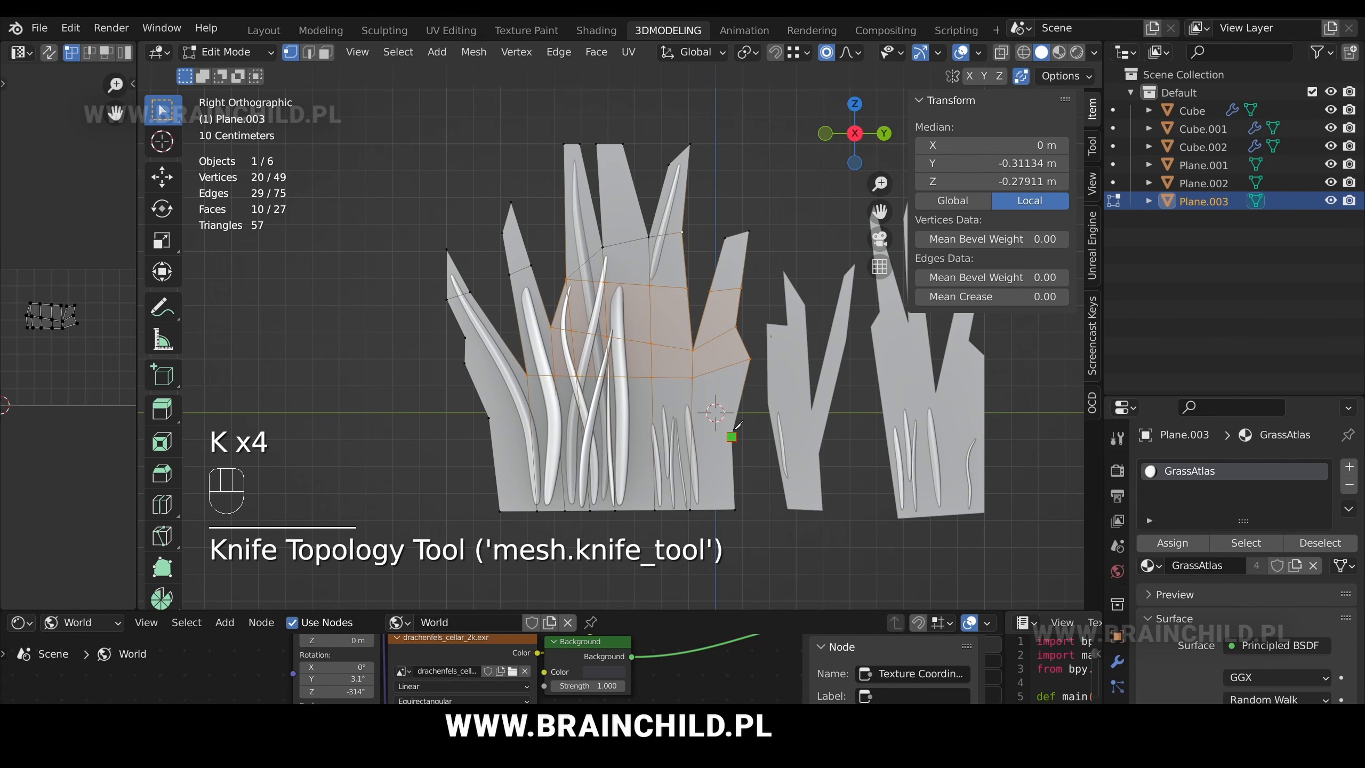
{"action": "left_click", "coordinate": [732, 436]}
{"action": "left_click", "coordinate": [488, 418]}
{"action": "key", "text": "Return"}
{"action": "key", "text": "k"}
{"action": "left_click", "coordinate": [733, 469]}
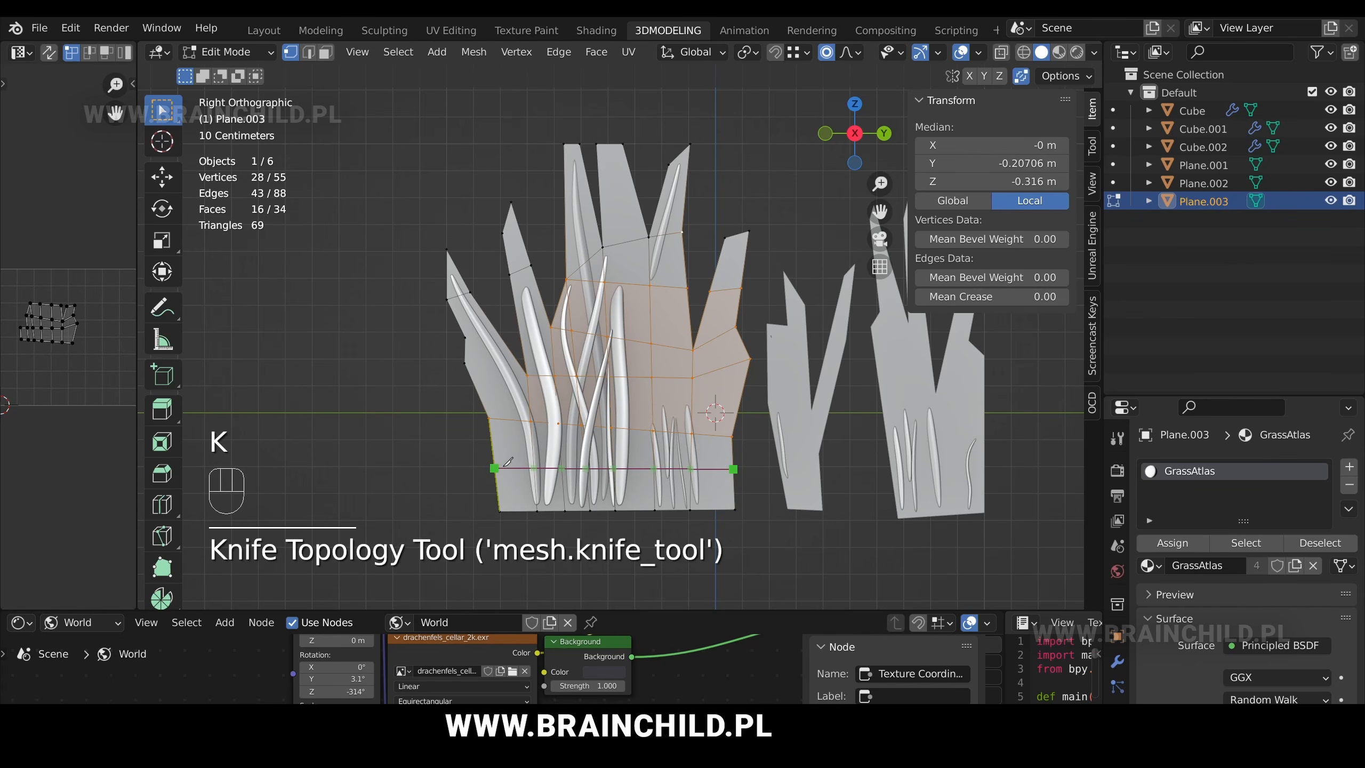
{"action": "key", "text": "Escape"}
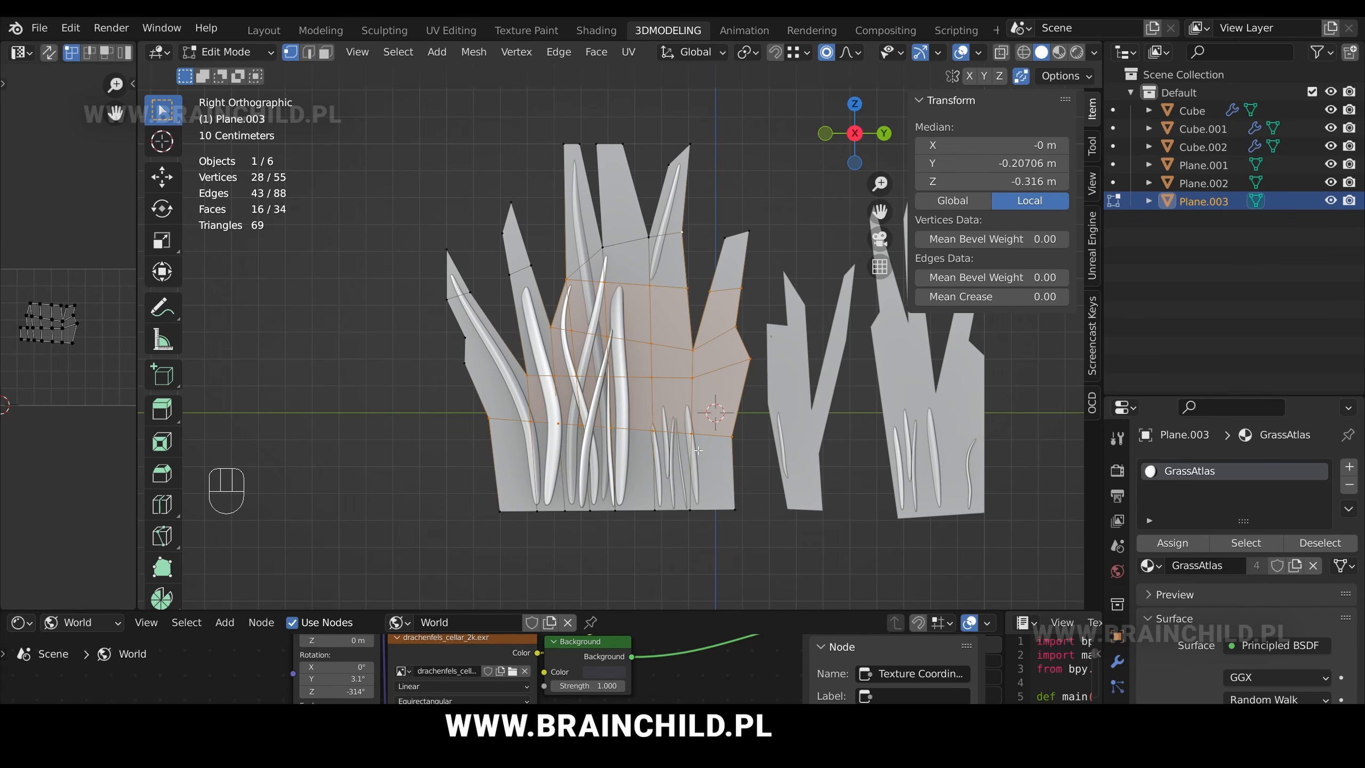
- Knife a crosswise edge from the clump's left fork down to its left outline at the leftmost blade's base
{"action": "middle_click_drag", "start_coordinate": [569, 421], "coordinate": [587, 429], "text": "shift"}
{"action": "key", "text": "k"}
{"action": "left_click", "coordinate": [544, 383]}
{"action": "left_click", "coordinate": [494, 400]}
{"action": "key", "text": "Return"}
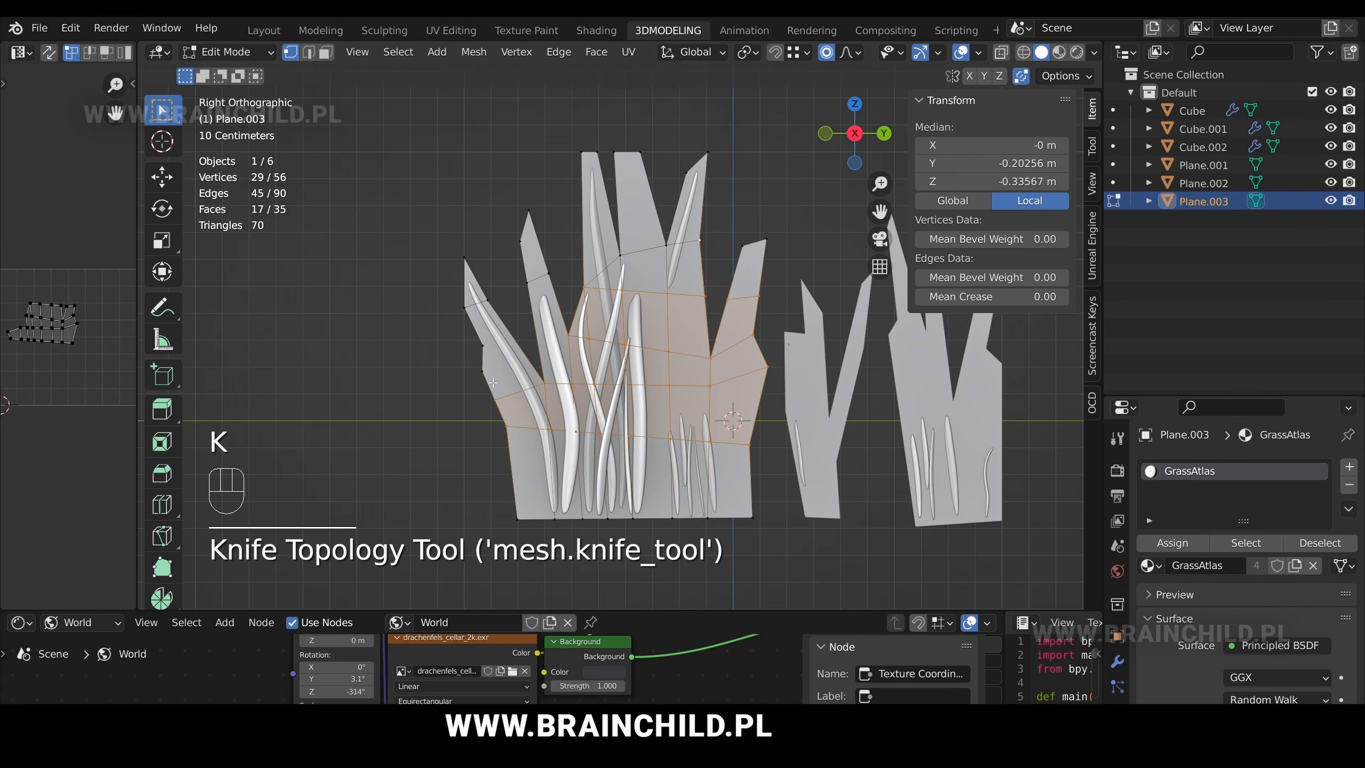
- Knife two crosswise edges through the large clump's leftmost blade, one above the other
{"action": "key", "text": "k"}
{"action": "left_click", "coordinate": [482, 371]}
{"action": "left_click", "coordinate": [525, 355]}
{"action": "right_click", "coordinate": [524, 353]}
{"action": "left_click", "coordinate": [506, 325]}
{"action": "left_click", "coordinate": [483, 345]}
{"action": "key", "text": "Return"}
- Knife additional edges across the large clump's second blade from the left
{"action": "key", "text": "k"}
{"action": "left_click", "coordinate": [533, 315]}
{"action": "left_click", "coordinate": [559, 306]}
{"action": "left_click", "coordinate": [568, 335]}
{"action": "left_click", "coordinate": [540, 350]}
{"action": "key", "text": "Return"}
- Knife a near-horizontal edge across the large clump's three tallest blades and return to Object Mode
{"action": "middle_click_drag", "start_coordinate": [581, 336], "coordinate": [587, 363], "text": "shift"}
{"action": "key", "text": "k"}
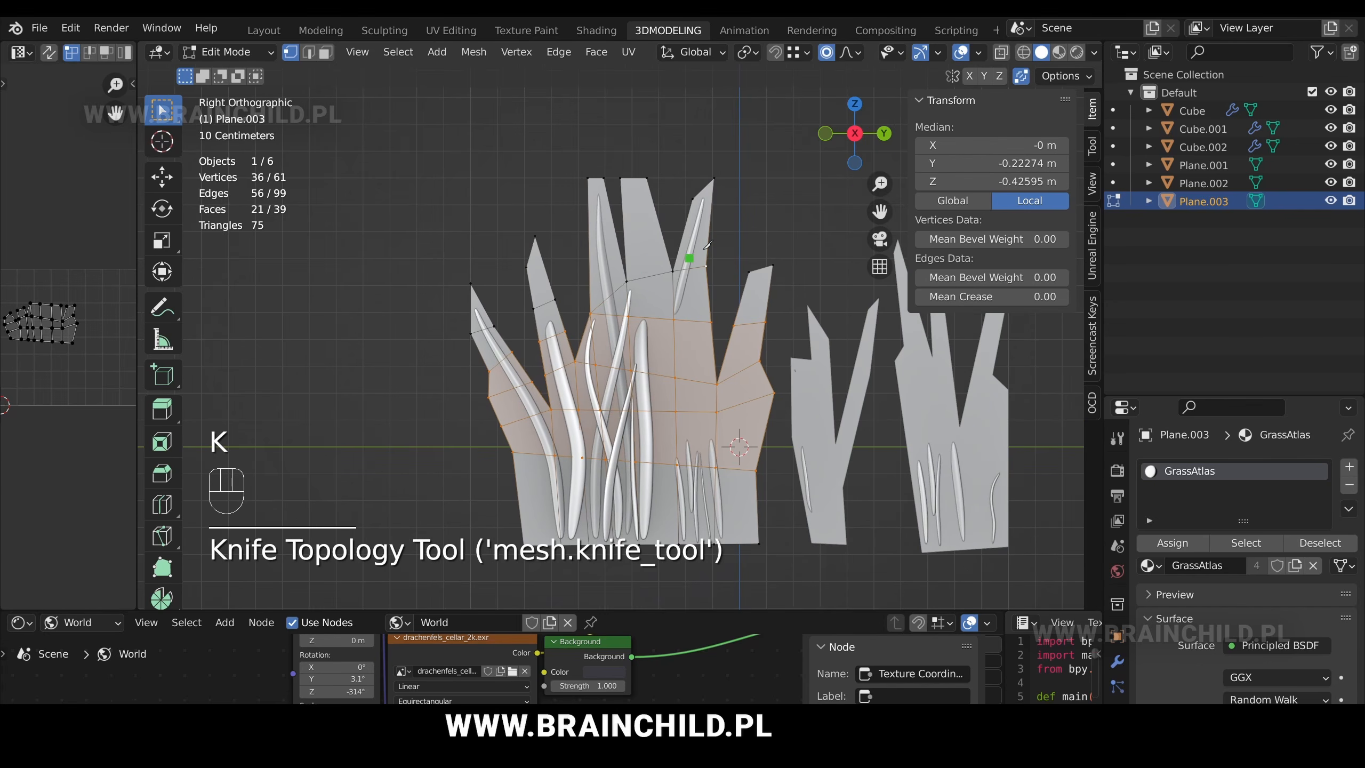
{"action": "left_click", "coordinate": [709, 226]}
{"action": "left_click", "coordinate": [588, 230]}
{"action": "key", "text": "Return"}
{"action": "scroll", "coordinate": [721, 322], "scroll_direction": "down", "scroll_amount": 3}
{"action": "middle_click_drag", "start_coordinate": [729, 317], "coordinate": [742, 335]}
{"action": "scroll", "coordinate": [743, 335], "scroll_direction": "up", "scroll_amount": 2}
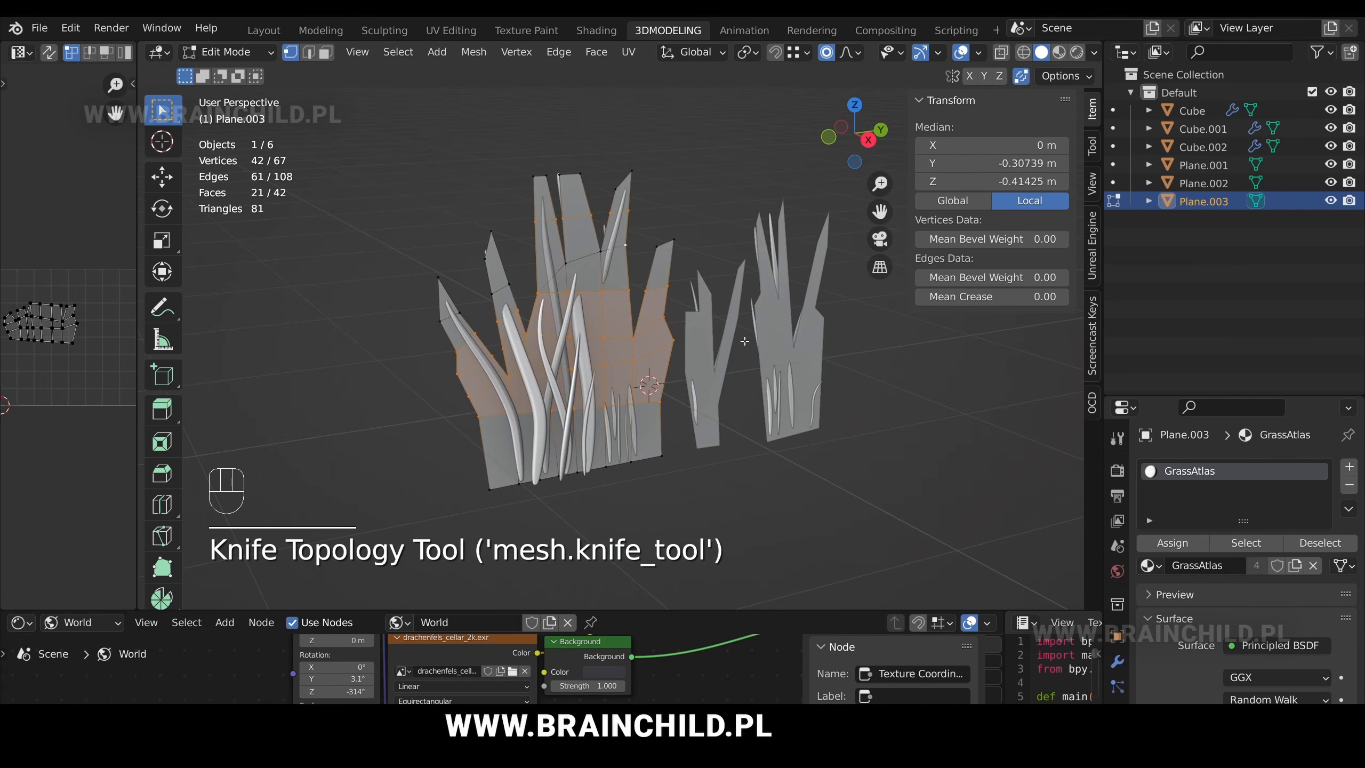
{"action": "key", "text": "Tab"}
{"action": "scroll", "coordinate": [760, 331], "scroll_direction": "down", "scroll_amount": 1}
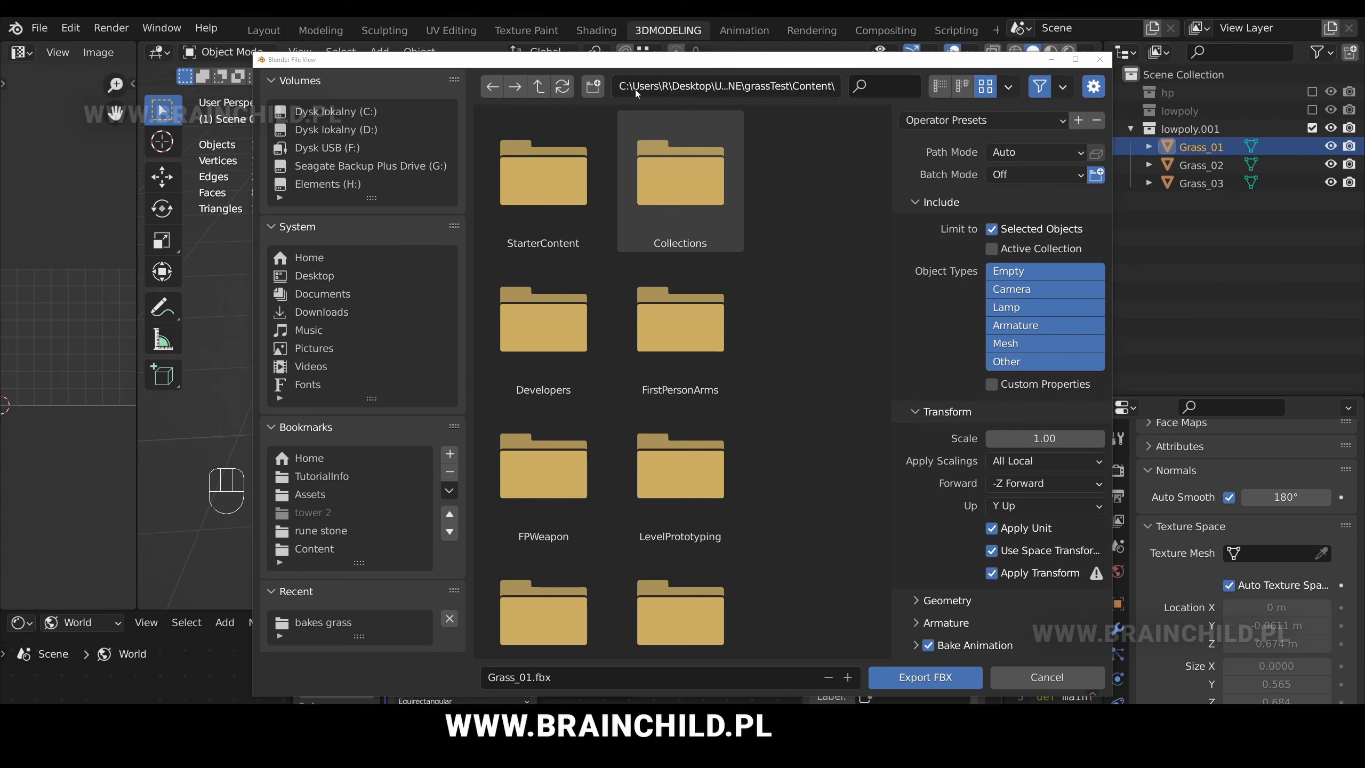
- Create a folder named Grass in the Unreal project's Content directory and open it
{"action": "left_click", "coordinate": [592, 86]}
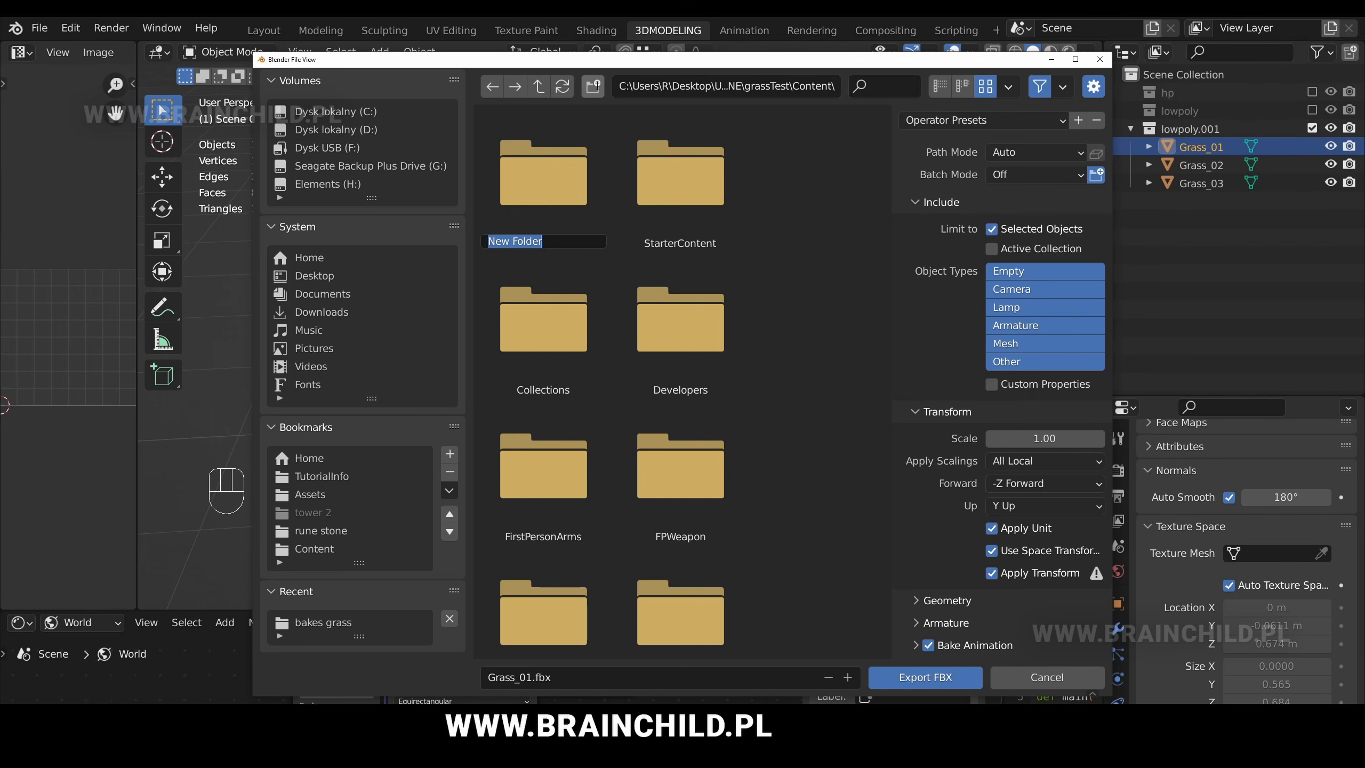
{"action": "type", "text": "Grass"}
{"action": "key", "text": "Return"}
{"action": "key", "text": "Return"}
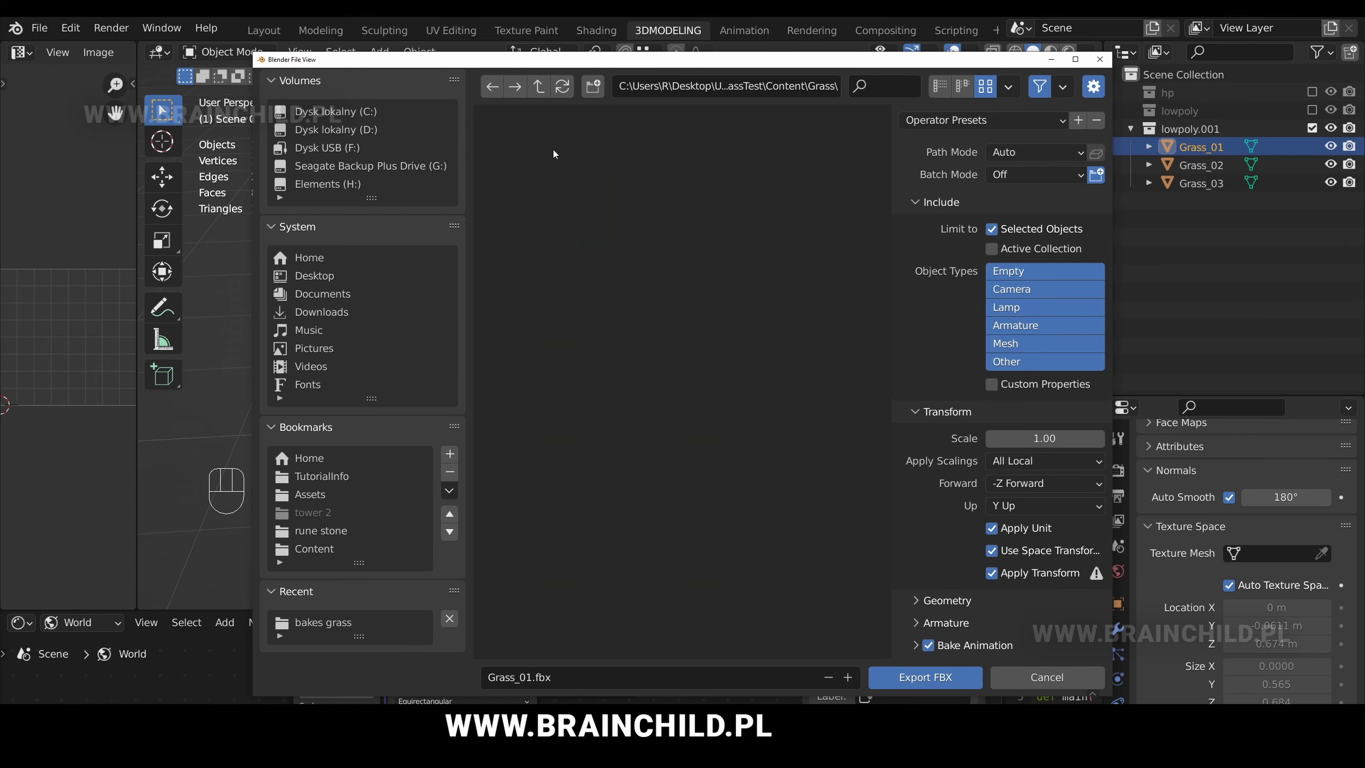
- Create the subfolders Meshes and Textures inside the Grass folder
{"action": "left_click", "coordinate": [593, 85]}
{"action": "type", "text": "Meshes"}
{"action": "key", "text": "Return"}
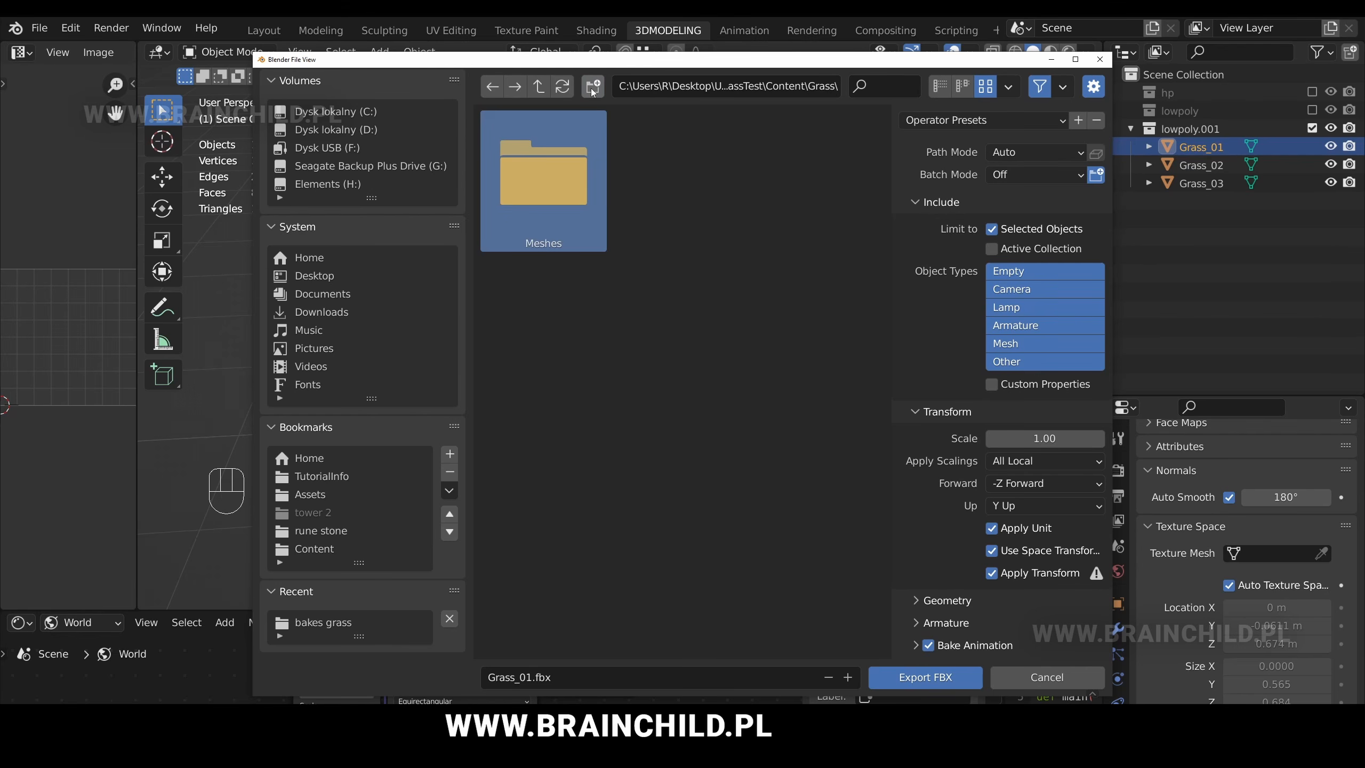
{"action": "left_click", "coordinate": [592, 89]}
{"action": "type", "text": "Textures"}
{"action": "key", "text": "Return"}
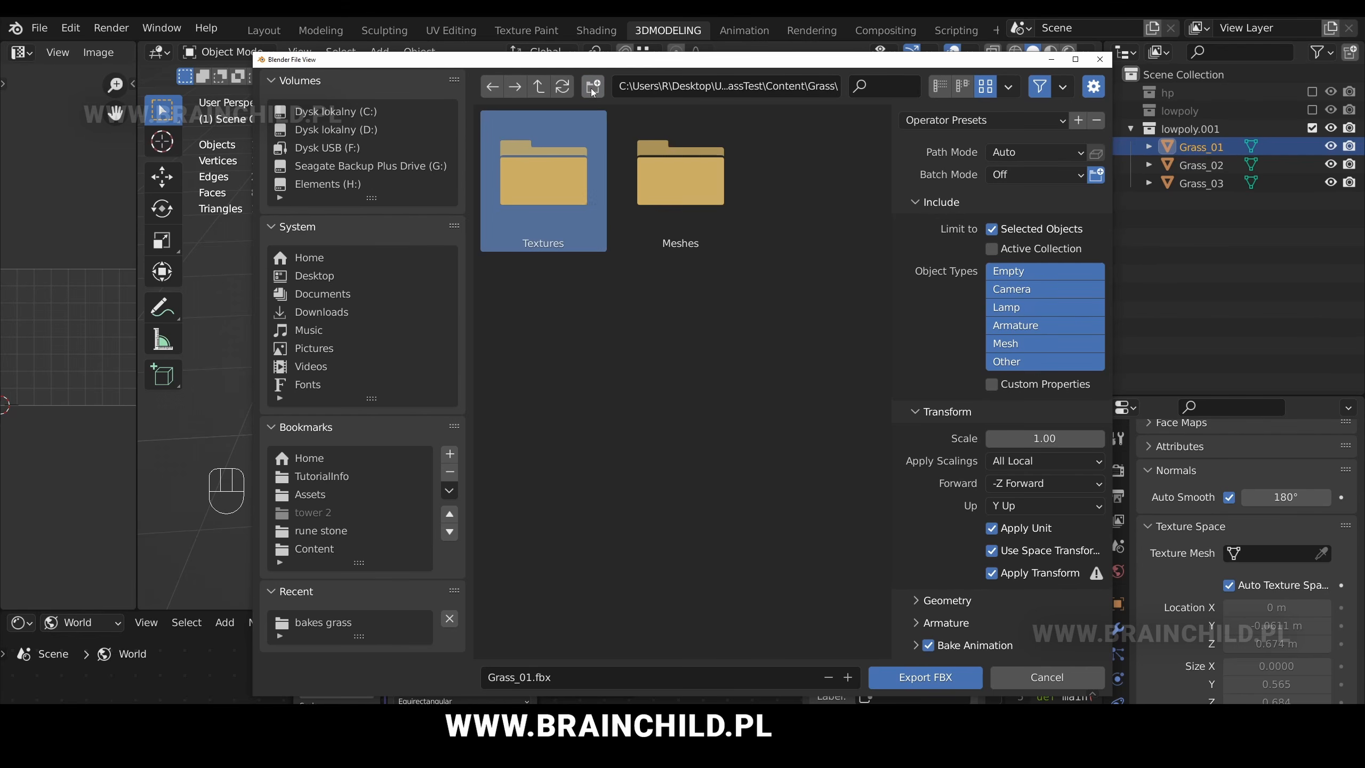
- Export the selected clump as Grass_01.fbx into the Meshes folder, keeping Face smoothing and Apply Modifiers, and save the Blender file
{"action": "double_click", "coordinate": [707, 185]}
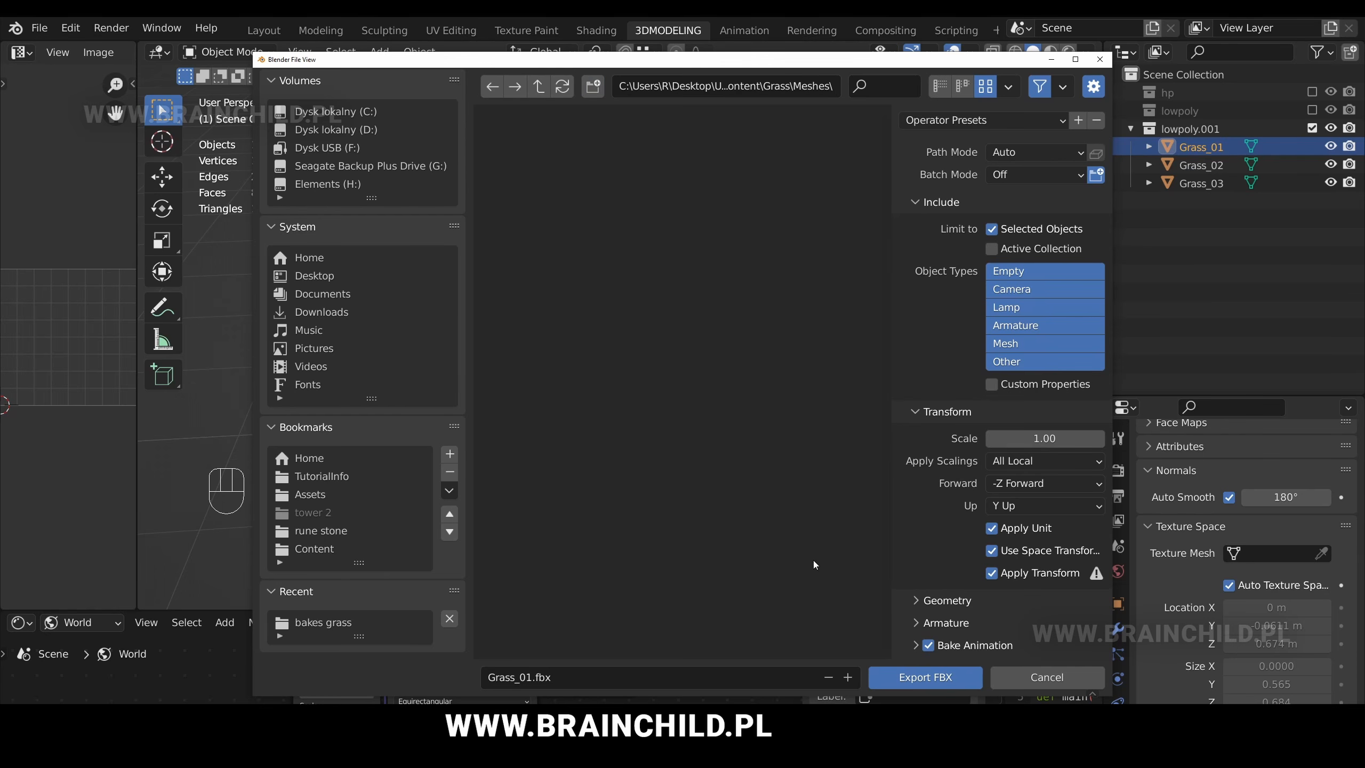
{"action": "left_click", "coordinate": [966, 122]}
{"action": "left_click", "coordinate": [938, 204]}
{"action": "left_click", "coordinate": [946, 623]}
{"action": "left_click", "coordinate": [947, 596]}
{"action": "scroll", "coordinate": [1006, 496], "scroll_direction": "down", "scroll_amount": 10}
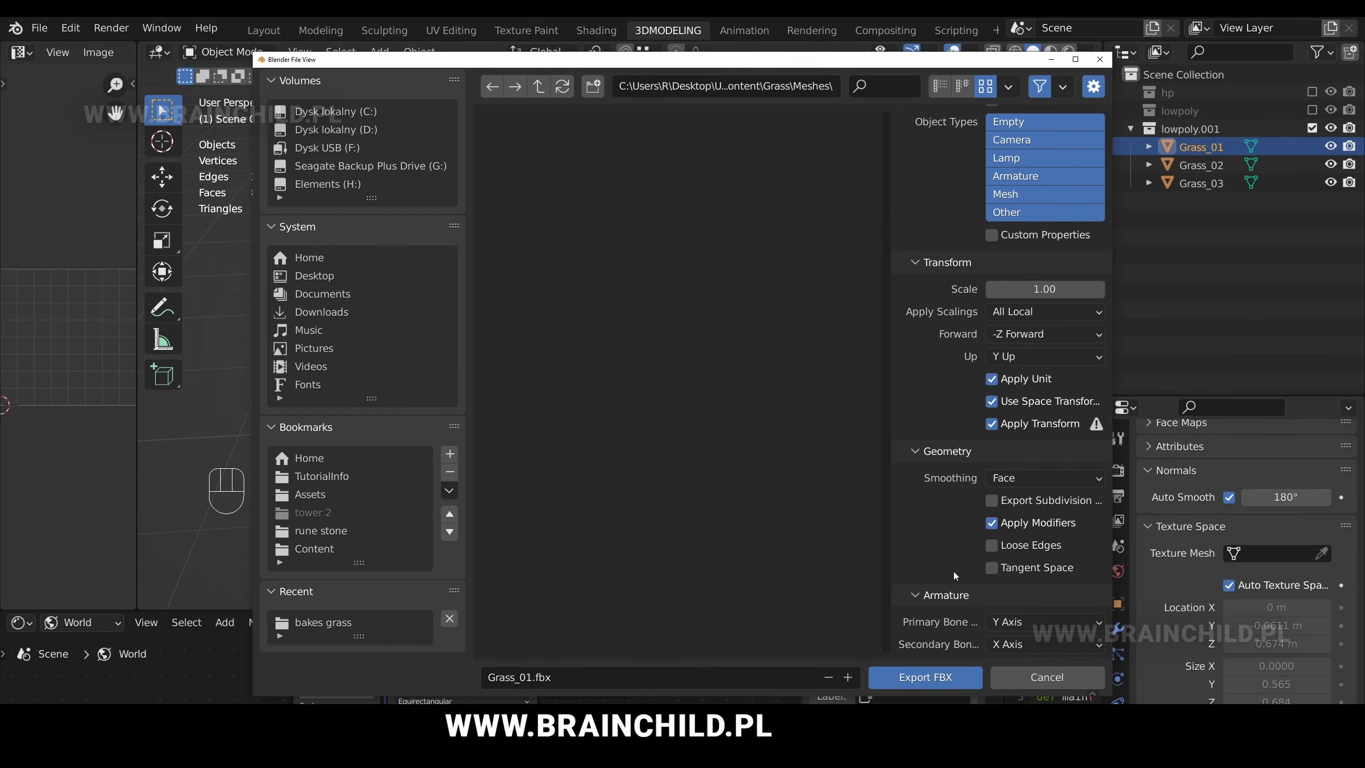
{"action": "left_click", "coordinate": [925, 677]}
{"action": "key", "text": "ctrl+s"}
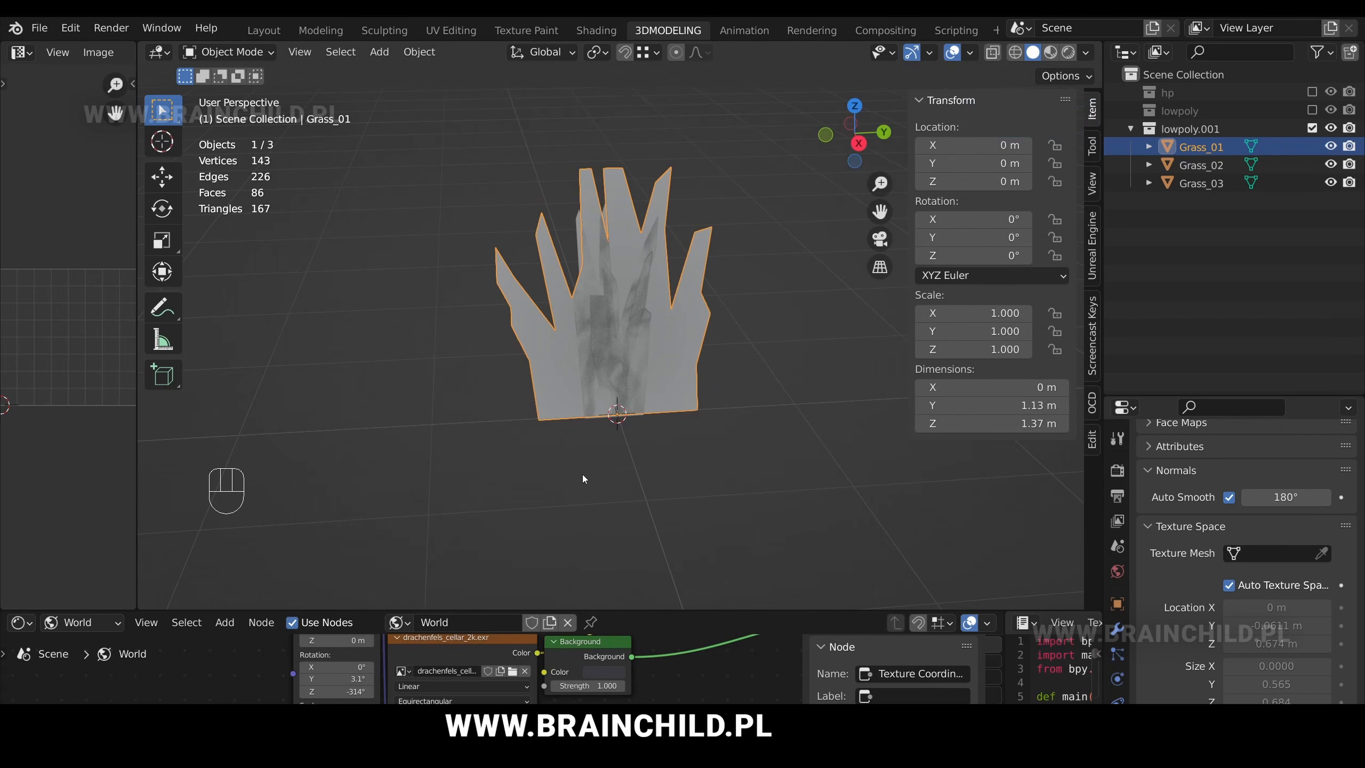
- Export the Grass_02 object as Grass_02.fbx into the Meshes folder
{"action": "left_click", "coordinate": [1202, 165]}
{"action": "key", "text": "q"}
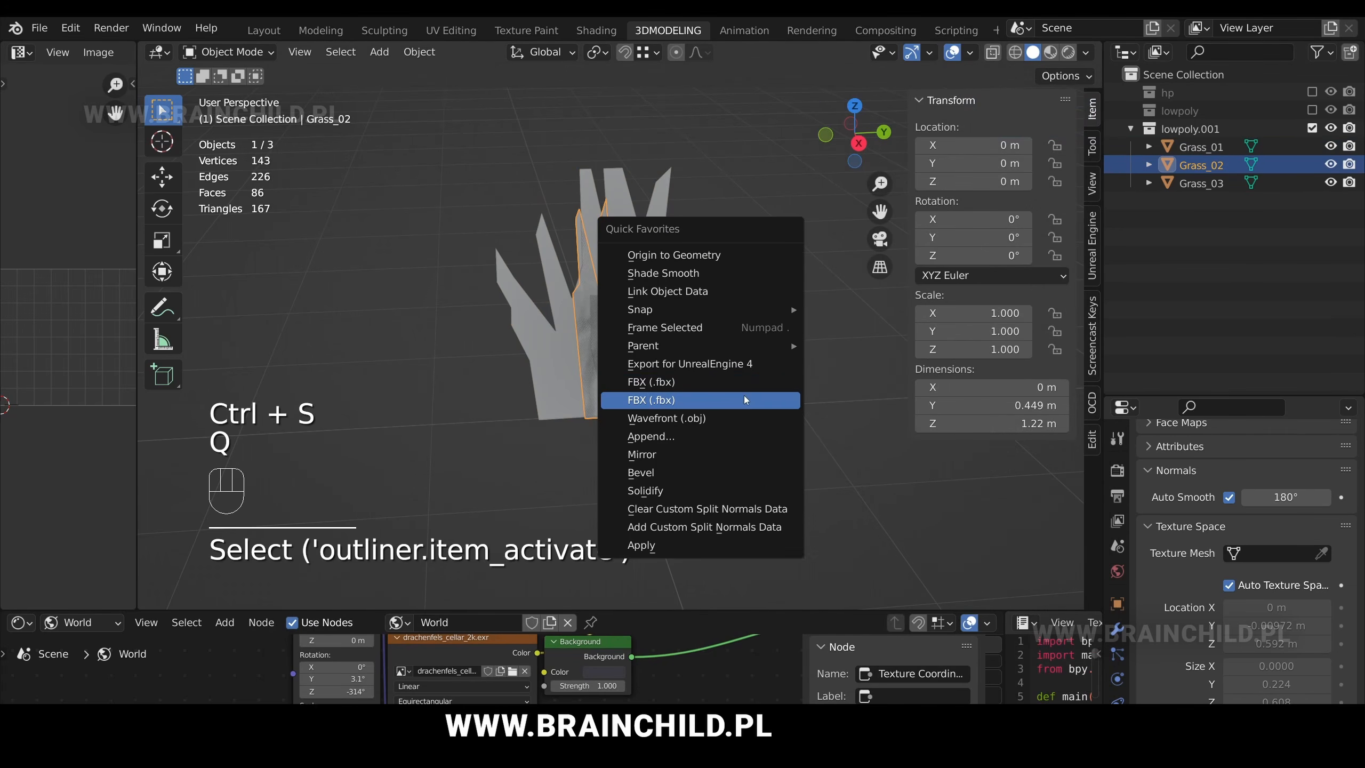
{"action": "left_click", "coordinate": [744, 395]}
{"action": "left_click", "coordinate": [846, 676]}
{"action": "left_click", "coordinate": [877, 675]}
- Export the Grass_03 object as Grass_03.fbx into the Meshes folder
{"action": "left_click", "coordinate": [1202, 182]}
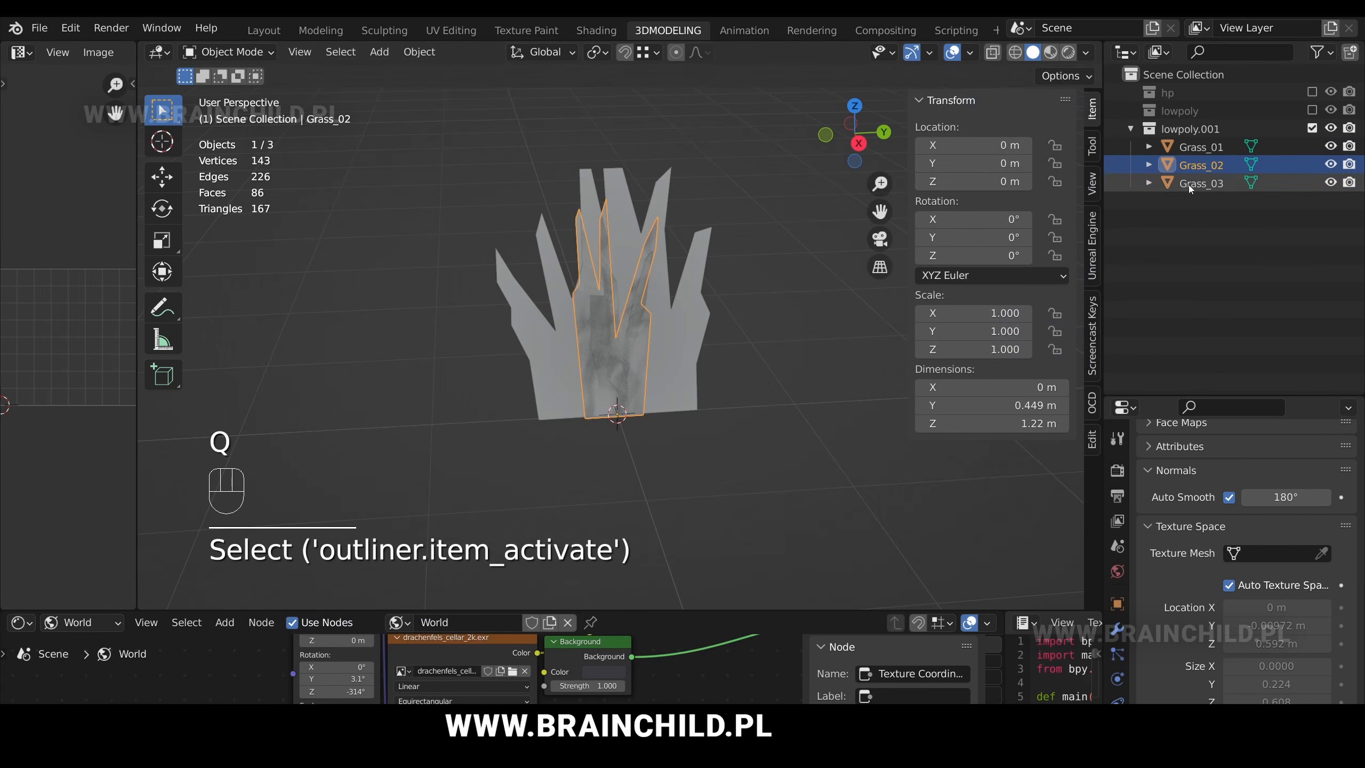
{"action": "key", "text": "q"}
{"action": "left_click", "coordinate": [712, 349]}
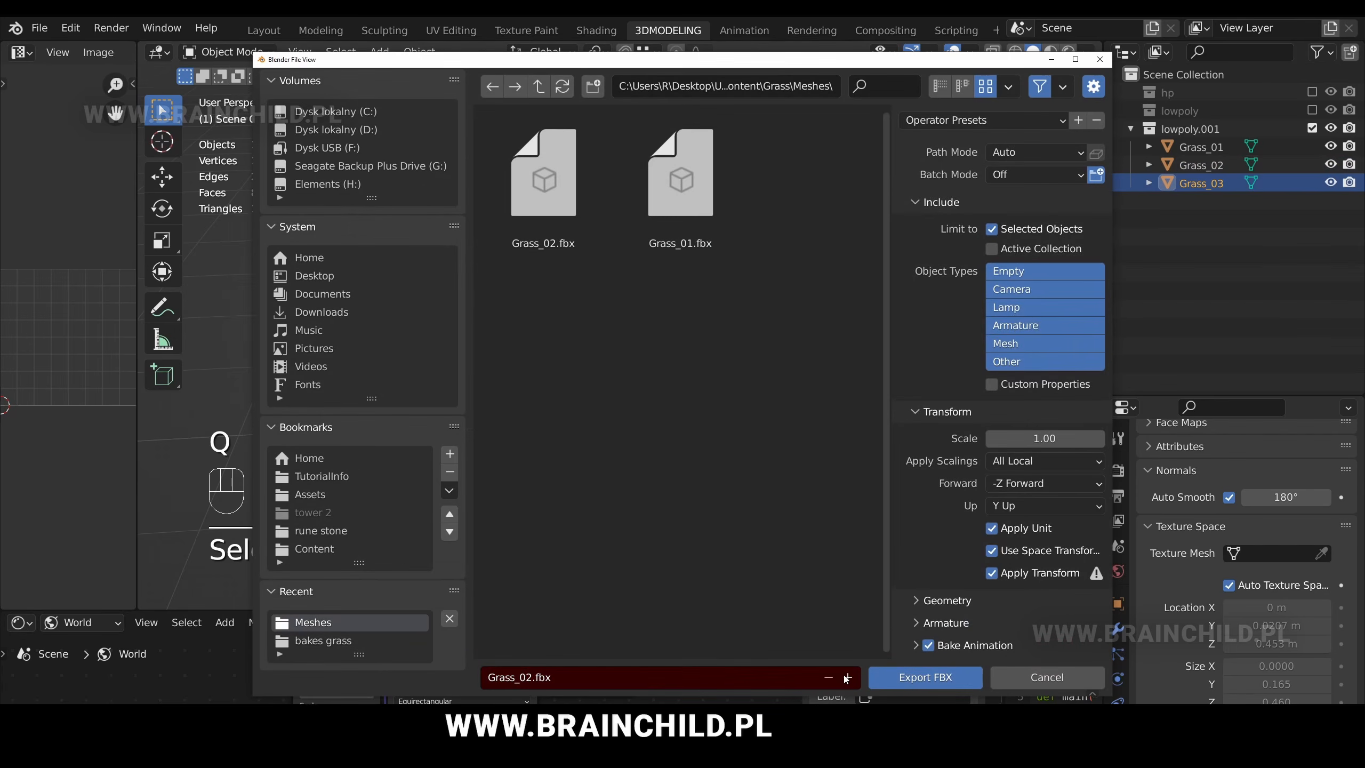
{"action": "left_click", "coordinate": [846, 675]}
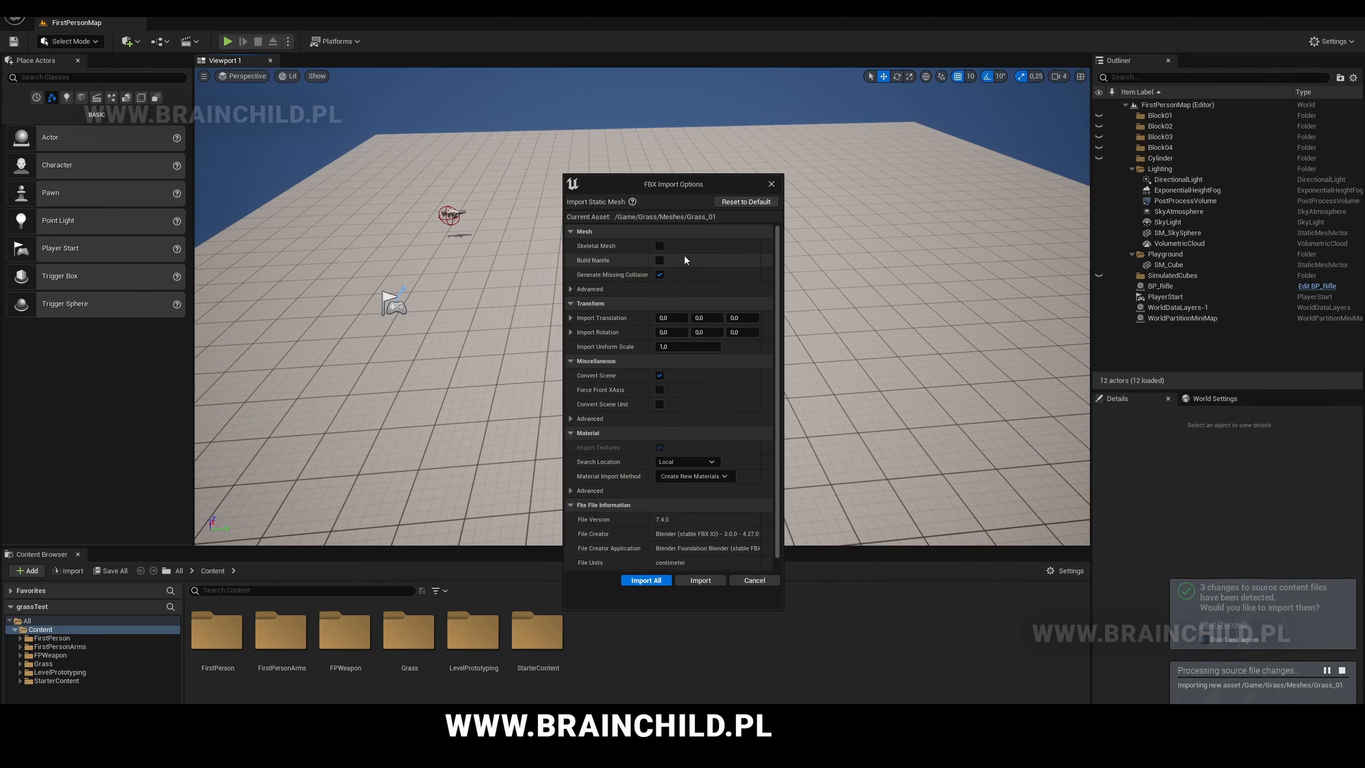
- Import all grass FBX meshes in Unreal Engine and place Grass_02 and Grass_03 on the level floor
{"action": "left_click", "coordinate": [645, 580]}
{"action": "left_click_drag", "start_coordinate": [280, 634], "coordinate": [668, 291]}
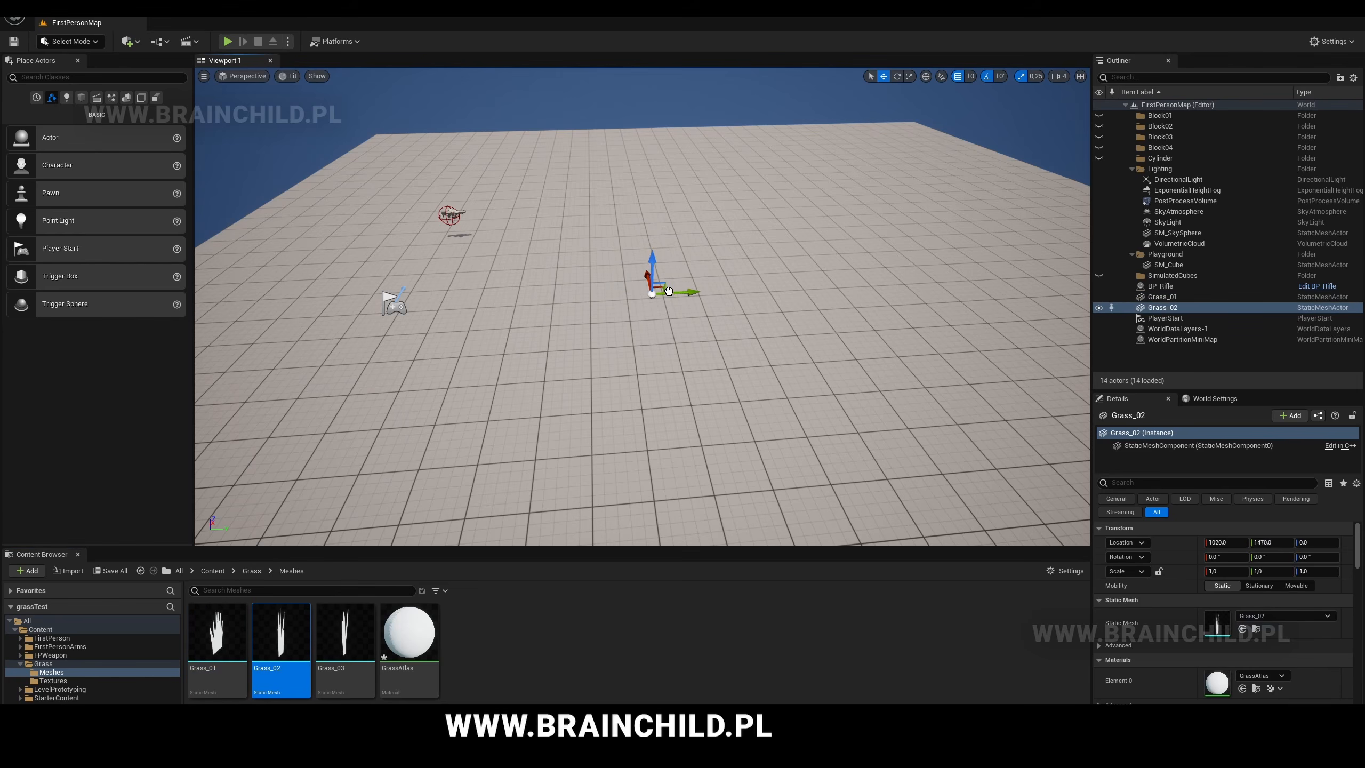
{"action": "left_click_drag", "start_coordinate": [345, 633], "coordinate": [607, 285]}
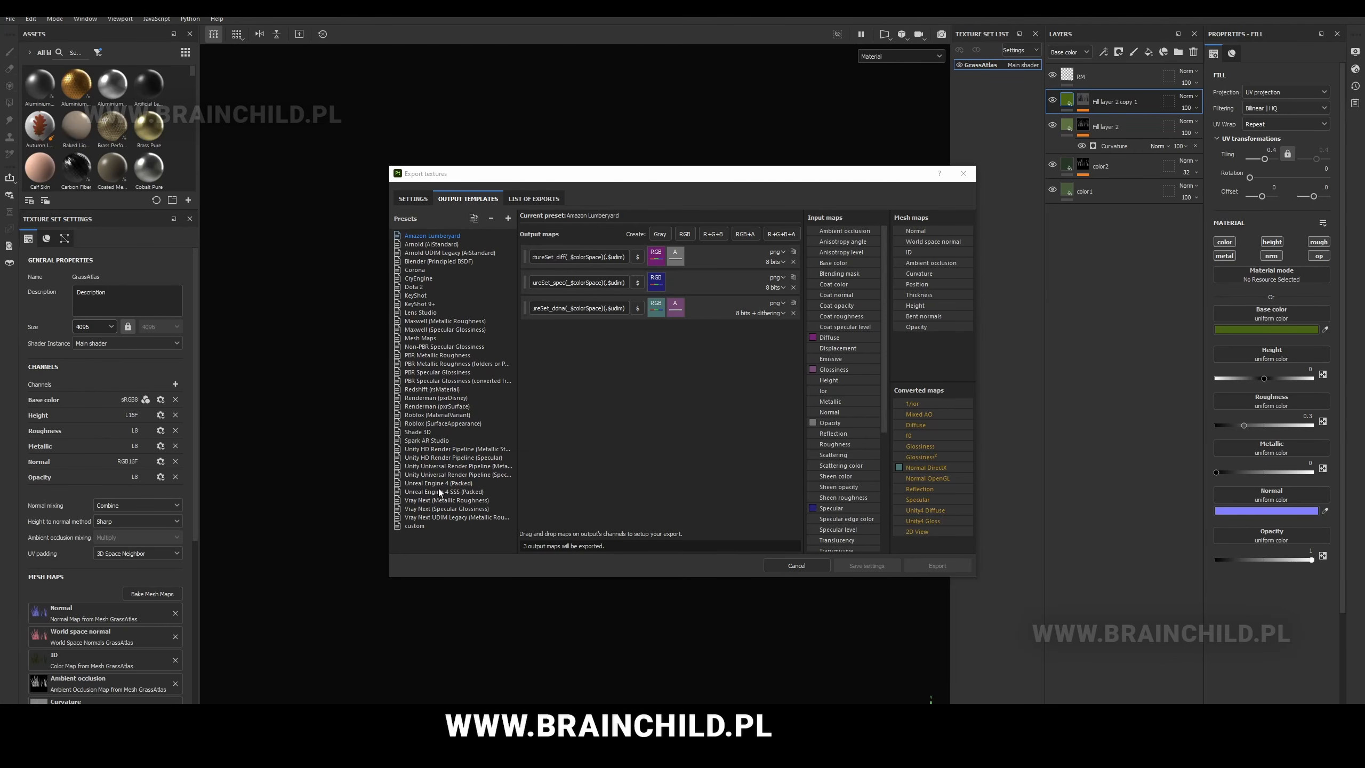
- Switch to Substance Painter and choose the Unreal Engine 4 (Packed) output template for the texture export
{"action": "left_click", "coordinate": [439, 483]}
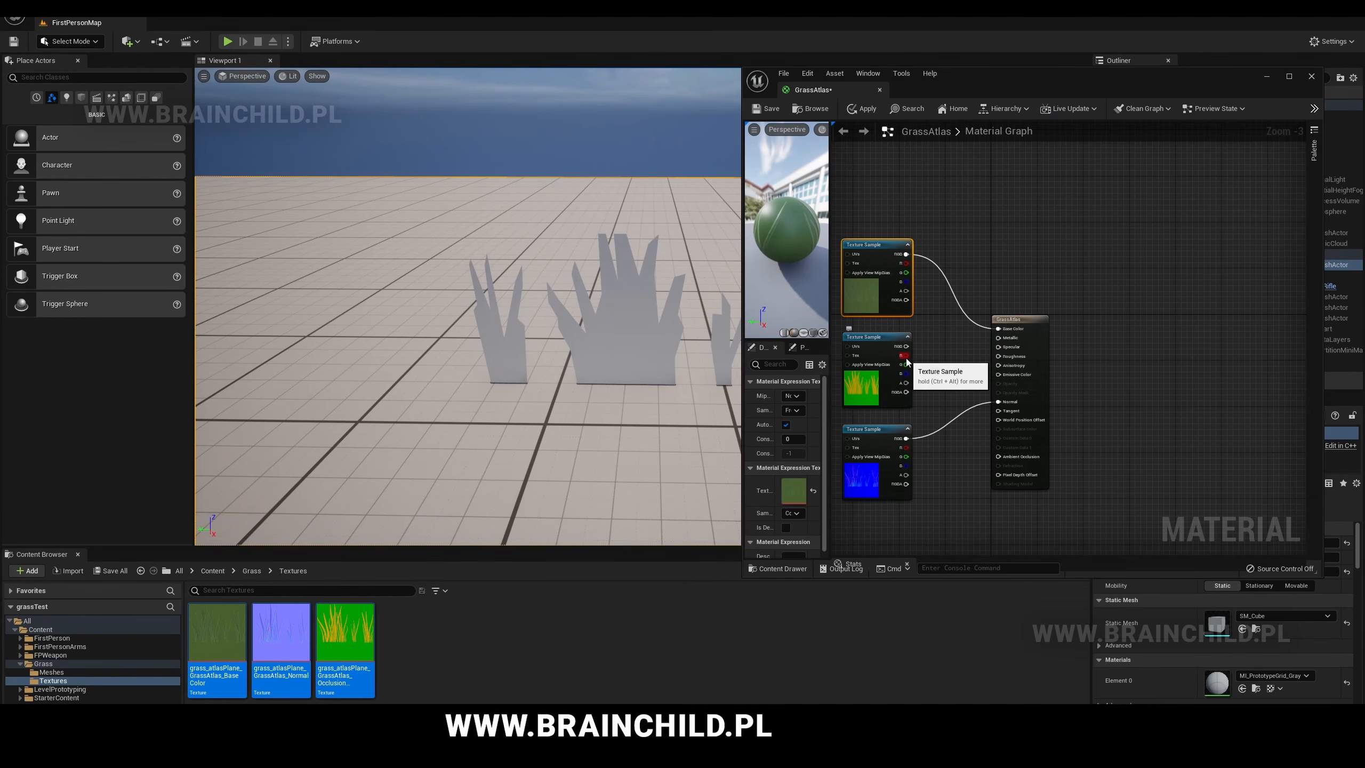
- Wire the packed occlusion texture into the GrassAtlas material: red to Ambient Occlusion, green to Roughness and blue to Metallic
{"action": "left_click_drag", "start_coordinate": [906, 355], "coordinate": [1001, 457]}
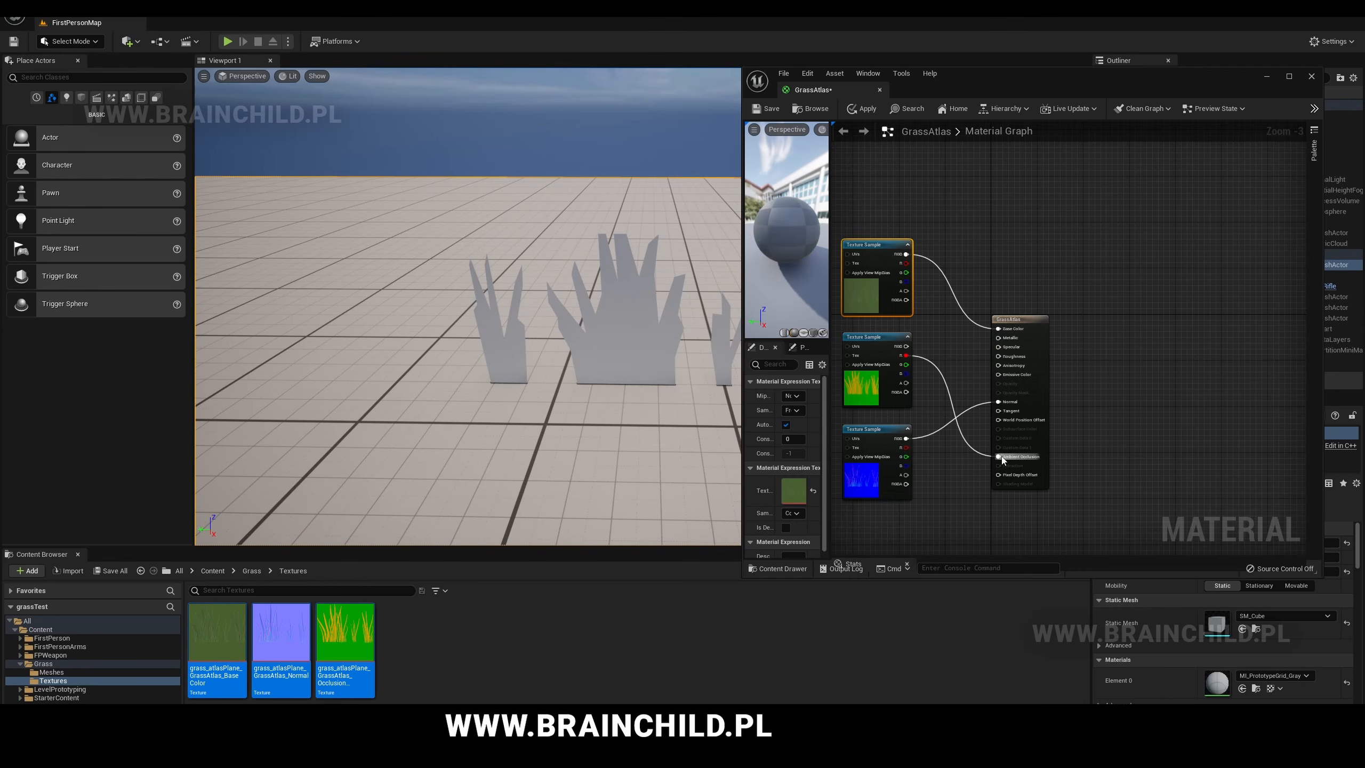
{"action": "right_click_drag", "start_coordinate": [628, 384], "coordinate": [596, 381]}
{"action": "scroll", "coordinate": [627, 384], "scroll_direction": "up", "scroll_amount": 3}
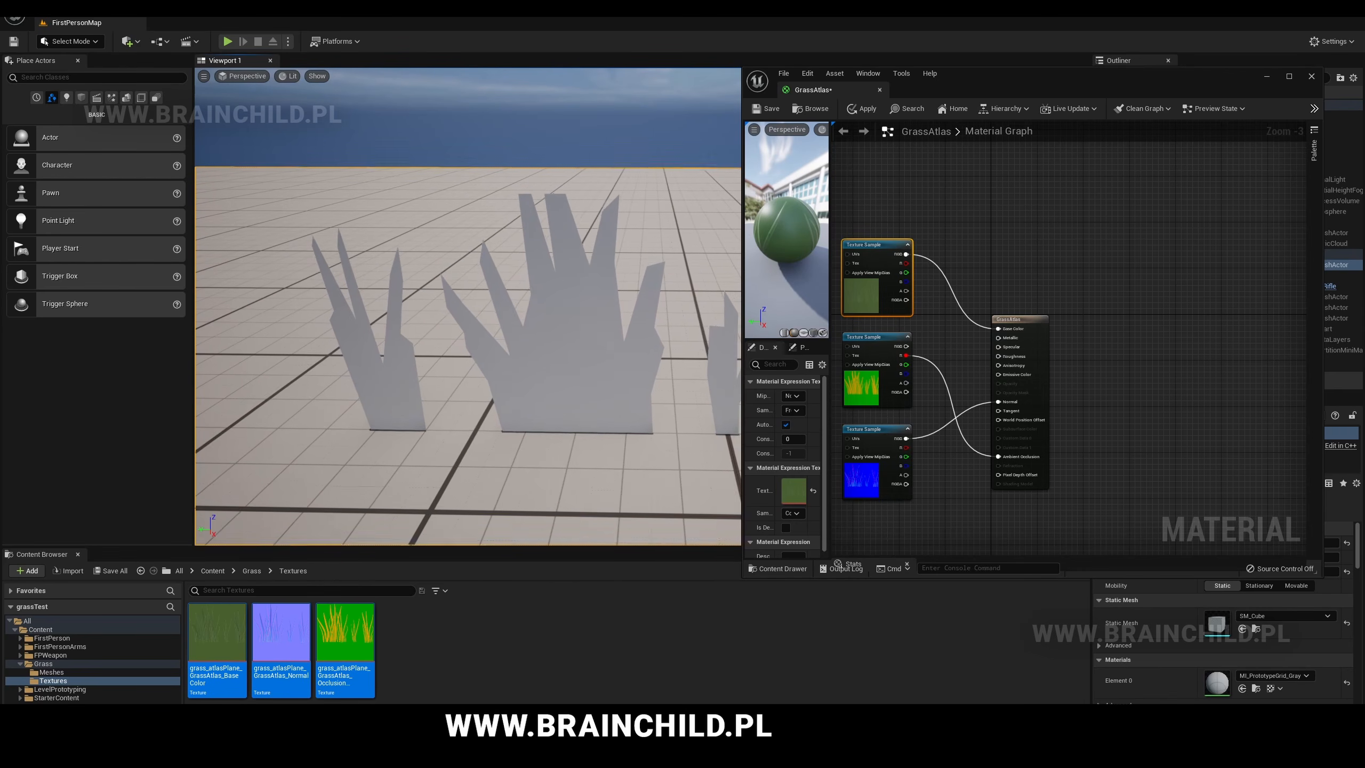
{"action": "left_click_drag", "start_coordinate": [906, 376], "coordinate": [1001, 338]}
{"action": "left_click_drag", "start_coordinate": [904, 365], "coordinate": [1011, 362]}
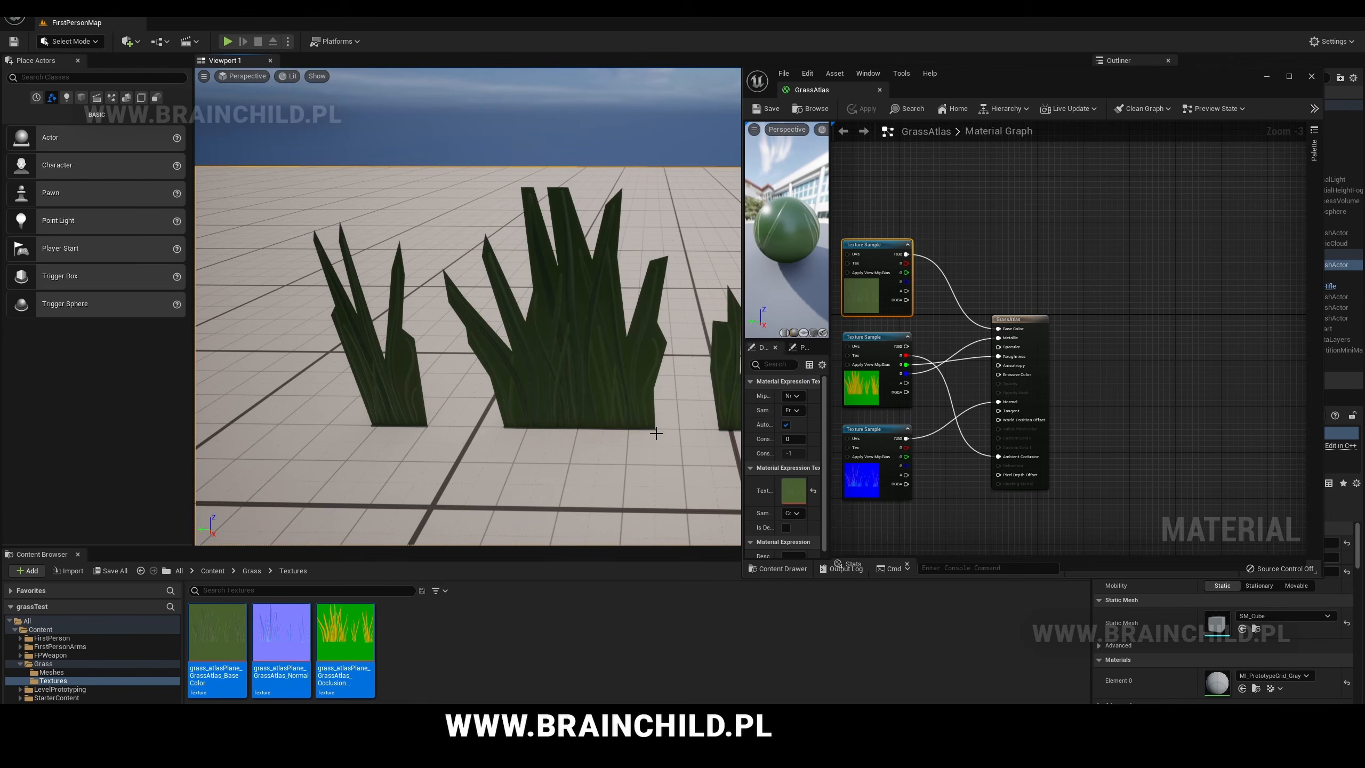
{"action": "middle_click_drag", "start_coordinate": [650, 432], "coordinate": [670, 427]}
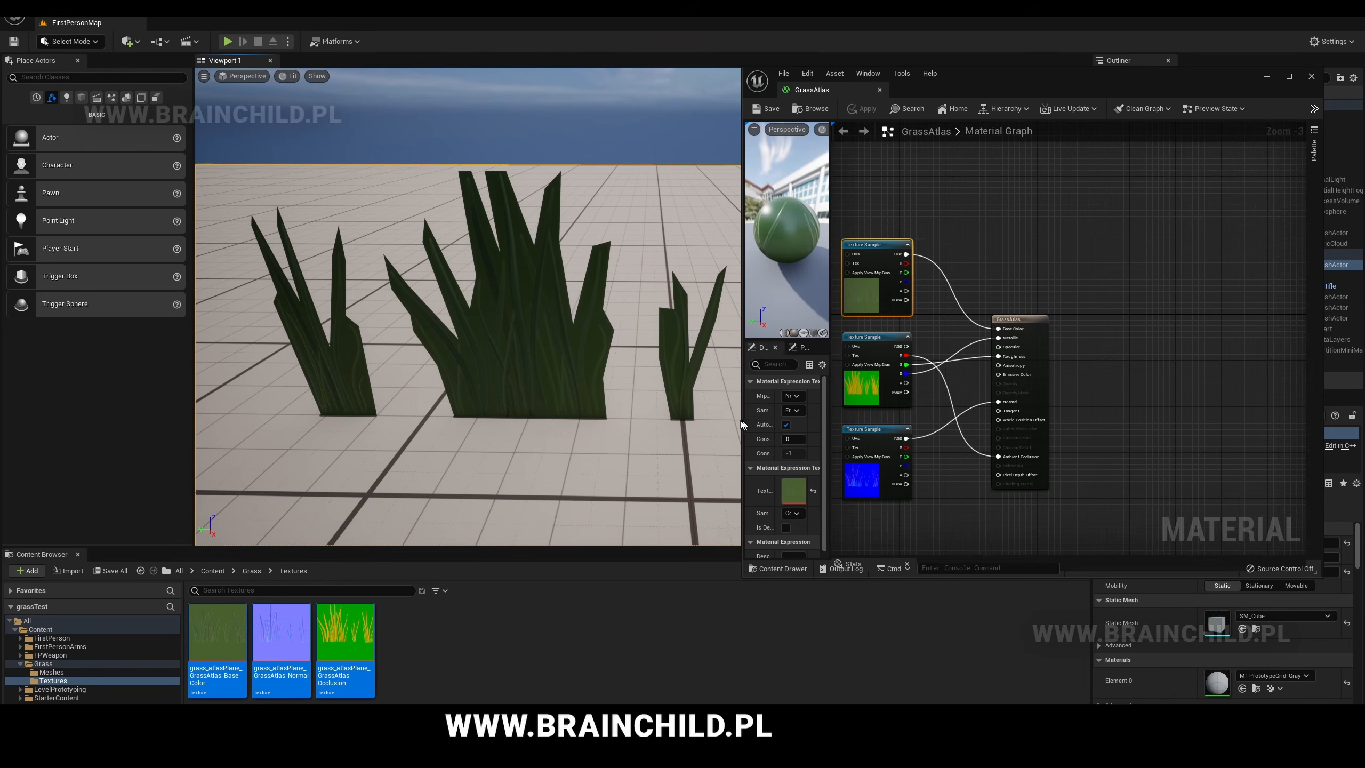
- Set the GrassAtlas material to Masked blend mode with the Two Sided Foliage shading model and enable Two Sided
{"action": "left_click_drag", "start_coordinate": [742, 423], "coordinate": [323, 419]}
{"action": "left_click", "coordinate": [764, 254]}
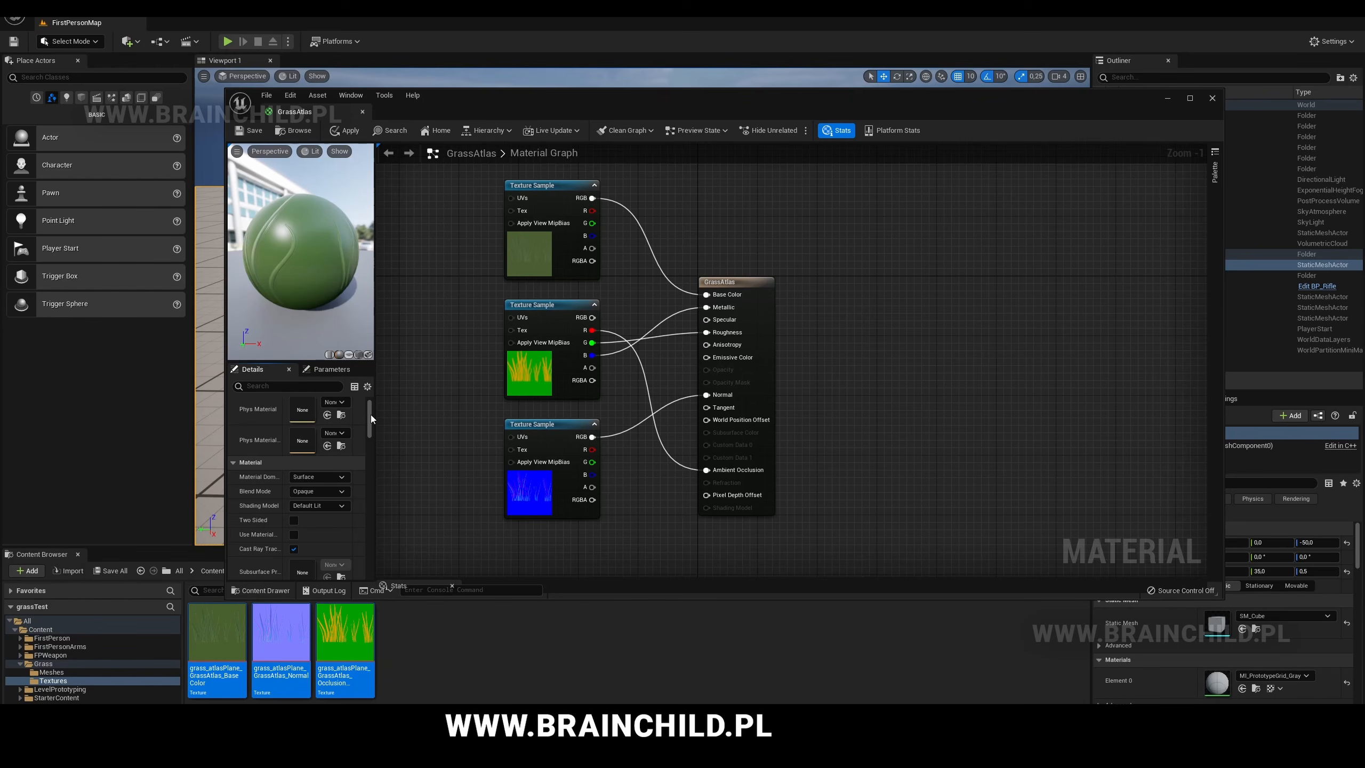
{"action": "left_click", "coordinate": [311, 491]}
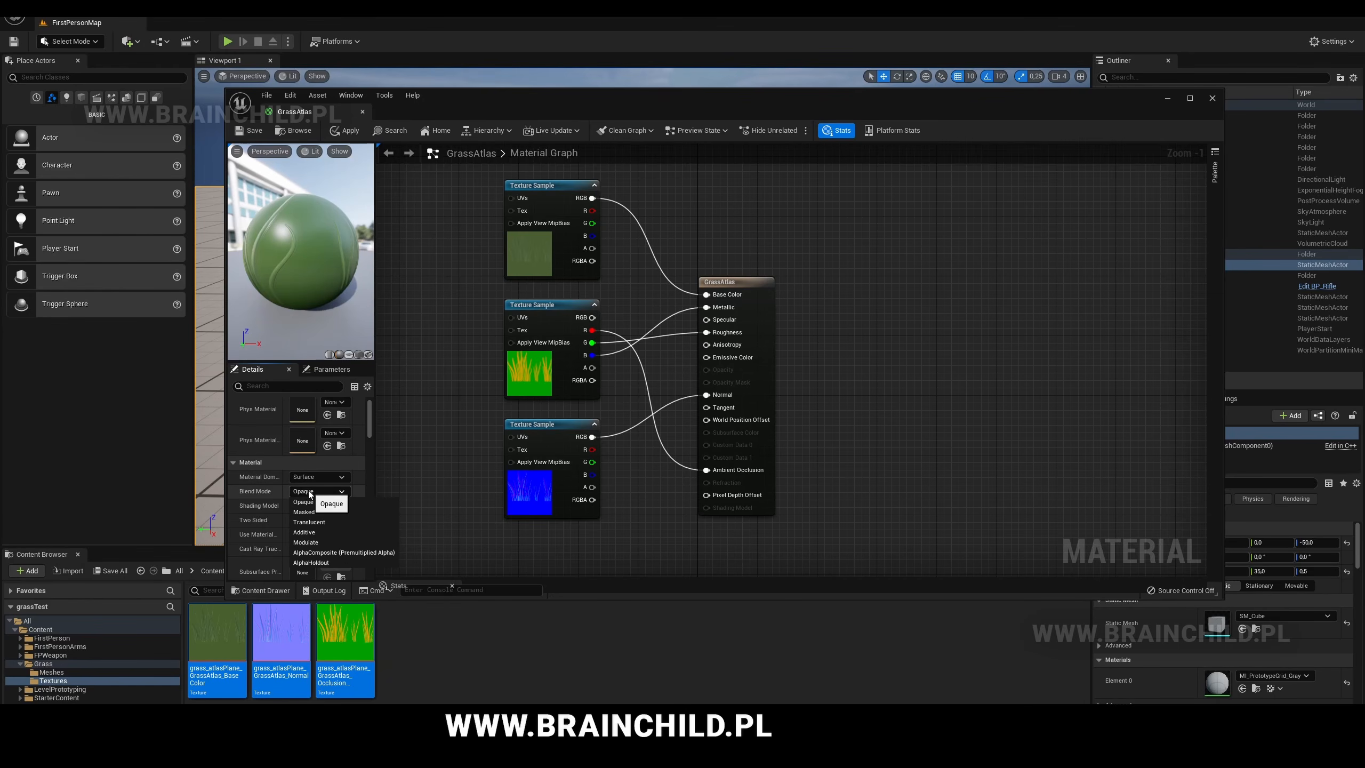
{"action": "left_click", "coordinate": [310, 508]}
{"action": "left_click", "coordinate": [311, 507]}
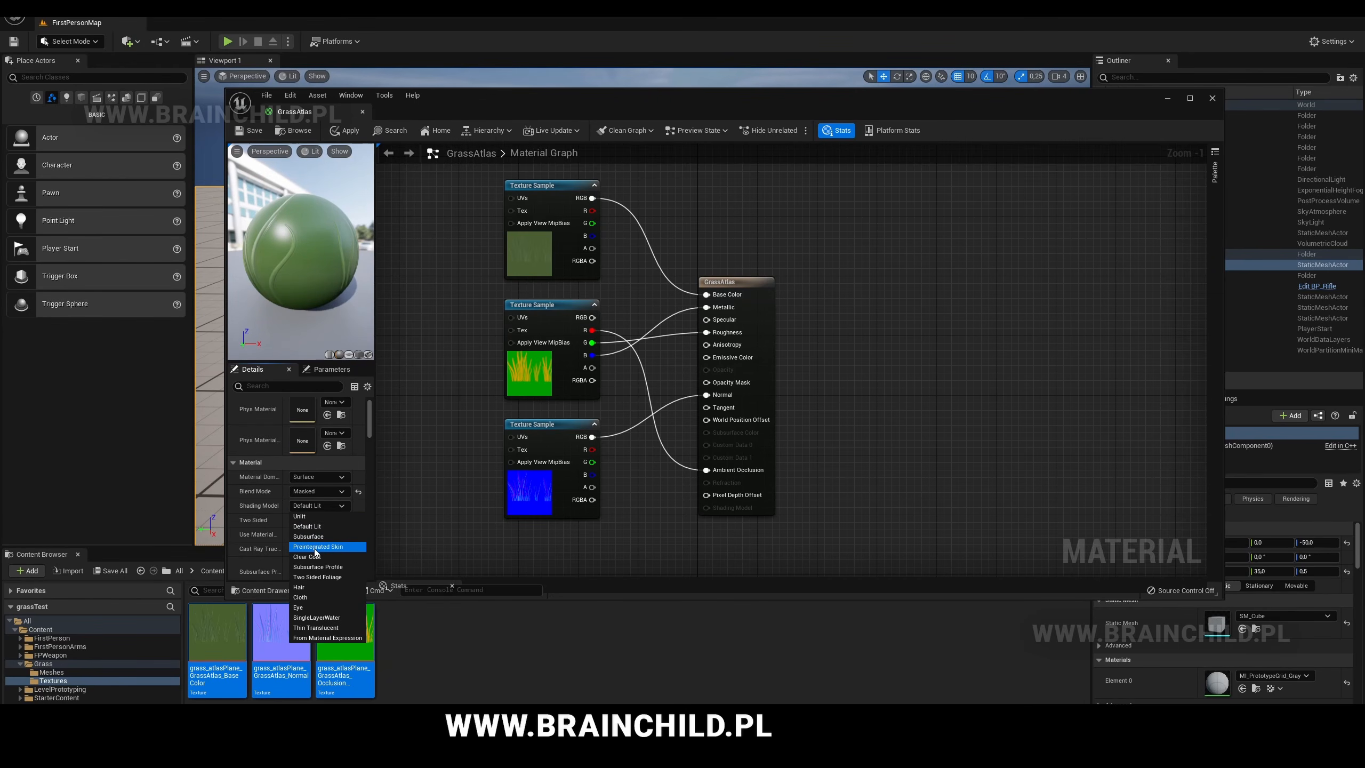
{"action": "left_click", "coordinate": [315, 577]}
{"action": "left_click", "coordinate": [293, 519]}
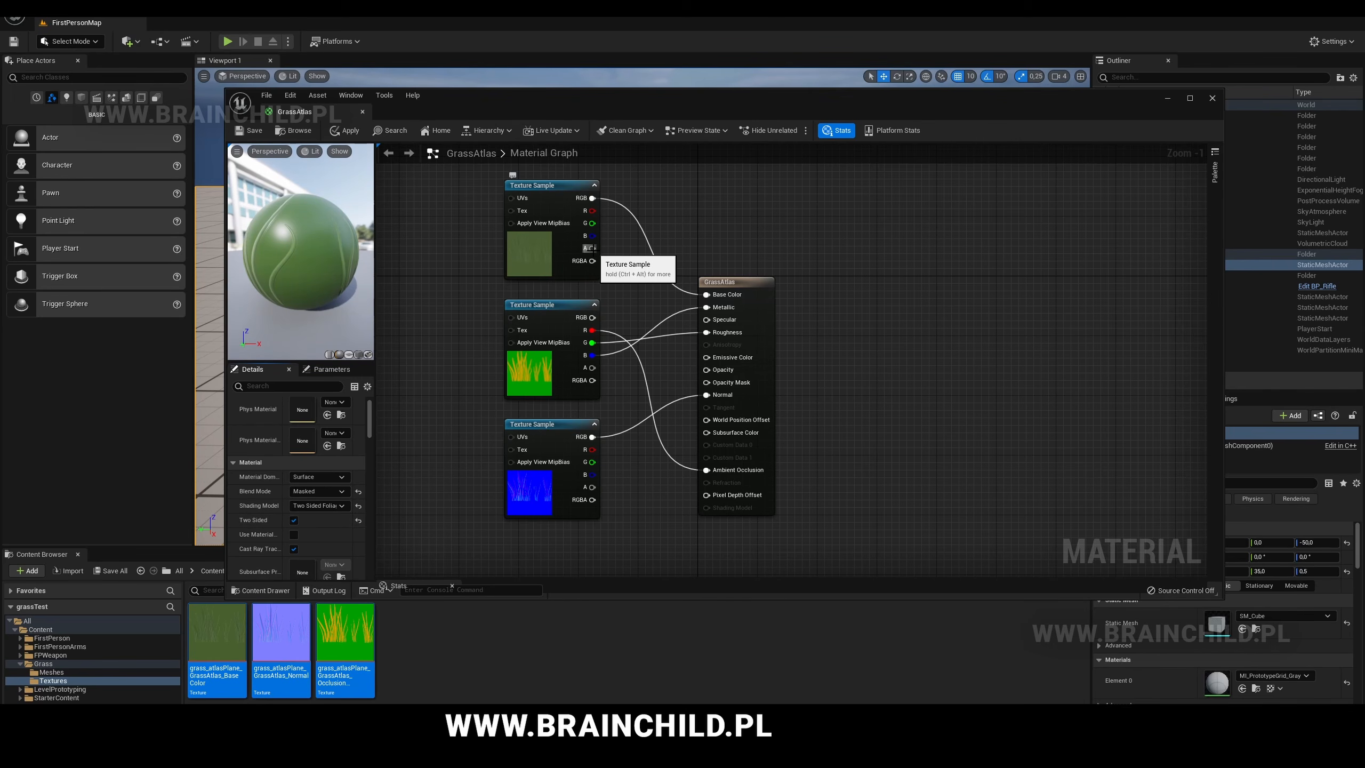
- Connect the base color texture's alpha to Opacity Mask and save the GrassAtlas material
{"action": "left_click_drag", "start_coordinate": [591, 248], "coordinate": [706, 382]}
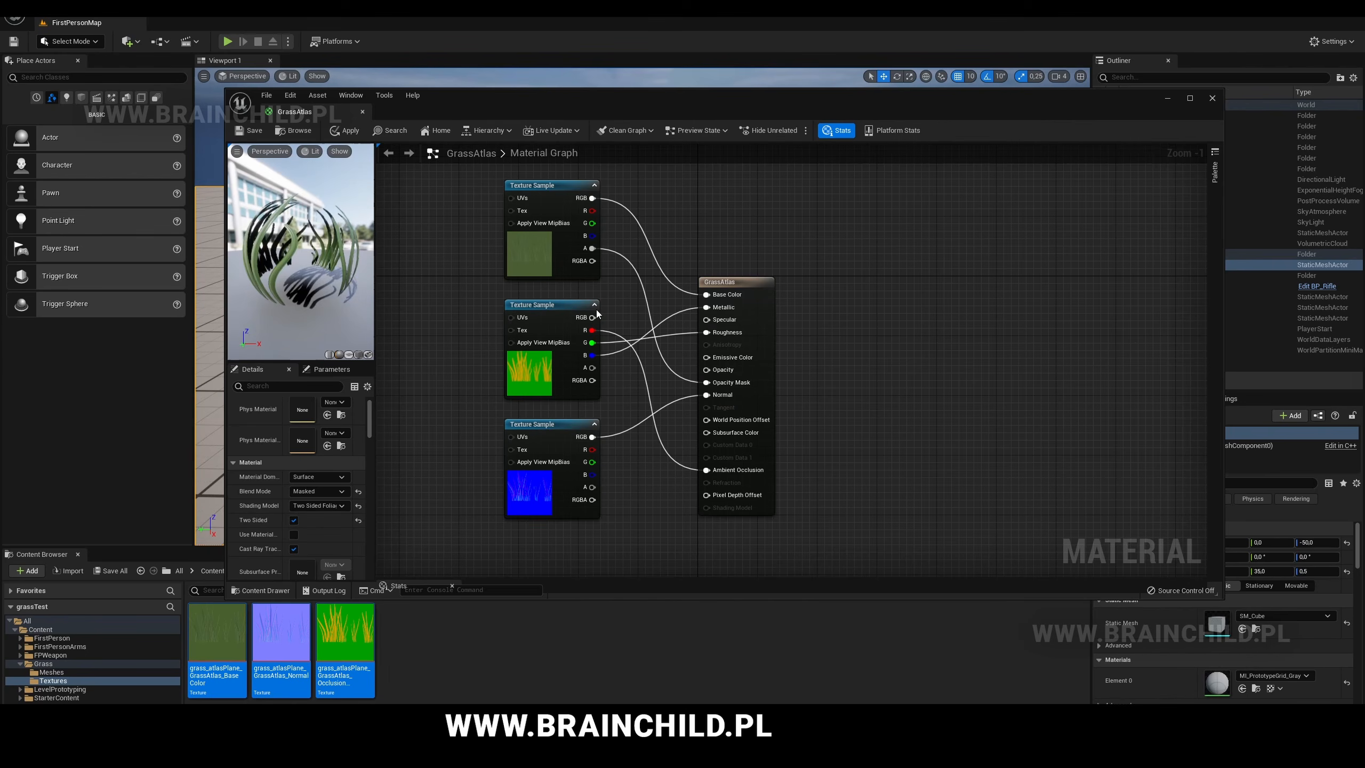
{"action": "left_click_drag", "start_coordinate": [365, 274], "coordinate": [223, 154]}
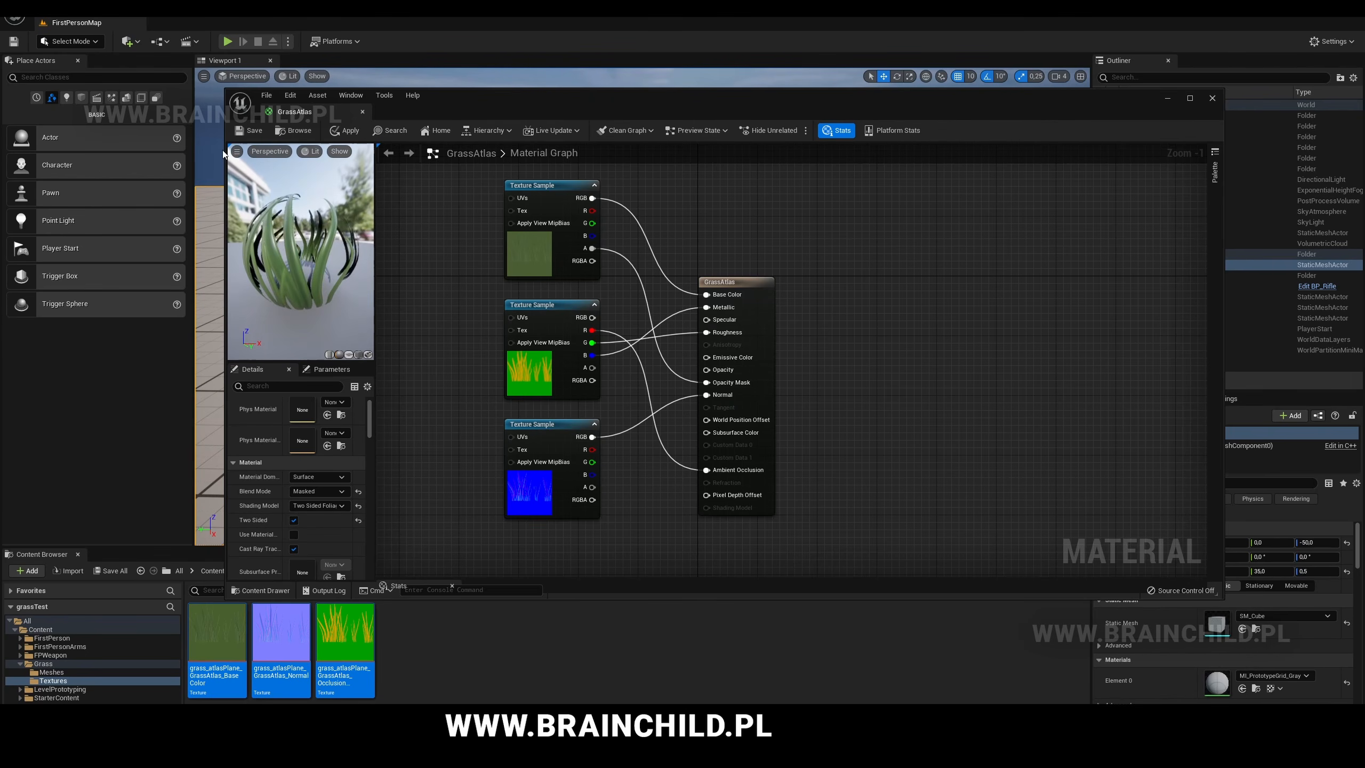
{"action": "left_click", "coordinate": [247, 131]}
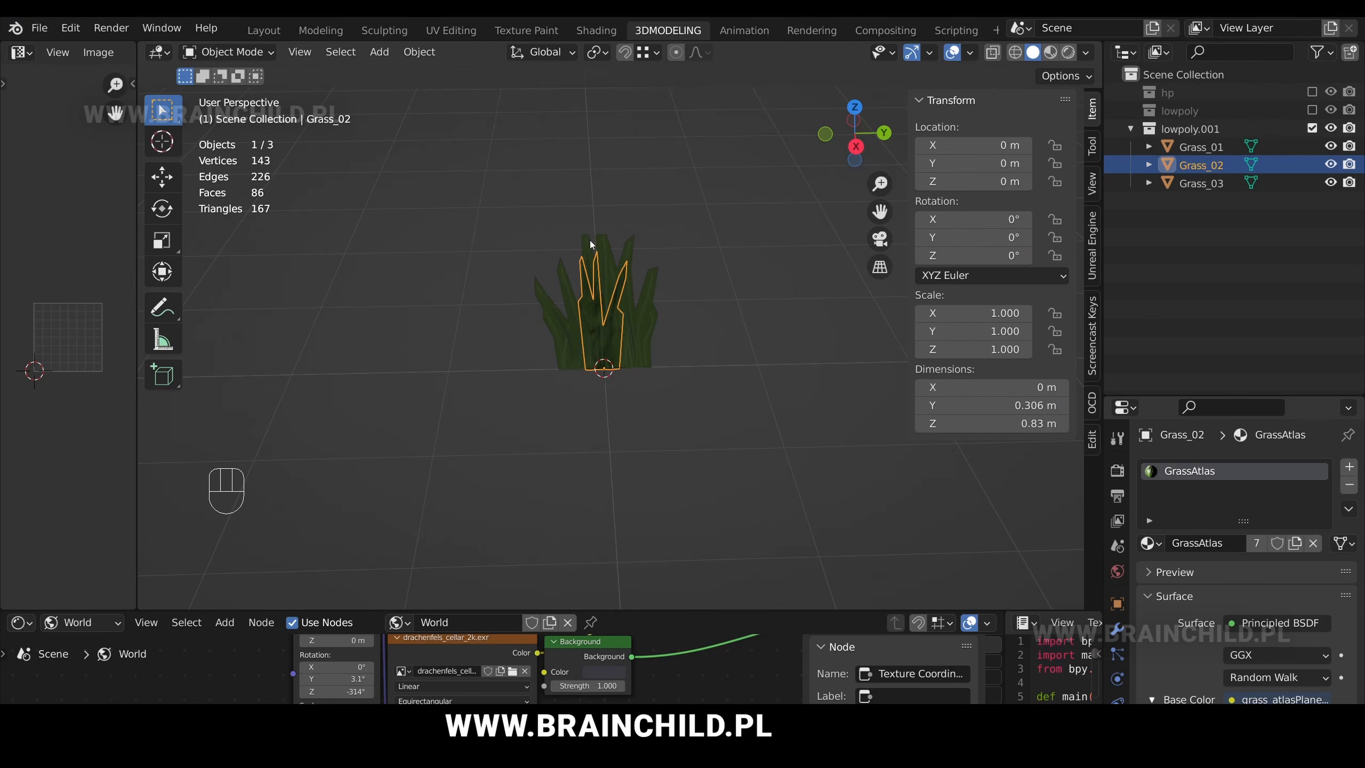
- In Blender, move Grass_02's lower central vertex column about 0.056 m along X with proportional editing
{"action": "left_click", "coordinate": [637, 232], "text": "shift"}
{"action": "mouse_move", "coordinate": [642, 245]}
{"action": "middle_mouse_down"}
{"action": "mouse_move", "coordinate": [619, 246]}
{"action": "mouse_move", "coordinate": [649, 249]}
{"action": "middle_mouse_up"}
{"action": "key", "text": "Tab"}
{"action": "scroll", "coordinate": [641, 298], "scroll_direction": "up", "scroll_amount": 2}
{"action": "left_click", "coordinate": [627, 303]}
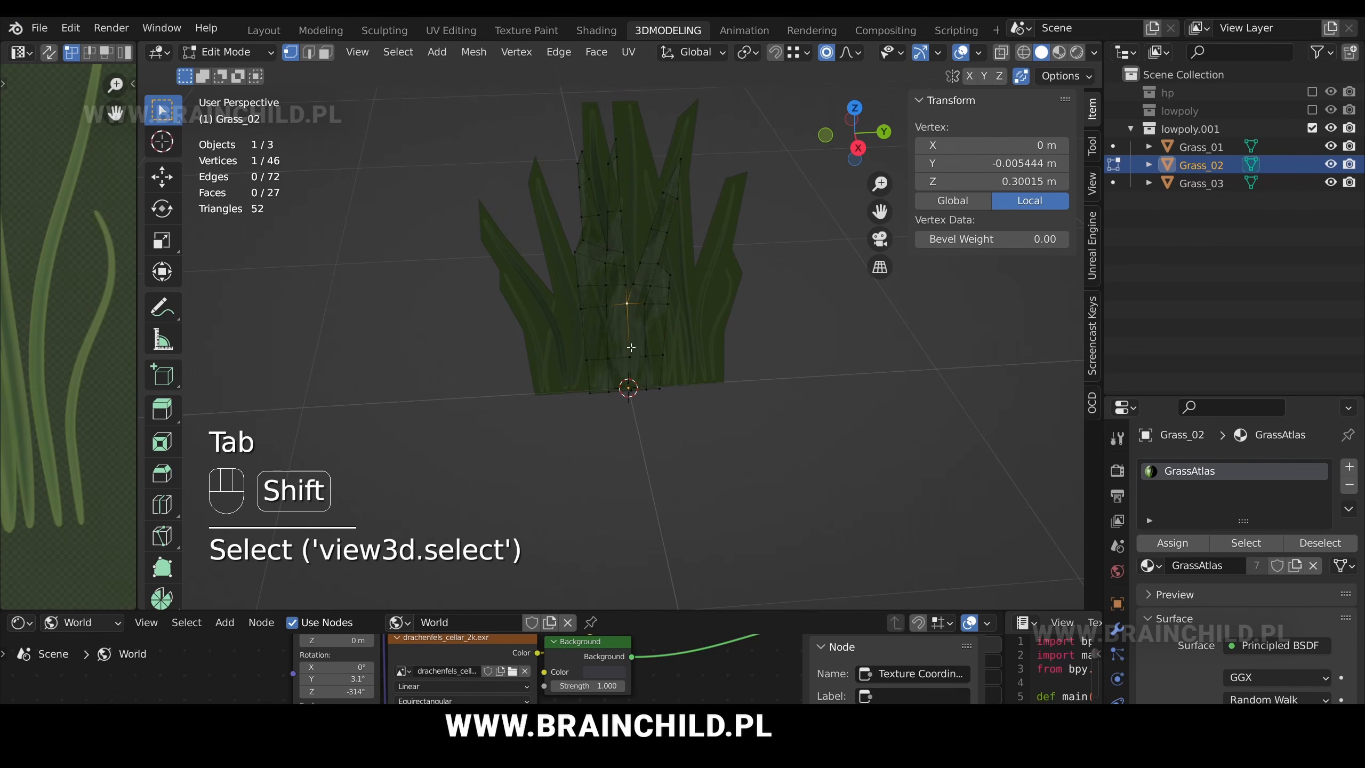
{"action": "left_click", "coordinate": [629, 357], "text": "ctrl"}
{"action": "middle_click_drag", "start_coordinate": [735, 129], "coordinate": [756, 132]}
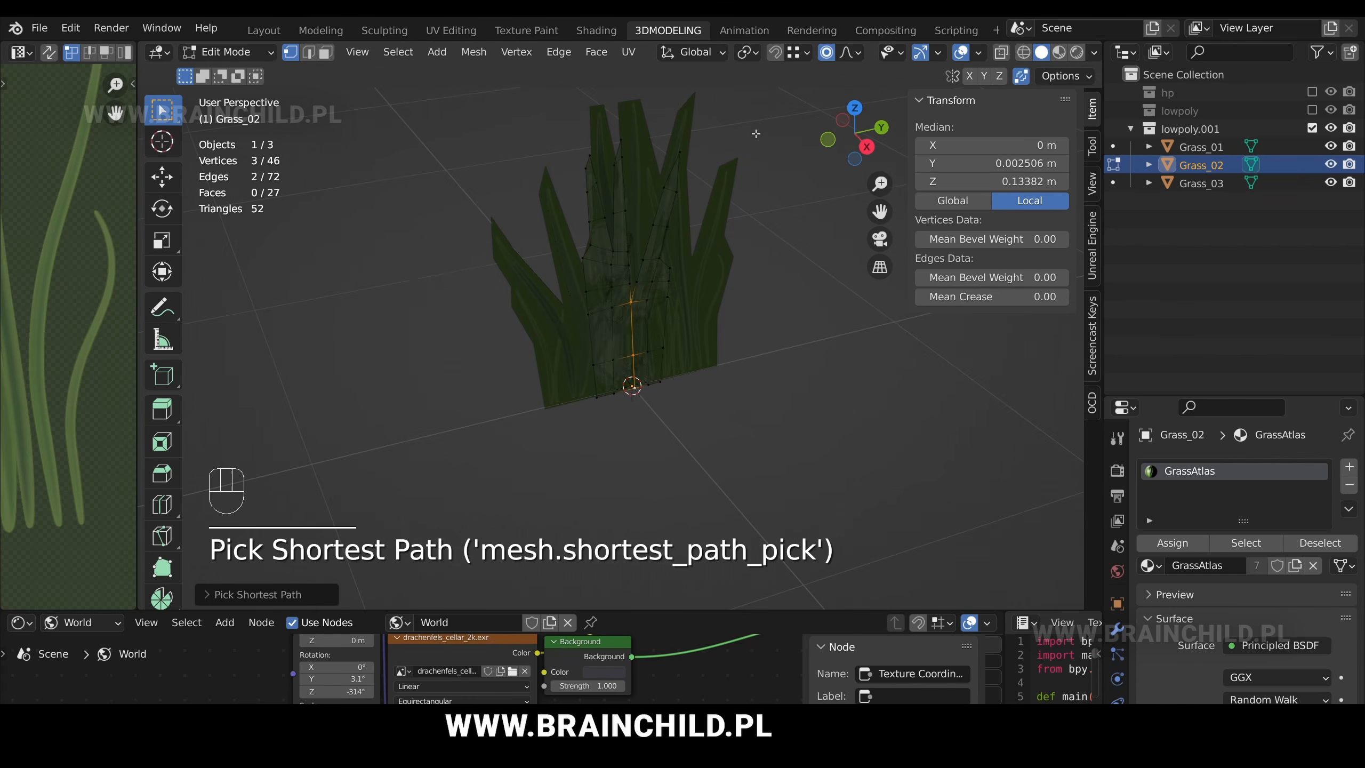
{"action": "middle_click_drag", "start_coordinate": [660, 217], "coordinate": [685, 222]}
{"action": "key", "text": "g"}
{"action": "key", "text": "x"}
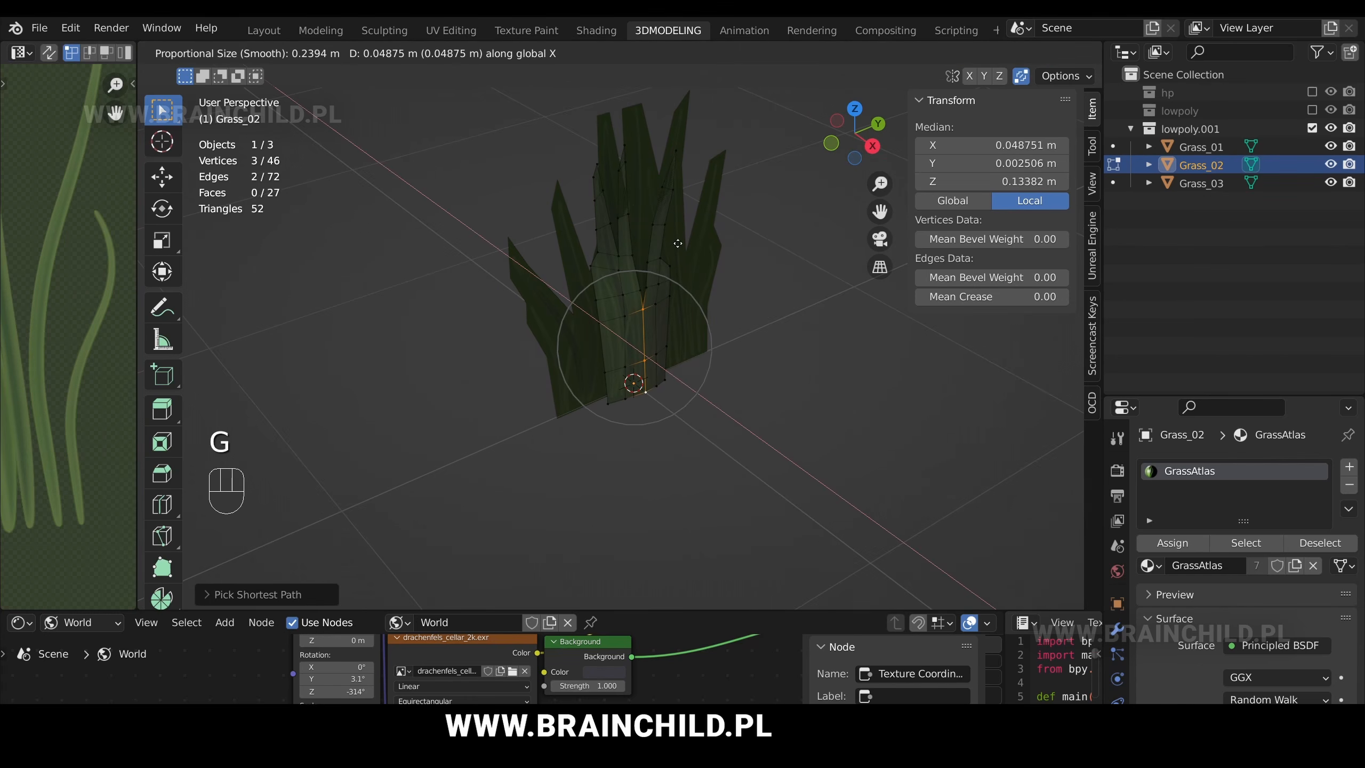
{"action": "left_click", "coordinate": [679, 245]}
{"action": "middle_click_drag", "start_coordinate": [679, 245], "coordinate": [671, 184]}
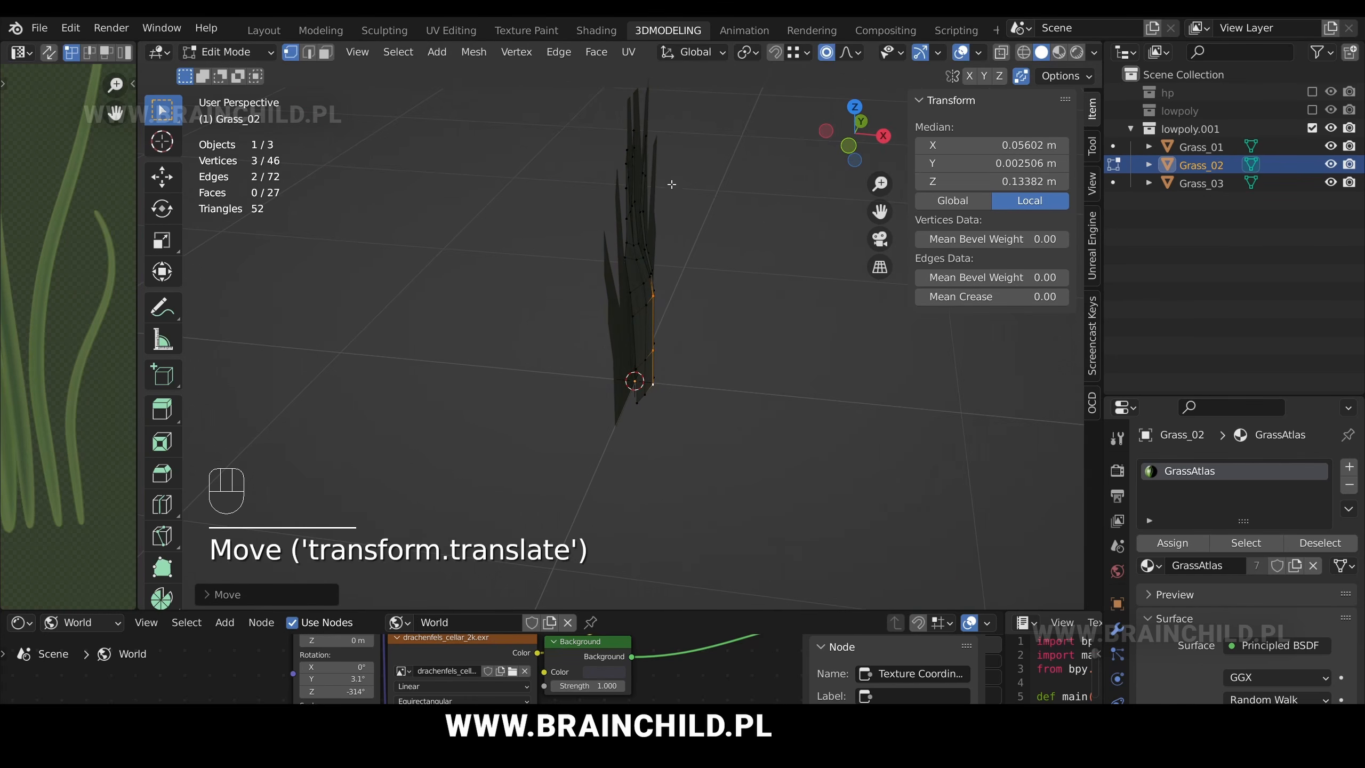
- Rotate a tall Grass_02 blade's tip vertex with proportional editing, bending it to about 0.055 m on X
{"action": "left_click", "coordinate": [637, 137]}
{"action": "middle_click_drag", "start_coordinate": [637, 137], "coordinate": [647, 135]}
{"action": "key", "text": "r"}
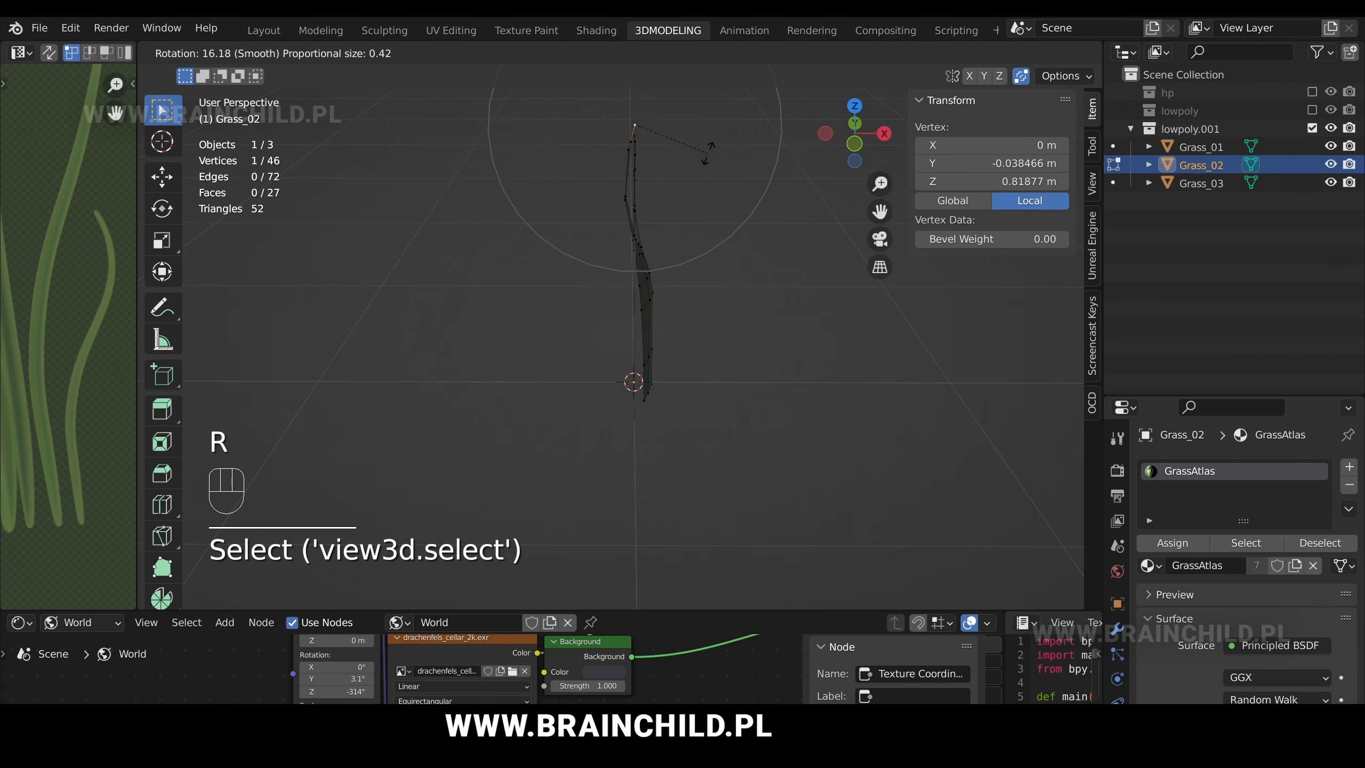
{"action": "right_click", "coordinate": [708, 153]}
{"action": "key", "text": "g"}
{"action": "key", "text": "r"}
{"action": "left_click", "coordinate": [729, 182]}
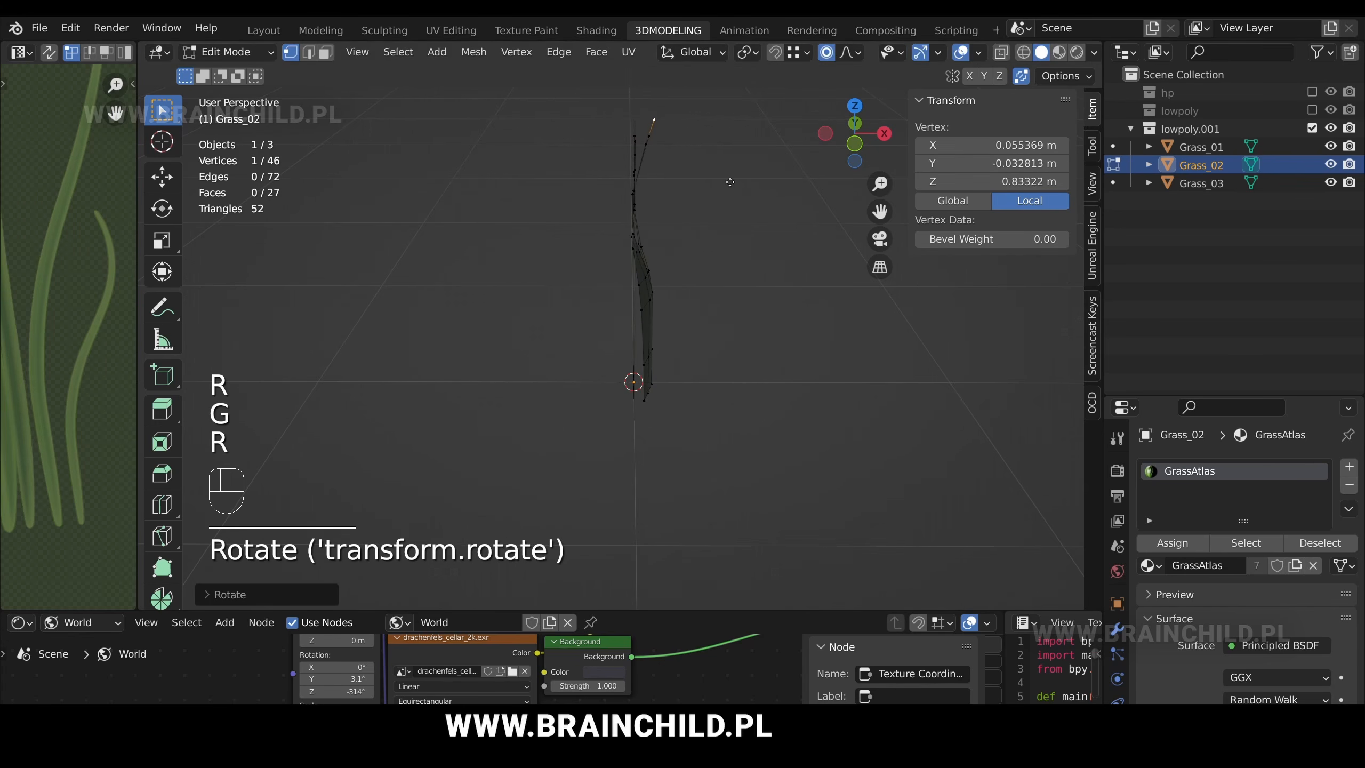
- Move the tall Grass_02 blade's tip further, and bend the outer -Y blade's tip to about -0.181 m on Y with proportional editing
{"action": "key", "text": "g"}
{"action": "left_click", "coordinate": [747, 186]}
{"action": "middle_click_drag", "start_coordinate": [746, 186], "coordinate": [570, 195]}
{"action": "left_click", "coordinate": [574, 238]}
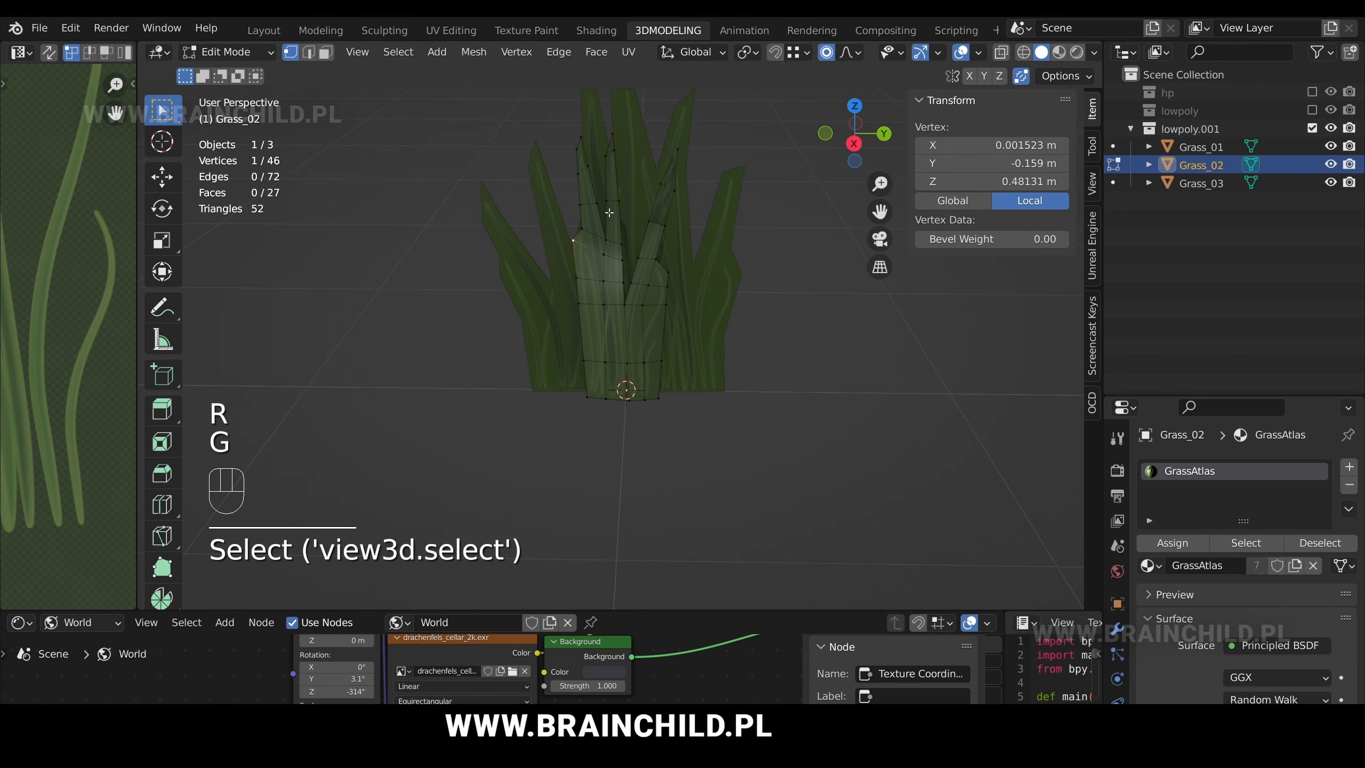
{"action": "key", "text": "r"}
{"action": "left_click", "coordinate": [656, 125]}
{"action": "key", "text": "g"}
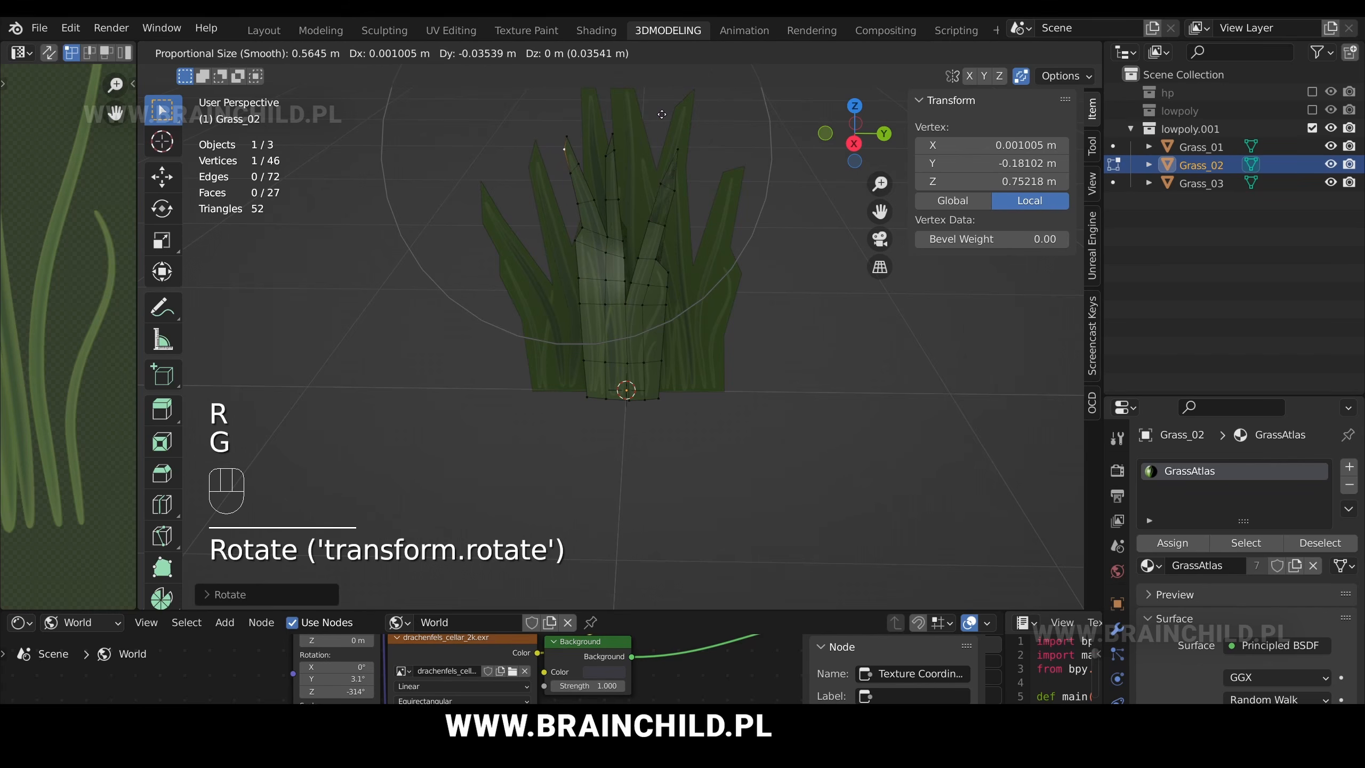
{"action": "left_click", "coordinate": [644, 126]}
- Rotate the tip vertex of Grass_02's outer +Y blade with proportional editing
{"action": "left_click", "coordinate": [687, 144]}
{"action": "key", "text": "r"}
{"action": "left_click", "coordinate": [694, 252]}
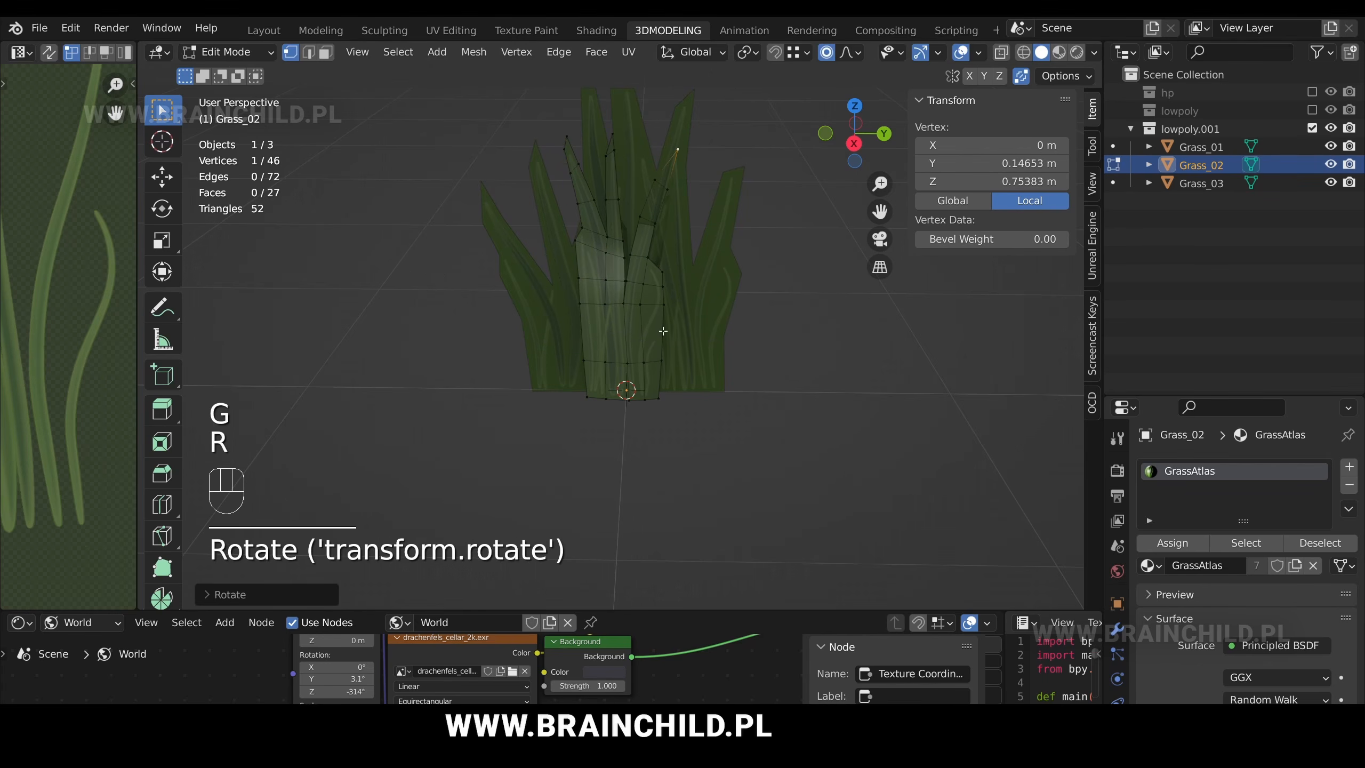
{"action": "left_click", "coordinate": [692, 244], "text": "shift"}
{"action": "key", "text": "Tab"}
{"action": "key", "text": "Tab"}
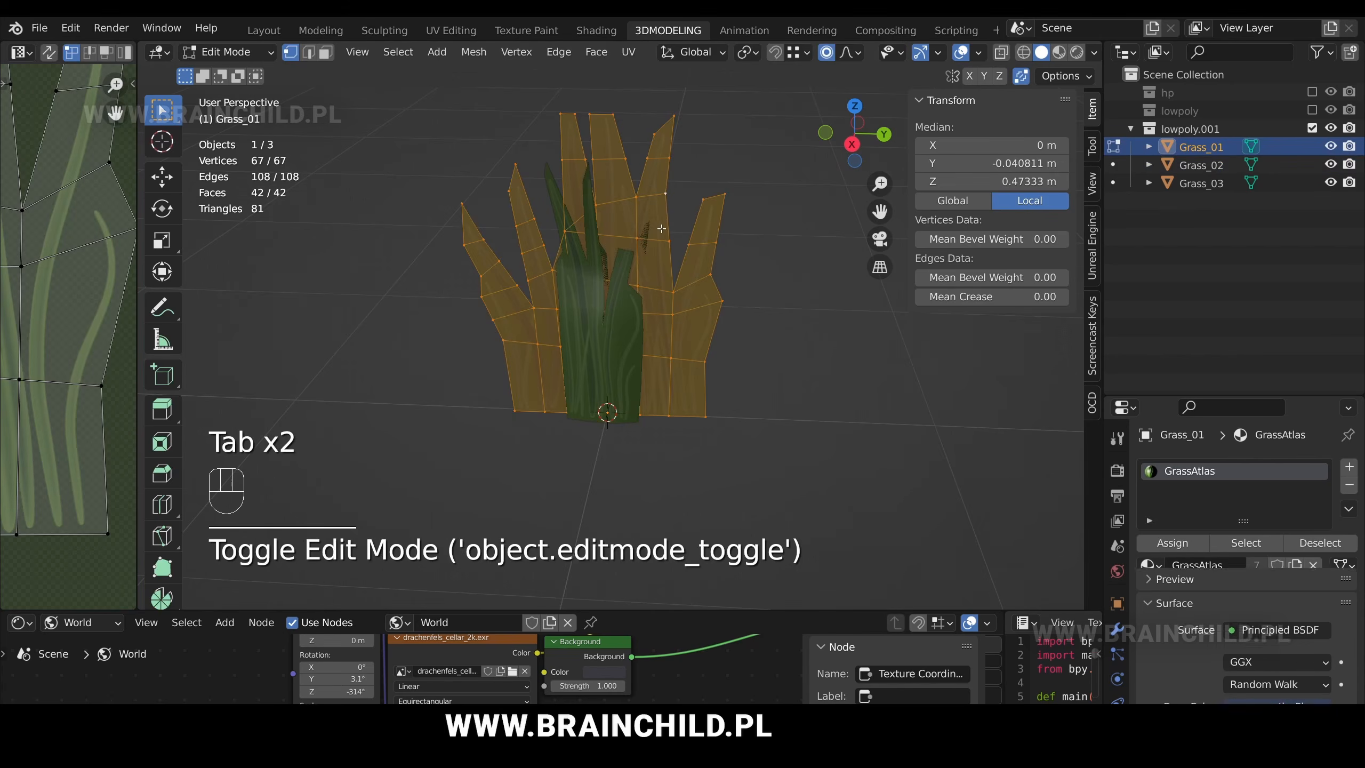
{"action": "middle_click_drag", "start_coordinate": [692, 244], "coordinate": [828, 200]}
{"action": "key", "text": "Tab"}
- Move the -Y corner vertex at Grass_02's base along X with proportional editing
{"action": "left_click", "coordinate": [653, 328]}
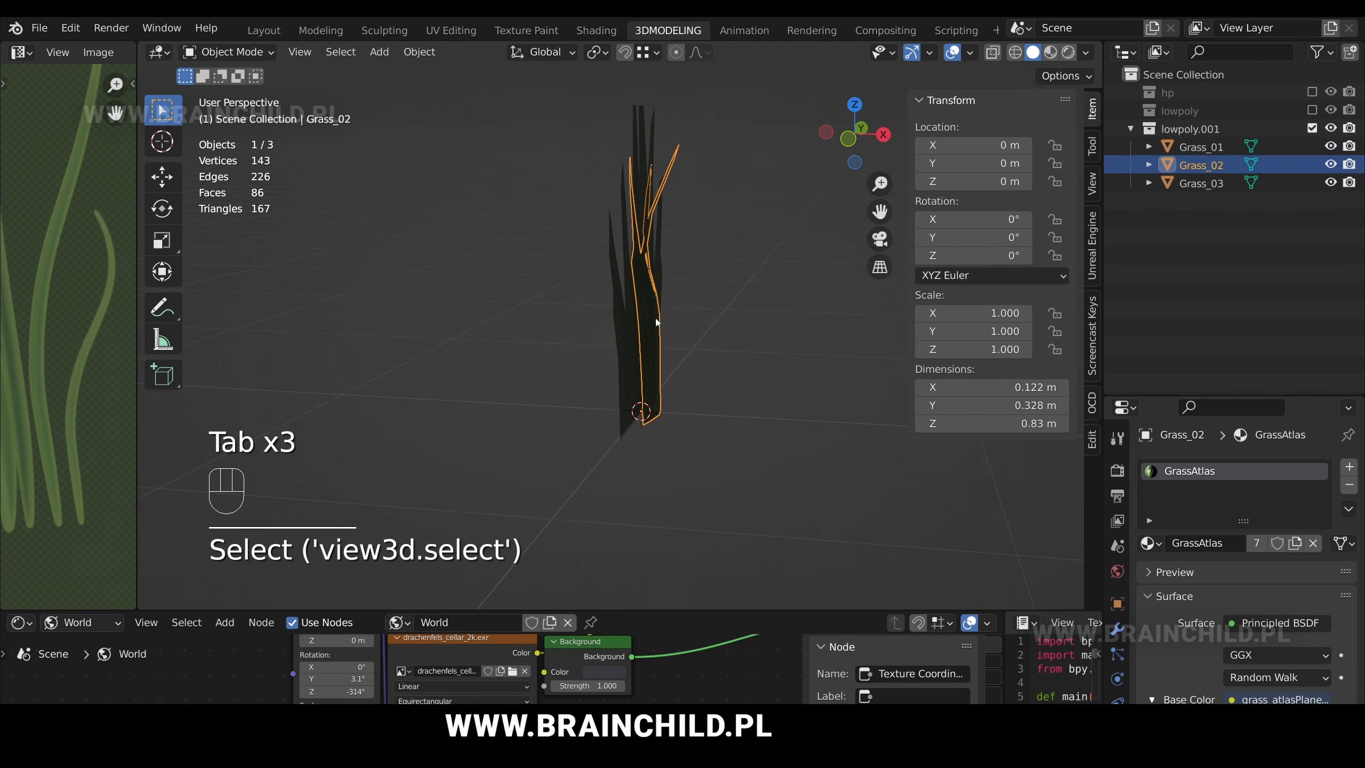
{"action": "key", "text": "Tab"}
{"action": "left_click", "coordinate": [652, 419]}
{"action": "left_click", "coordinate": [644, 425]}
{"action": "middle_click_drag", "start_coordinate": [643, 425], "coordinate": [606, 482]}
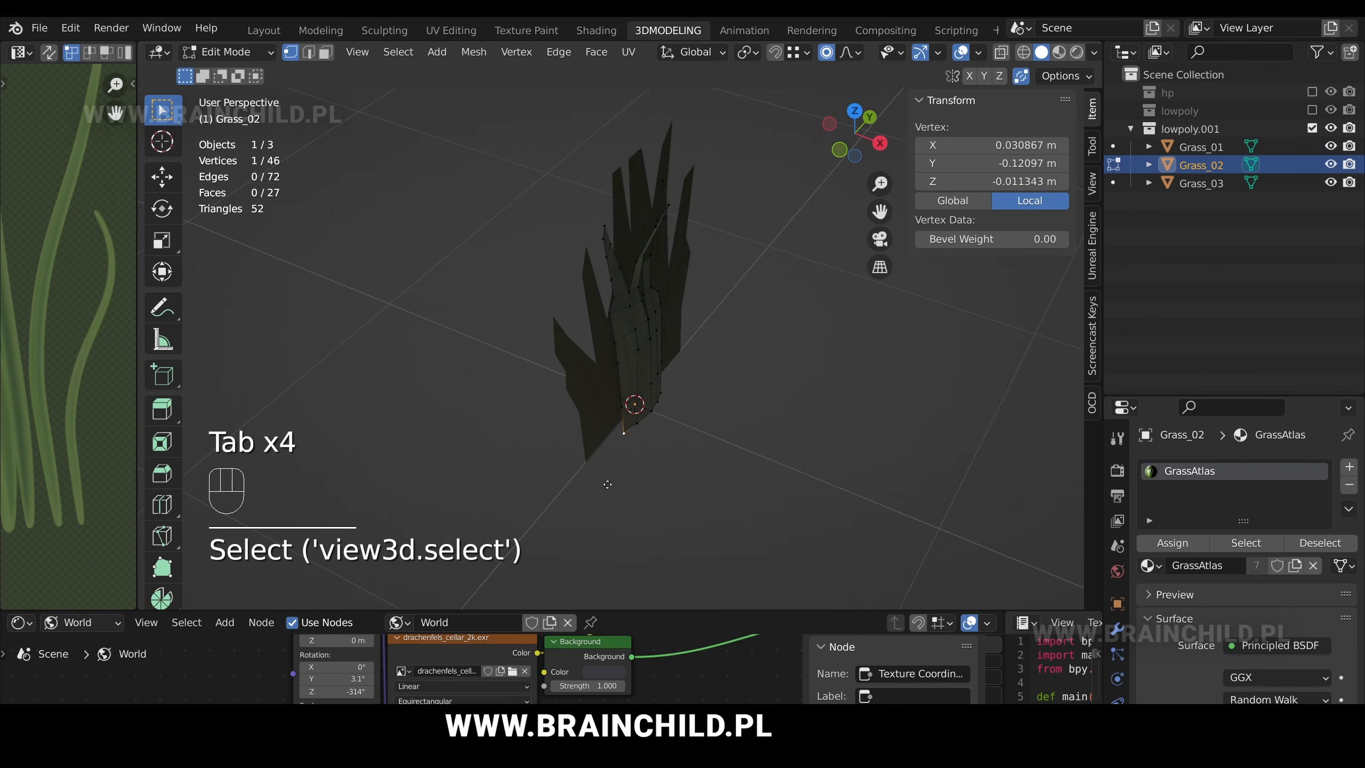
{"action": "key", "text": "g"}
{"action": "key", "text": "x"}
{"action": "left_click", "coordinate": [598, 480]}
- Move Grass_02's +Y base corner vertex along X to about 0.063 m and rotate it around Z with proportional editing
{"action": "left_click", "coordinate": [659, 391]}
{"action": "key", "text": "g"}
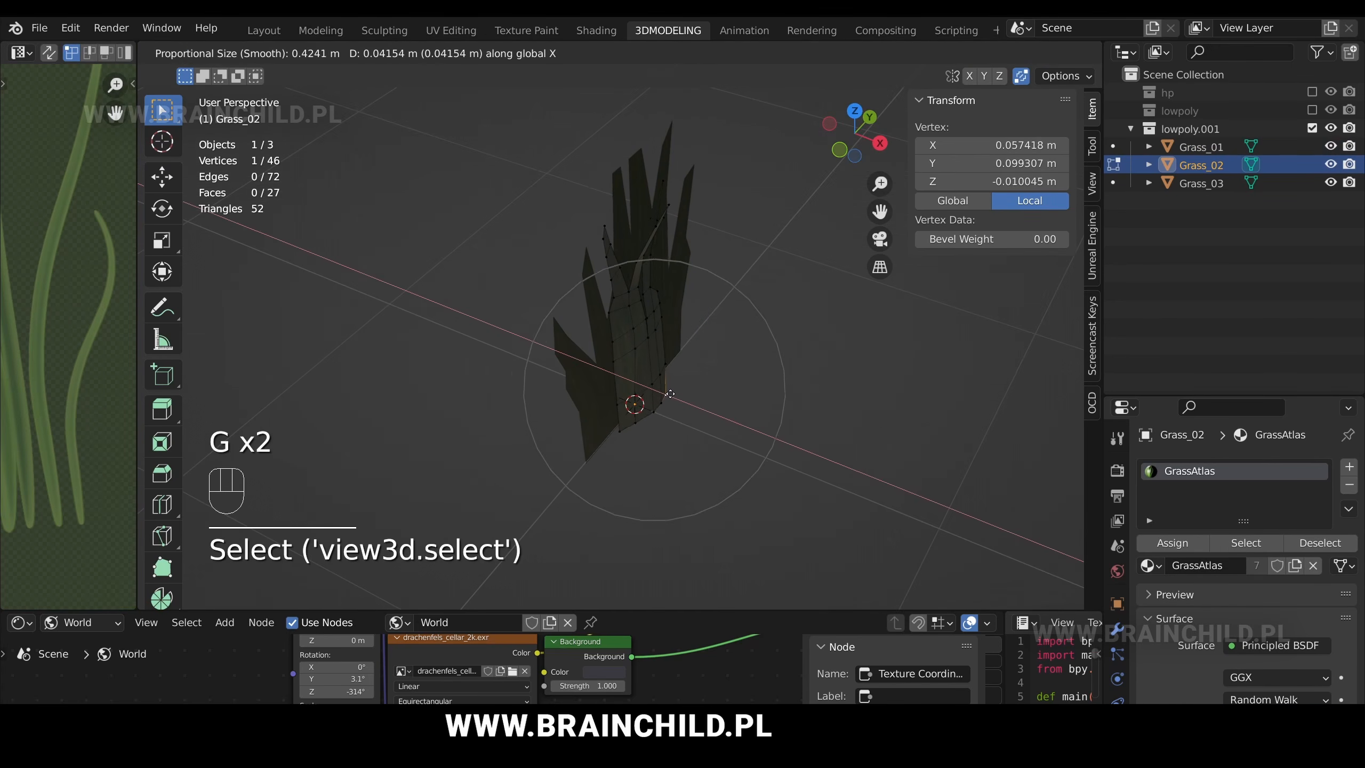
{"action": "left_click", "coordinate": [669, 394]}
{"action": "key", "text": "r"}
{"action": "key", "text": "z"}
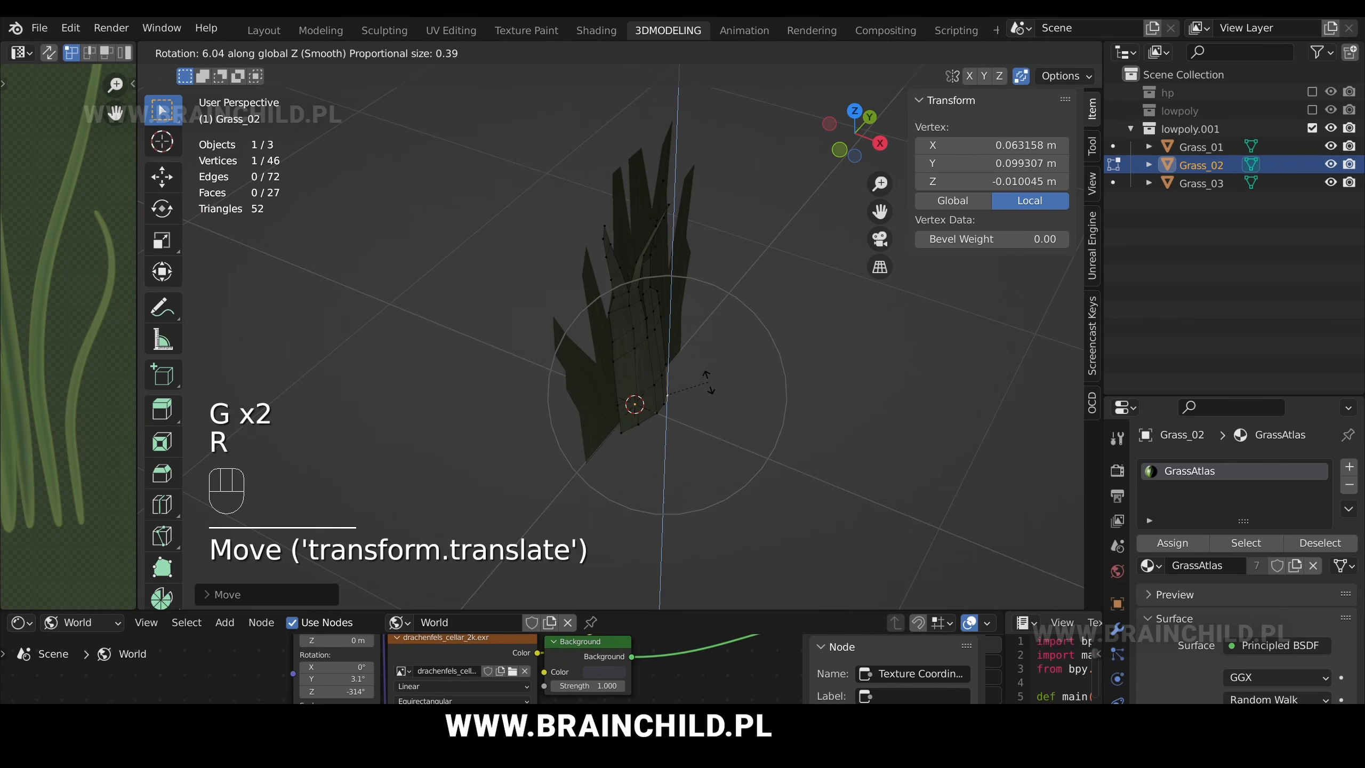
{"action": "left_click", "coordinate": [708, 407]}
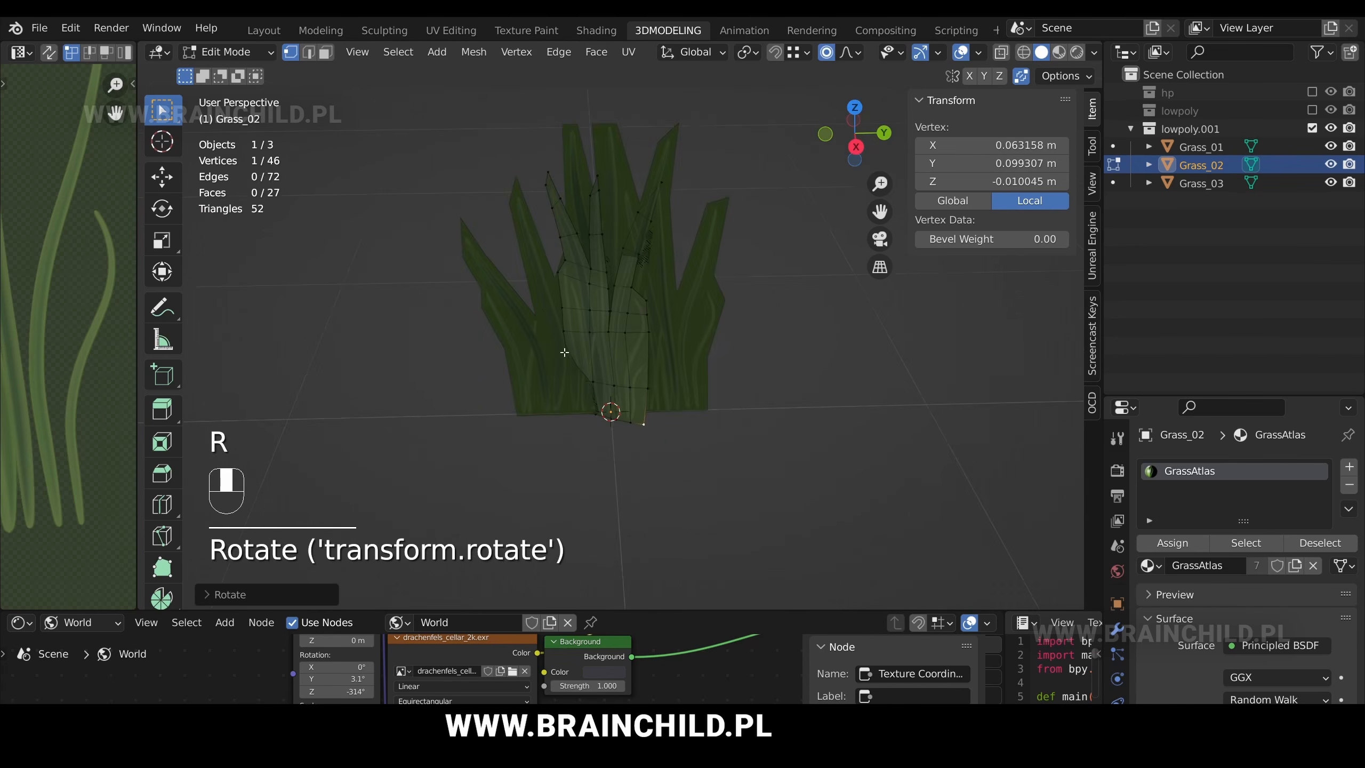
- Shift a mid-height vertex near the centre of Grass_02 toward -X with proportional editing
{"action": "key", "text": "Tab"}
{"action": "middle_click_drag", "start_coordinate": [584, 334], "coordinate": [503, 305]}
{"action": "key", "text": "Tab"}
{"action": "left_click", "coordinate": [587, 323]}
{"action": "key", "text": "g"}
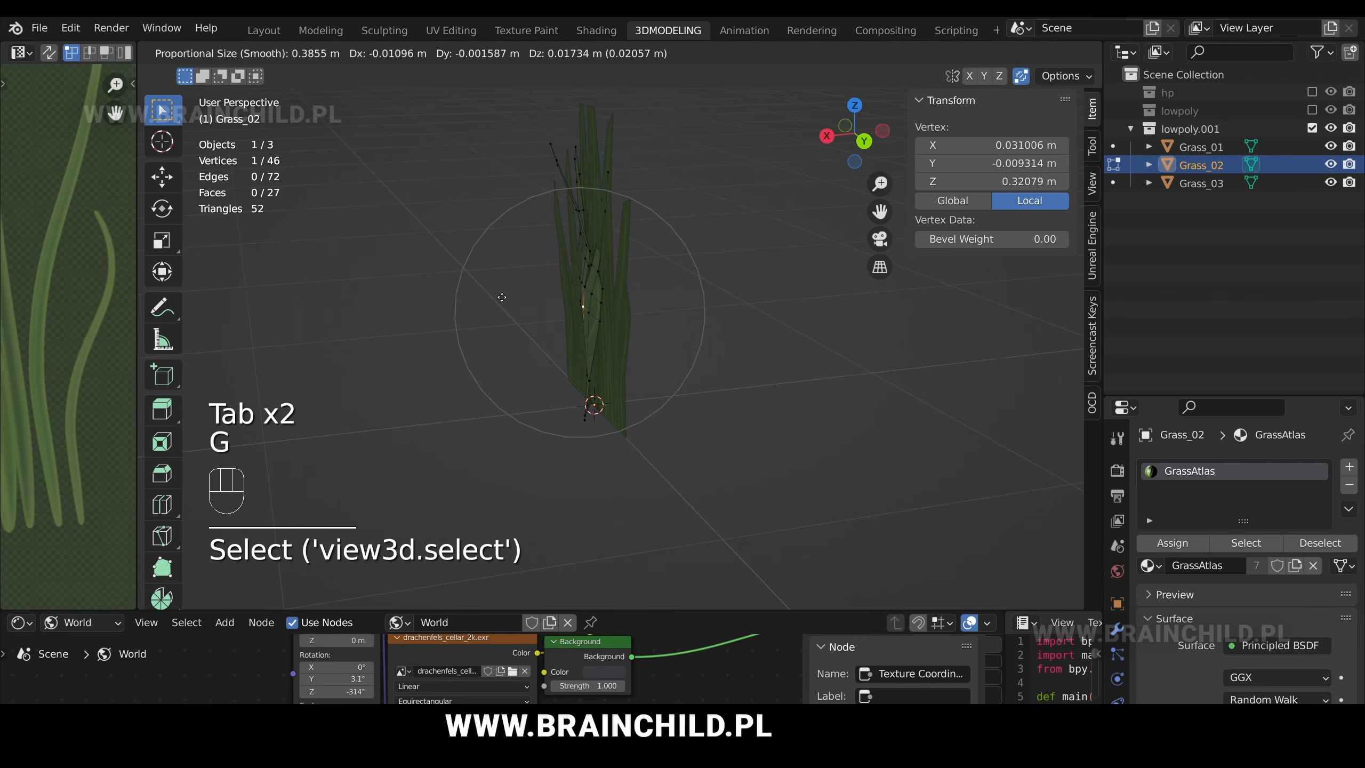
{"action": "key", "text": "g"}
{"action": "left_click", "coordinate": [505, 301]}
{"action": "key", "text": "Tab"}
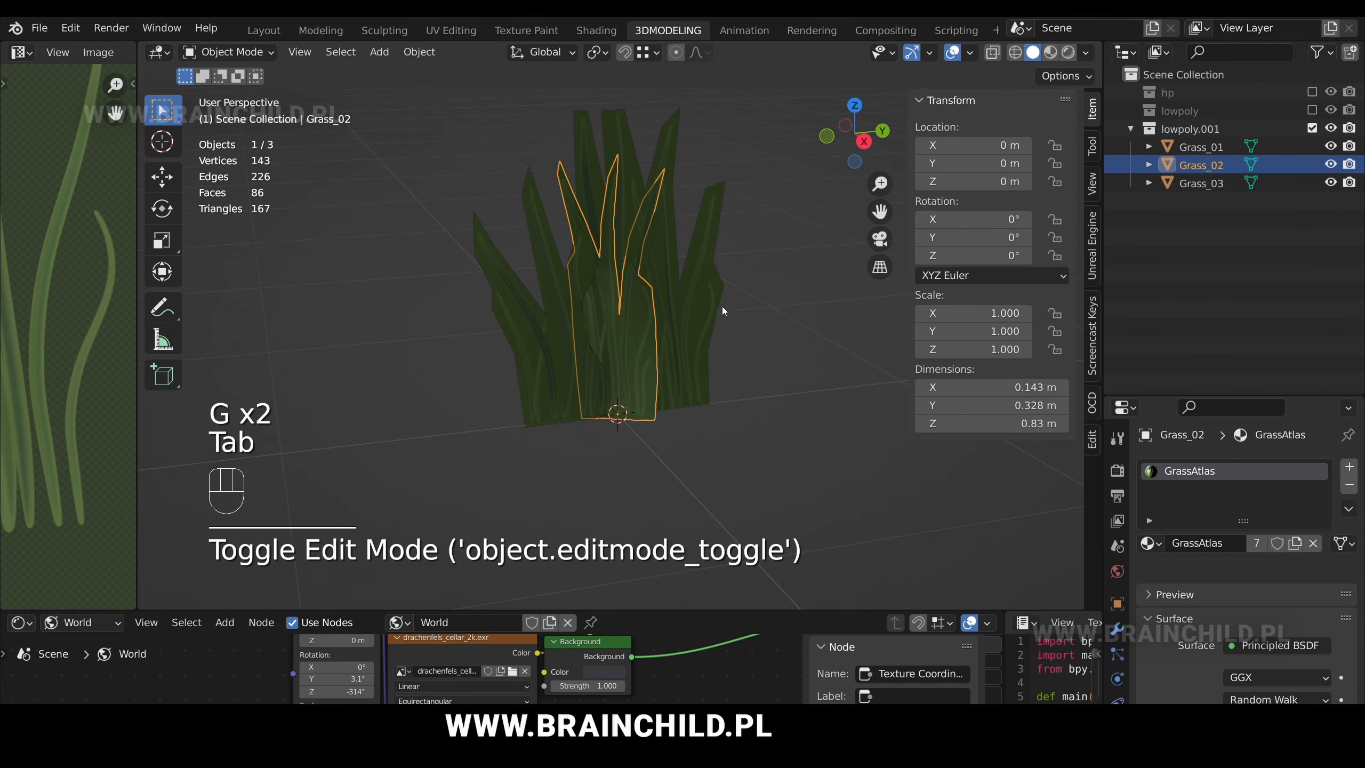
- Export the selected Grass_02 mesh as Grass_02.fbx to the project's Grass/Meshes folder
{"action": "middle_click_drag", "start_coordinate": [707, 367], "coordinate": [781, 363]}
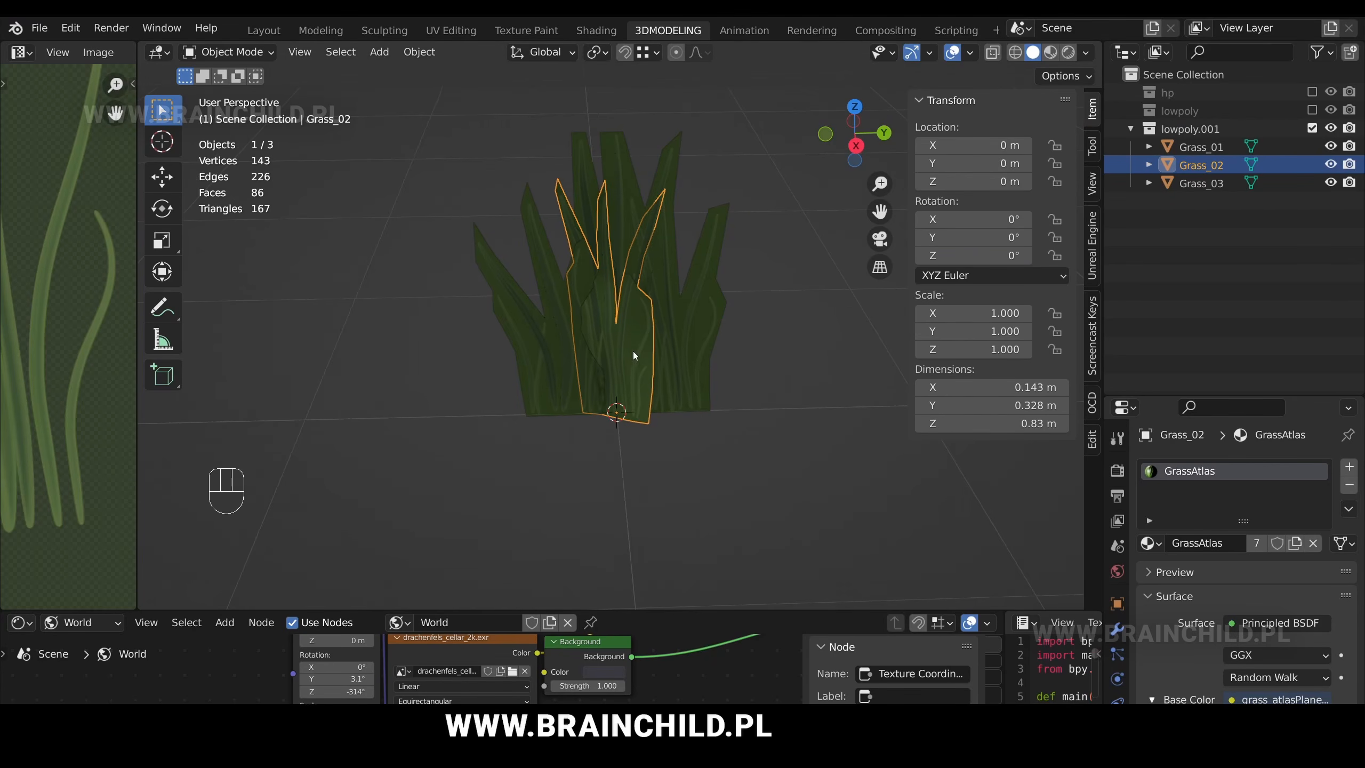
{"action": "middle_click_drag", "start_coordinate": [633, 356], "coordinate": [721, 332]}
{"action": "key", "text": "q"}
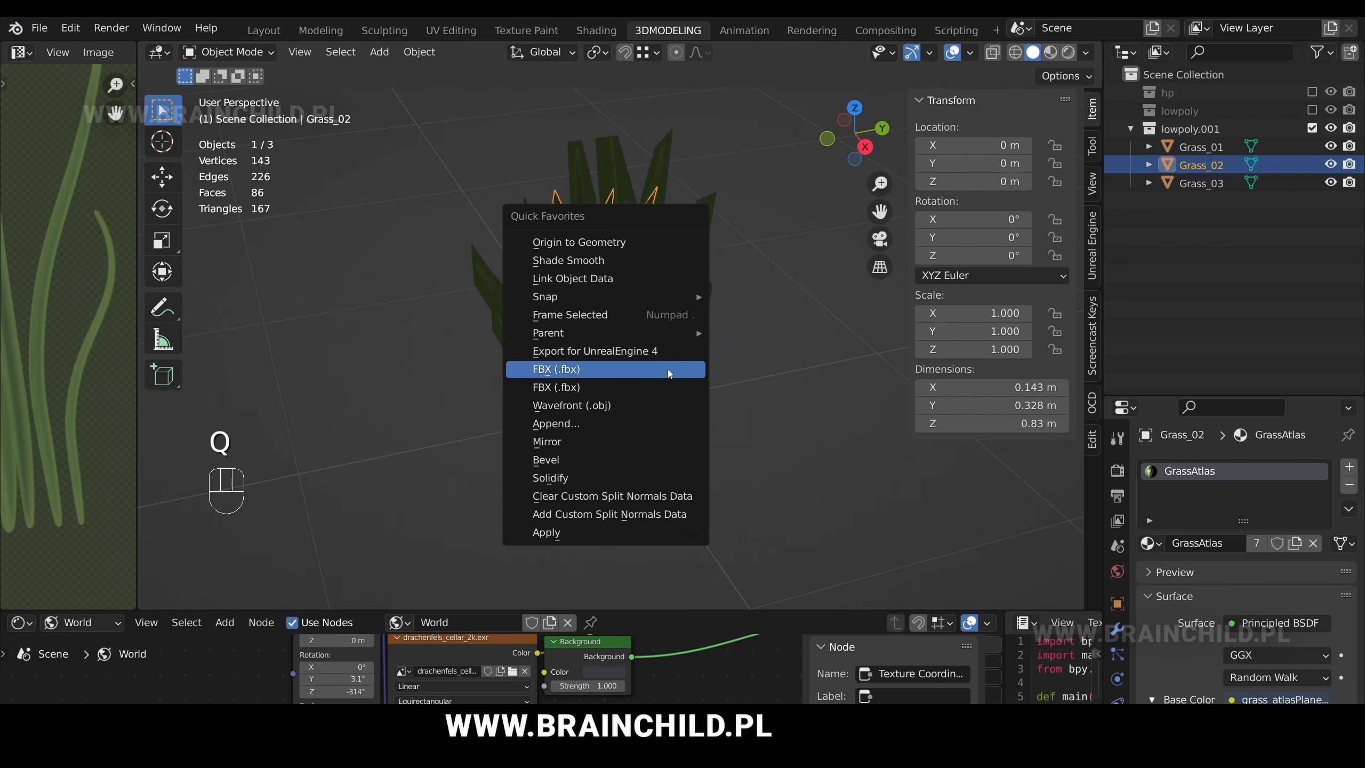
{"action": "left_click", "coordinate": [642, 388]}
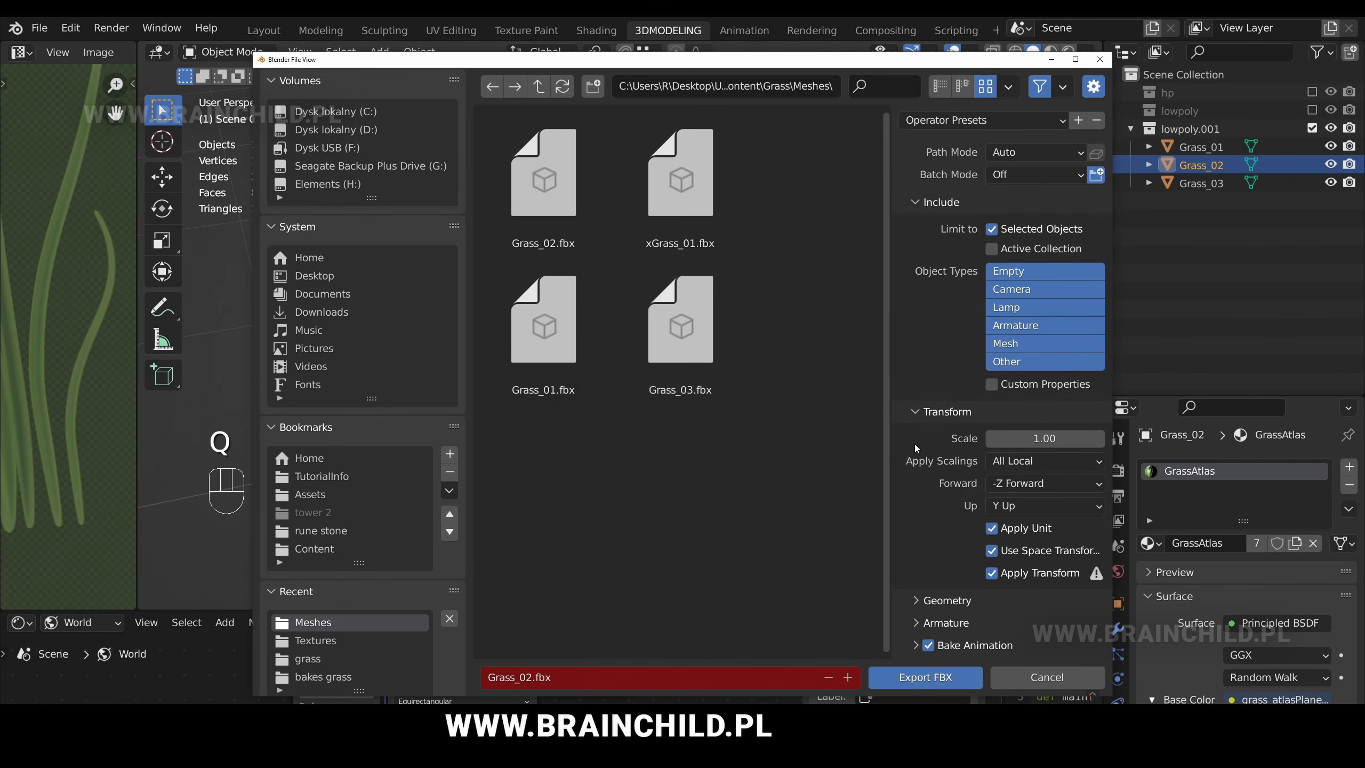
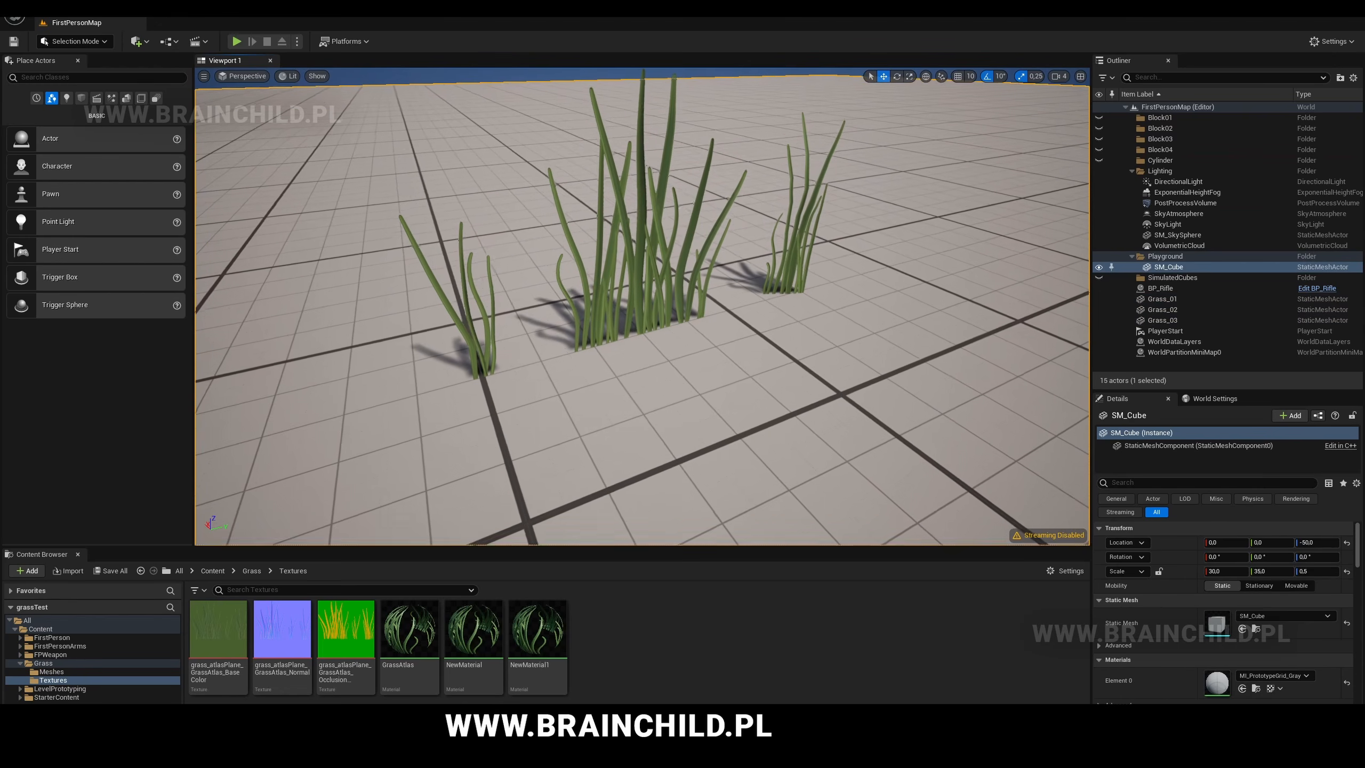
- In Unreal Editor, rotate the DirectionalLight to lengthen the grass shadows and set the SkyLight's Intensity Scale to 2.0
{"action": "left_click", "coordinate": [1178, 182]}
{"action": "mouse_move", "coordinate": [1271, 556]}
{"action": "left_mouse_down"}
{"action": "mouse_move", "coordinate": [1338, 556]}
{"action": "mouse_move", "coordinate": [1287, 557]}
{"action": "left_mouse_up"}
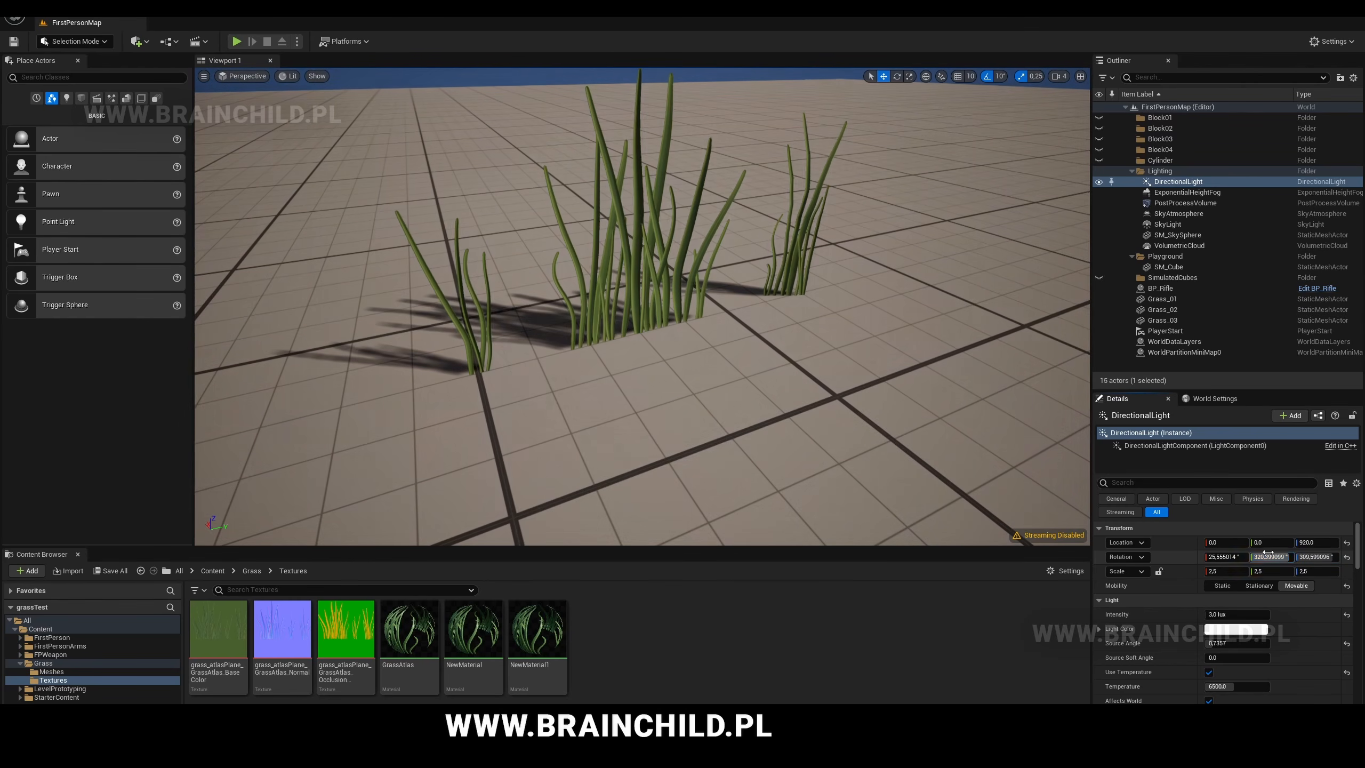
{"action": "left_click", "coordinate": [1182, 214]}
{"action": "left_click", "coordinate": [1184, 224]}
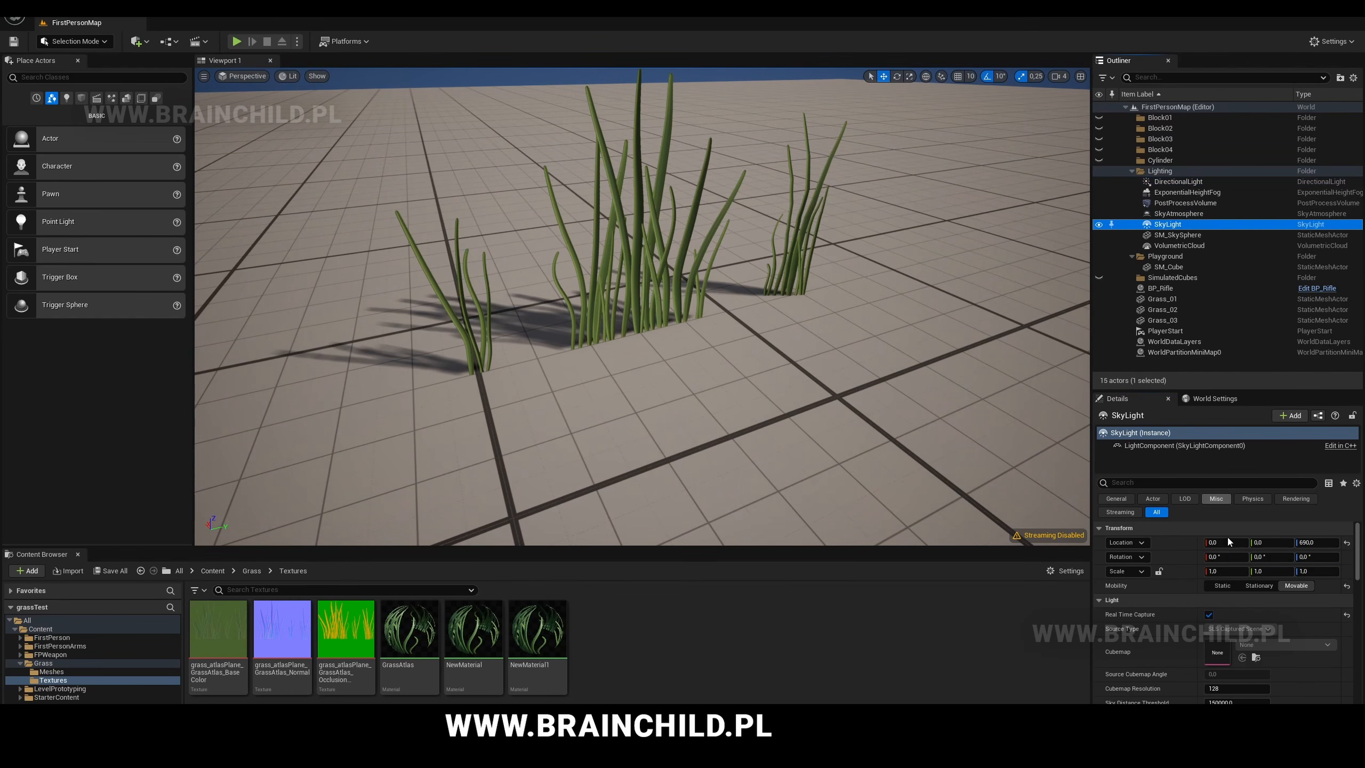
{"action": "scroll", "coordinate": [1228, 543], "scroll_direction": "down", "scroll_amount": 3}
{"action": "mouse_move", "coordinate": [1232, 565]}
{"action": "left_mouse_down"}
{"action": "mouse_move", "coordinate": [1219, 565]}
{"action": "mouse_move", "coordinate": [1232, 564]}
{"action": "left_mouse_up"}
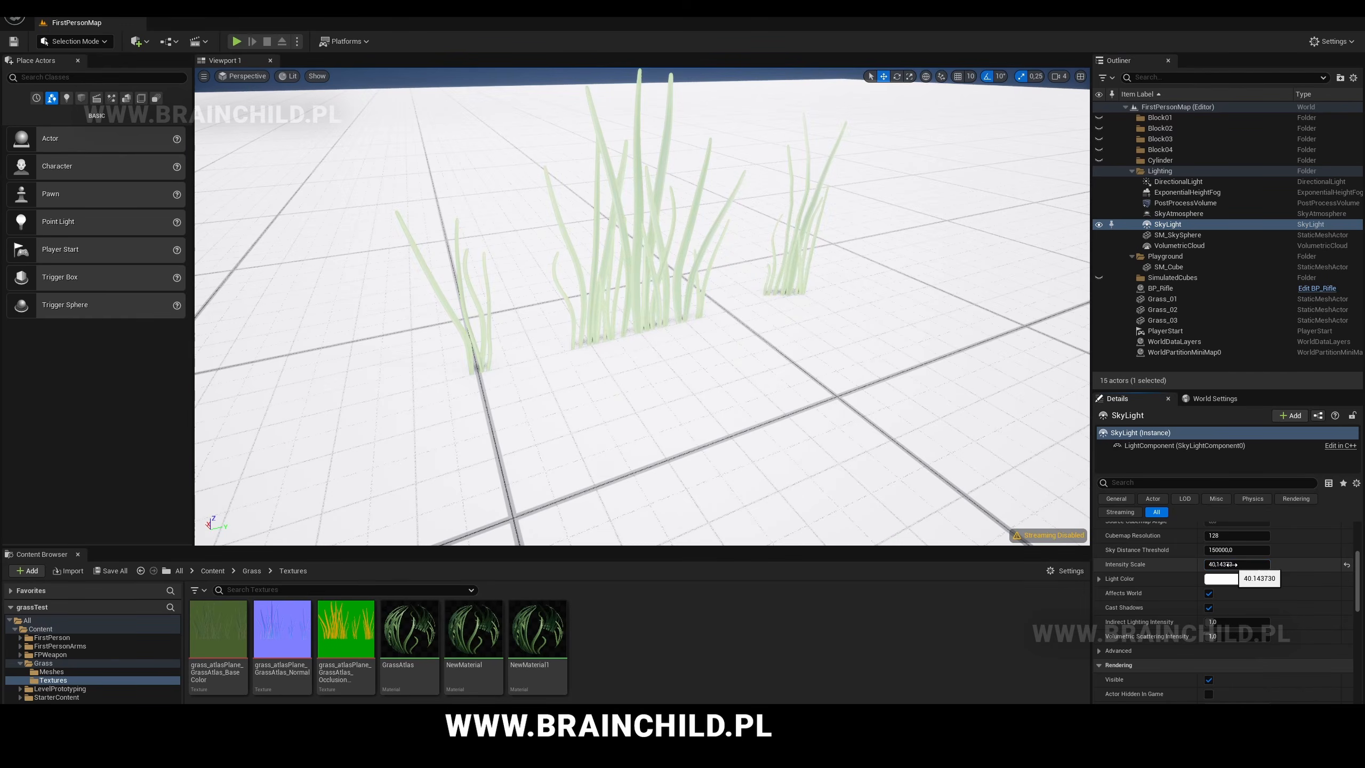
{"action": "key", "text": "Return"}
{"action": "mouse_move", "coordinate": [846, 363]}
{"action": "right_mouse_down"}
{"action": "mouse_move", "coordinate": [847, 344]}
{"action": "mouse_move", "coordinate": [847, 376]}
{"action": "mouse_move", "coordinate": [847, 363]}
{"action": "right_mouse_up"}
{"action": "key", "text": "w"}
{"action": "right_click_drag", "start_coordinate": [822, 294], "coordinate": [822, 294]}
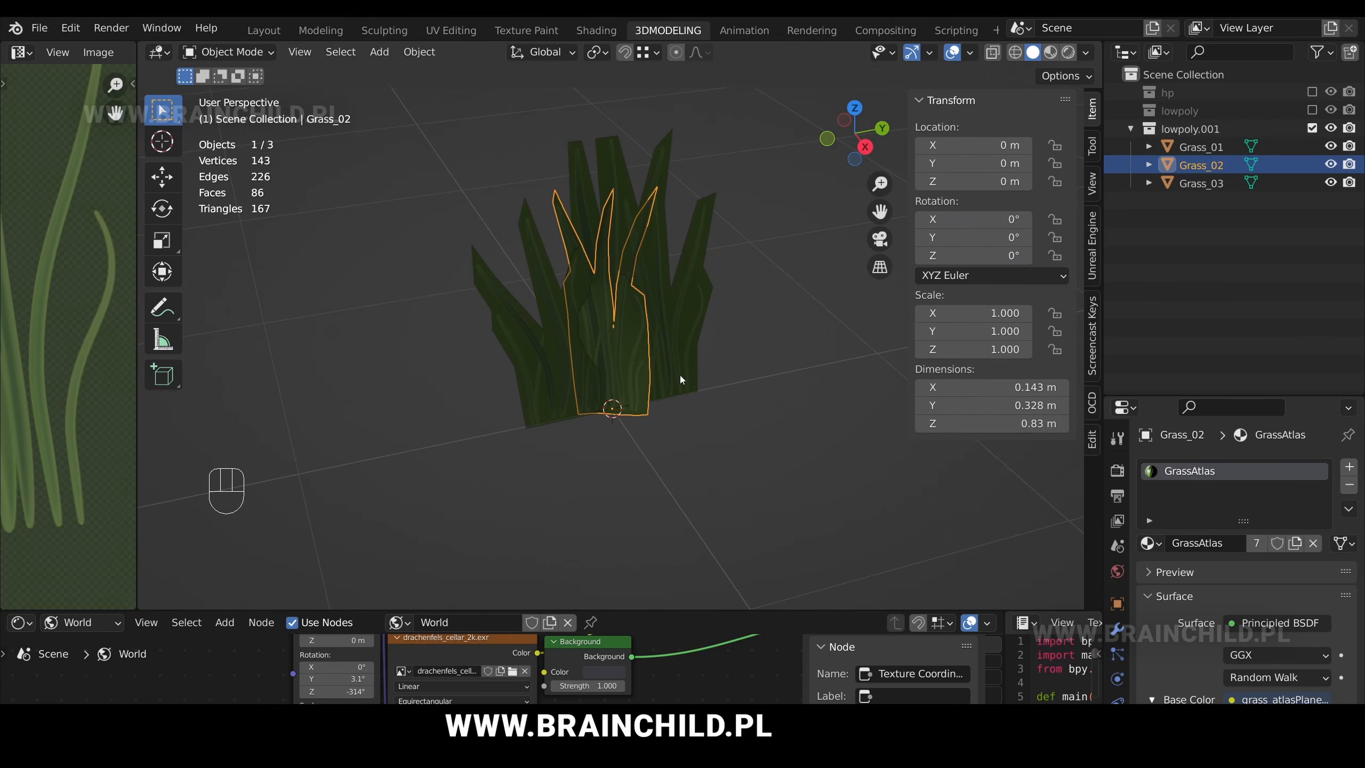
- In Blender, move a mid-height +Y vertex of Grass_01 and slide a -Y base vertex along X with proportional editing
{"action": "key", "text": "Tab"}
{"action": "left_click", "coordinate": [686, 342]}
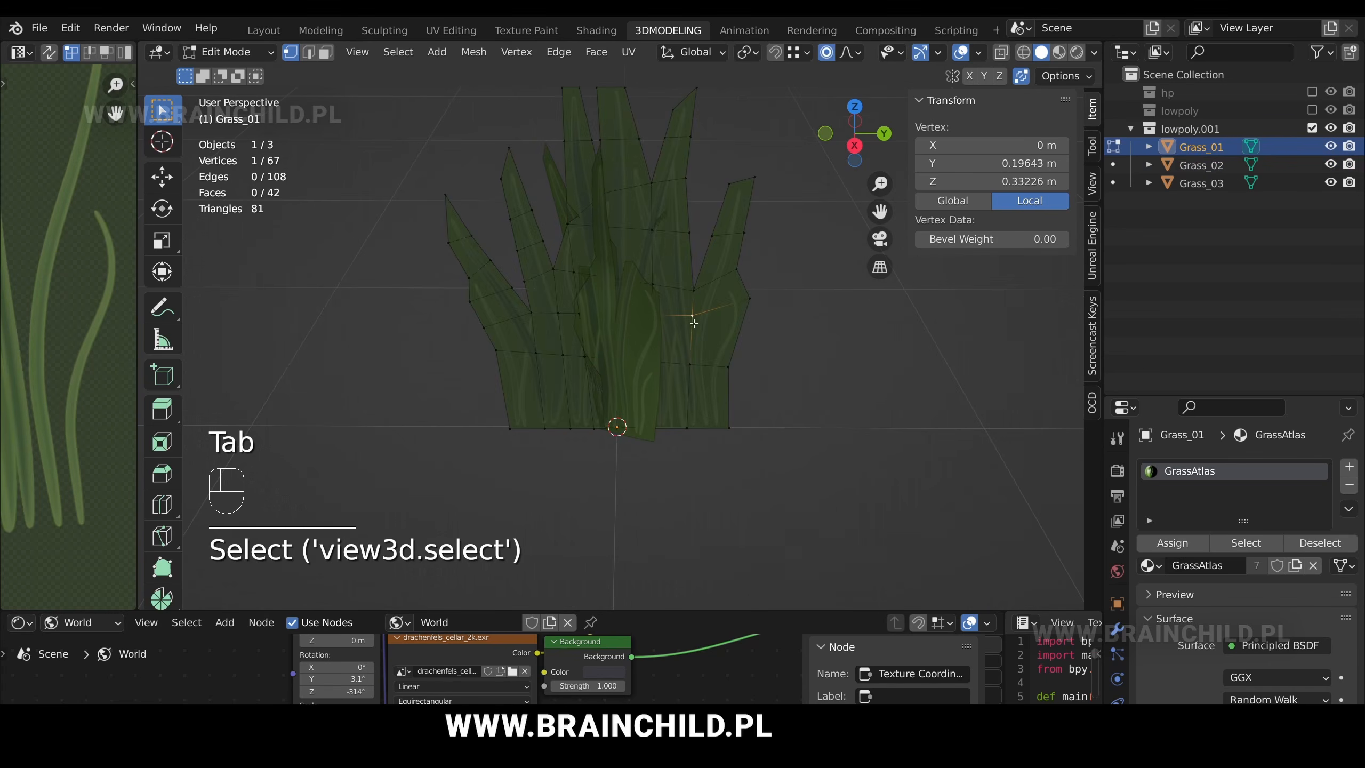
{"action": "key", "text": "g"}
{"action": "key", "text": "g"}
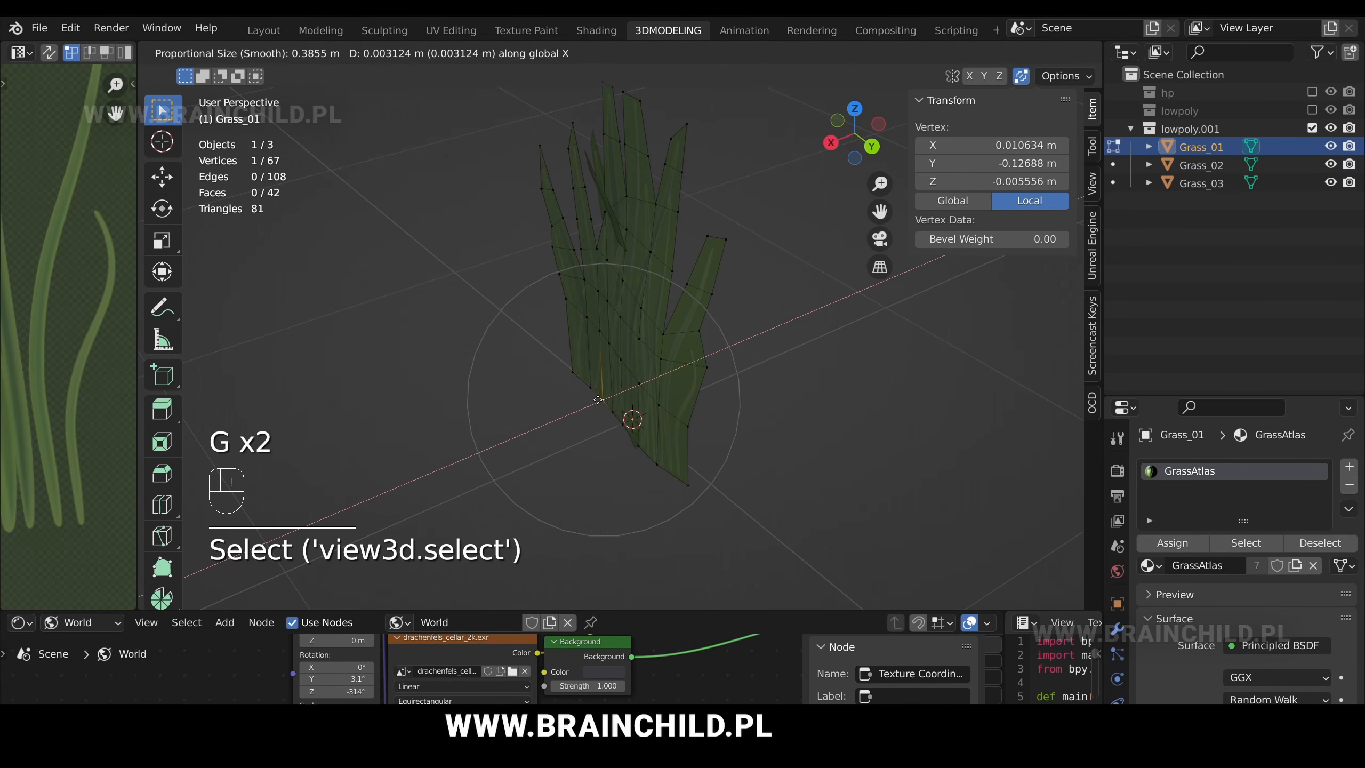
{"action": "left_click", "coordinate": [581, 409]}
- Shift two mid-height vertices of Grass_01 with proportional editing to give the card more volume
{"action": "left_click", "coordinate": [606, 293]}
{"action": "key", "text": "g"}
{"action": "left_click", "coordinate": [593, 298]}
{"action": "left_click", "coordinate": [589, 329]}
{"action": "key", "text": "g"}
{"action": "left_click", "coordinate": [587, 329]}
- Bend a tall central Grass_01 blade's tip to about 0.104 m on X with a small proportional editing radius
{"action": "middle_click_drag", "start_coordinate": [589, 329], "coordinate": [688, 314]}
{"action": "scroll", "coordinate": [683, 312], "scroll_direction": "down", "scroll_amount": 2}
{"action": "left_click", "coordinate": [620, 204]}
{"action": "middle_click_drag", "start_coordinate": [672, 212], "coordinate": [710, 201]}
{"action": "key", "text": "r"}
{"action": "left_click", "coordinate": [713, 223]}
{"action": "key", "text": "g"}
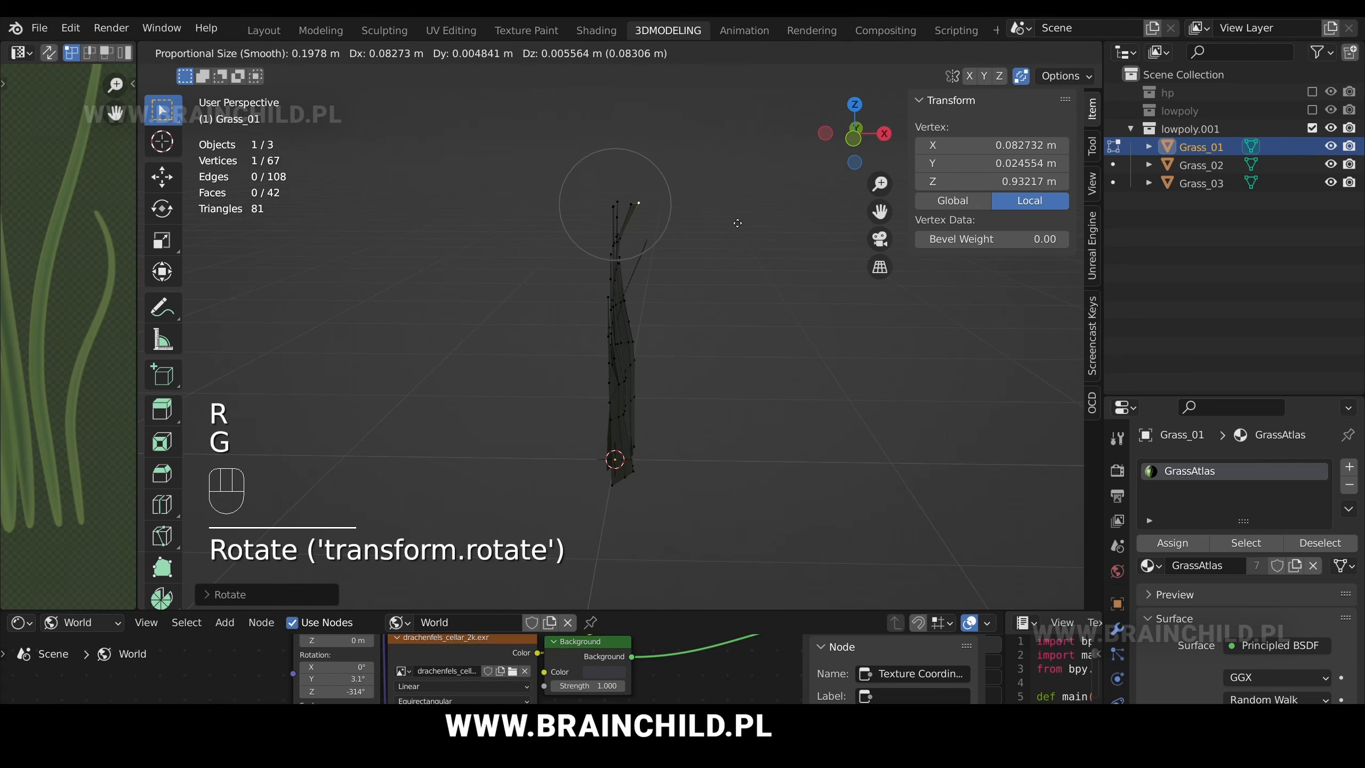
{"action": "left_click", "coordinate": [752, 221]}
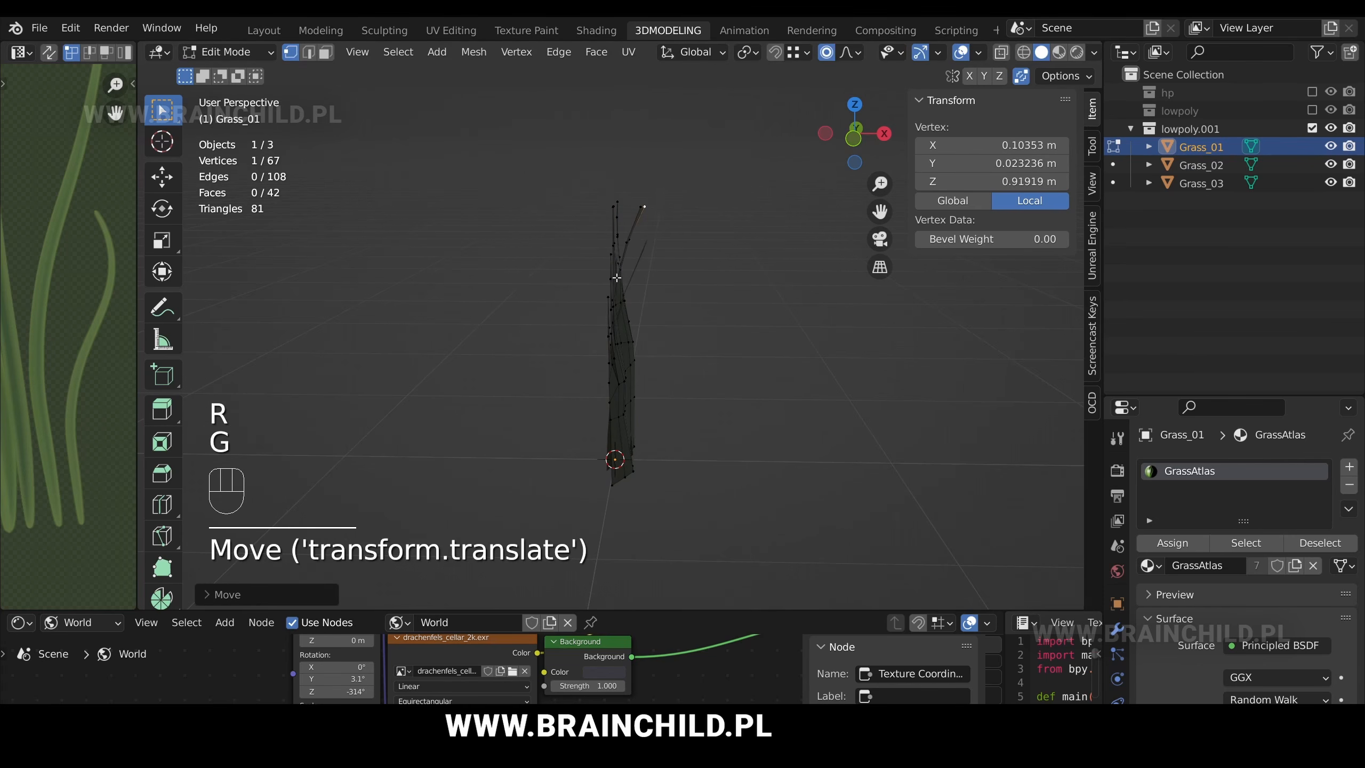
- Rotate and move the outermost -Y blade's tip of Grass_01, bending it to about -0.083 m on X
{"action": "left_click", "coordinate": [608, 297]}
{"action": "key", "text": "r"}
{"action": "left_click", "coordinate": [702, 236]}
{"action": "key", "text": "g"}
{"action": "left_click", "coordinate": [704, 232]}
{"action": "key", "text": "g"}
{"action": "left_click", "coordinate": [697, 226]}
- Rotate and move the tip of the second Grass_01 blade from the -Y side with proportional editing
{"action": "left_click", "coordinate": [508, 253]}
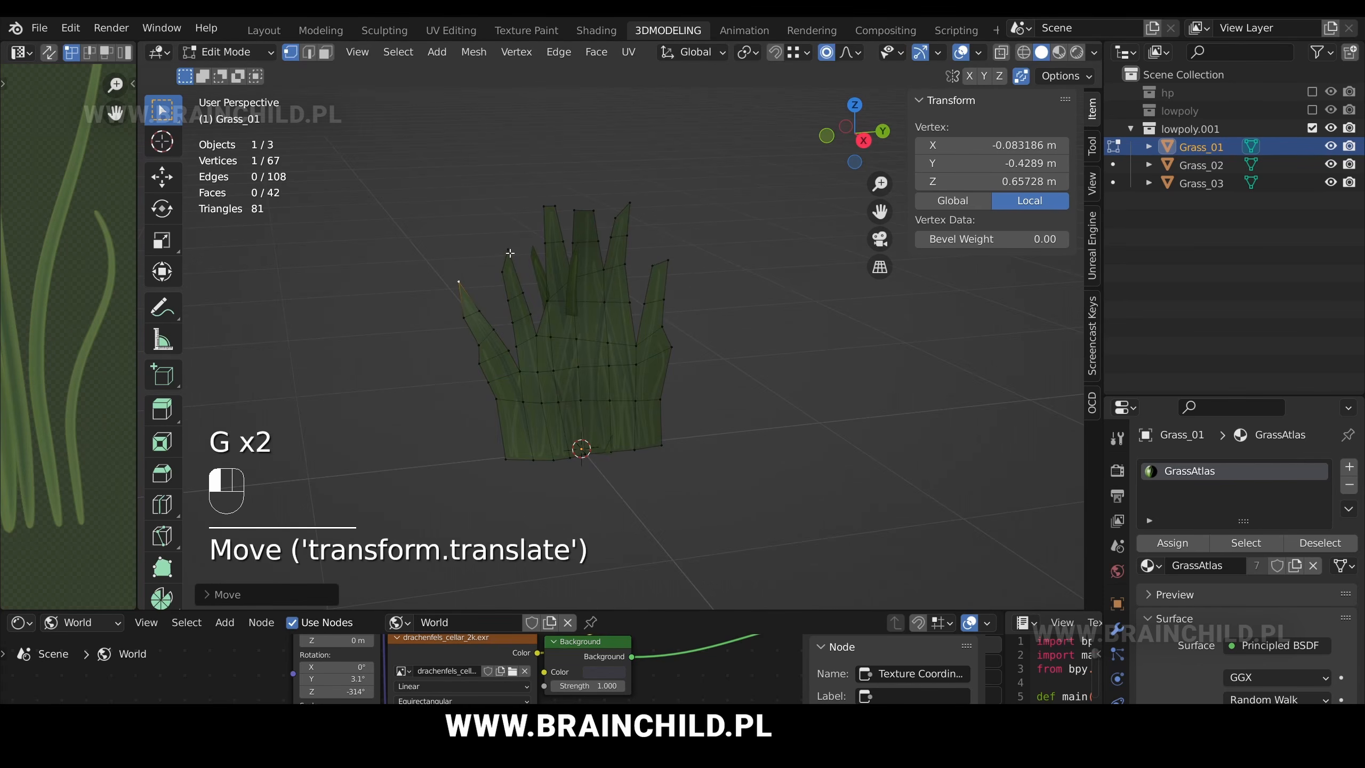
{"action": "key", "text": "r"}
{"action": "left_click", "coordinate": [699, 233]}
{"action": "key", "text": "g"}
{"action": "left_click", "coordinate": [693, 227]}
{"action": "middle_click_drag", "start_coordinate": [693, 228], "coordinate": [618, 237]}
- Bend Grass_01's outermost +Y blade tip to about 0.111 m on X and move the mid-height vertex on its outer edge
{"action": "left_click", "coordinate": [674, 262]}
{"action": "key", "text": "g"}
{"action": "mouse_move", "coordinate": [705, 259]}
{"action": "middle_mouse_down"}
{"action": "mouse_move", "coordinate": [653, 251]}
{"action": "mouse_move", "coordinate": [682, 258]}
{"action": "middle_mouse_up"}
{"action": "left_click", "coordinate": [632, 260]}
{"action": "key", "text": "r"}
{"action": "left_click", "coordinate": [623, 248]}
{"action": "key", "text": "r"}
{"action": "left_click", "coordinate": [683, 269]}
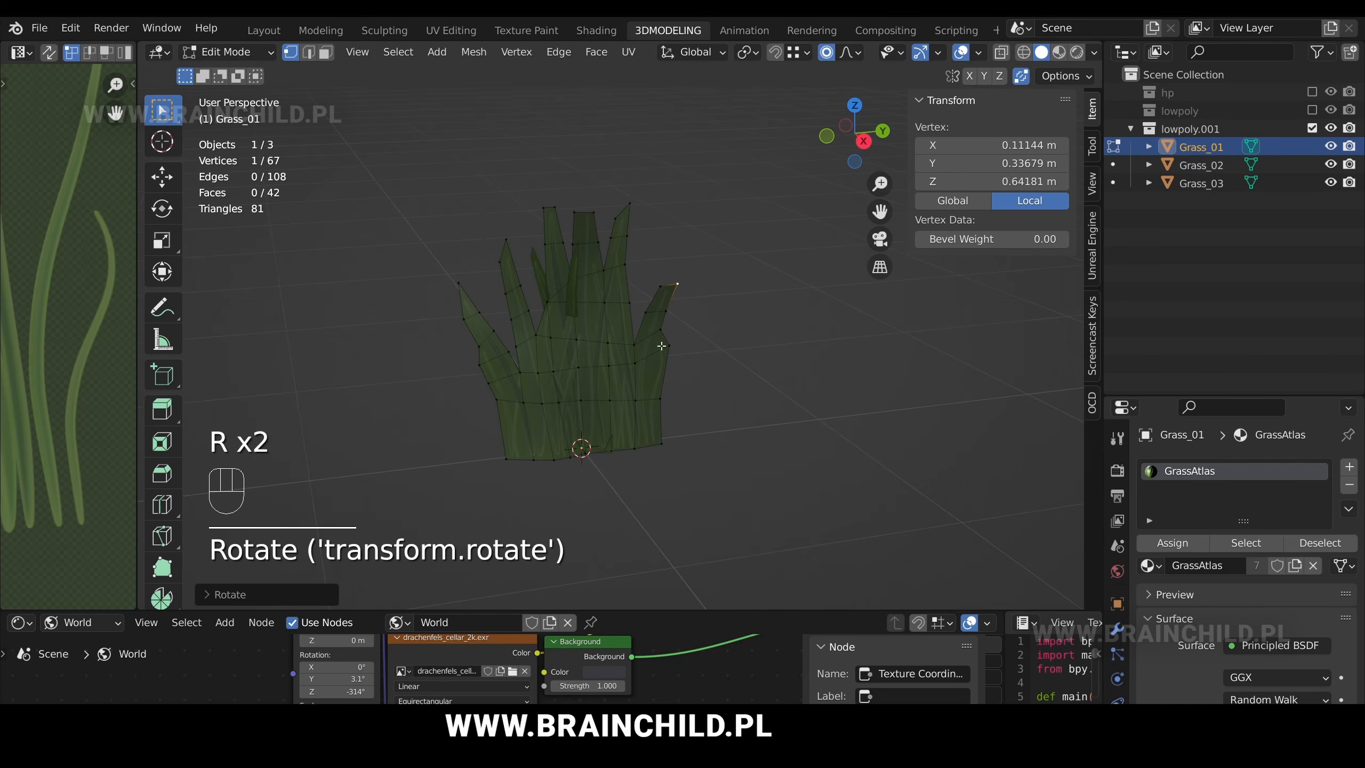
{"action": "left_click", "coordinate": [662, 344]}
{"action": "key", "text": "g"}
{"action": "left_click", "coordinate": [679, 354]}
- Rotate and move Grass_03's two tallest blade tips apart with proportional editing, placing the -Y tip at about 0.055 m on X
{"action": "left_click", "coordinate": [640, 219]}
{"action": "key", "text": "r"}
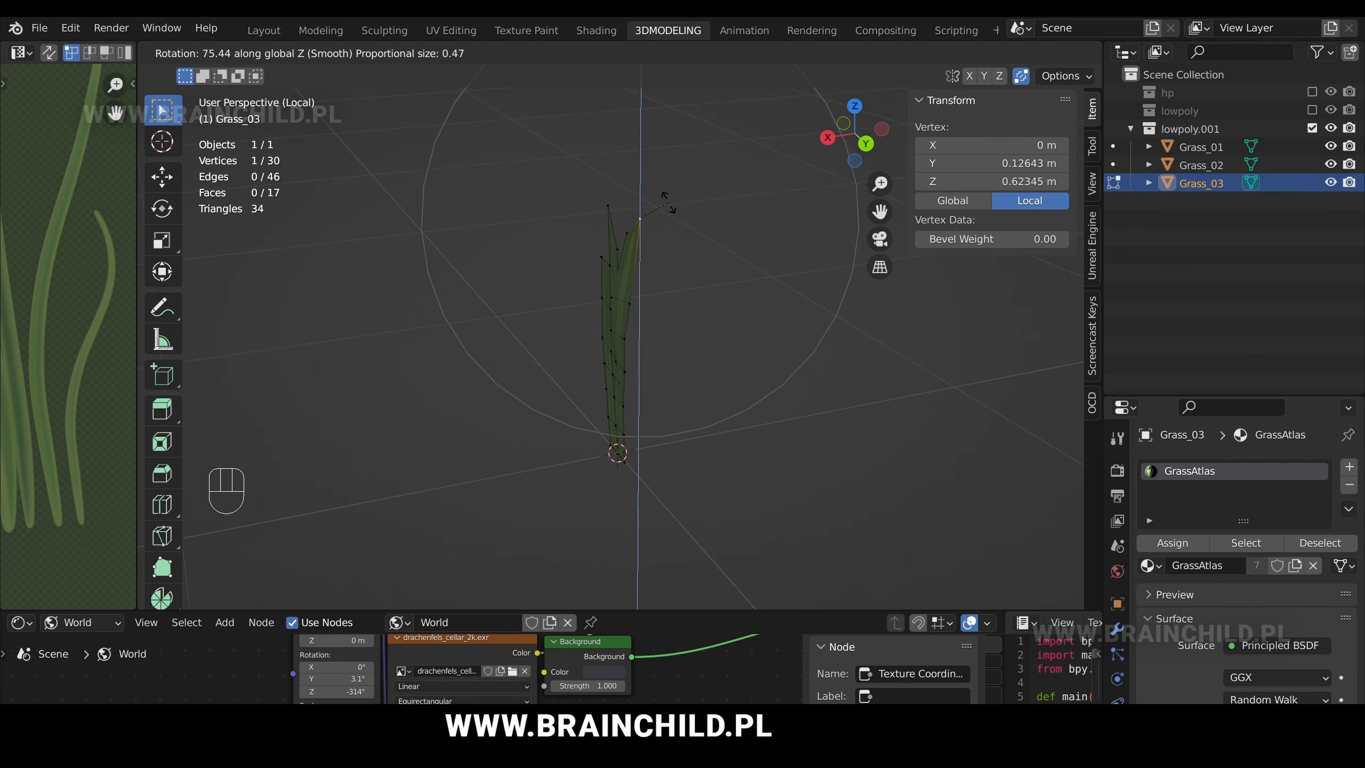
{"action": "left_click", "coordinate": [669, 204]}
{"action": "key", "text": "g"}
{"action": "key", "text": "r"}
{"action": "key", "text": "g"}
{"action": "left_click", "coordinate": [712, 271]}
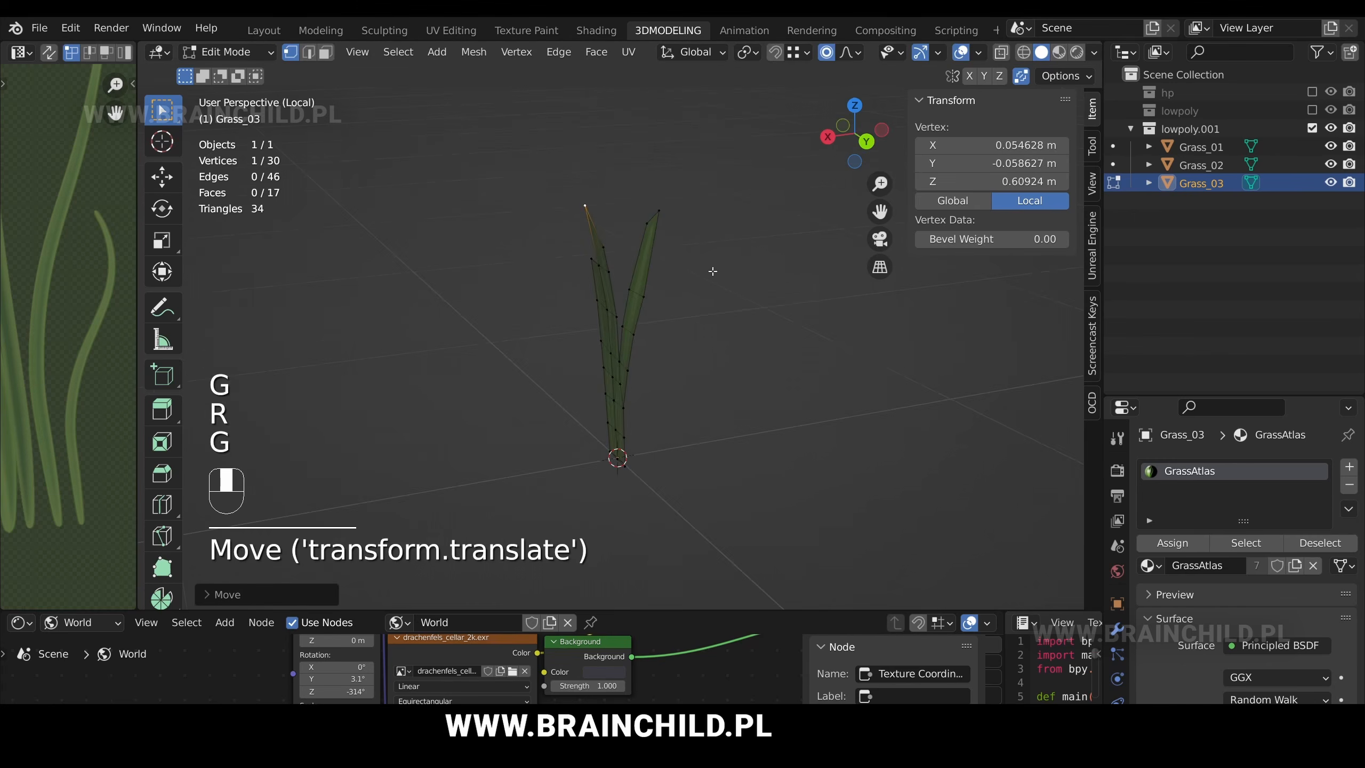
- Move the Grass_03 blade tip further and rotate a vertex near the base with proportional editing
{"action": "middle_click_drag", "start_coordinate": [712, 271], "coordinate": [720, 272]}
{"action": "key", "text": "g"}
{"action": "left_click", "coordinate": [690, 279]}
{"action": "left_click", "coordinate": [603, 395]}
{"action": "key", "text": "r"}
{"action": "left_click", "coordinate": [662, 432]}
{"action": "middle_click_drag", "start_coordinate": [662, 432], "coordinate": [902, 406]}
{"action": "key", "text": "Tab"}
- Save the Blender file and export Grass_03 as Grass_03.fbx over the existing mesh file
{"action": "middle_click_drag", "start_coordinate": [757, 391], "coordinate": [657, 390]}
{"action": "key", "text": "ctrl+s"}
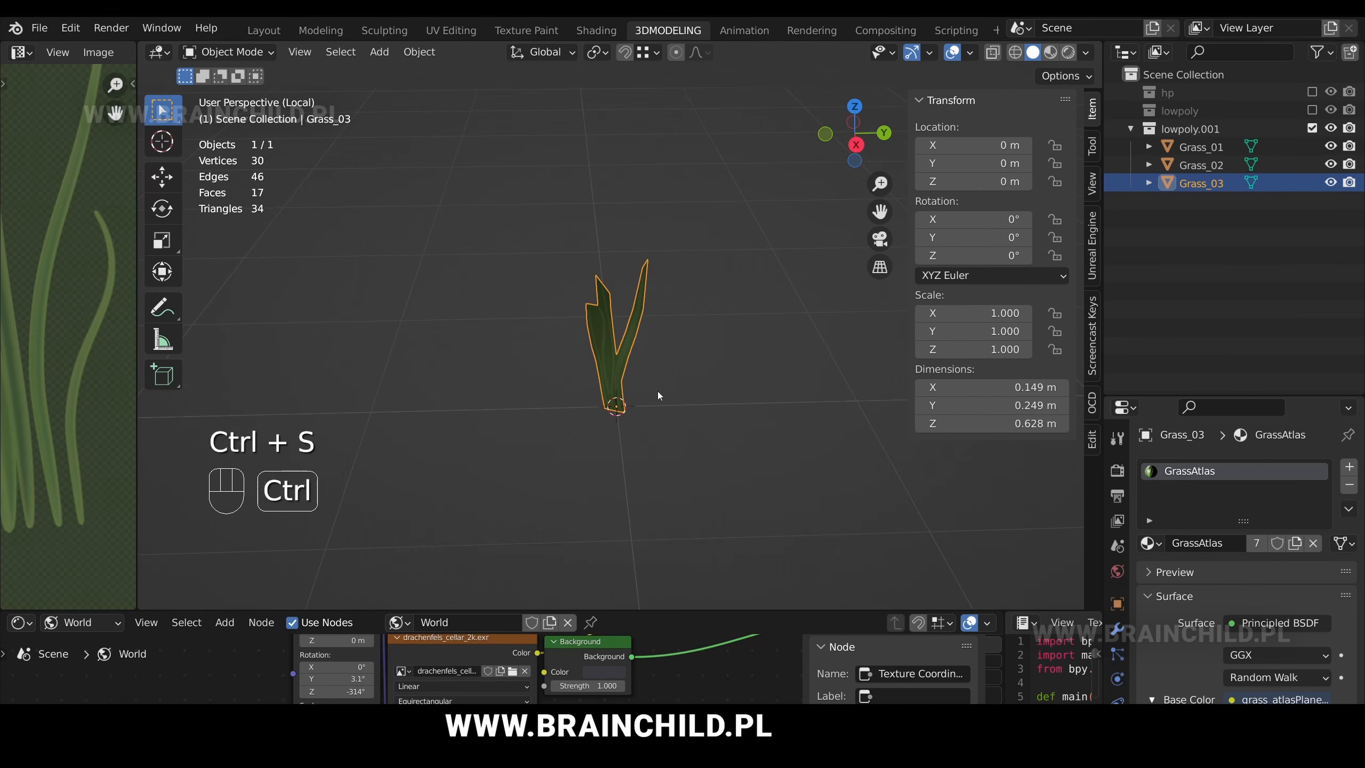
{"action": "key", "text": "ctrl+q"}
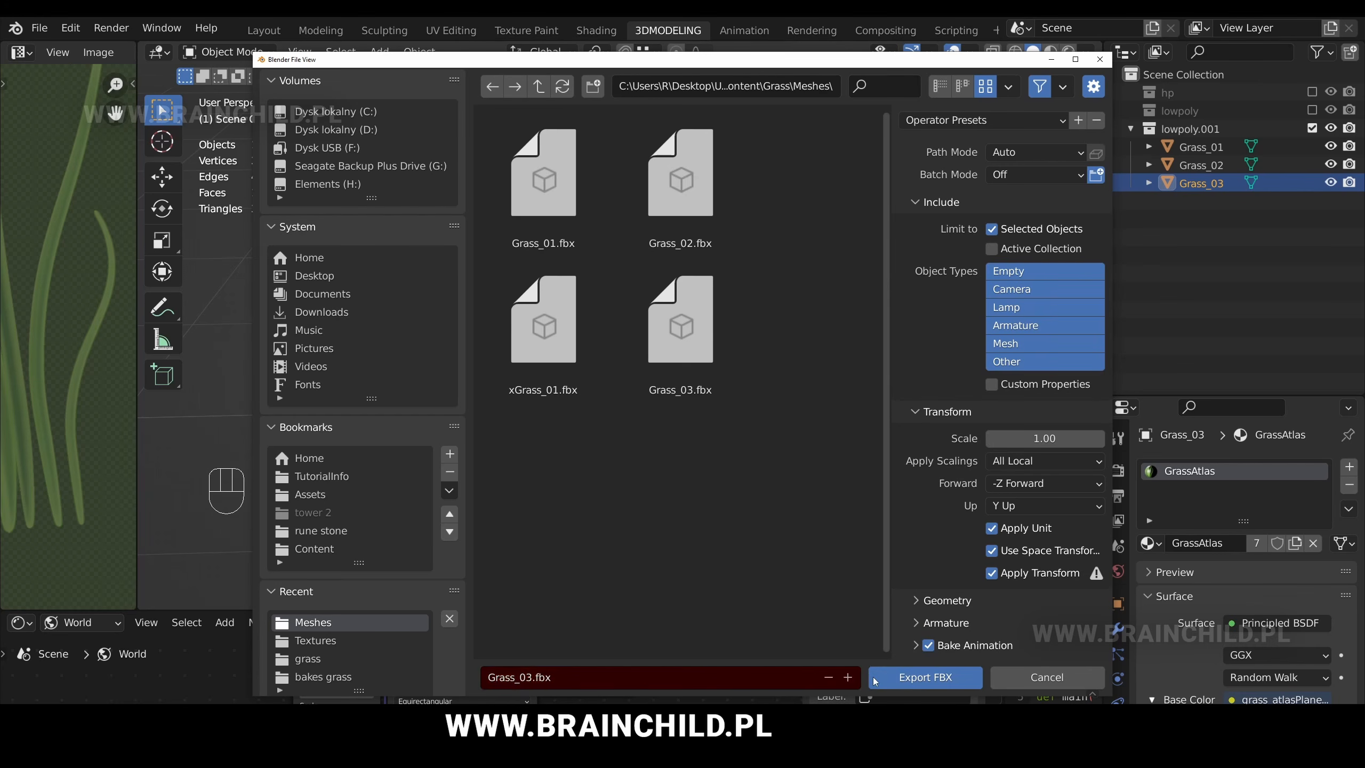
{"action": "left_click", "coordinate": [891, 678]}
{"action": "key", "text": "ctrl+s"}
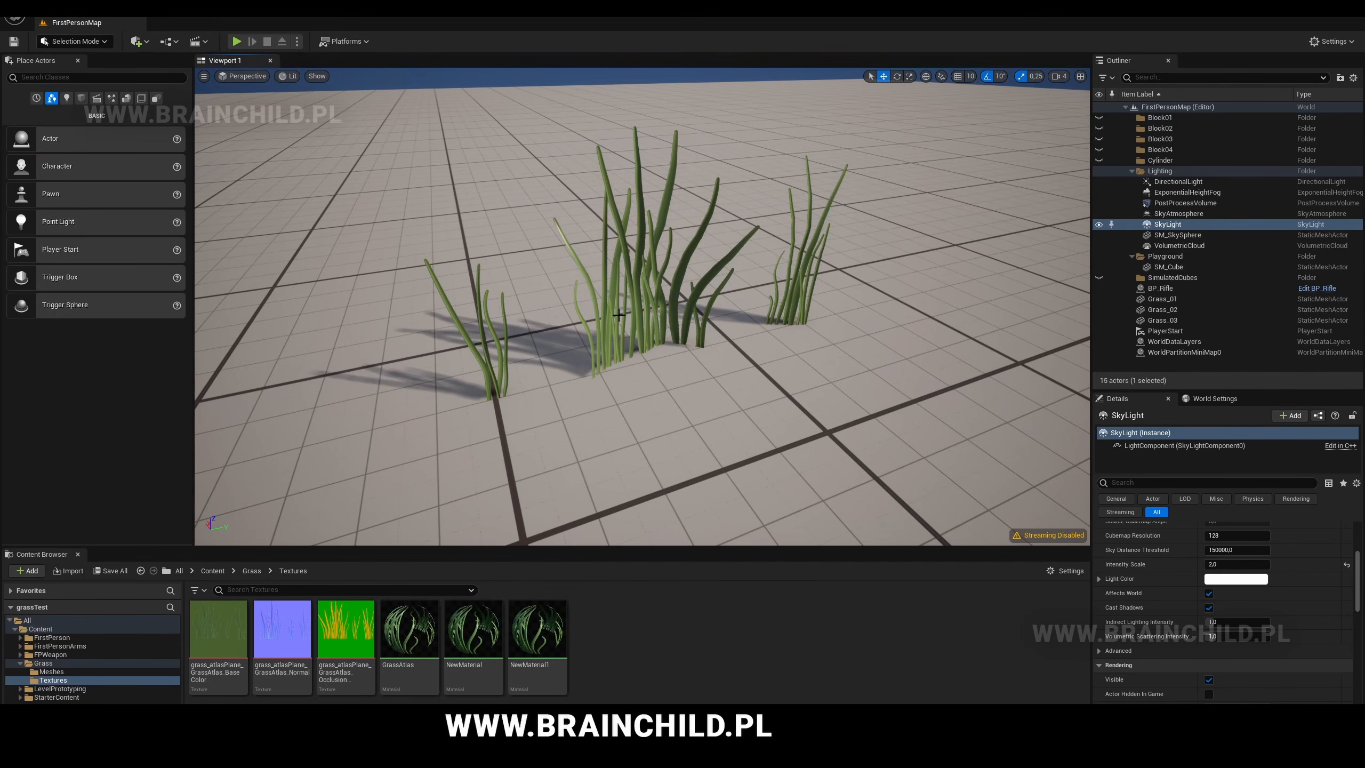
- In Unreal Editor, move Grass_03 and Grass_02 into the central Grass_01 clump to form one dense tuft
{"action": "right_click_drag", "start_coordinate": [606, 325], "coordinate": [673, 318]}
{"action": "left_click", "coordinate": [680, 305]}
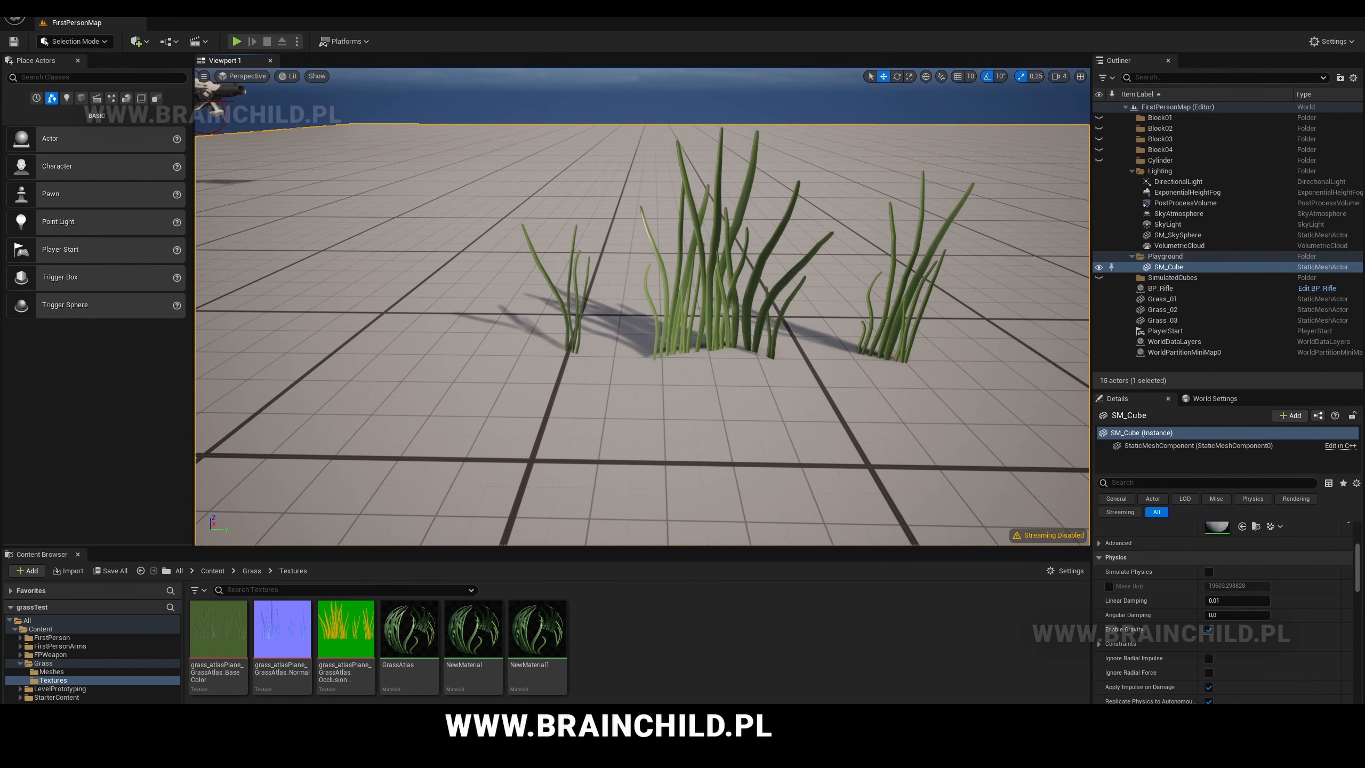
{"action": "left_click", "coordinate": [574, 302]}
{"action": "left_click_drag", "start_coordinate": [604, 362], "coordinate": [724, 353]}
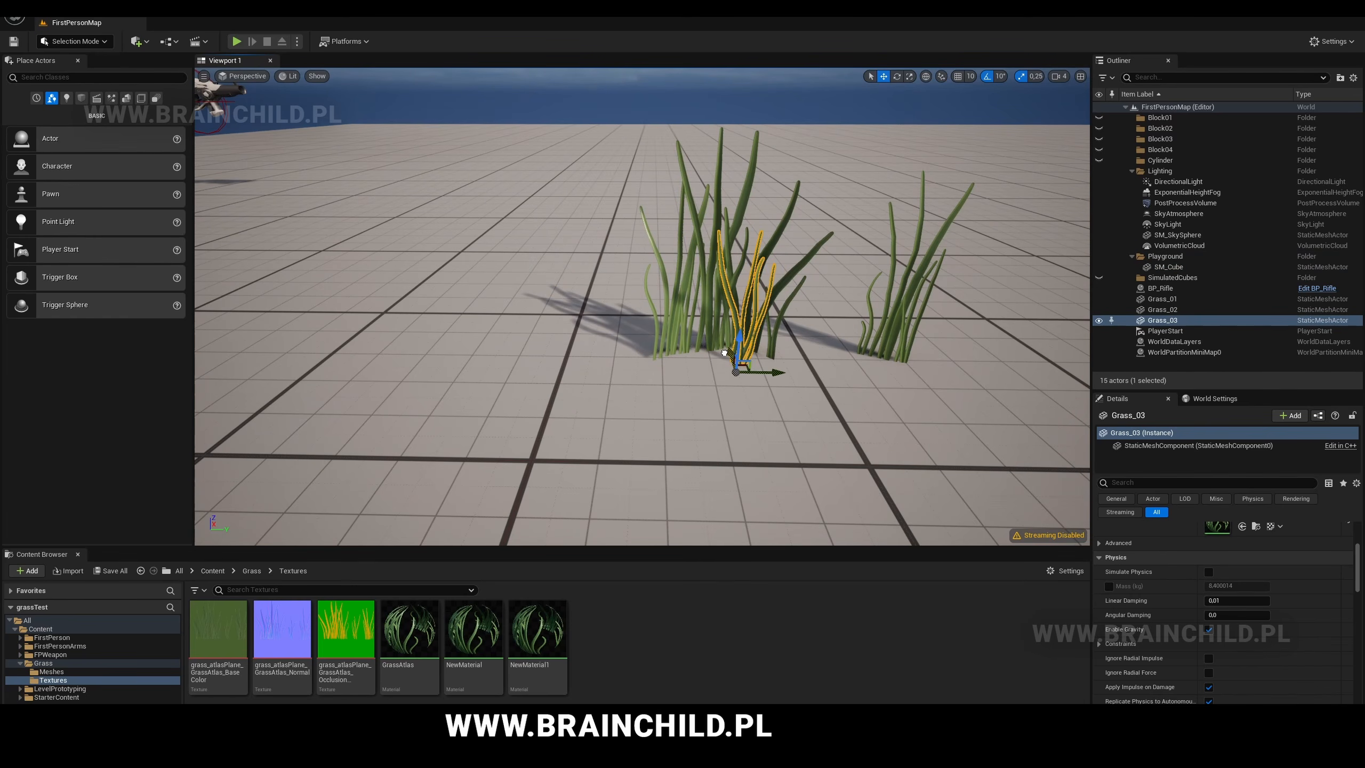
{"action": "left_click", "coordinate": [888, 338]}
{"action": "left_click_drag", "start_coordinate": [925, 362], "coordinate": [718, 361]}
{"action": "left_click", "coordinate": [732, 324]}
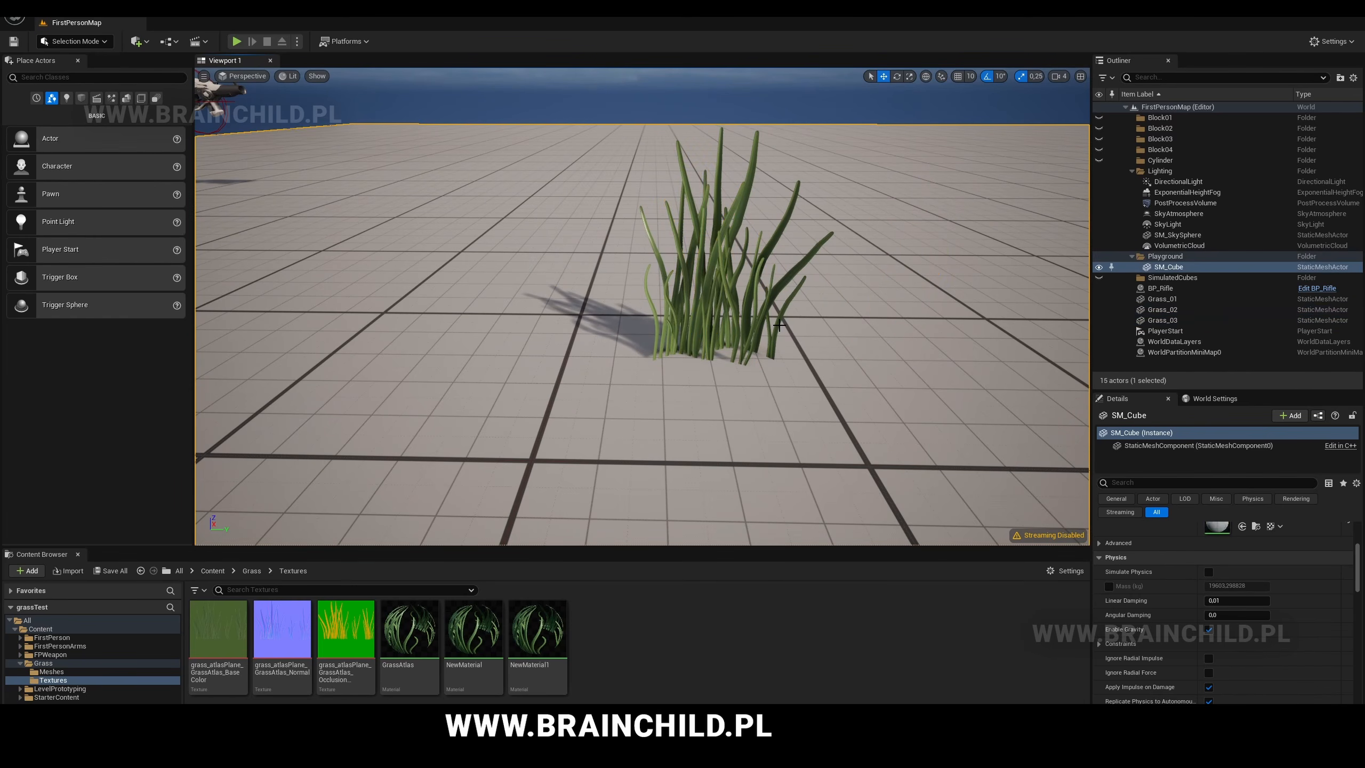
- Select the Grass_01, Grass_02 and Grass_03 clumps, duplicate the group twice beside the tuft, and rotate the copies about Z for variation
{"action": "right_click_drag", "start_coordinate": [732, 324], "coordinate": [615, 340]}
{"action": "key", "text": "w"}
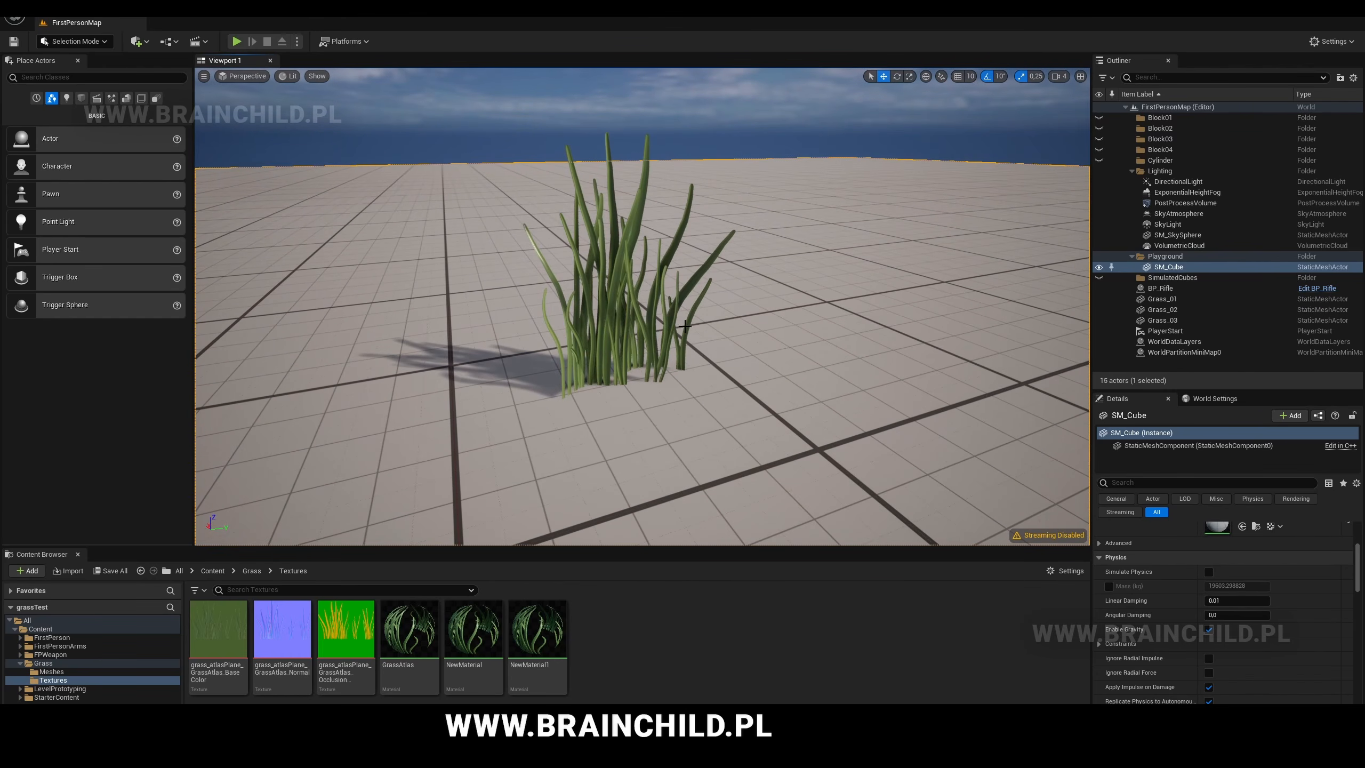
{"action": "left_click", "coordinate": [616, 340]}
{"action": "left_click", "coordinate": [653, 334], "text": "ctrl"}
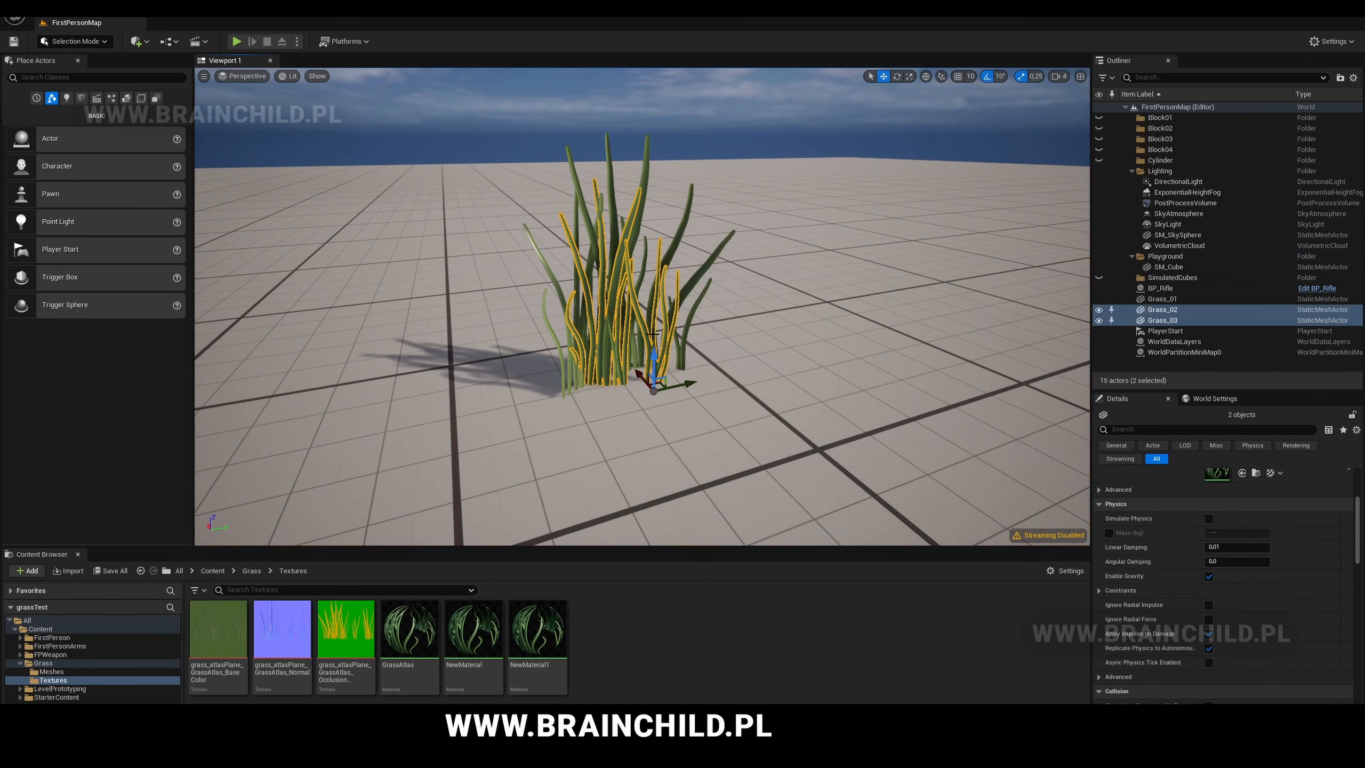
{"action": "left_click", "coordinate": [689, 330], "text": "ctrl"}
{"action": "key", "text": "ctrl+z"}
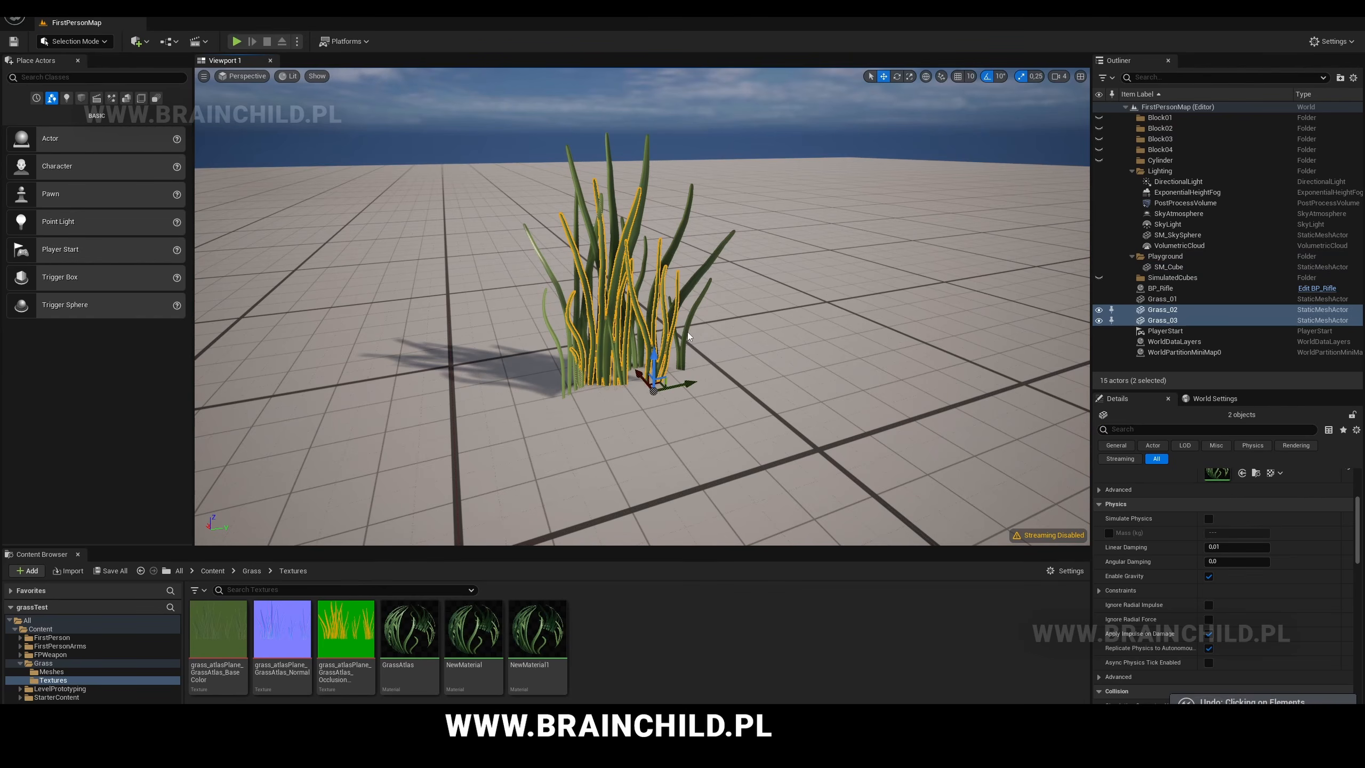
{"action": "left_click", "coordinate": [654, 354], "text": "ctrl"}
{"action": "left_click_drag", "start_coordinate": [611, 368], "coordinate": [717, 371], "text": "alt"}
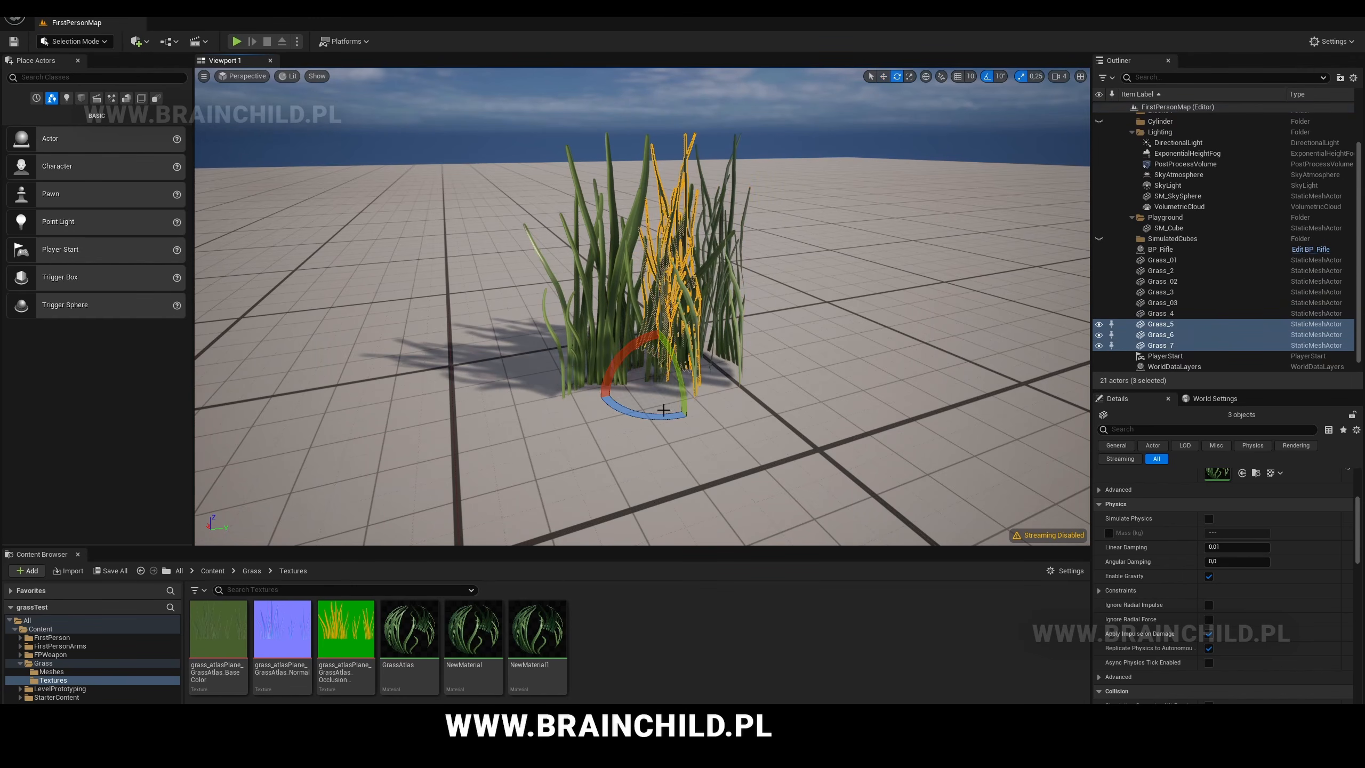
{"action": "mouse_move", "coordinate": [663, 411]}
{"action": "left_mouse_down"}
{"action": "mouse_move", "coordinate": [714, 377]}
{"action": "mouse_move", "coordinate": [723, 387]}
{"action": "mouse_move", "coordinate": [639, 411]}
{"action": "mouse_move", "coordinate": [665, 389]}
{"action": "mouse_move", "coordinate": [639, 409]}
{"action": "left_mouse_up"}
- Duplicate a Grass_01 clump, scale the copy uniformly to 0.75, rotate it to 40° about Z, and place it at the tuft's outer edge
{"action": "left_click", "coordinate": [709, 382]}
{"action": "scroll", "coordinate": [725, 350], "scroll_direction": "down", "scroll_amount": 3}
{"action": "scroll", "coordinate": [726, 351], "scroll_direction": "up", "scroll_amount": 4}
{"action": "left_click", "coordinate": [714, 333]}
{"action": "key", "text": "e"}
{"action": "key", "text": "w"}
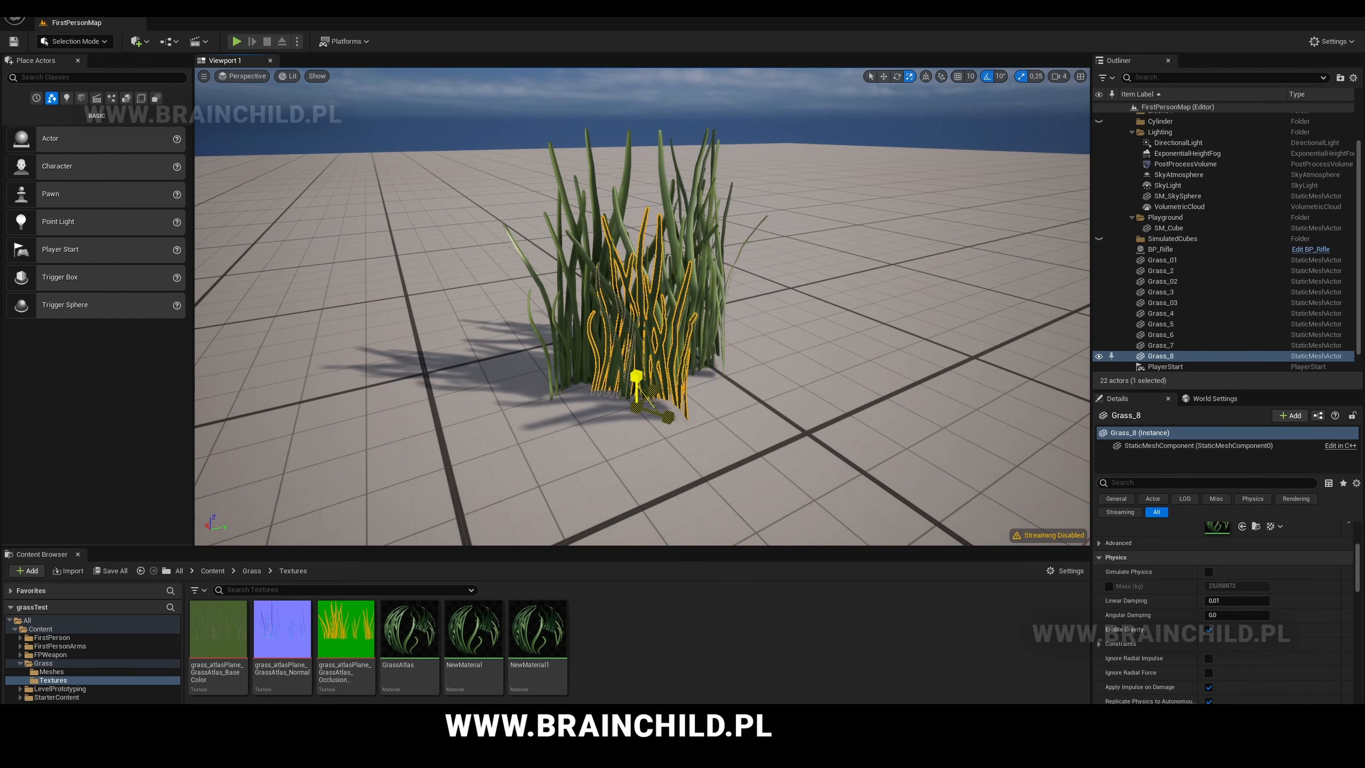
{"action": "key", "text": "e"}
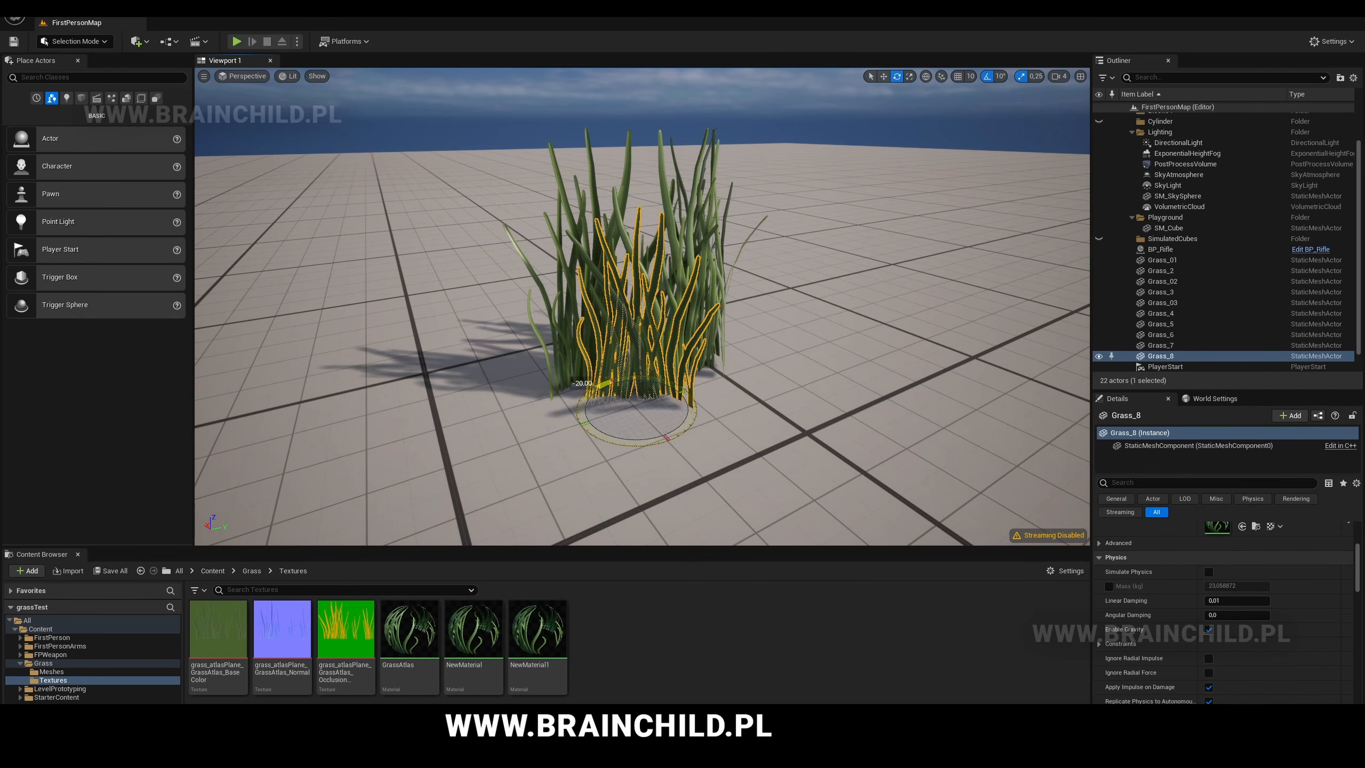
{"action": "key", "text": "w"}
{"action": "left_click", "coordinate": [697, 370]}
{"action": "scroll", "coordinate": [697, 371], "scroll_direction": "down", "scroll_amount": 3}
{"action": "scroll", "coordinate": [697, 370], "scroll_direction": "up", "scroll_amount": 3}
{"action": "left_click", "coordinate": [667, 361]}
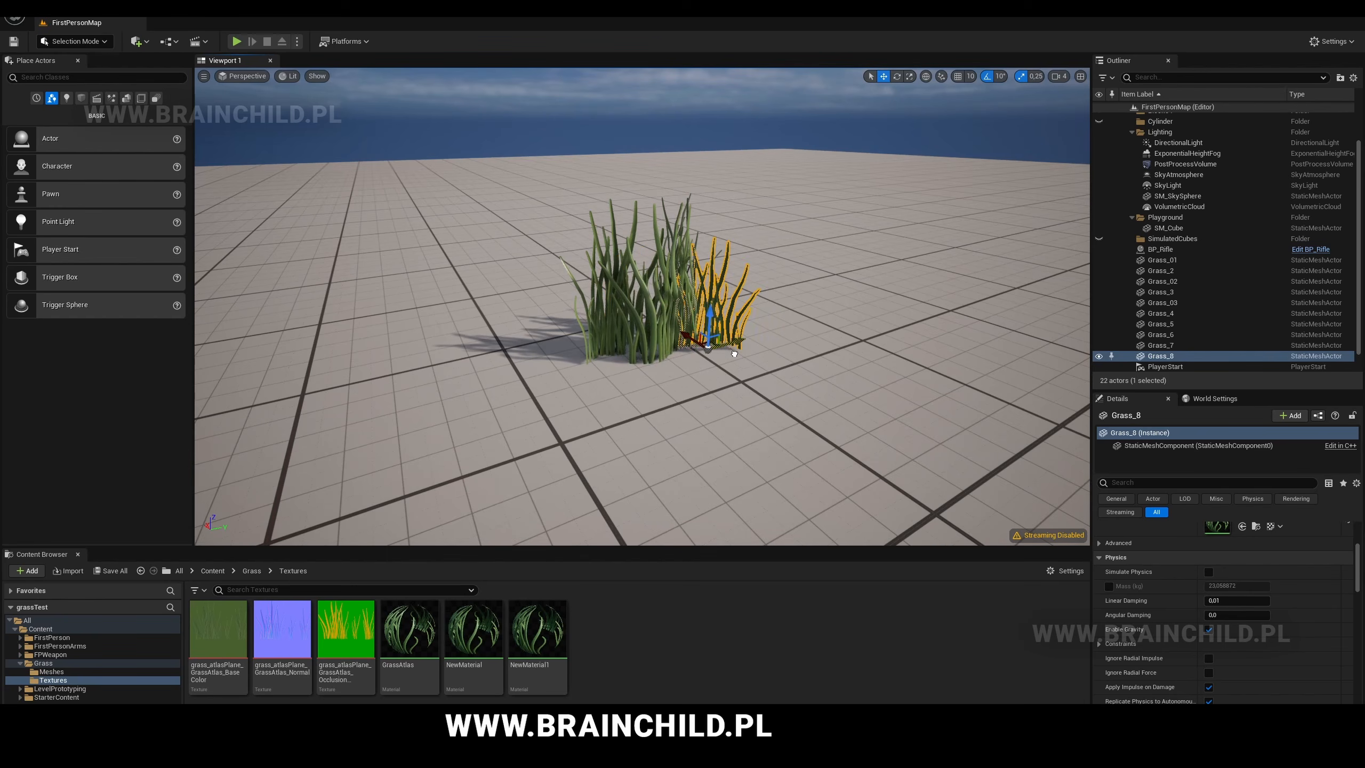
- Duplicate small clumps from the tuft and place the copies along its outer edge
{"action": "left_click", "coordinate": [658, 341]}
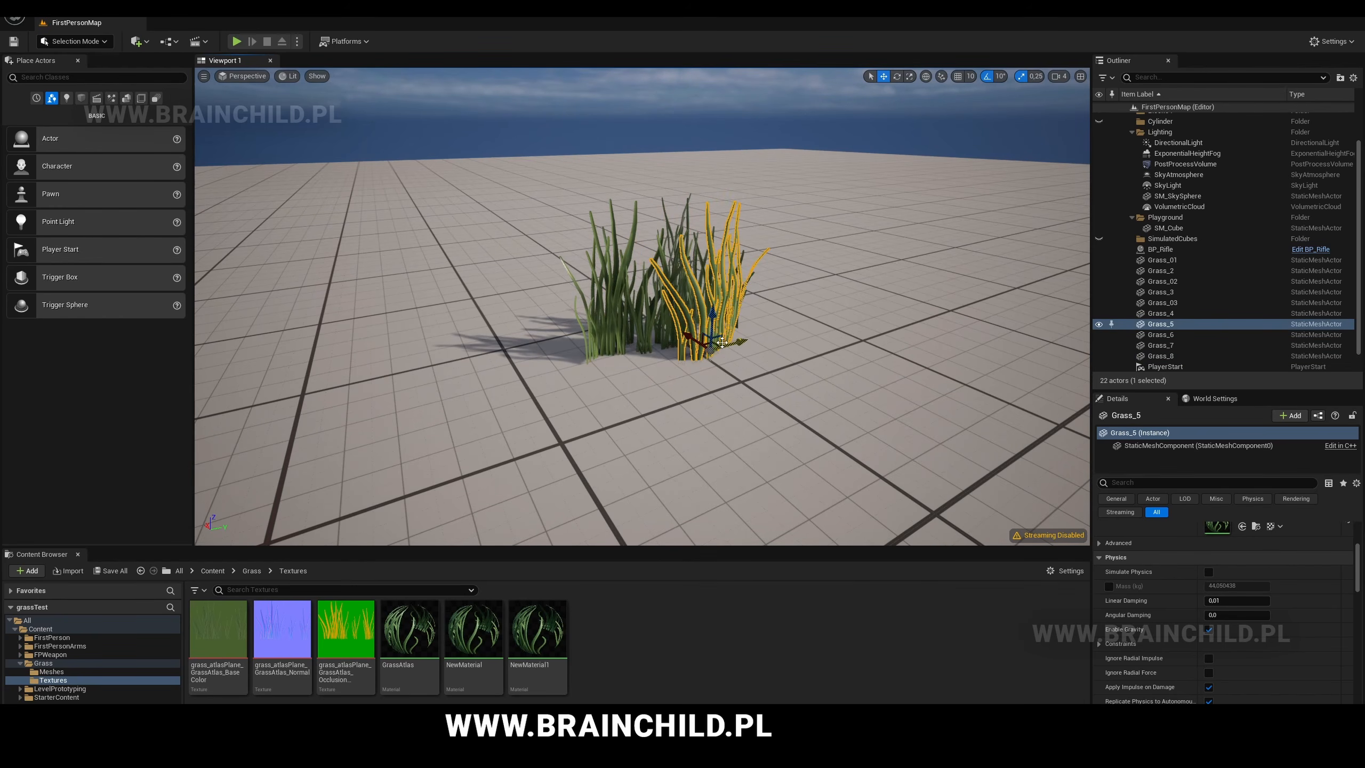
{"action": "left_click", "coordinate": [626, 339]}
{"action": "mouse_move", "coordinate": [721, 342]}
{"action": "left_mouse_down"}
{"action": "mouse_move", "coordinate": [680, 356]}
{"action": "mouse_move", "coordinate": [760, 340]}
{"action": "mouse_move", "coordinate": [720, 351]}
{"action": "left_mouse_up"}
{"action": "left_click", "coordinate": [644, 344]}
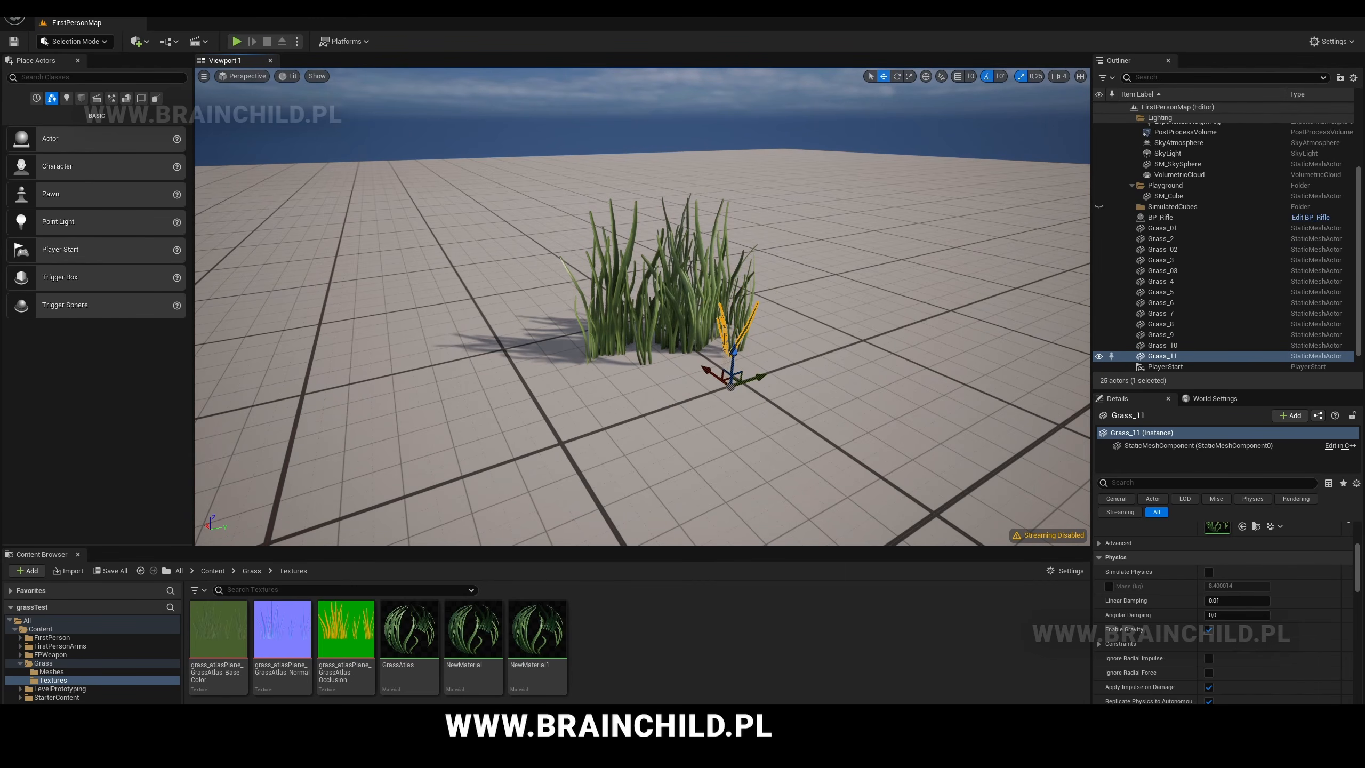
- Fill the tuft's front with more copies of the small clump, rotating them about Z to vary their directions
{"action": "left_click_drag", "start_coordinate": [759, 376], "coordinate": [577, 422], "text": "alt"}
{"action": "key", "text": "e"}
{"action": "key", "text": "w"}
{"action": "key", "text": "e"}
{"action": "left_click_drag", "start_coordinate": [653, 381], "coordinate": [624, 398], "text": "alt"}
{"action": "key", "text": "e"}
{"action": "key", "text": "e"}
{"action": "left_click_drag", "start_coordinate": [629, 426], "coordinate": [851, 344]}
- Scale the Grass_01 clump to about 0.70 on Y and 1.13 on Z so it stands narrower and taller
{"action": "key", "text": "w"}
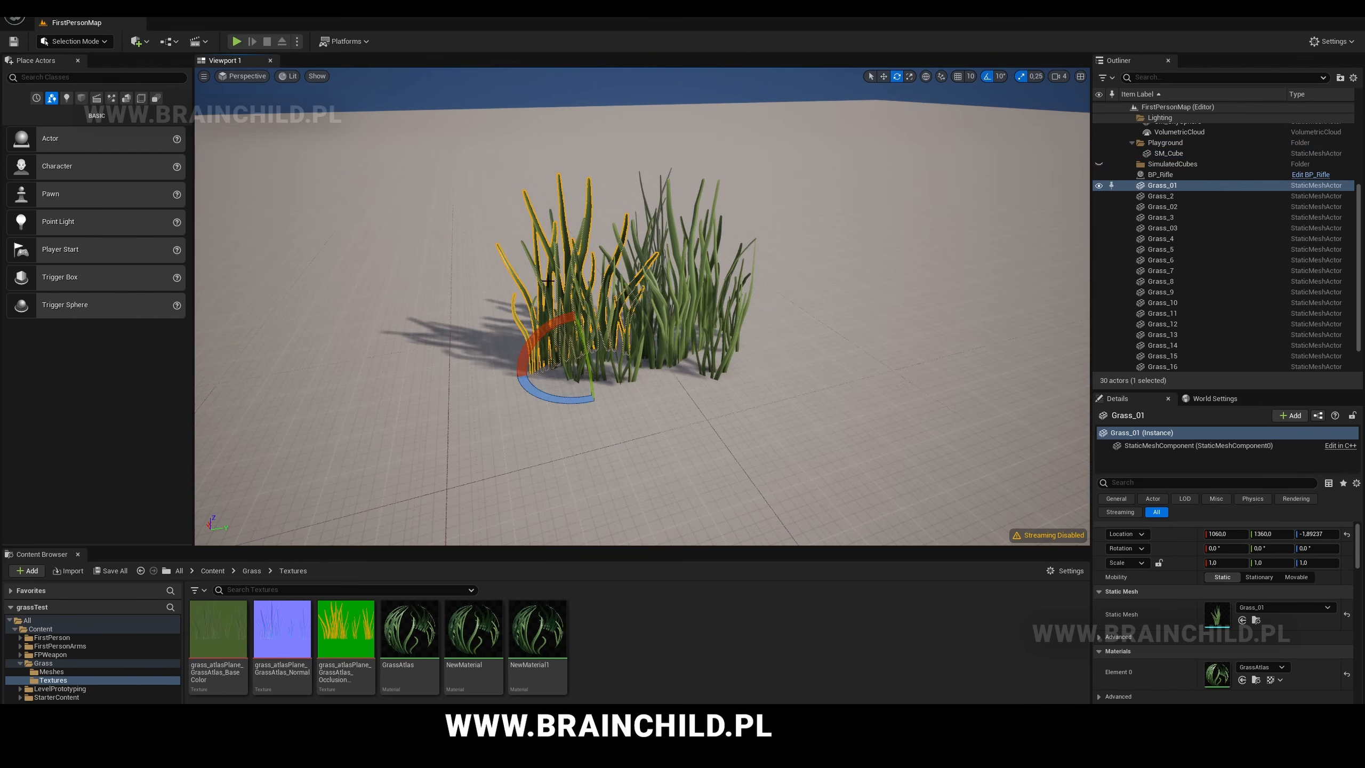
{"action": "key", "text": "r"}
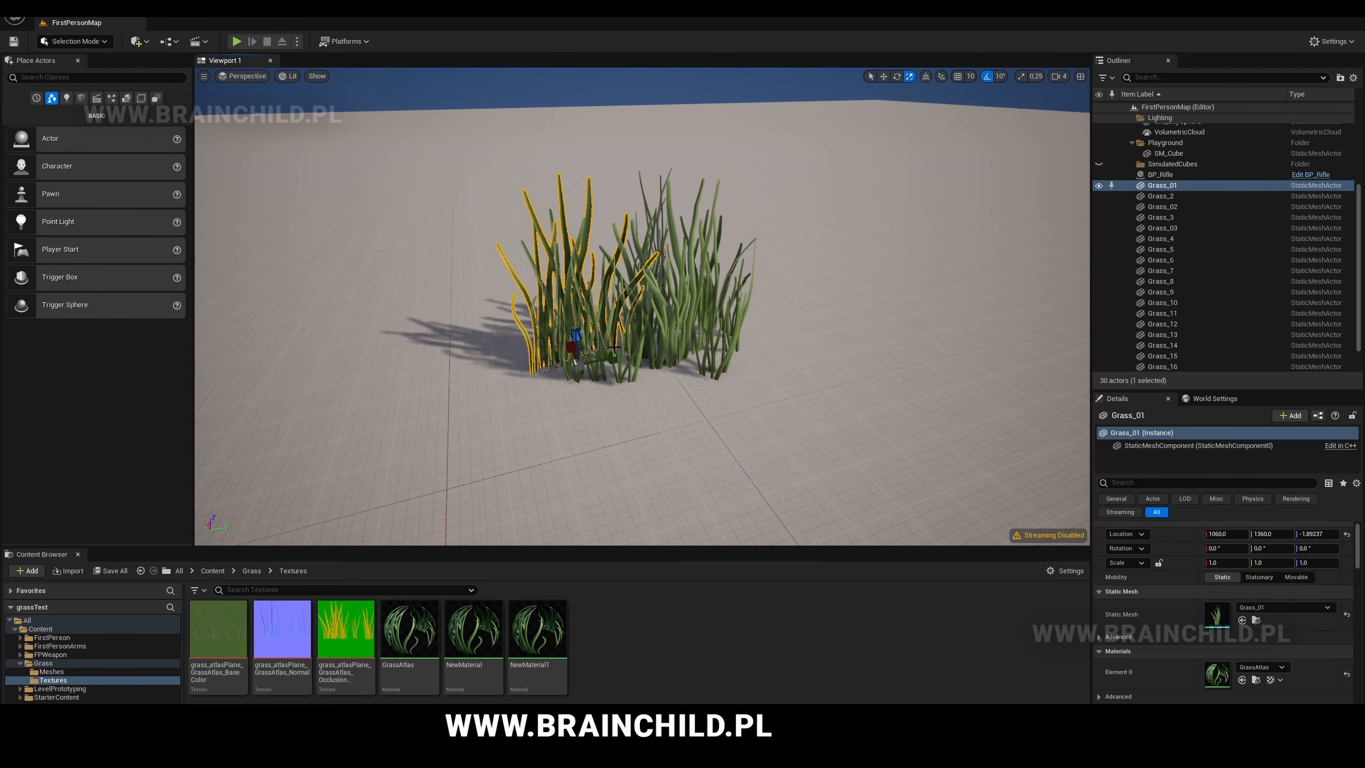
{"action": "left_click_drag", "start_coordinate": [614, 347], "coordinate": [600, 372]}
{"action": "left_click", "coordinate": [710, 312]}
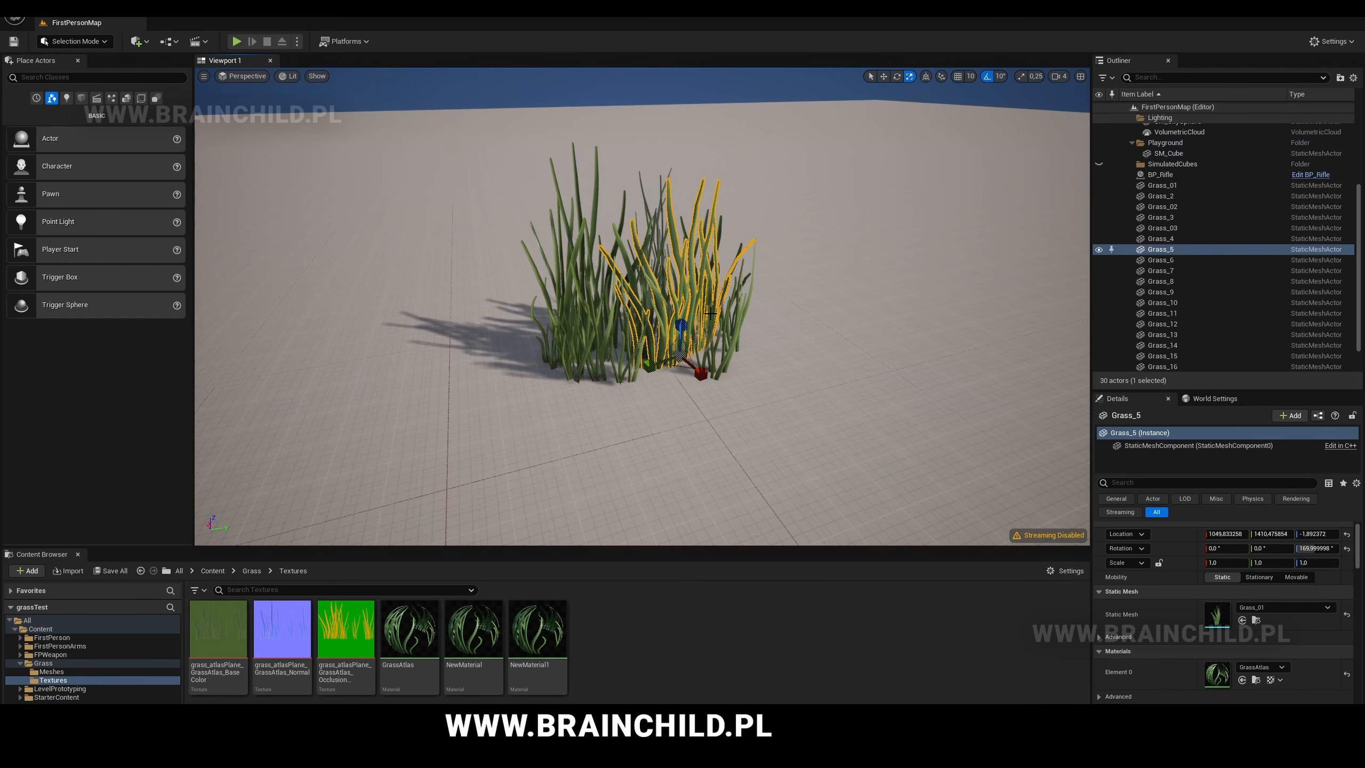
{"action": "key", "text": "w"}
{"action": "left_click", "coordinate": [783, 290]}
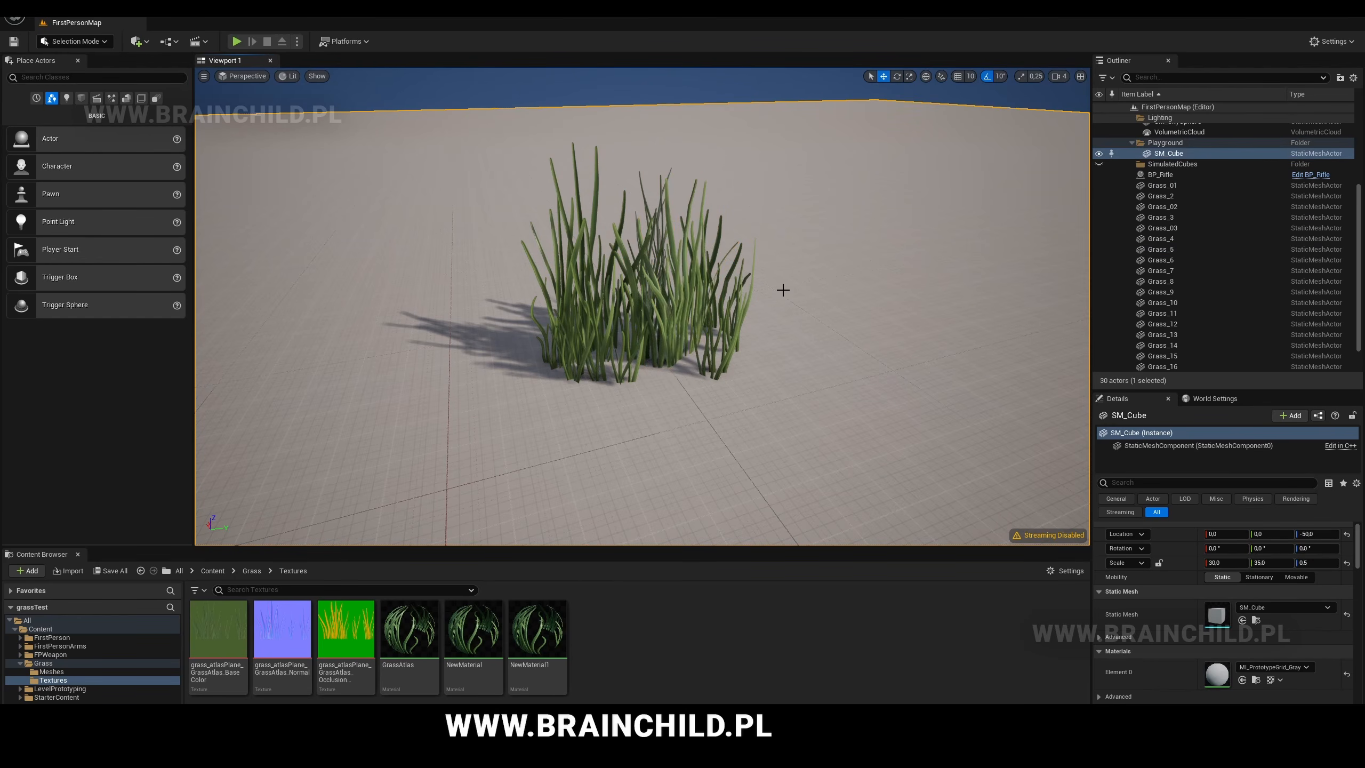
{"action": "middle_click_drag", "start_coordinate": [786, 256], "coordinate": [739, 292]}
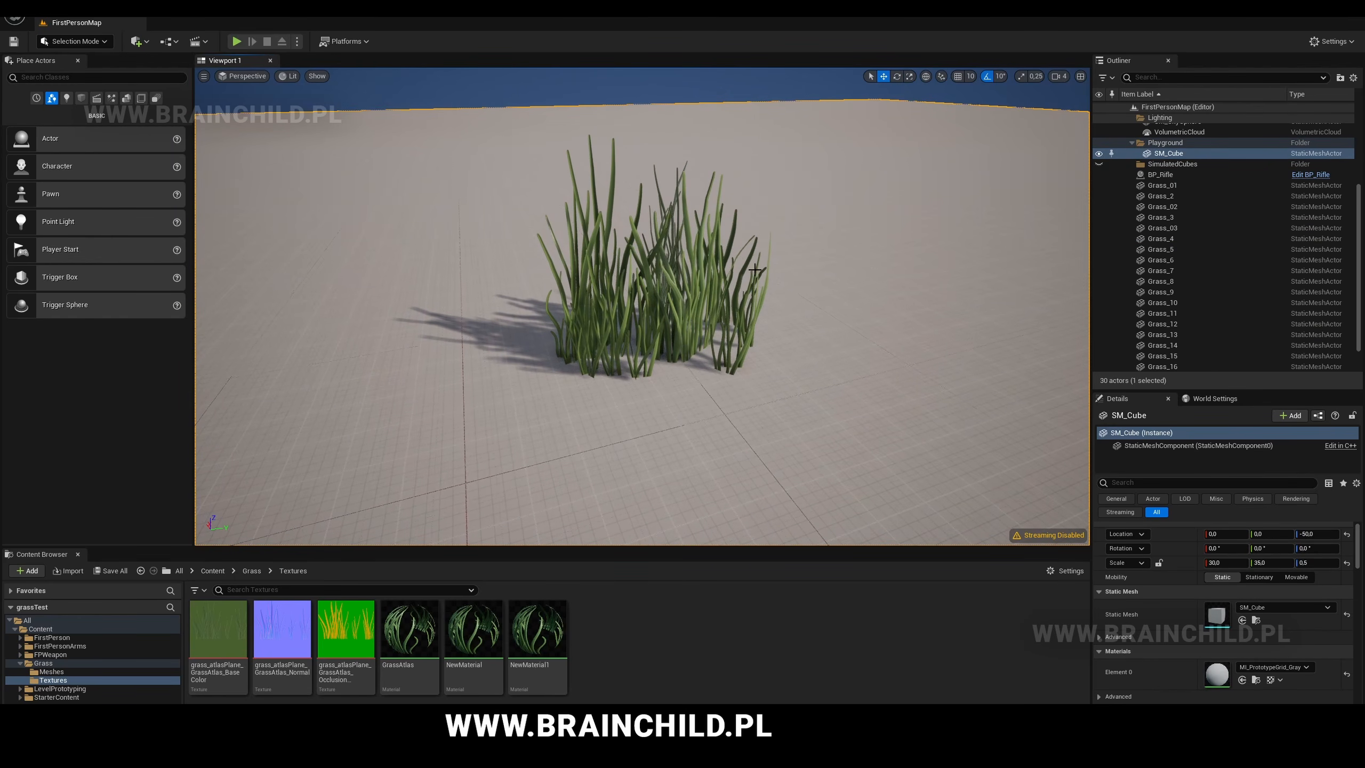
- Duplicate the Grass_10, Grass_01 and Grass_8 clumps out of the tuft into a separate row beside it
{"action": "left_click", "coordinate": [723, 380]}
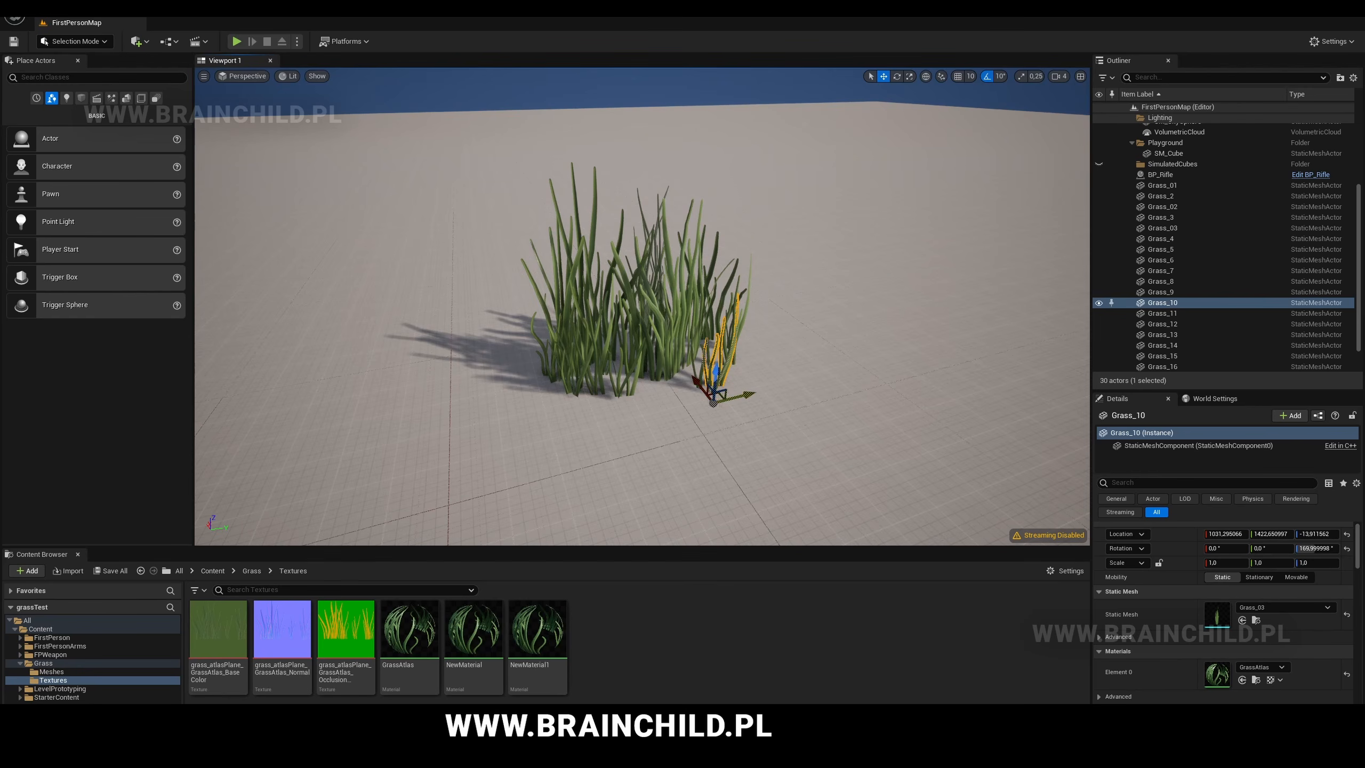
{"action": "left_click_drag", "start_coordinate": [722, 383], "coordinate": [830, 269], "text": "alt"}
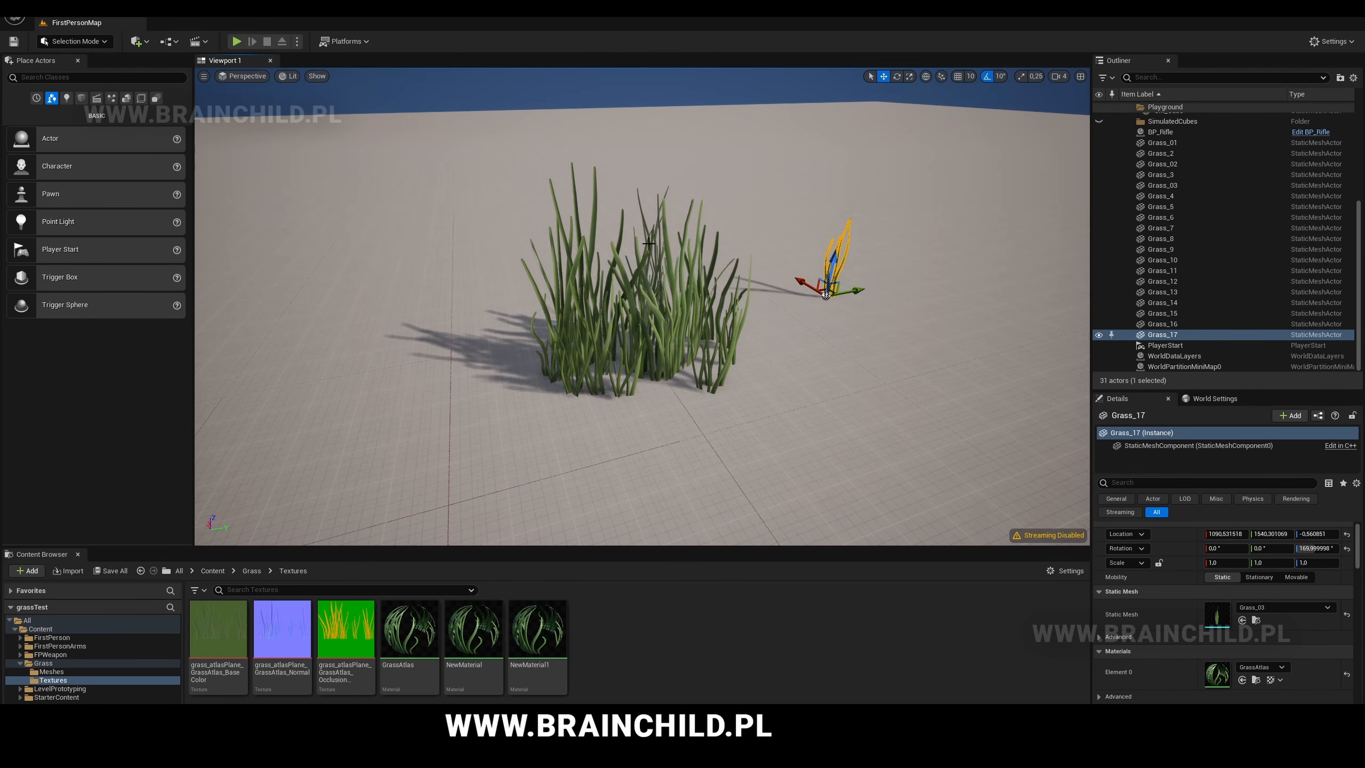
{"action": "left_click", "coordinate": [591, 371]}
{"action": "left_click_drag", "start_coordinate": [591, 371], "coordinate": [874, 273], "text": "alt"}
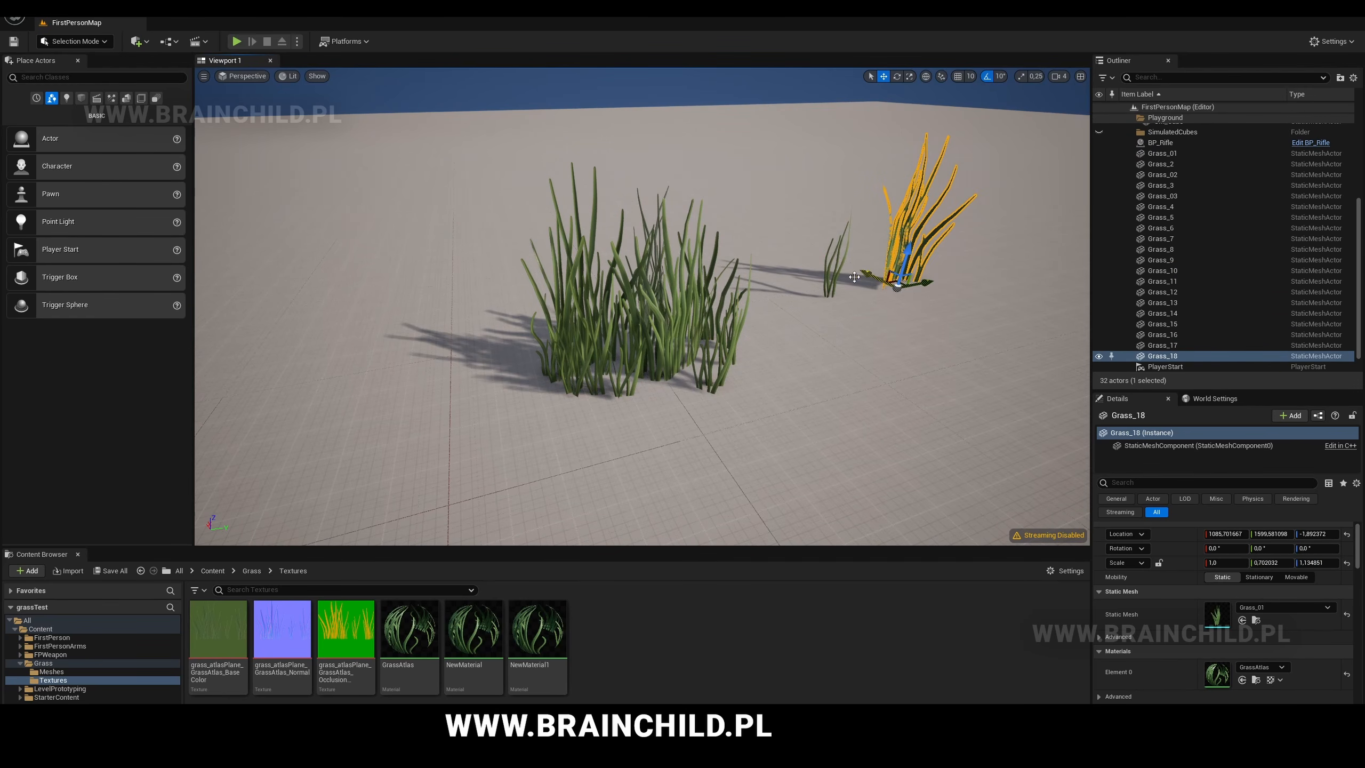
{"action": "right_click_drag", "start_coordinate": [774, 301], "coordinate": [702, 314]}
{"action": "key", "text": "d"}
{"action": "left_click", "coordinate": [466, 322]}
{"action": "left_click", "coordinate": [606, 301]}
{"action": "left_click", "coordinate": [606, 300]}
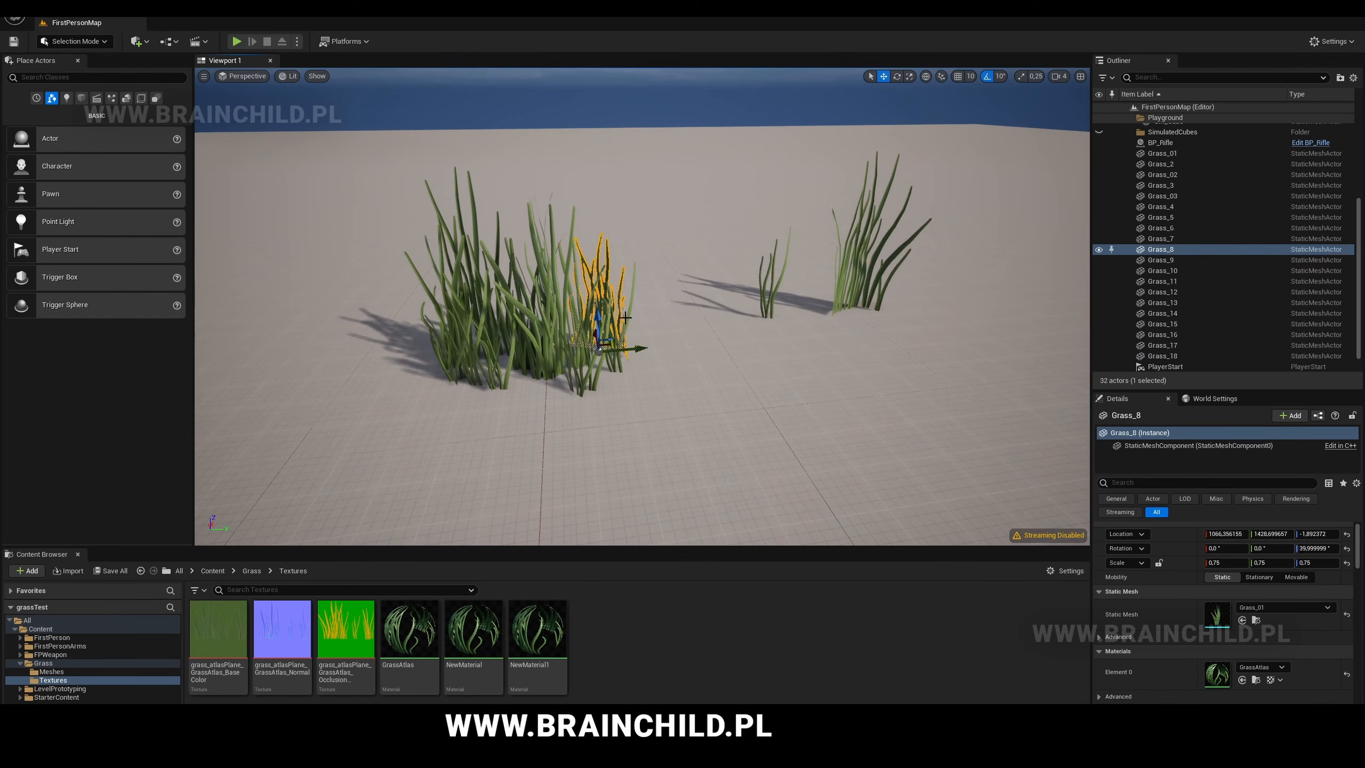
{"action": "left_click_drag", "start_coordinate": [642, 344], "coordinate": [912, 294], "text": "alt"}
- Rotate the standalone tall clump to -170° and the standalone 0.75-scale clump to 180° about Z
{"action": "left_click", "coordinate": [828, 293]}
{"action": "mouse_move", "coordinate": [828, 292]}
{"action": "right_mouse_down"}
{"action": "mouse_move", "coordinate": [865, 287]}
{"action": "mouse_move", "coordinate": [828, 292]}
{"action": "right_mouse_up"}
{"action": "left_click", "coordinate": [827, 292]}
{"action": "key", "text": "e"}
{"action": "left_click_drag", "start_coordinate": [794, 340], "coordinate": [868, 343]}
{"action": "key", "text": "w"}
{"action": "left_click", "coordinate": [869, 329]}
{"action": "mouse_move", "coordinate": [868, 329]}
{"action": "right_mouse_down"}
{"action": "mouse_move", "coordinate": [889, 329]}
{"action": "mouse_move", "coordinate": [877, 330]}
{"action": "right_mouse_up"}
{"action": "left_click", "coordinate": [908, 296]}
{"action": "key", "text": "e"}
{"action": "left_click_drag", "start_coordinate": [890, 333], "coordinate": [949, 328]}
{"action": "key", "text": "w"}
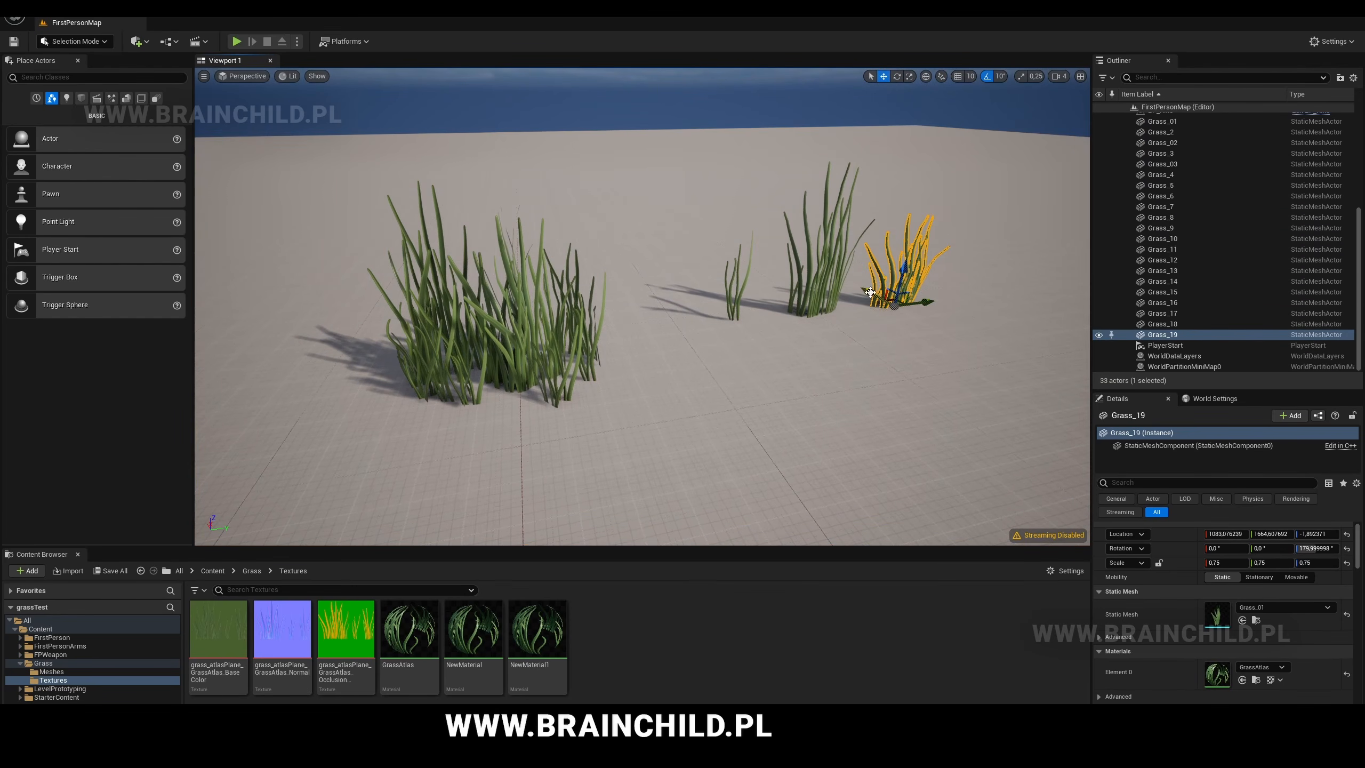
- Select the three standalone clumps and move them together closer to the tuft
{"action": "left_click", "coordinate": [832, 308]}
{"action": "mouse_move", "coordinate": [832, 309]}
{"action": "right_mouse_down"}
{"action": "mouse_move", "coordinate": [838, 293]}
{"action": "mouse_move", "coordinate": [833, 308]}
{"action": "right_mouse_up"}
{"action": "left_click", "coordinate": [832, 308]}
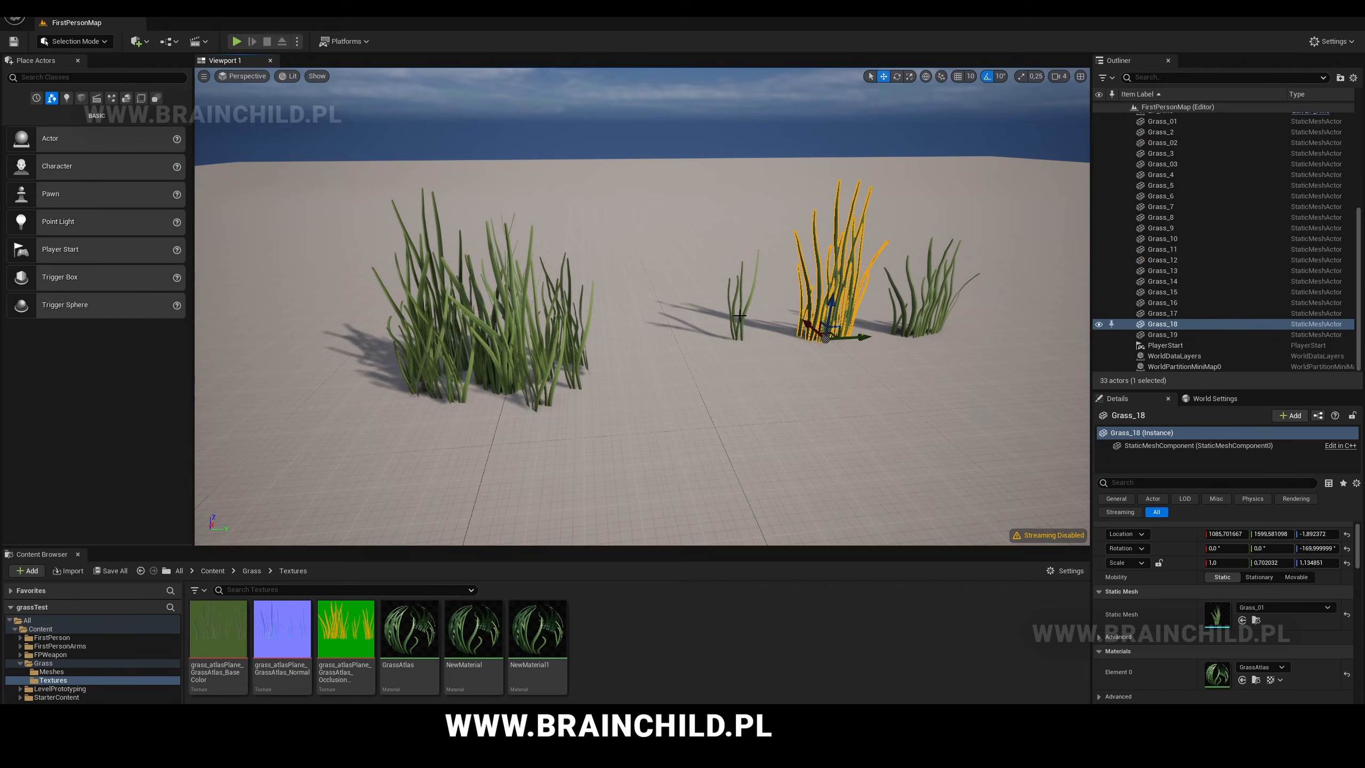
{"action": "left_click", "coordinate": [740, 316], "text": "ctrl"}
{"action": "left_click", "coordinate": [915, 326], "text": "ctrl"}
{"action": "left_click_drag", "start_coordinate": [953, 333], "coordinate": [865, 336]}
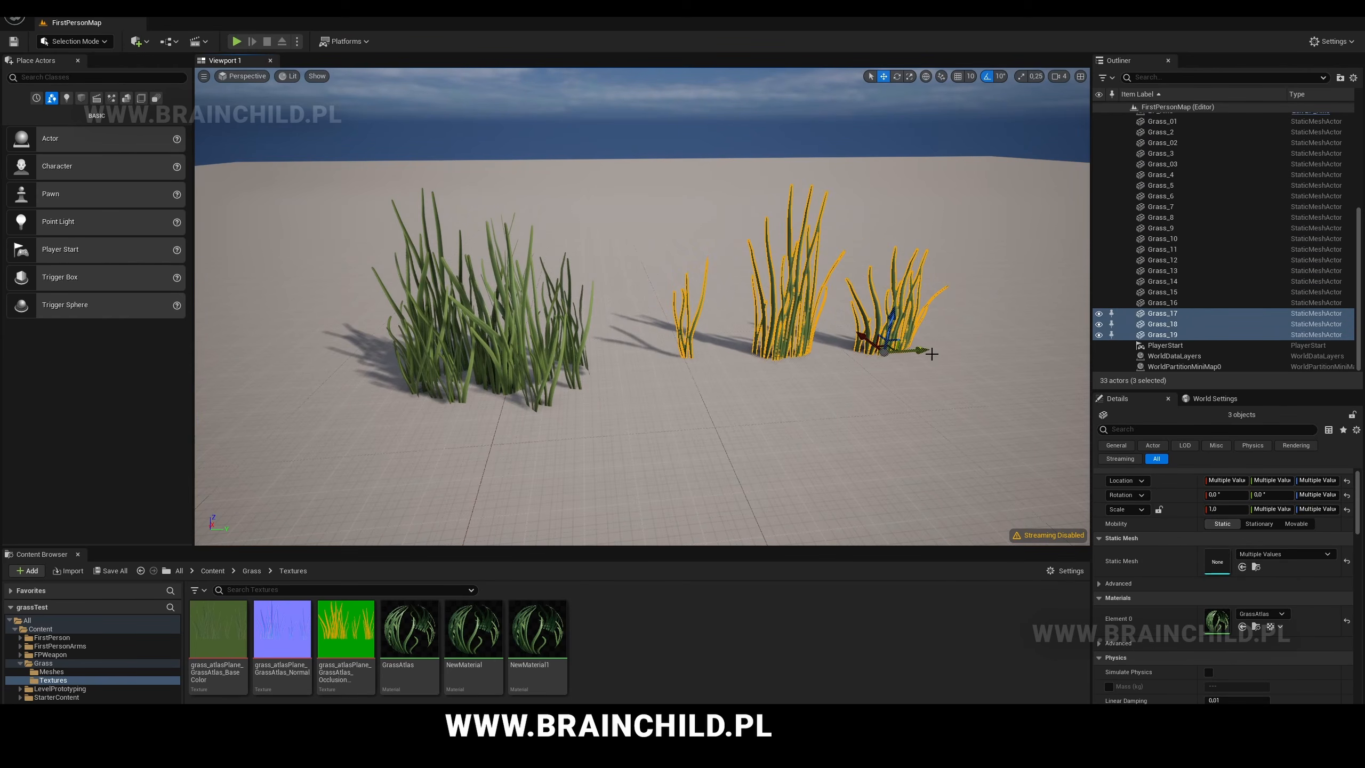
- Adjust the small and the 0.75-scale standalone clumps individually so the three clumps are spaced closer together in a row
{"action": "right_click_drag", "start_coordinate": [811, 370], "coordinate": [784, 369]}
{"action": "left_click", "coordinate": [730, 343]}
{"action": "left_click_drag", "start_coordinate": [767, 359], "coordinate": [777, 359]}
{"action": "left_click", "coordinate": [940, 344]}
{"action": "left_click_drag", "start_coordinate": [975, 365], "coordinate": [960, 365]}
{"action": "left_click", "coordinate": [742, 340]}
{"action": "left_click_drag", "start_coordinate": [774, 359], "coordinate": [745, 349]}
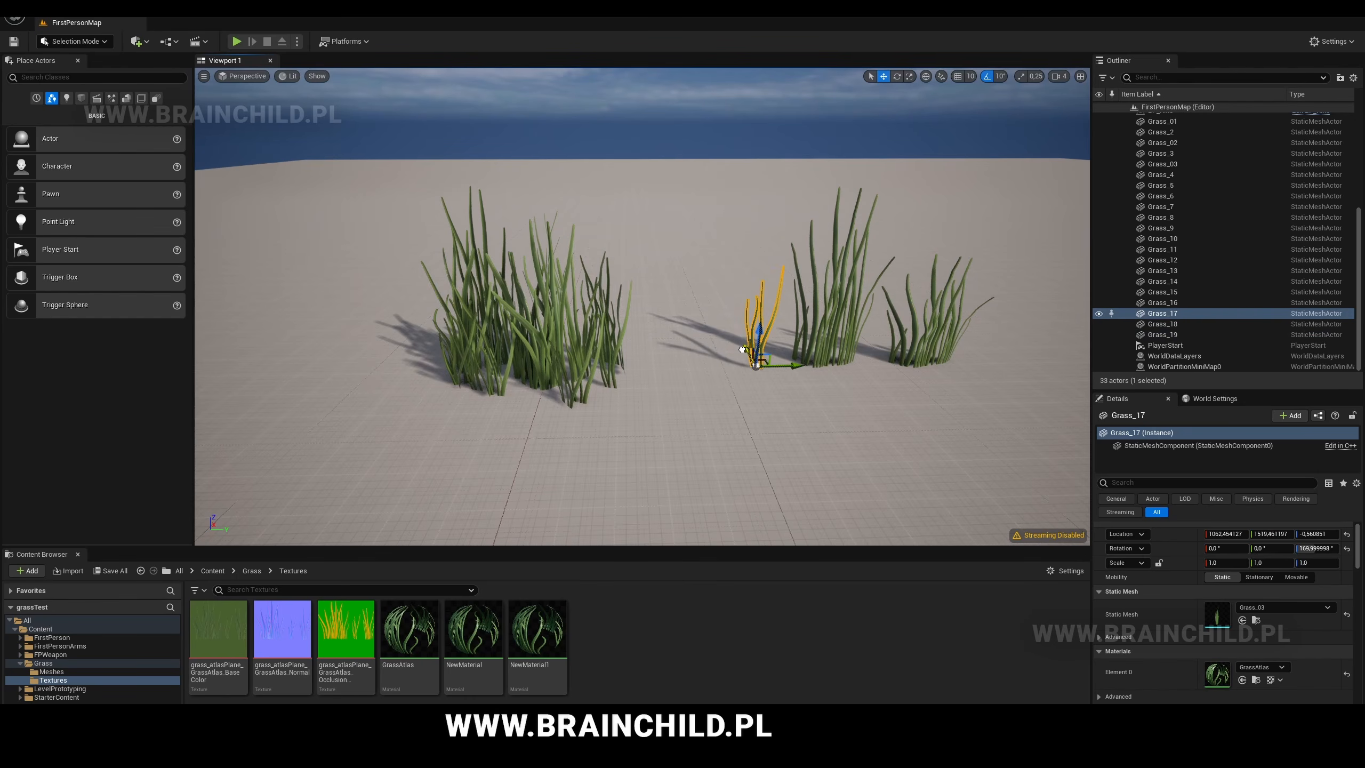
{"action": "left_click", "coordinate": [713, 345]}
{"action": "right_click_drag", "start_coordinate": [714, 345], "coordinate": [718, 345]}
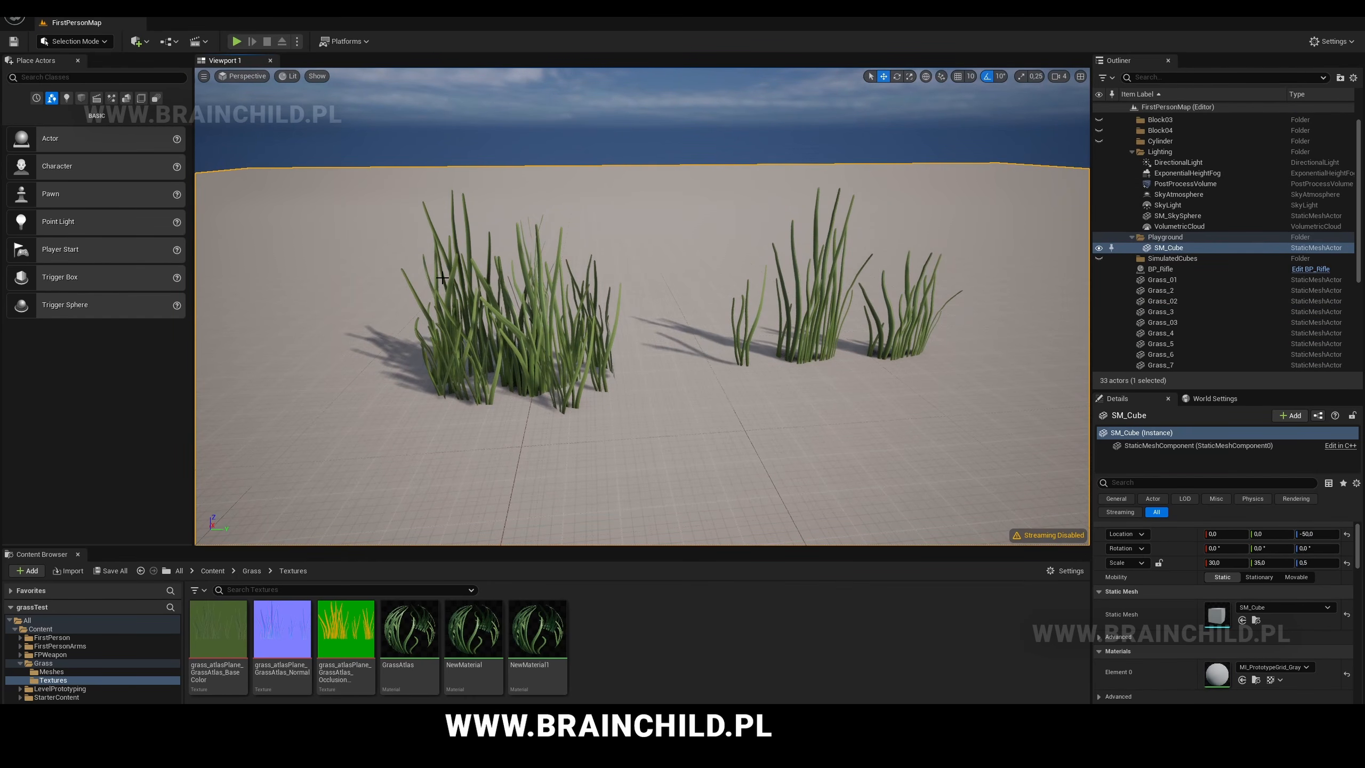
- Place a point light between the grass groups at a height of about 229 and set its intensity to about 2.7 cd
{"action": "left_click_drag", "start_coordinate": [58, 221], "coordinate": [671, 125]}
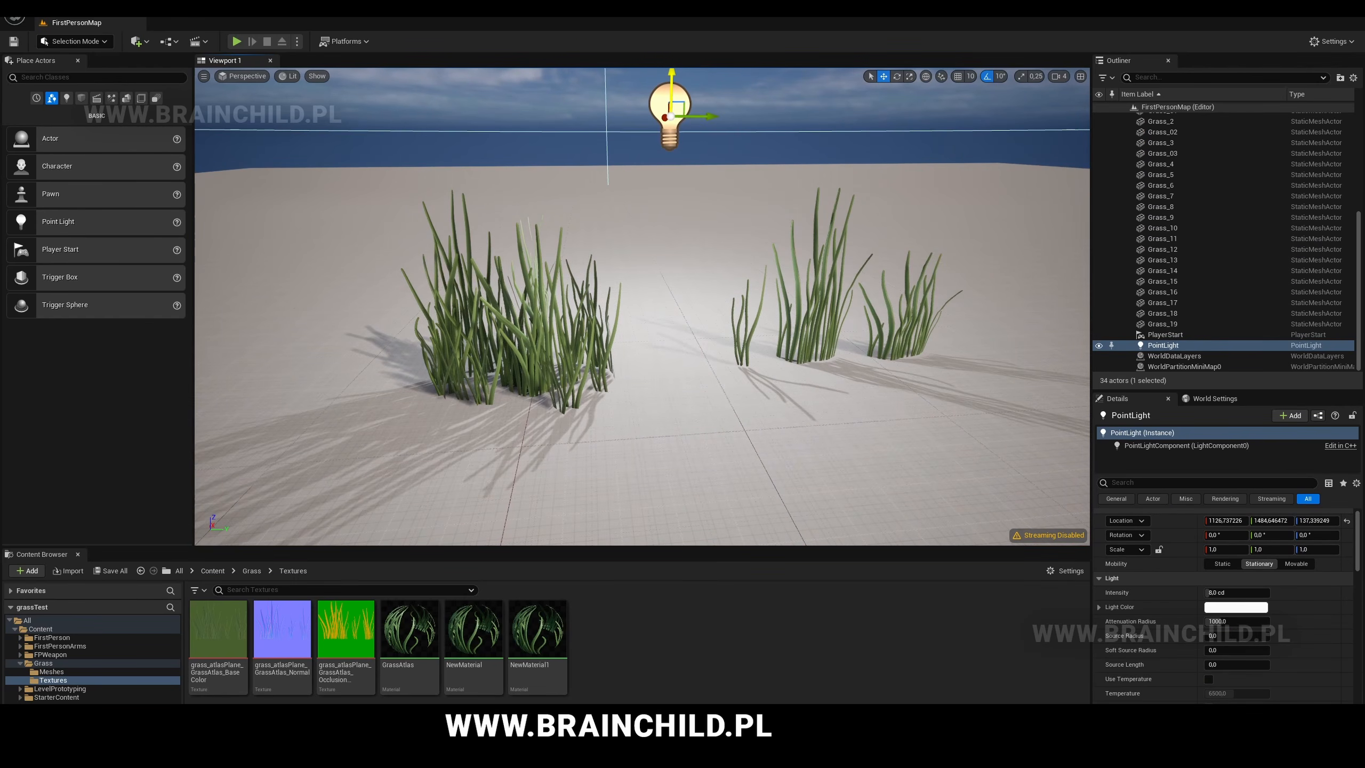
{"action": "scroll", "coordinate": [654, 201], "scroll_direction": "down", "scroll_amount": 3}
{"action": "left_click_drag", "start_coordinate": [653, 201], "coordinate": [669, 92]}
{"action": "scroll", "coordinate": [668, 186], "scroll_direction": "up", "scroll_amount": 3}
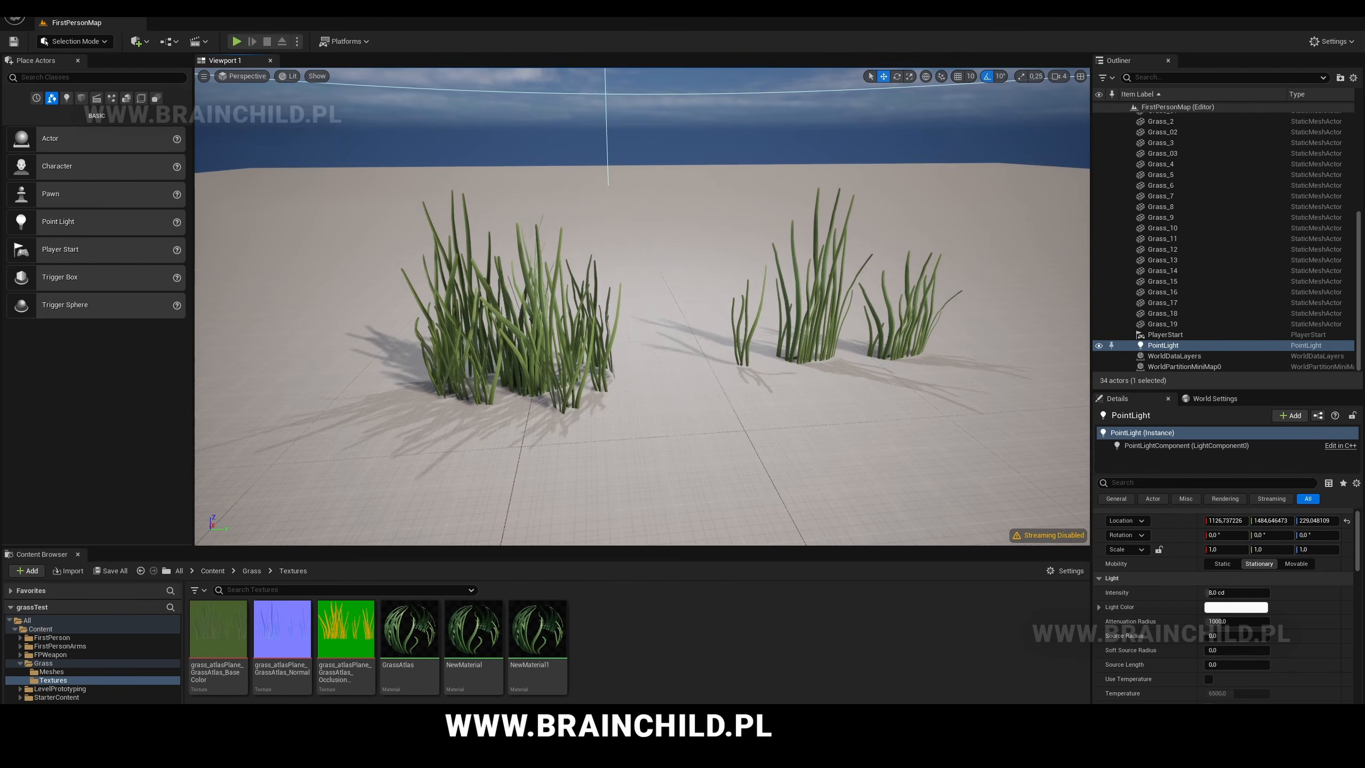
{"action": "mouse_move", "coordinate": [670, 189]}
{"action": "left_mouse_down", "text": "alt"}
{"action": "mouse_move", "coordinate": [669, 201]}
{"action": "mouse_move", "coordinate": [669, 185]}
{"action": "left_mouse_up", "text": "alt"}
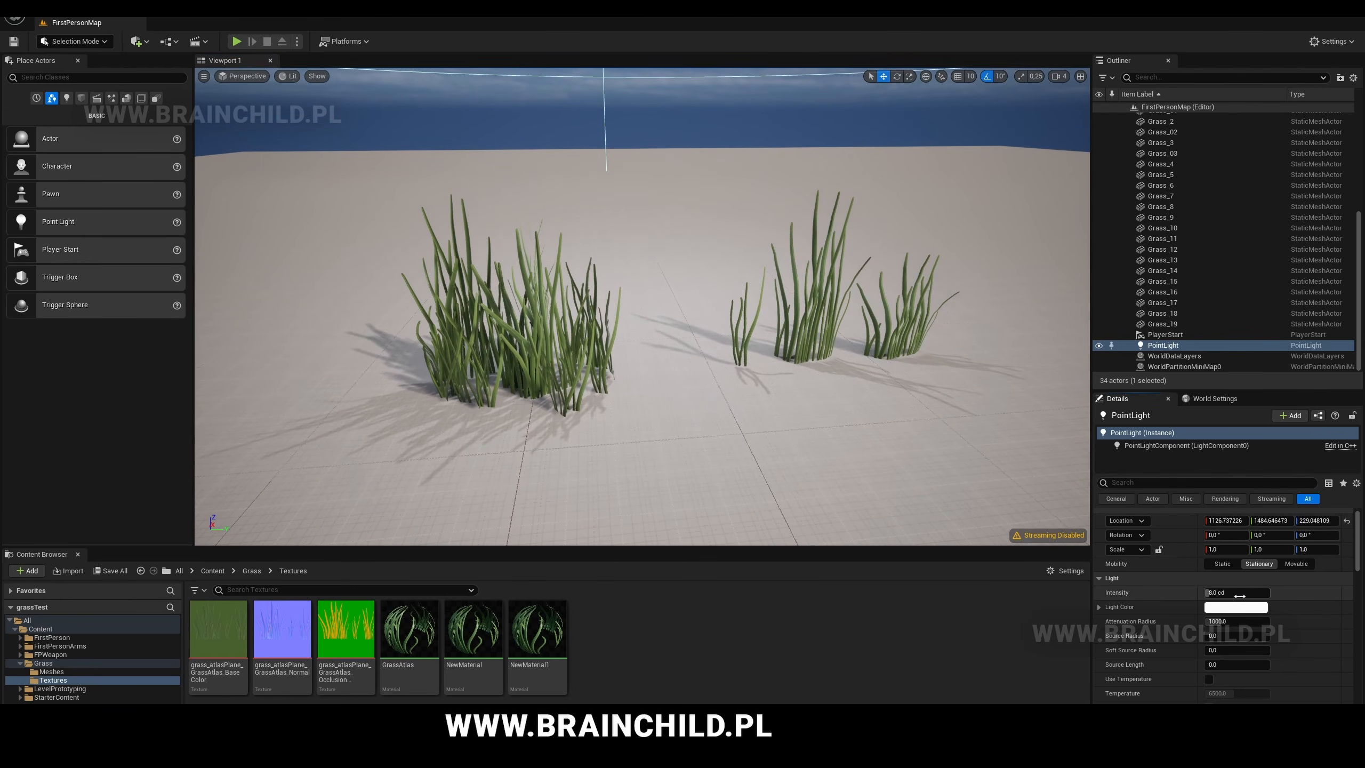
{"action": "left_click_drag", "start_coordinate": [1236, 592], "coordinate": [1204, 592]}
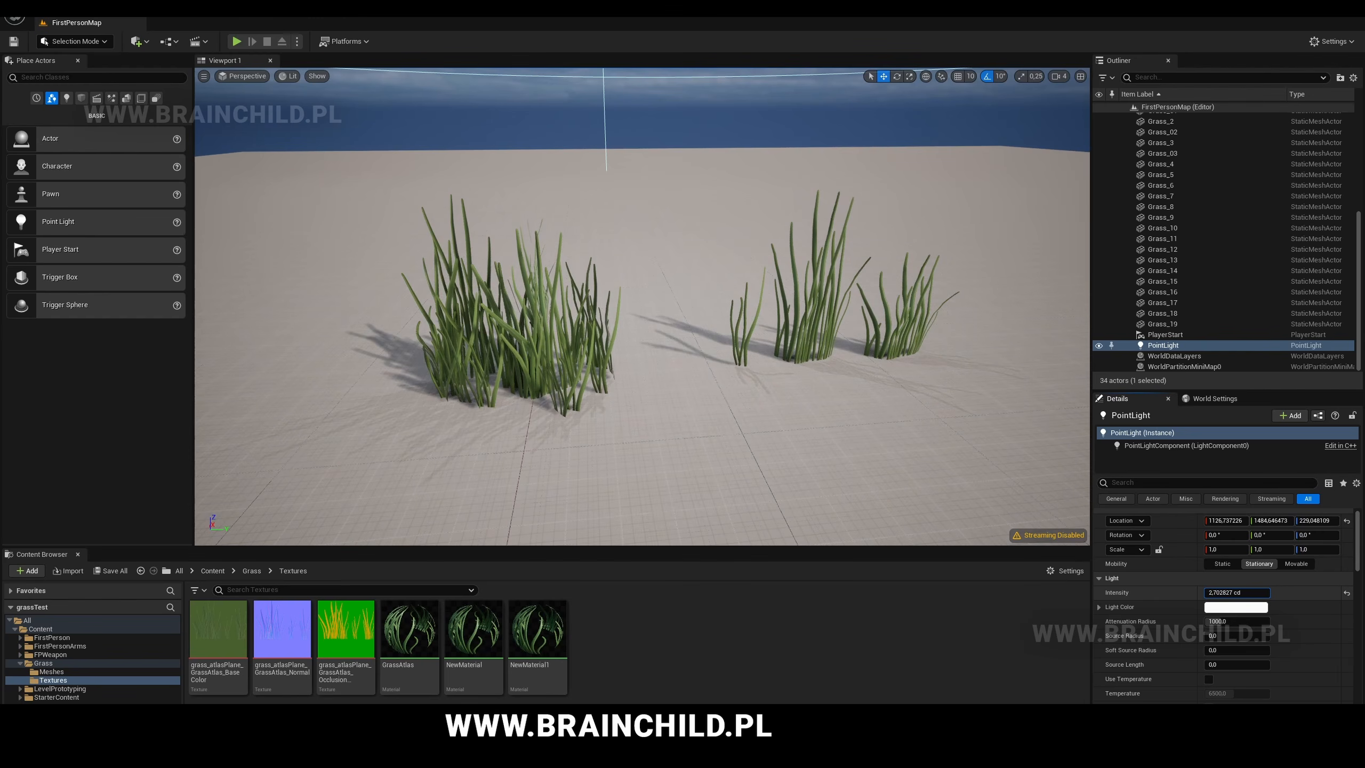
{"action": "middle_click_drag", "start_coordinate": [783, 374], "coordinate": [794, 362]}
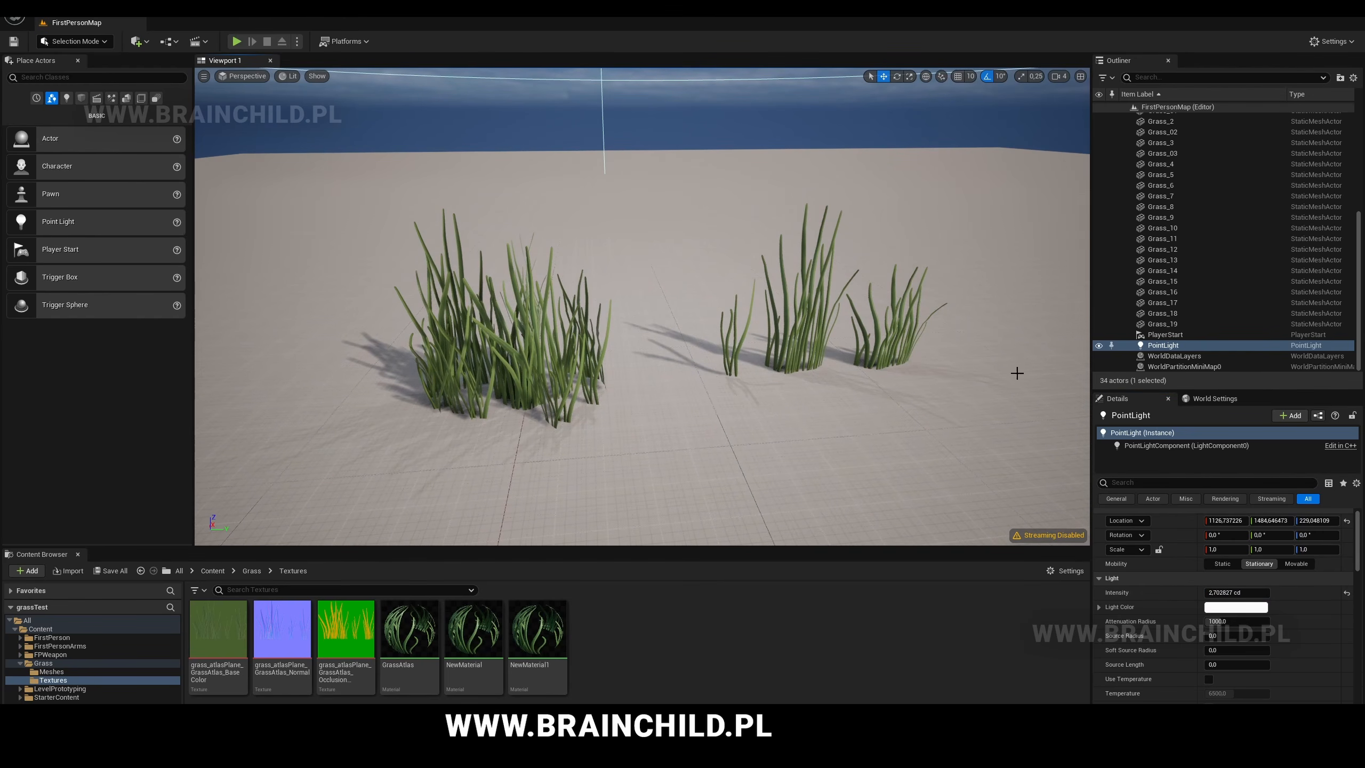
- On the PostProcessVolume, set the bloom intensity to 4.963 and enable the bloom threshold with a value of -0.424
{"action": "scroll", "coordinate": [1185, 222], "scroll_direction": "up", "scroll_amount": 5}
{"action": "left_click", "coordinate": [1191, 182]}
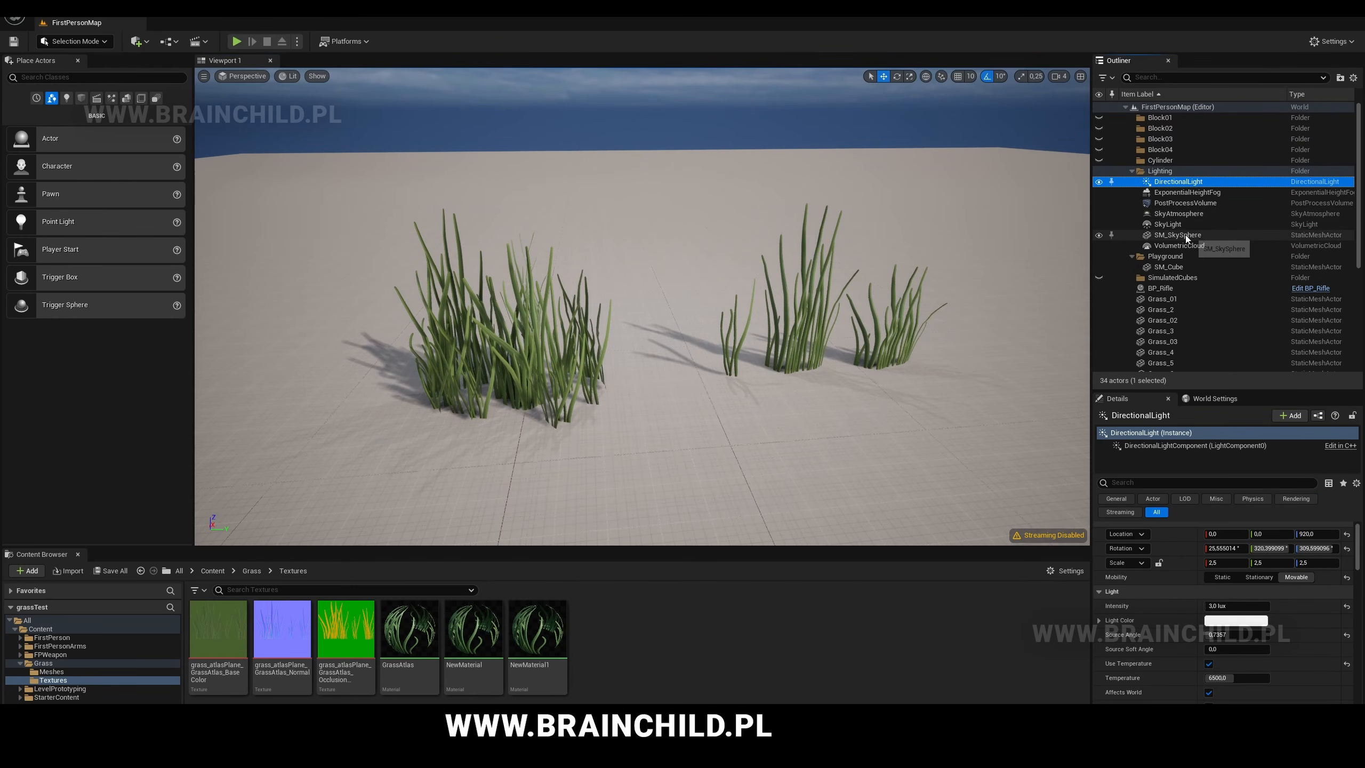
{"action": "left_click", "coordinate": [1184, 203]}
{"action": "scroll", "coordinate": [1150, 567], "scroll_direction": "down", "scroll_amount": 2}
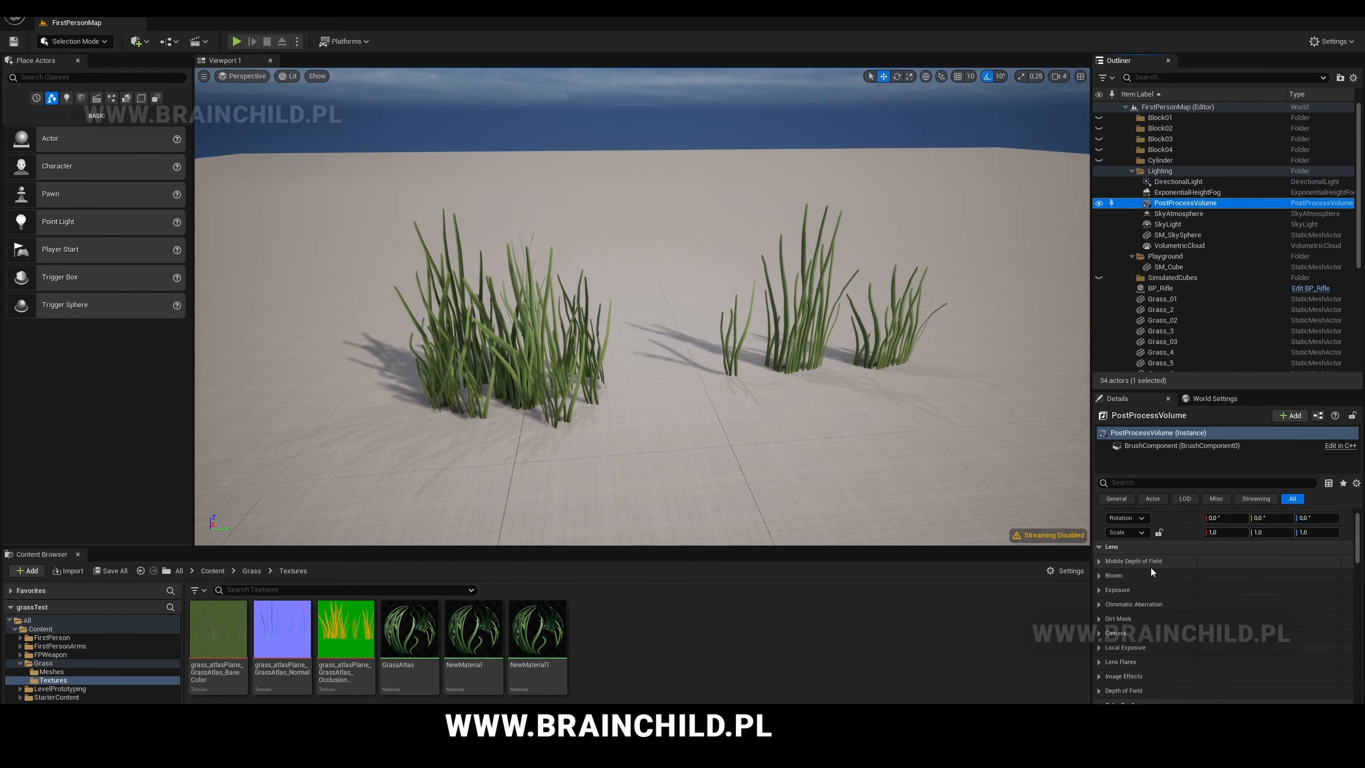
{"action": "left_click", "coordinate": [1099, 575]}
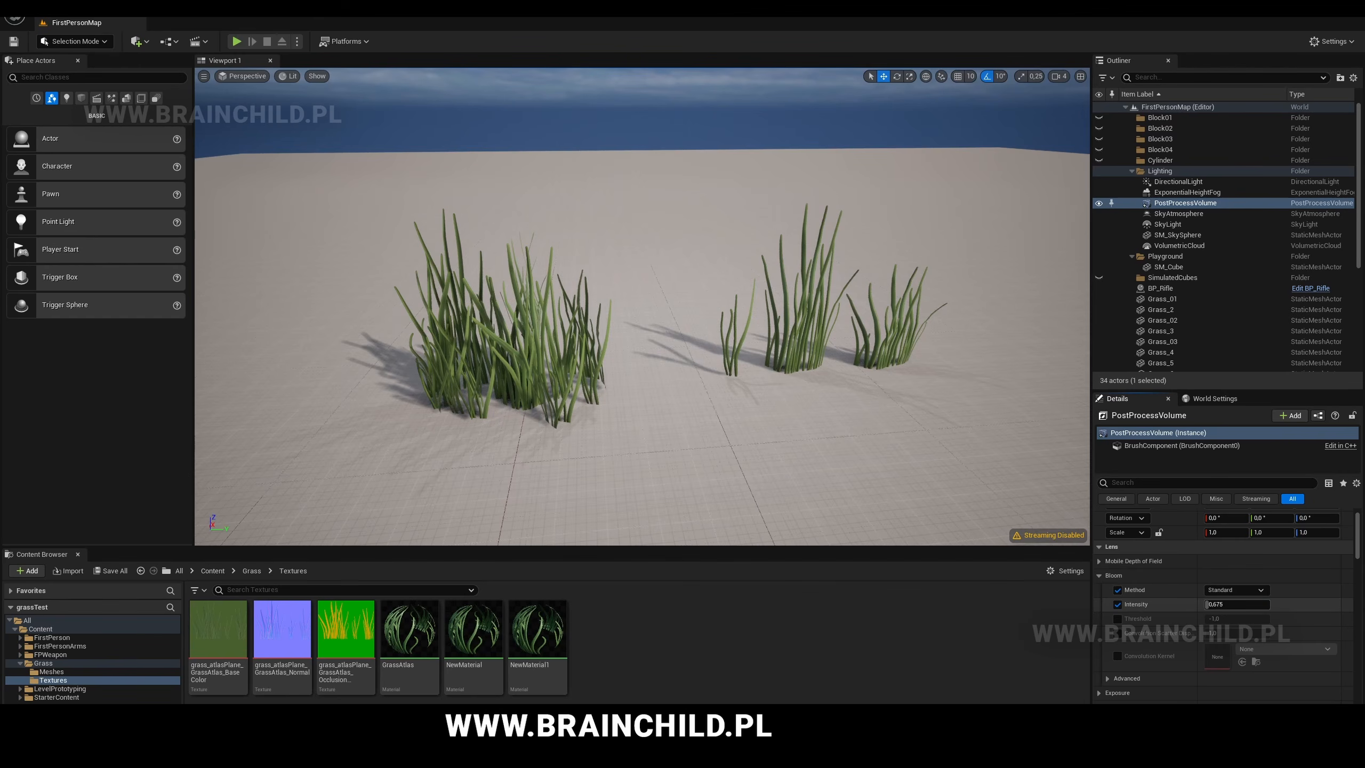
{"action": "mouse_move", "coordinate": [1207, 604]}
{"action": "left_mouse_down"}
{"action": "mouse_move", "coordinate": [1241, 604]}
{"action": "mouse_move", "coordinate": [1220, 619]}
{"action": "left_mouse_up"}
{"action": "left_click", "coordinate": [1116, 619]}
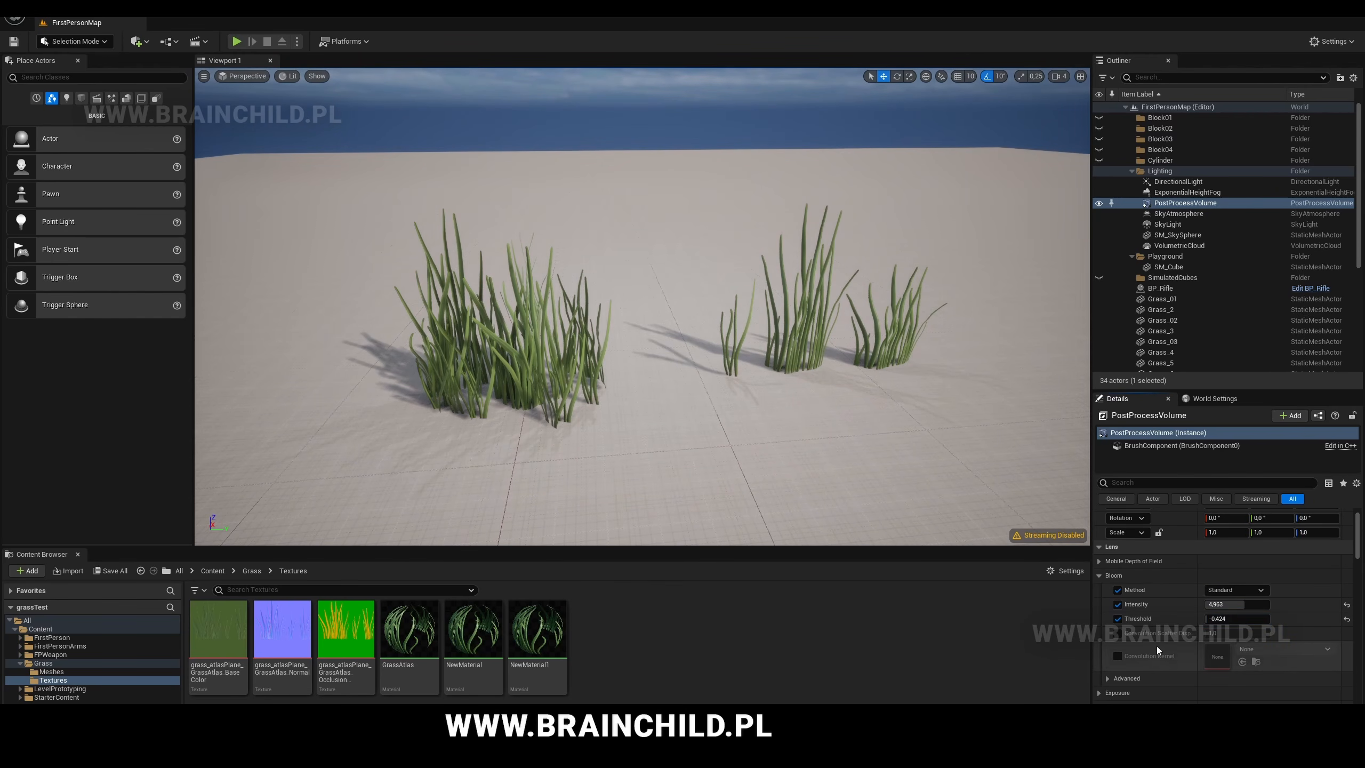
- Enable the PostProcessVolume's film Slope and Toe overrides, adjust the Slope, and set the Toe to about 0.566
{"action": "scroll", "coordinate": [1153, 643], "scroll_direction": "down", "scroll_amount": 3}
{"action": "scroll", "coordinate": [1098, 648], "scroll_direction": "down", "scroll_amount": 2}
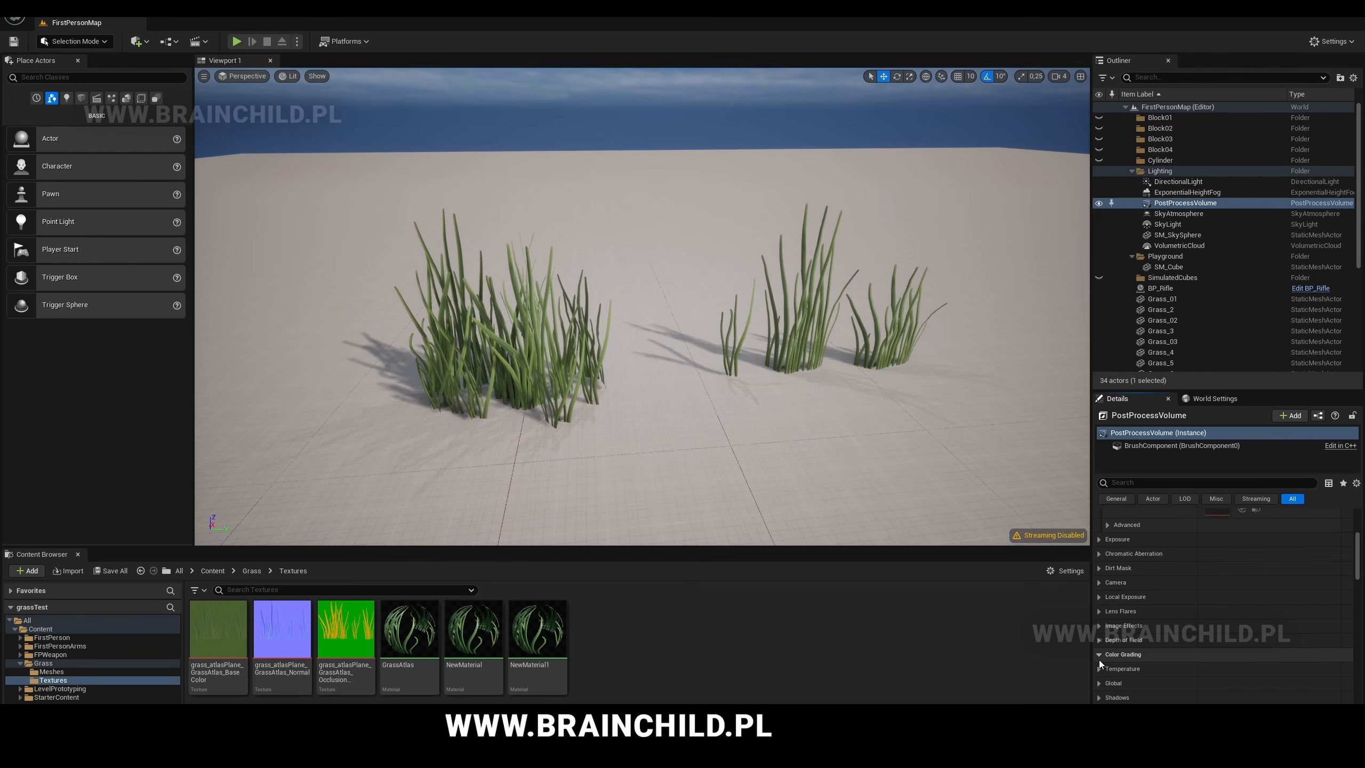
{"action": "scroll", "coordinate": [1107, 642], "scroll_direction": "down", "scroll_amount": 6}
{"action": "left_click", "coordinate": [1109, 632]}
{"action": "left_click", "coordinate": [1109, 645]}
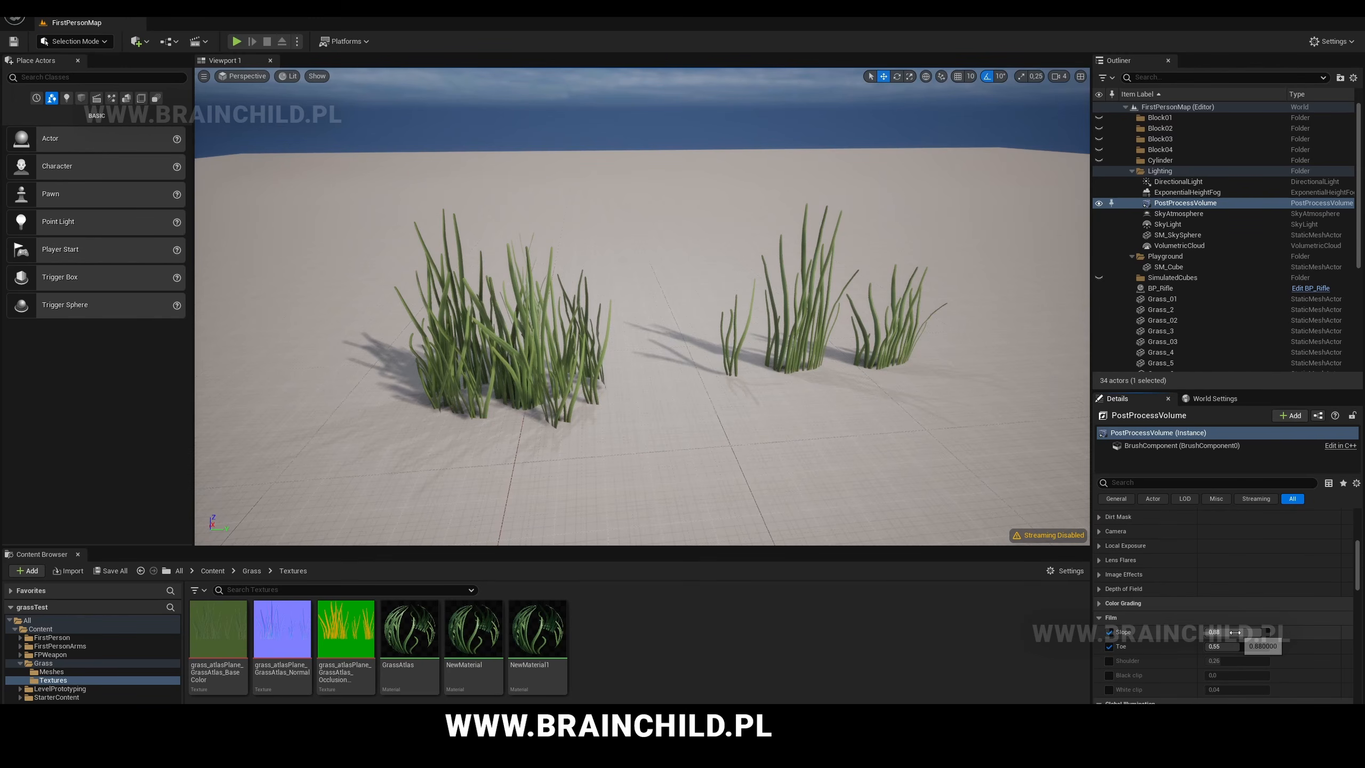
{"action": "left_click_drag", "start_coordinate": [1227, 647], "coordinate": [1227, 646]}
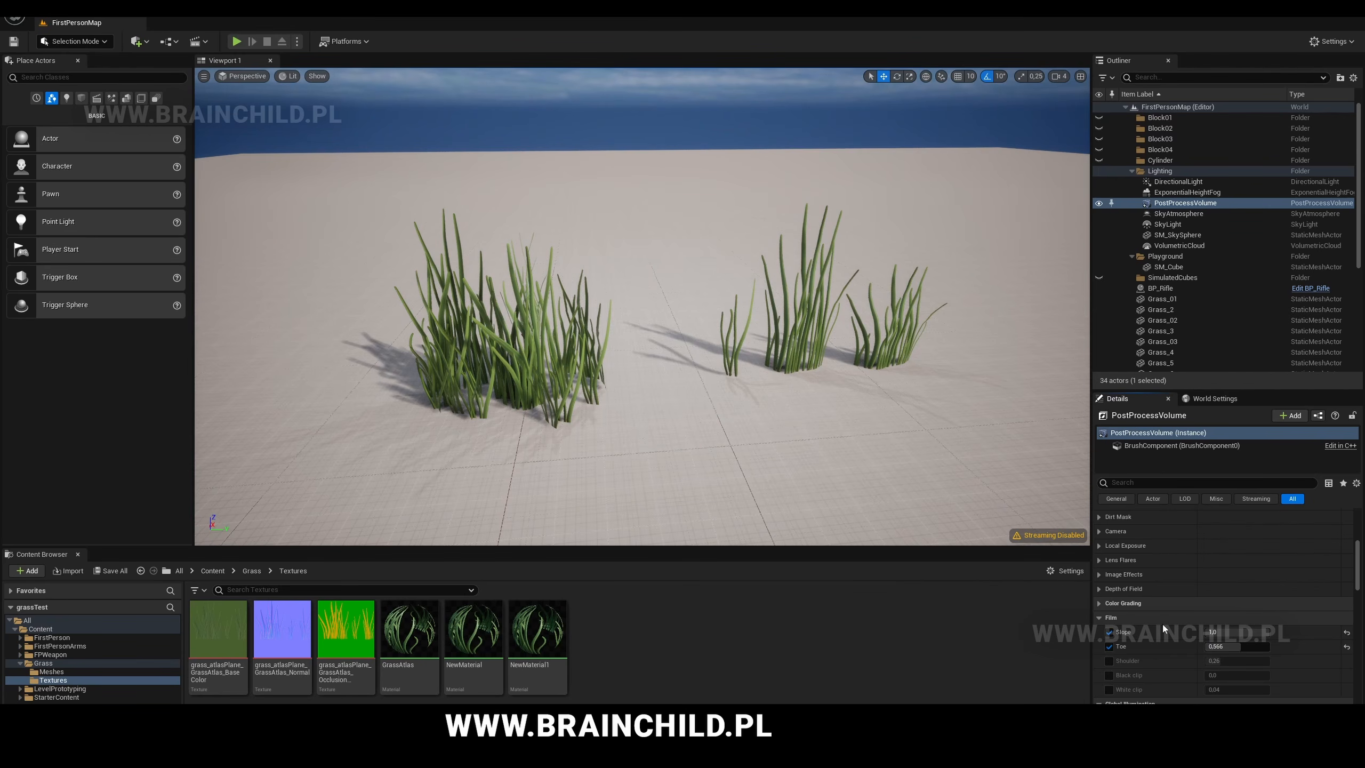
- Override the color grading Shadows Gain on the PostProcessVolume, tinting it light purple with a value of 1.31
{"action": "left_click", "coordinate": [1123, 602]}
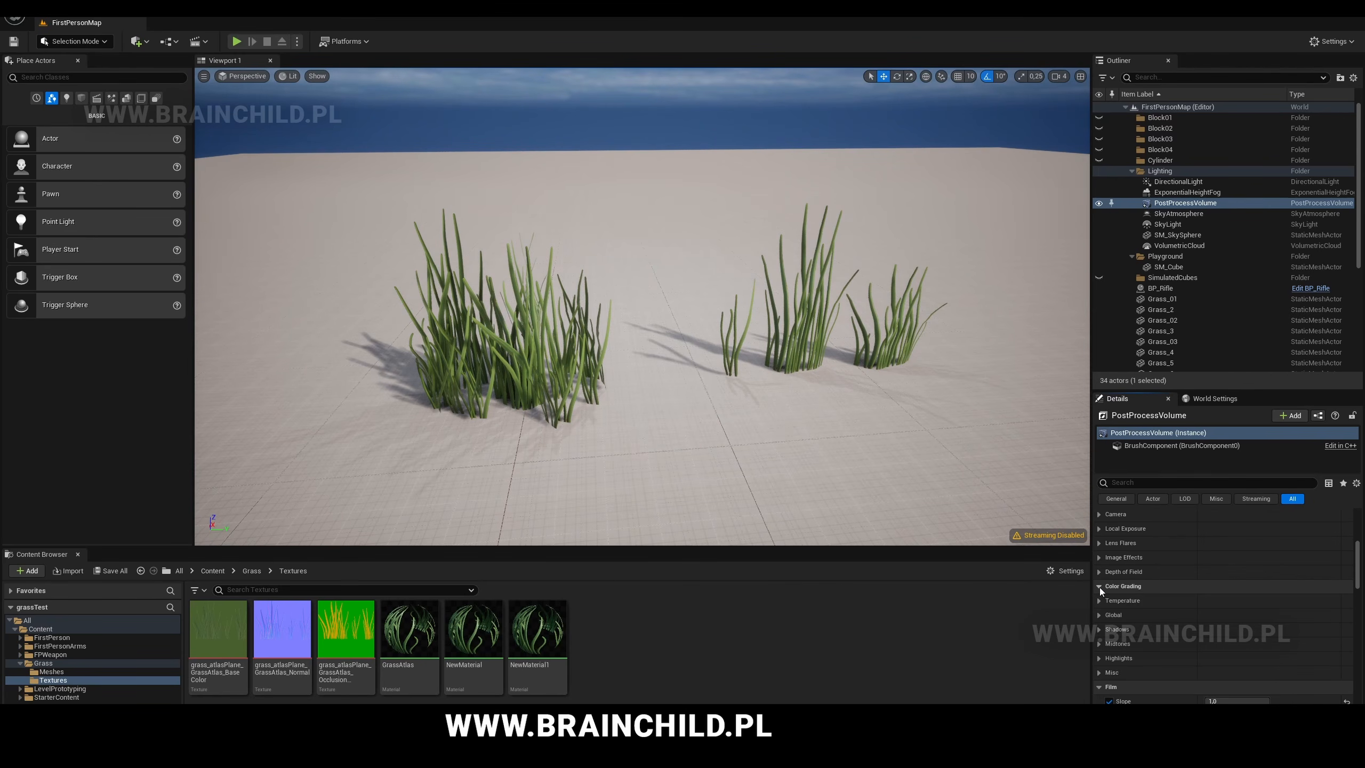
{"action": "left_click", "coordinate": [1100, 634]}
{"action": "scroll", "coordinate": [1117, 634], "scroll_direction": "down", "scroll_amount": 2}
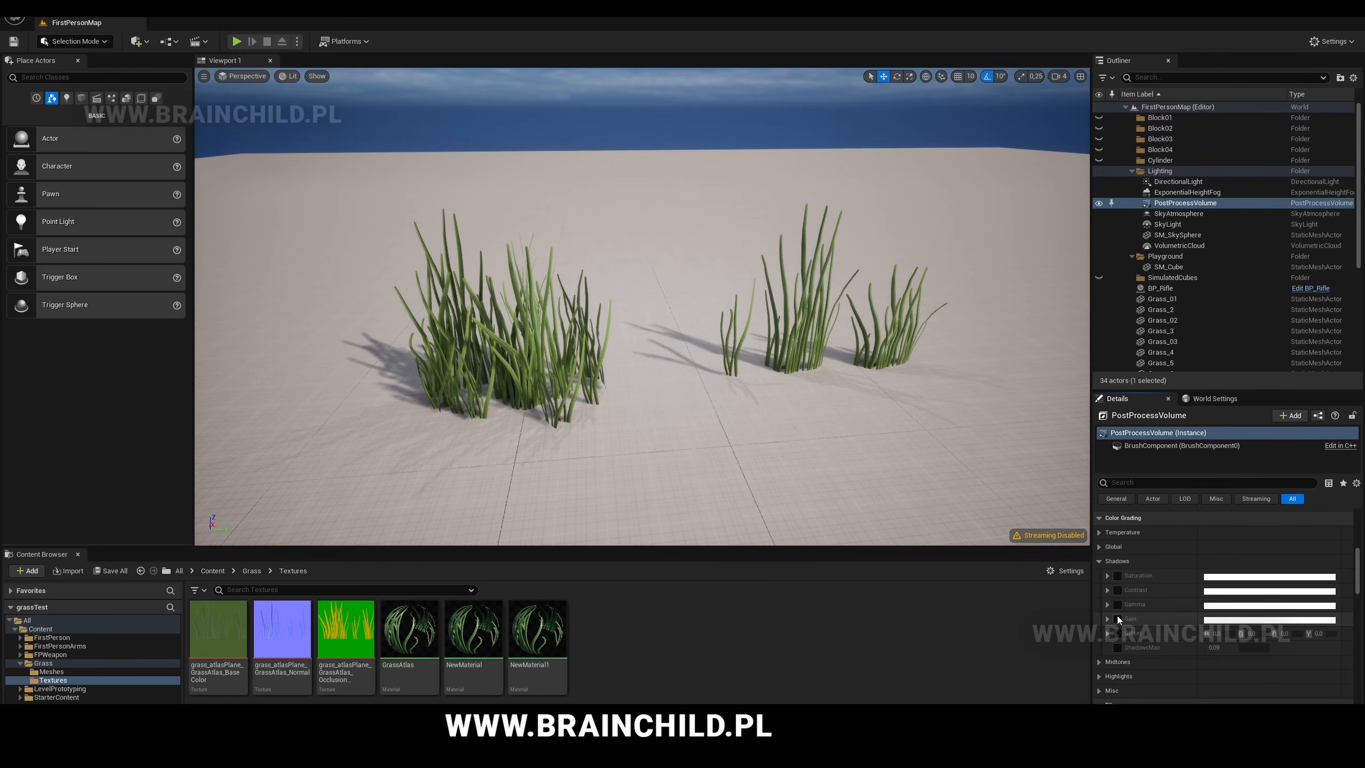
{"action": "left_click", "coordinate": [1117, 618]}
{"action": "left_click", "coordinate": [1106, 619]}
{"action": "scroll", "coordinate": [1106, 620], "scroll_direction": "down", "scroll_amount": 1}
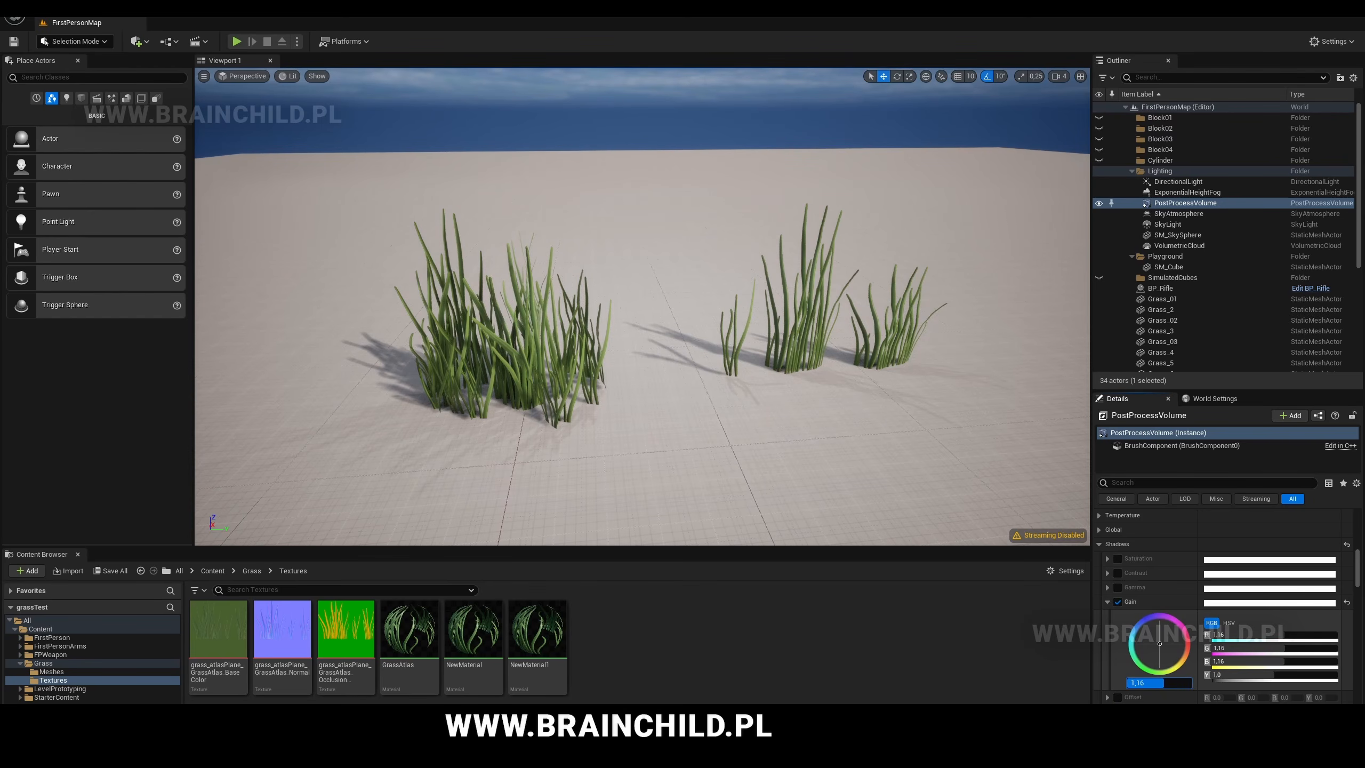
{"action": "left_click_drag", "start_coordinate": [1164, 683], "coordinate": [1158, 623]}
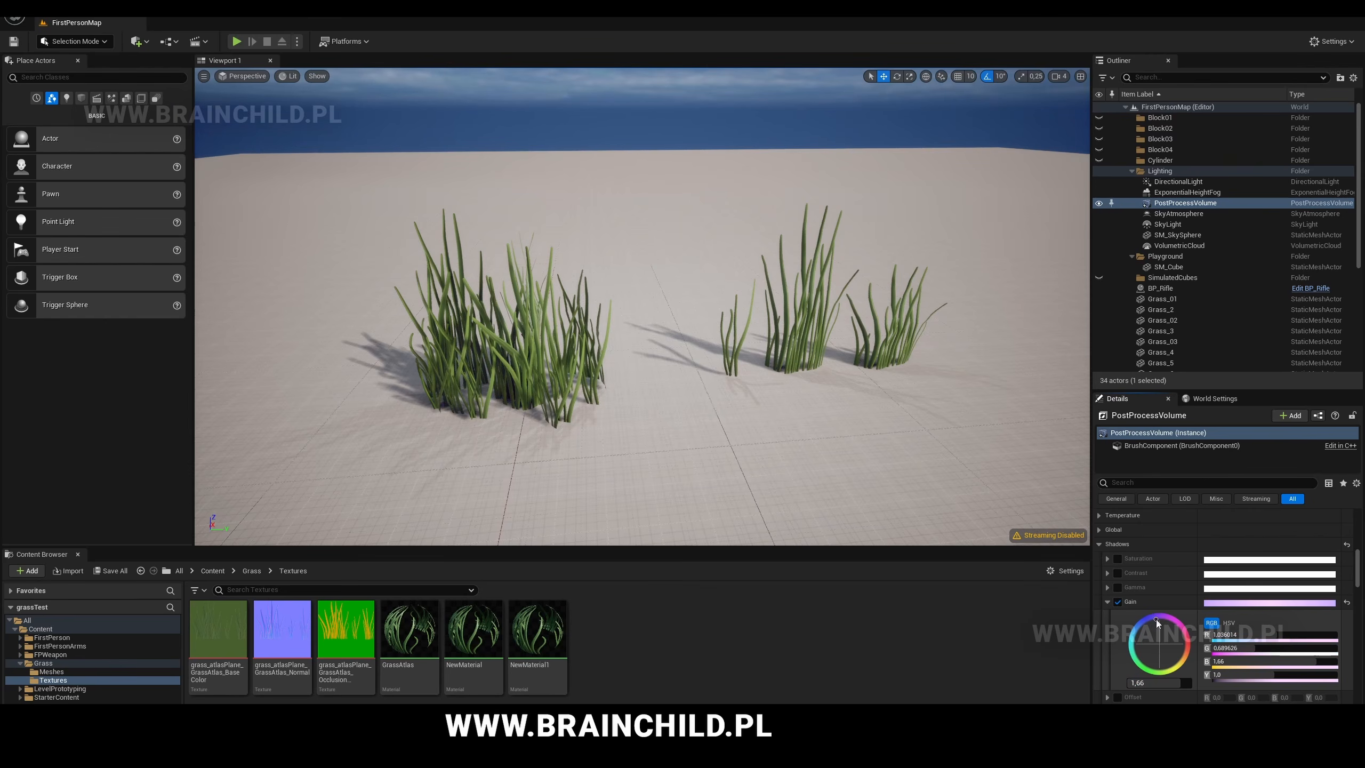
{"action": "left_click_drag", "start_coordinate": [1160, 679], "coordinate": [1139, 682]}
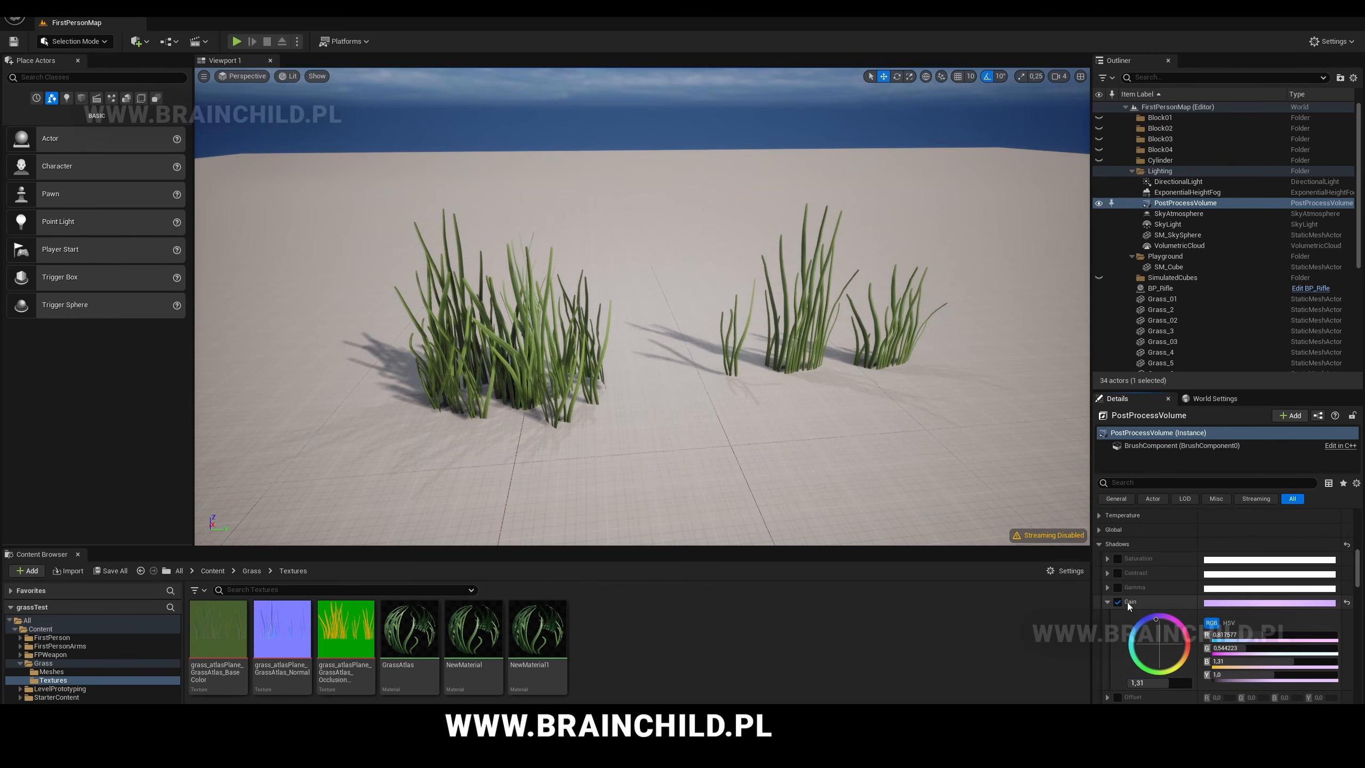
- Override the color grading Shadows Gamma, tinting it cyan with a value of 1.21
{"action": "left_click", "coordinate": [1118, 588]}
{"action": "left_click", "coordinate": [1127, 588]}
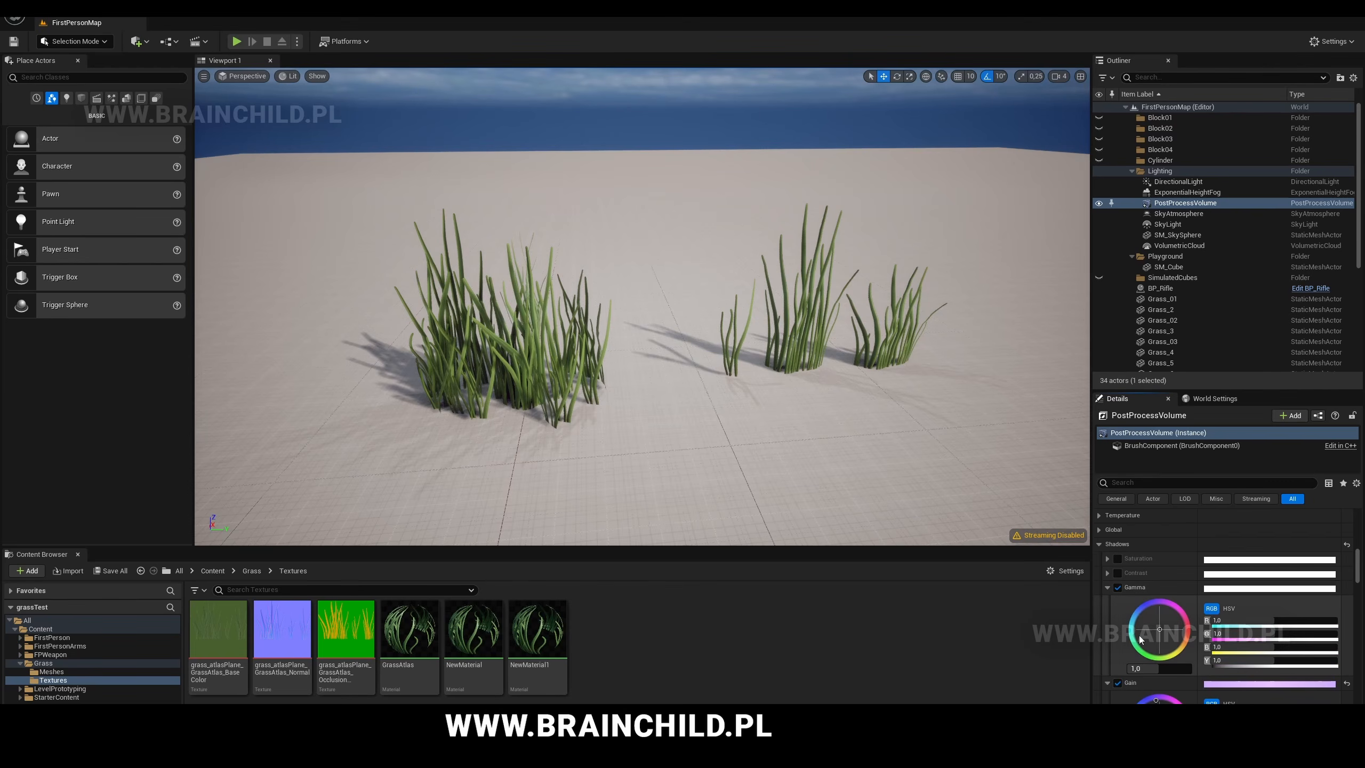
{"action": "left_click_drag", "start_coordinate": [1159, 631], "coordinate": [1151, 619]}
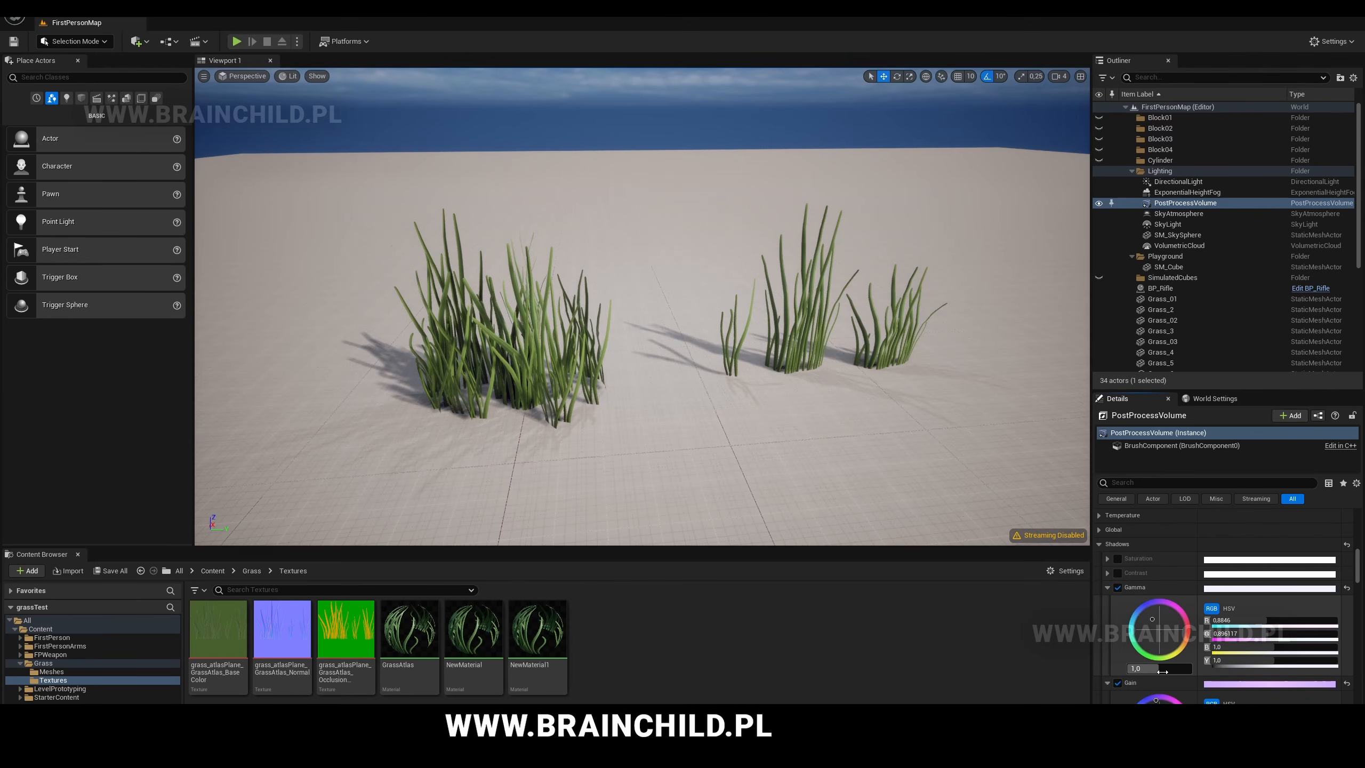
{"action": "left_click_drag", "start_coordinate": [1150, 668], "coordinate": [1166, 668]}
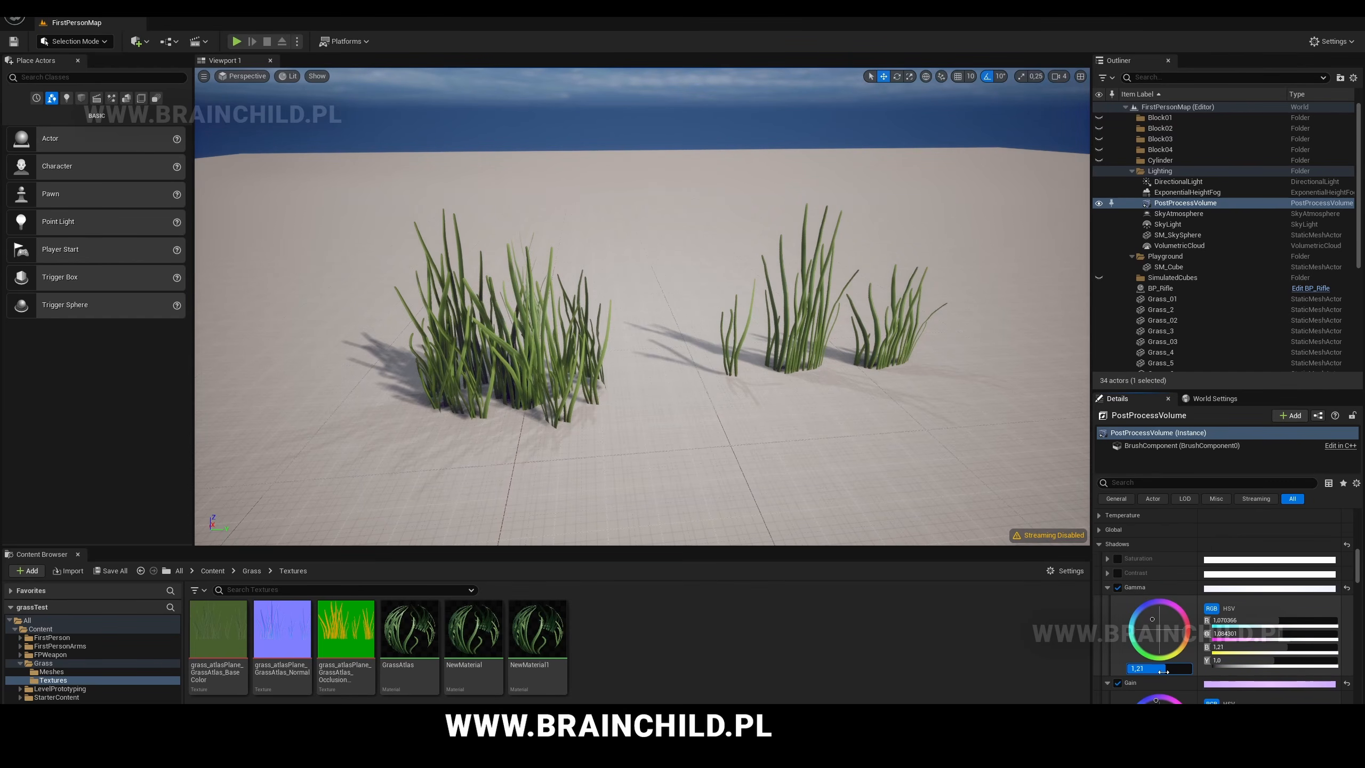
{"action": "left_click_drag", "start_coordinate": [1152, 620], "coordinate": [1129, 643]}
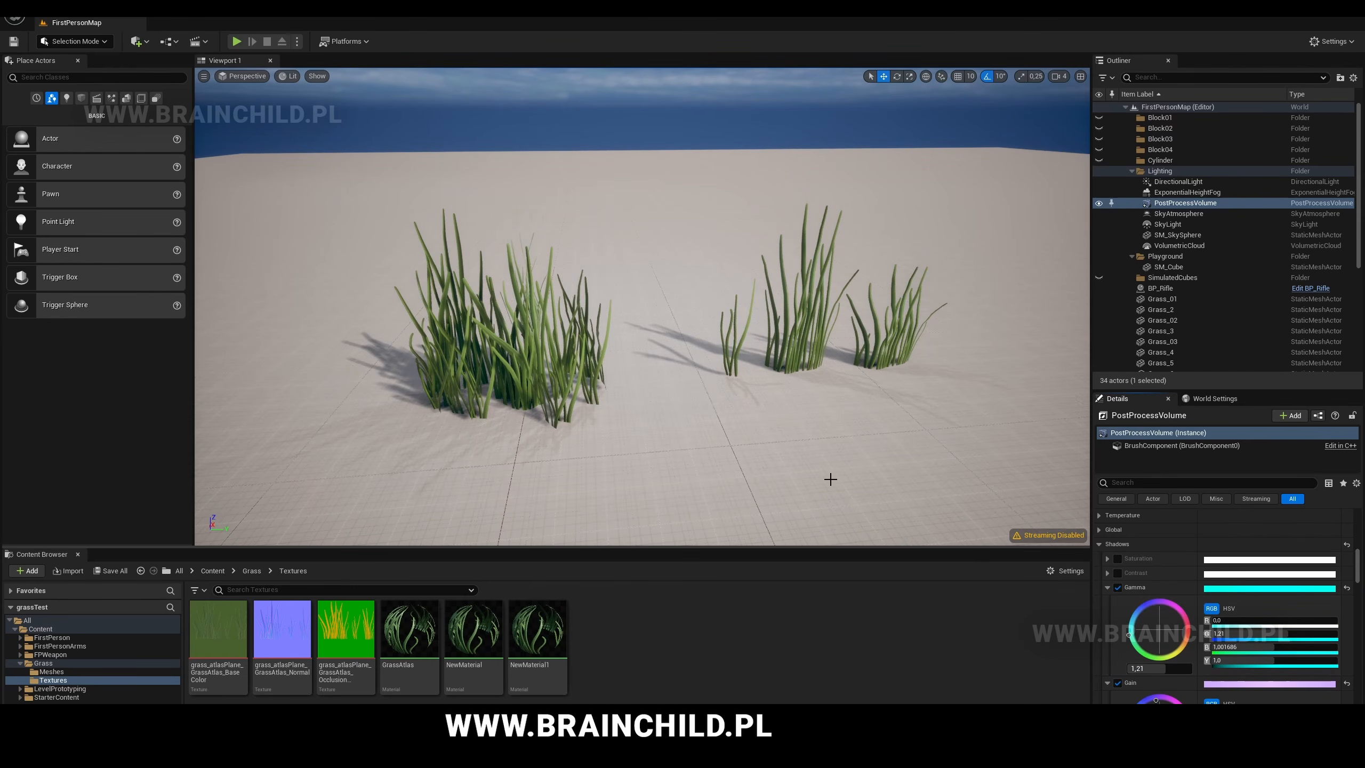
{"action": "scroll", "coordinate": [829, 478], "scroll_direction": "up", "scroll_amount": 4}
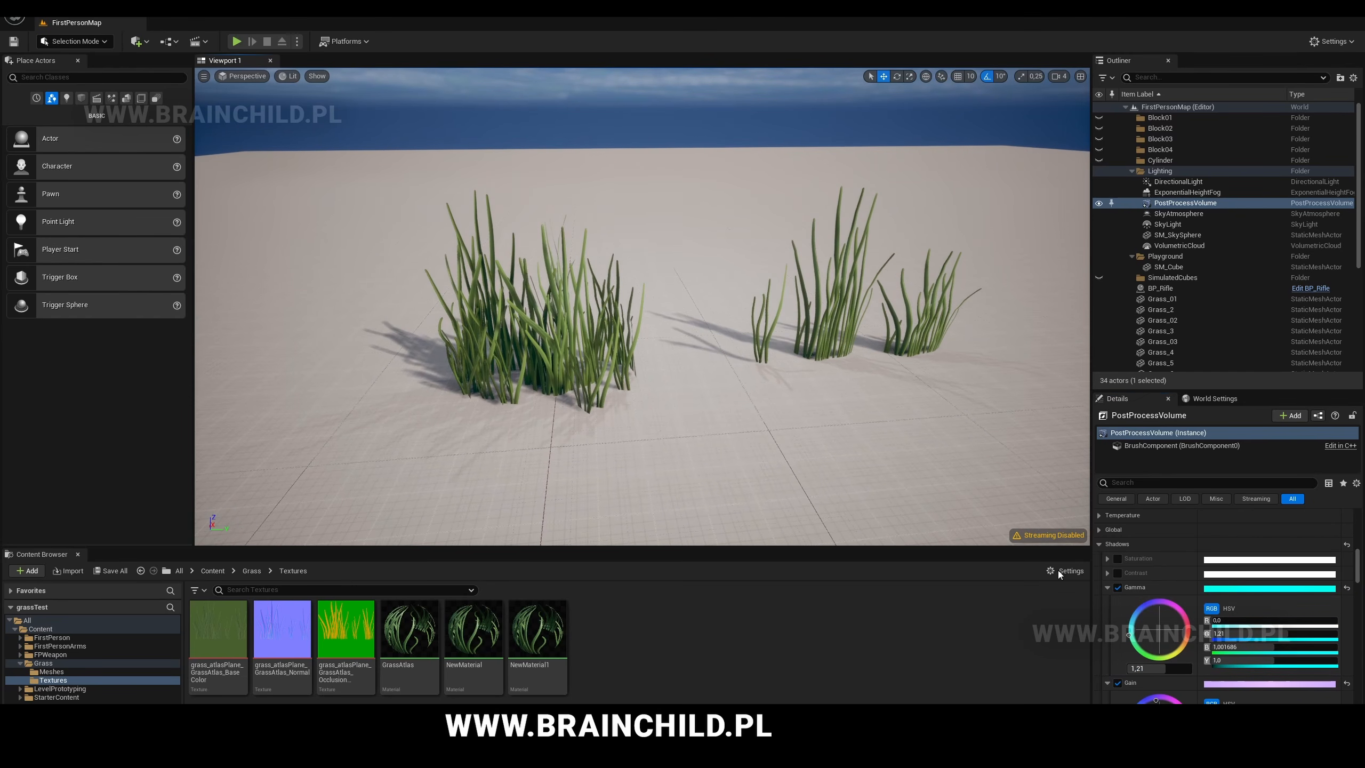
- Shift the color grading Shadows Offset slightly toward red, to about 0.016 in the red channel
{"action": "scroll", "coordinate": [1122, 593], "scroll_direction": "down", "scroll_amount": 2}
{"action": "scroll", "coordinate": [1123, 618], "scroll_direction": "down", "scroll_amount": 3}
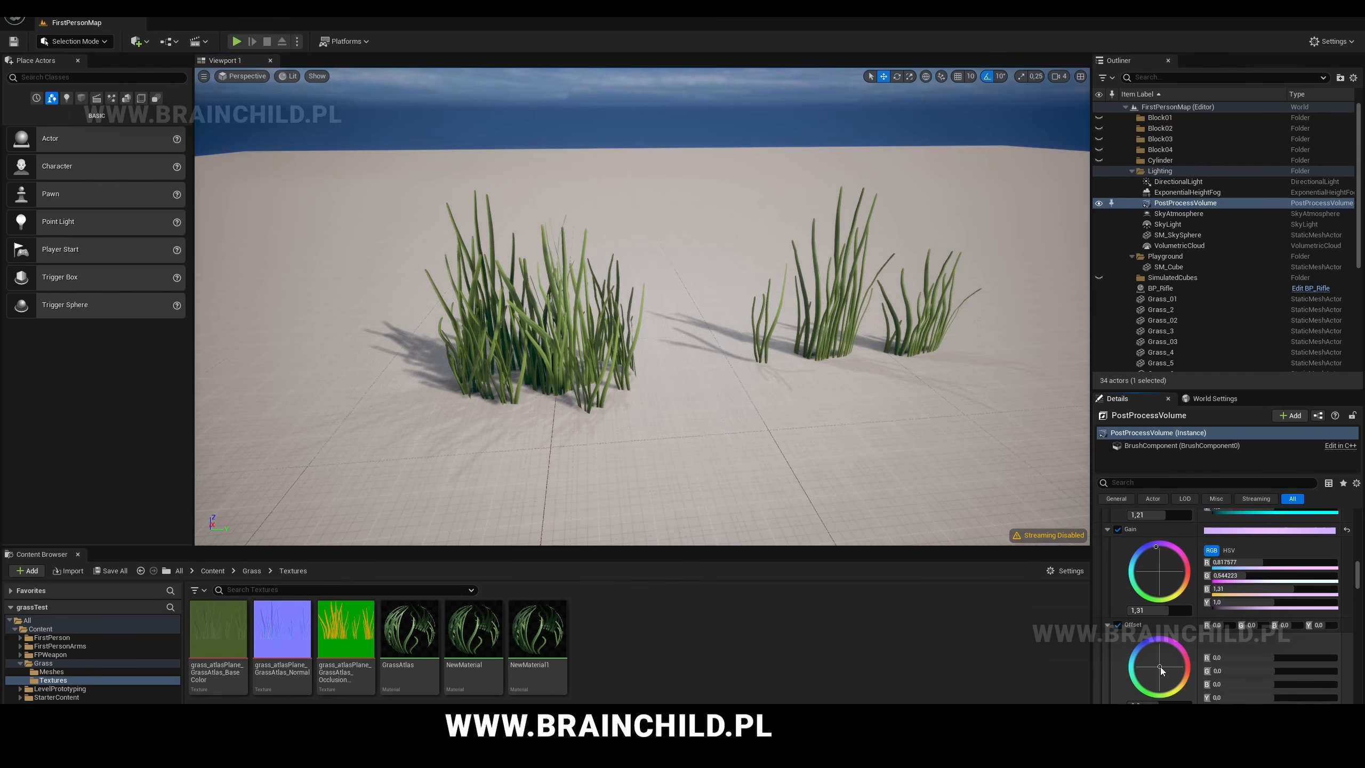
{"action": "mouse_move", "coordinate": [1160, 666]}
{"action": "left_mouse_down"}
{"action": "mouse_move", "coordinate": [1145, 668]}
{"action": "mouse_move", "coordinate": [1168, 681]}
{"action": "left_mouse_up"}
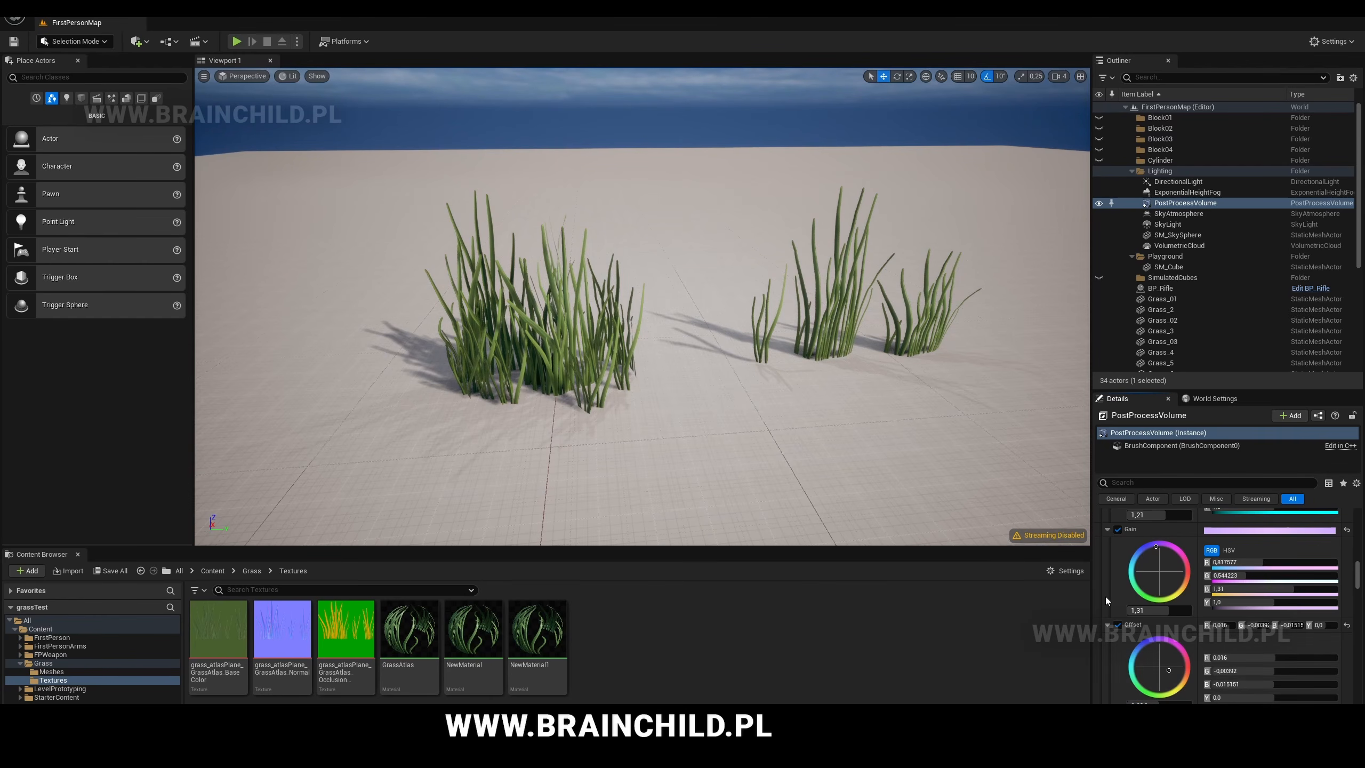
{"action": "mouse_move", "coordinate": [1167, 665]}
{"action": "left_mouse_down"}
{"action": "mouse_move", "coordinate": [1150, 669]}
{"action": "mouse_move", "coordinate": [1168, 663]}
{"action": "left_mouse_up"}
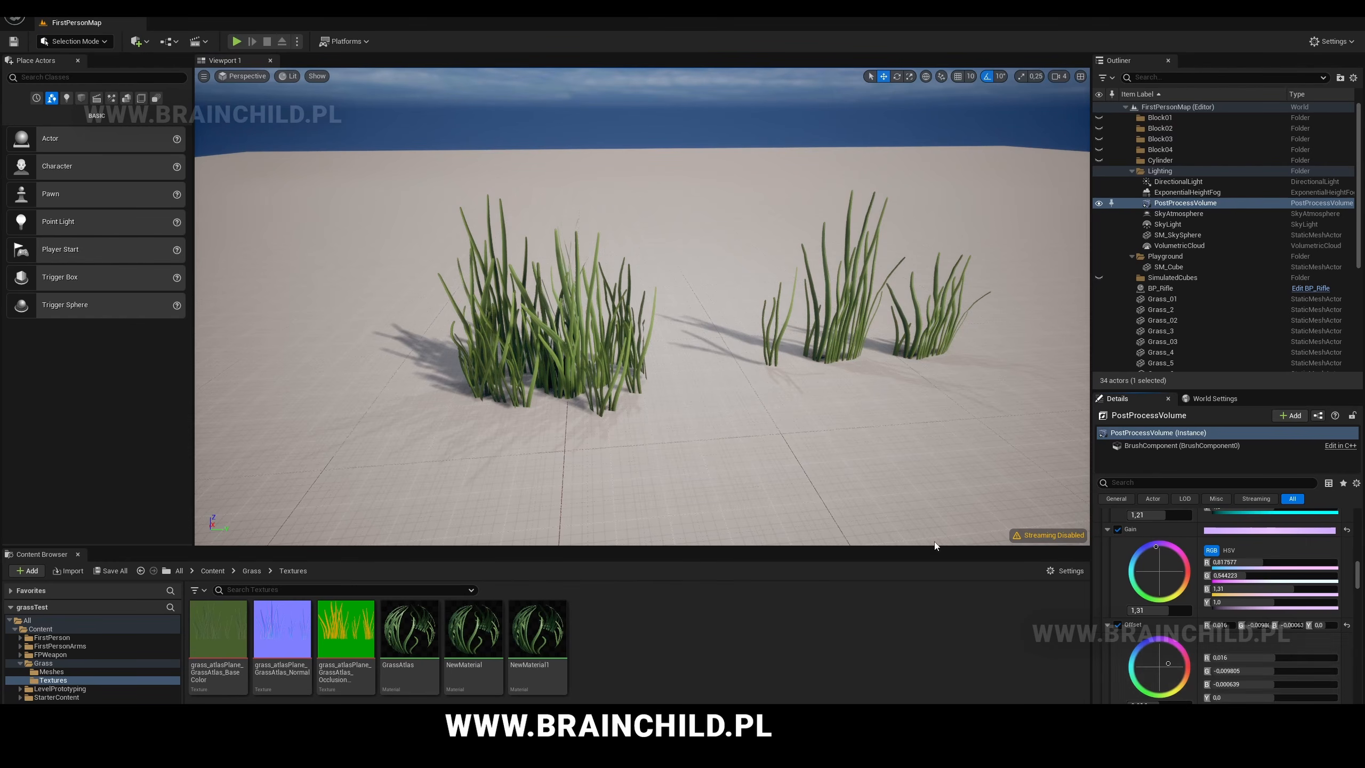
- Try scaling the Grass_5 clump taller within the large tuft
{"action": "left_click", "coordinate": [800, 379]}
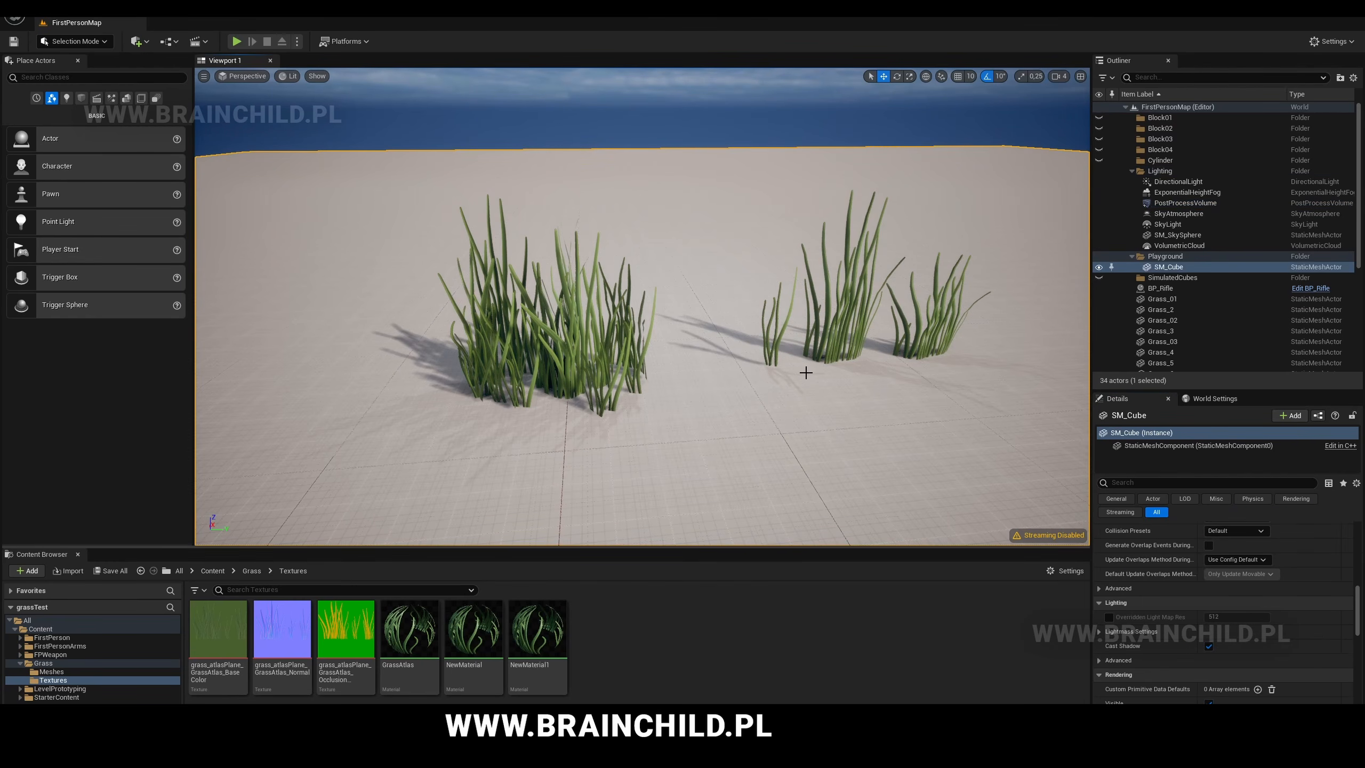
{"action": "middle_click_drag", "start_coordinate": [806, 373], "coordinate": [829, 413]}
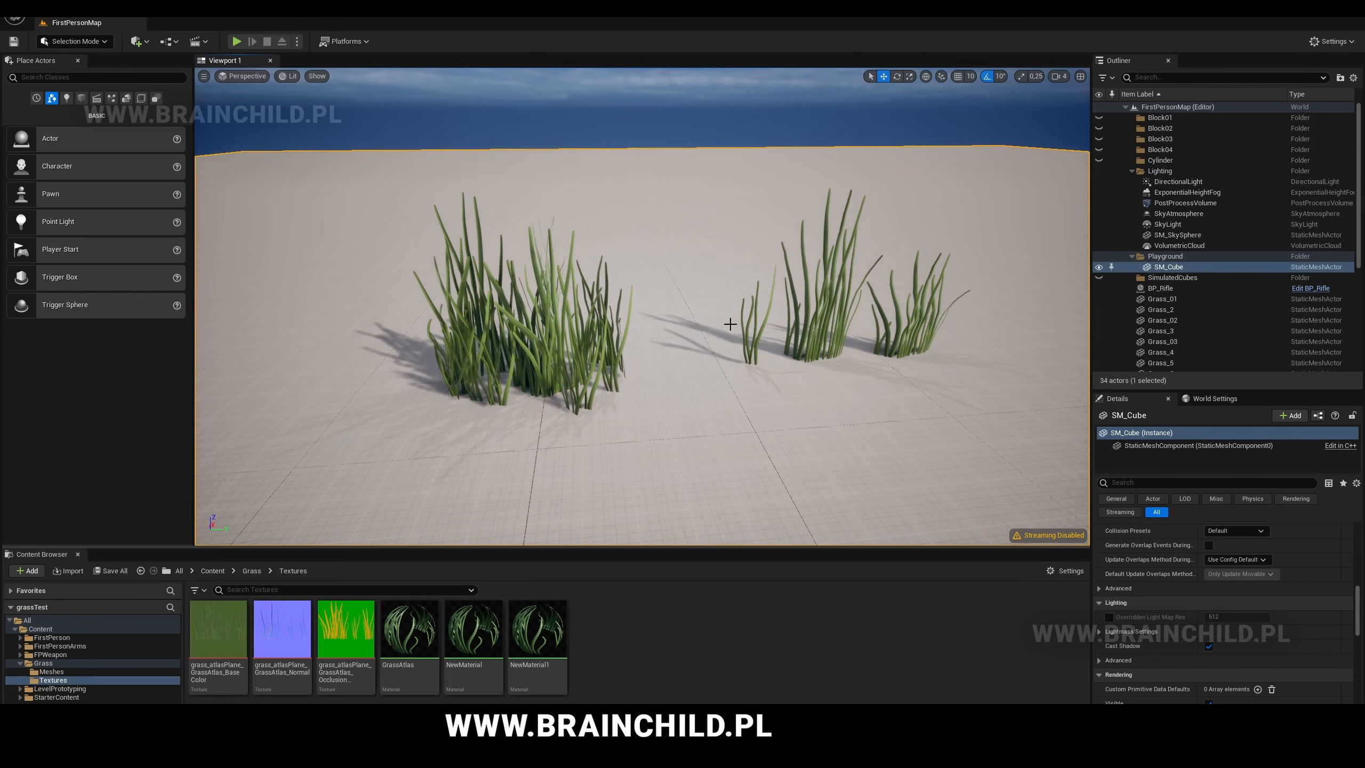
{"action": "left_click_drag", "start_coordinate": [732, 329], "coordinate": [688, 321], "text": "alt"}
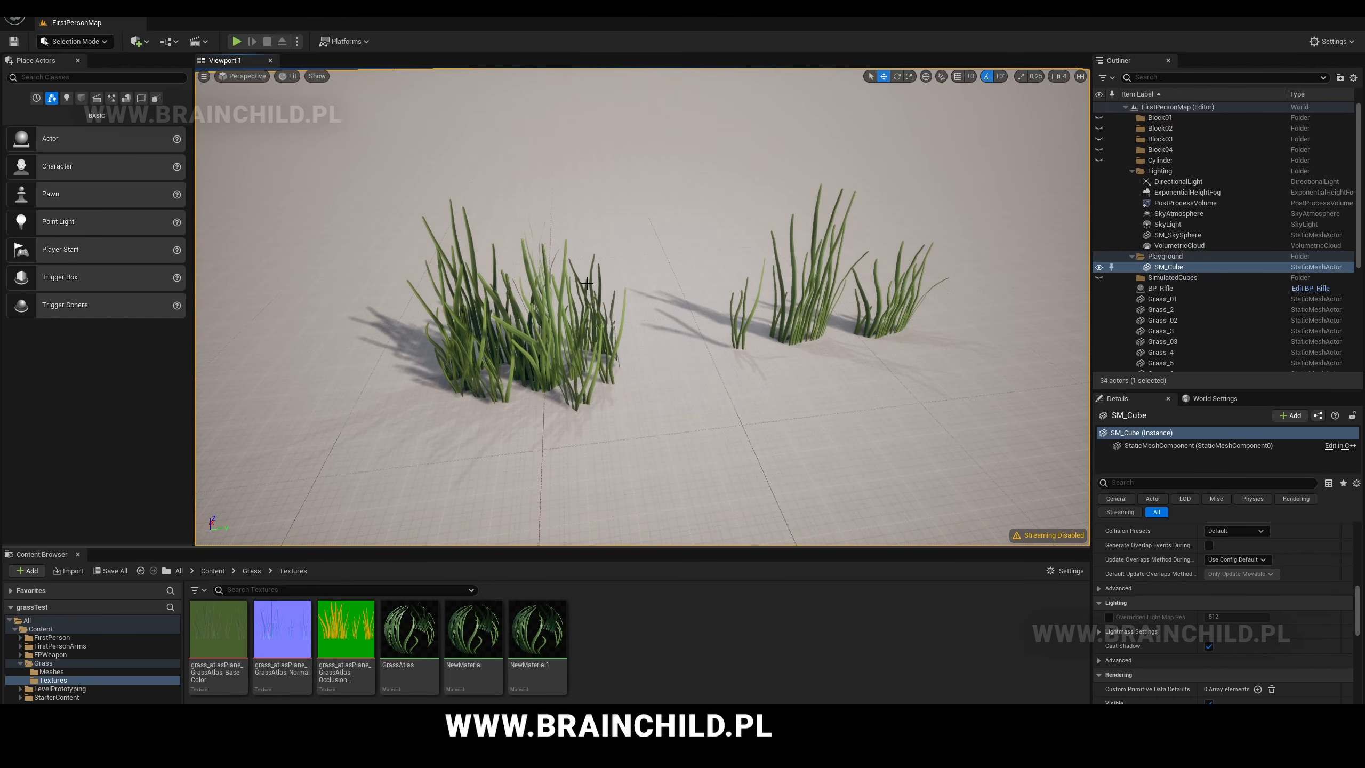
{"action": "left_click", "coordinate": [526, 254]}
{"action": "key", "text": "r"}
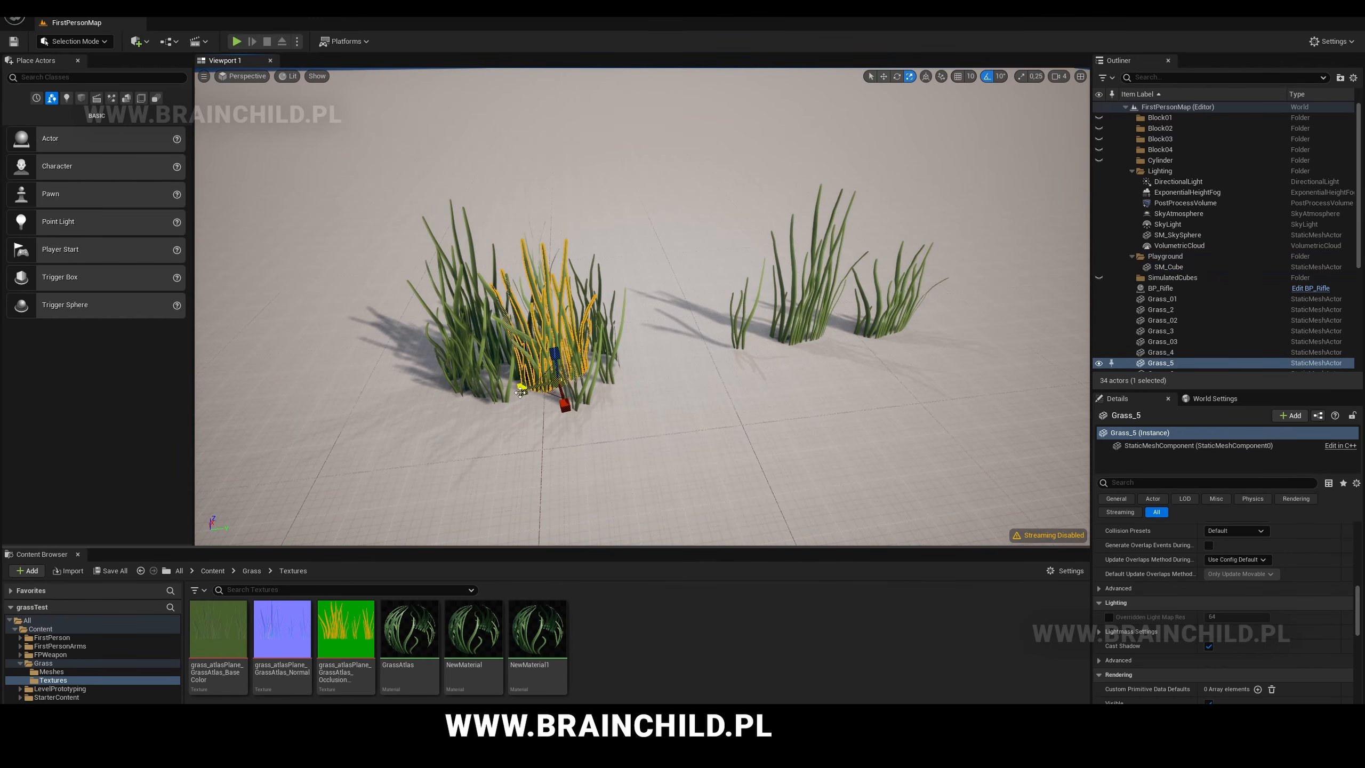
{"action": "left_click_drag", "start_coordinate": [520, 392], "coordinate": [554, 336]}
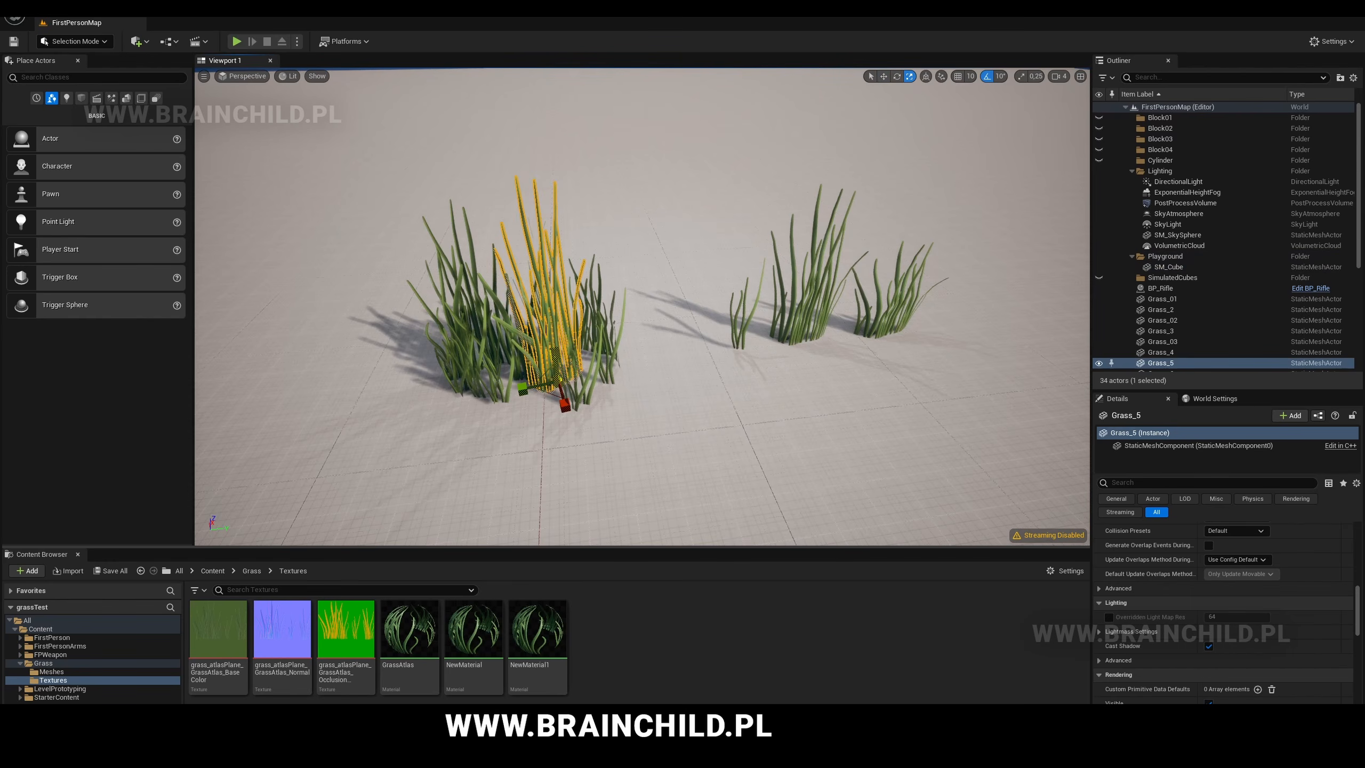
{"action": "left_click_drag", "start_coordinate": [558, 382], "coordinate": [587, 339]}
{"action": "left_click", "coordinate": [650, 271]}
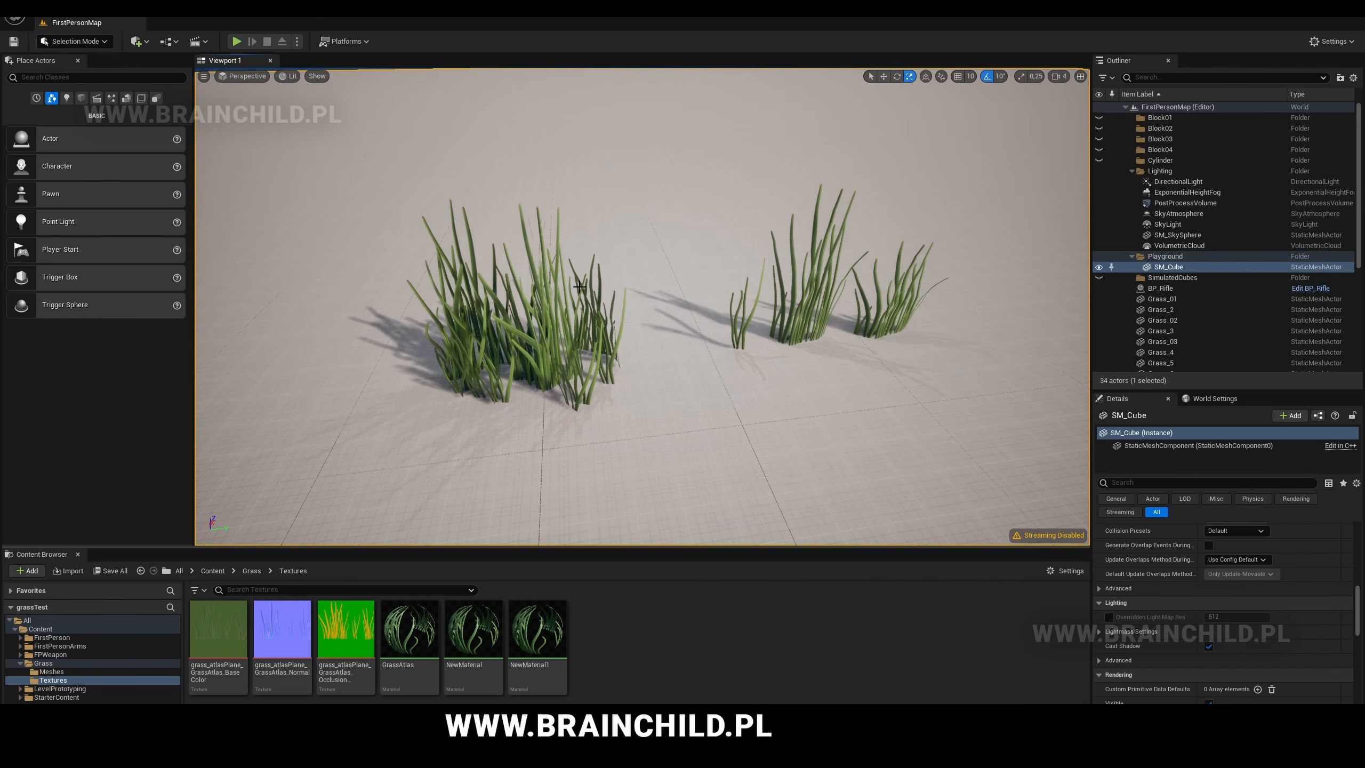
{"action": "left_click", "coordinate": [543, 241]}
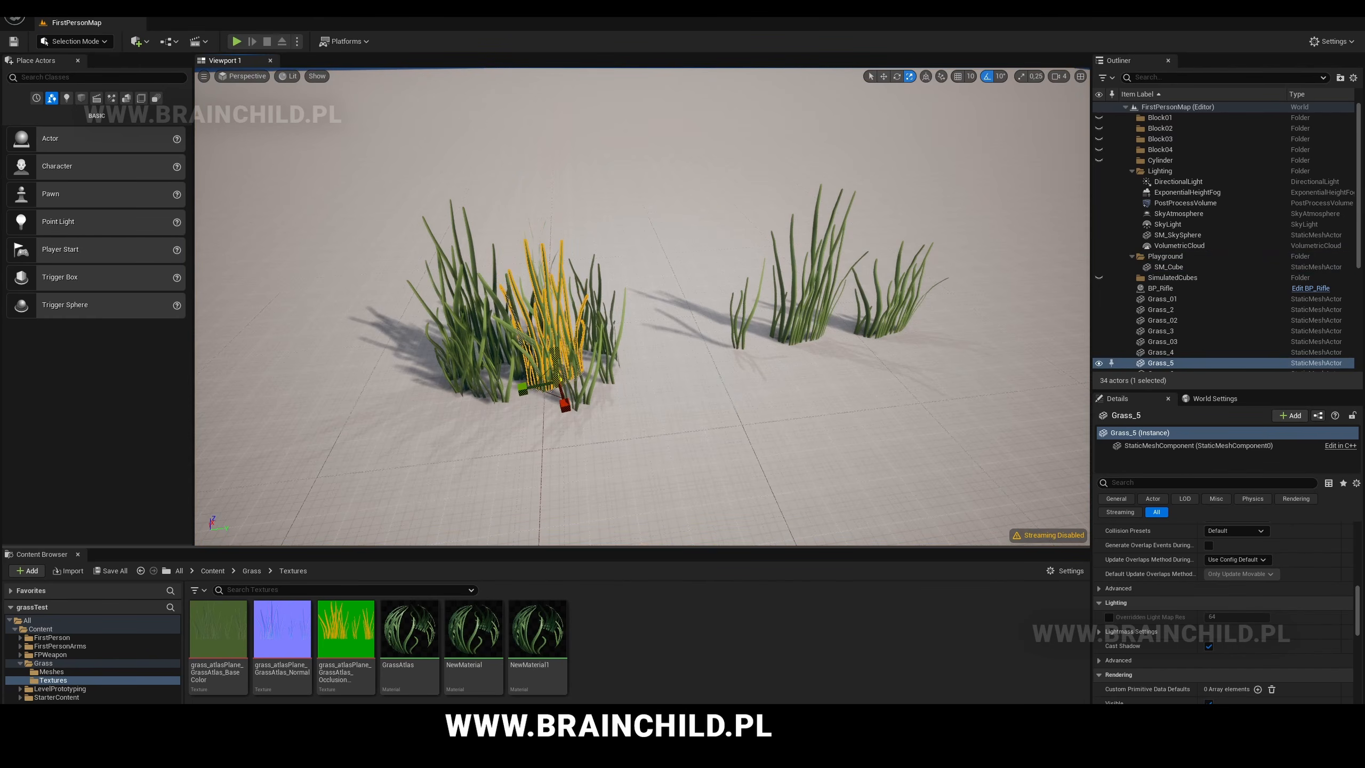
{"action": "left_click", "coordinate": [633, 263]}
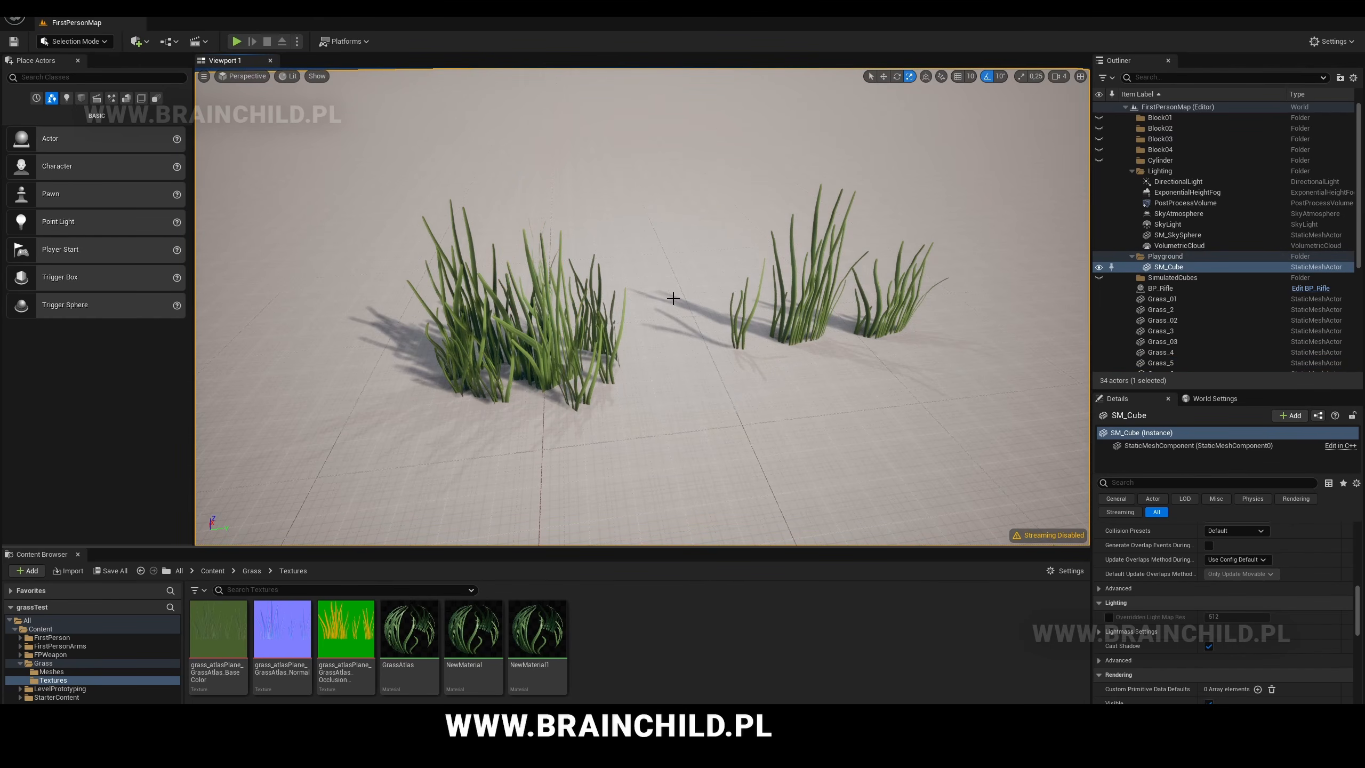
{"action": "right_click_drag", "start_coordinate": [675, 297], "coordinate": [666, 296]}
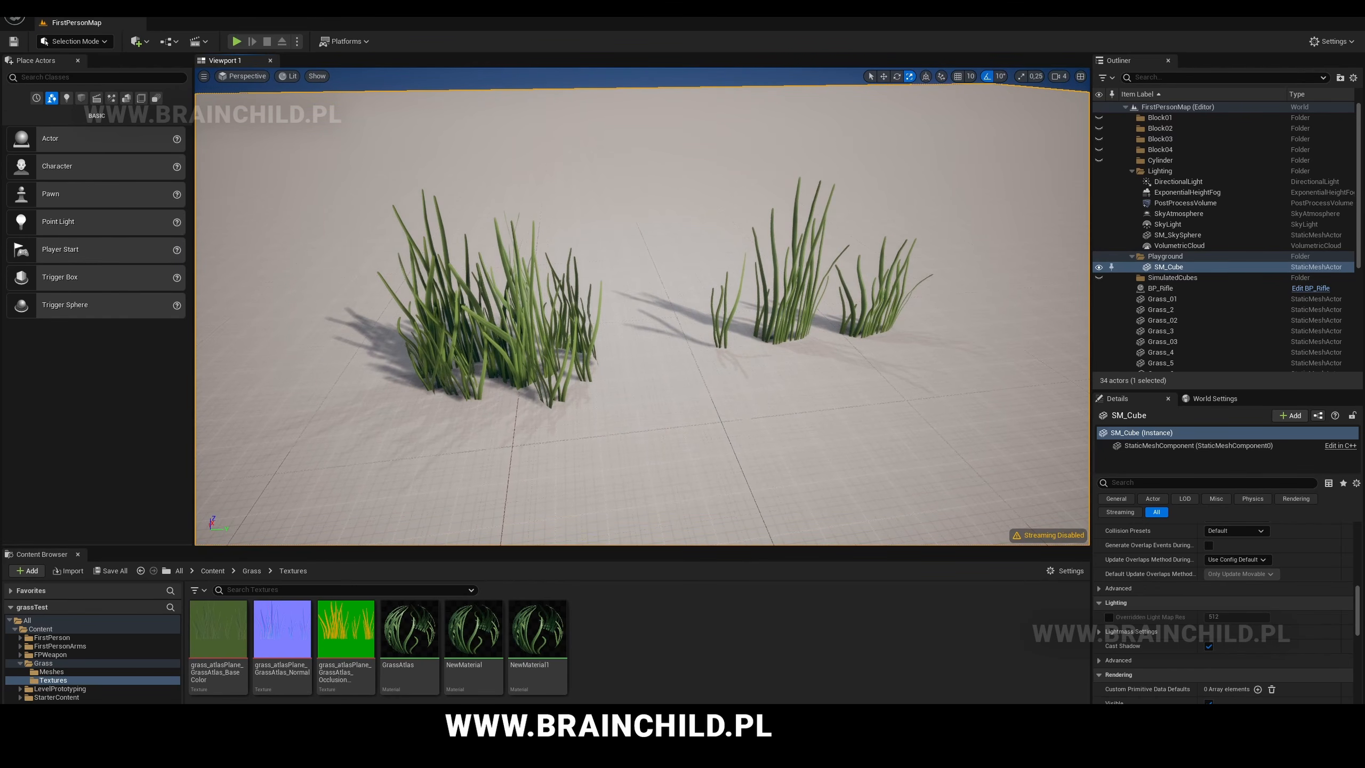
{"action": "right_click_drag", "start_coordinate": [871, 256], "coordinate": [862, 255]}
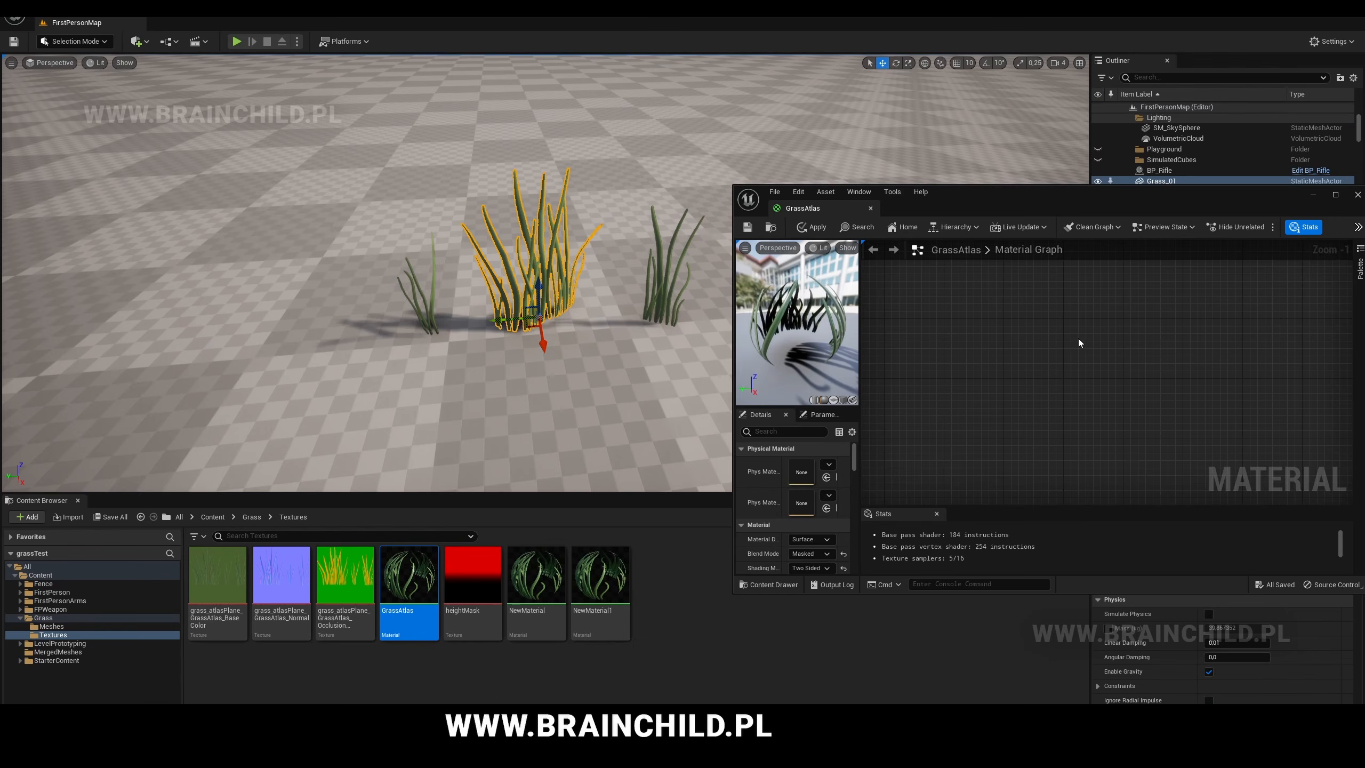
- Add a SimpleGrassWind node to an empty area of the GrassAtlas material graph
{"action": "right_click", "coordinate": [1079, 342]}
{"action": "type", "text": "wind"}
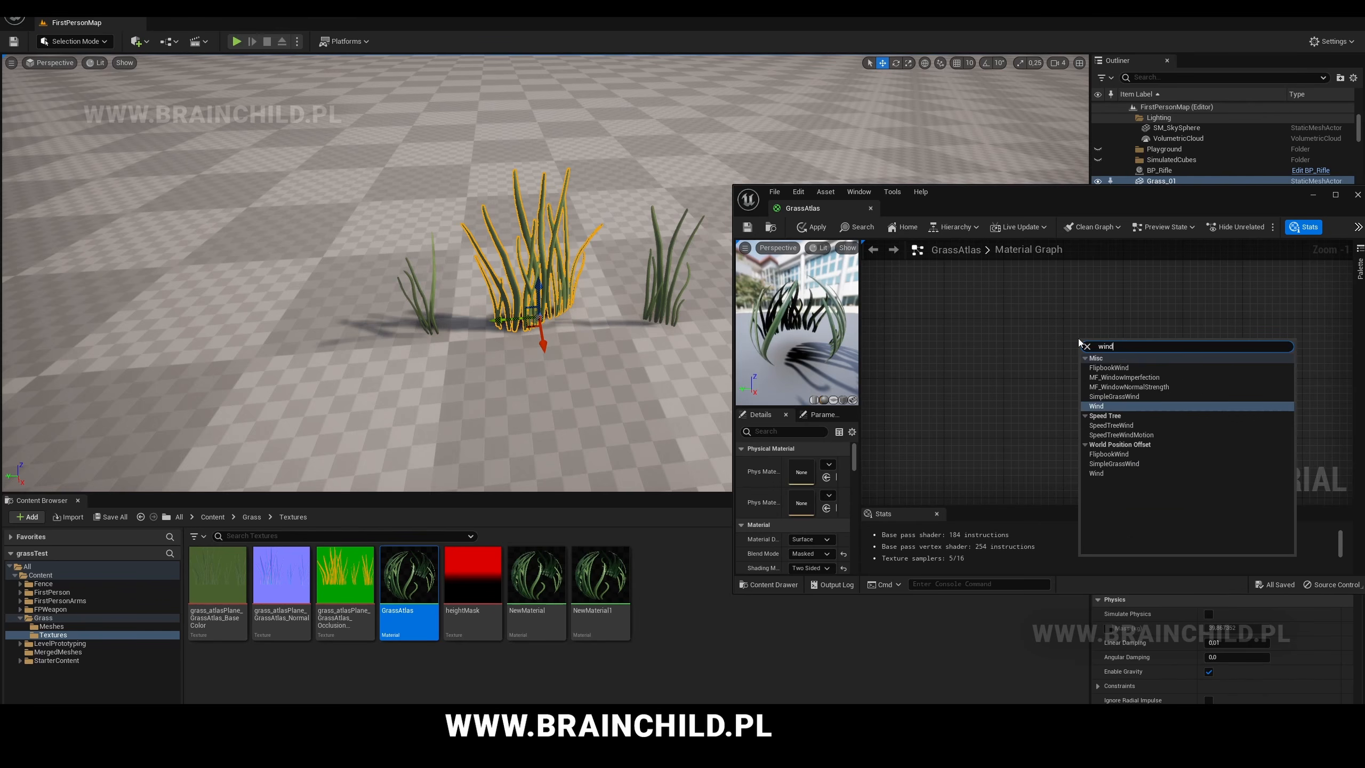
{"action": "left_click", "coordinate": [1114, 463]}
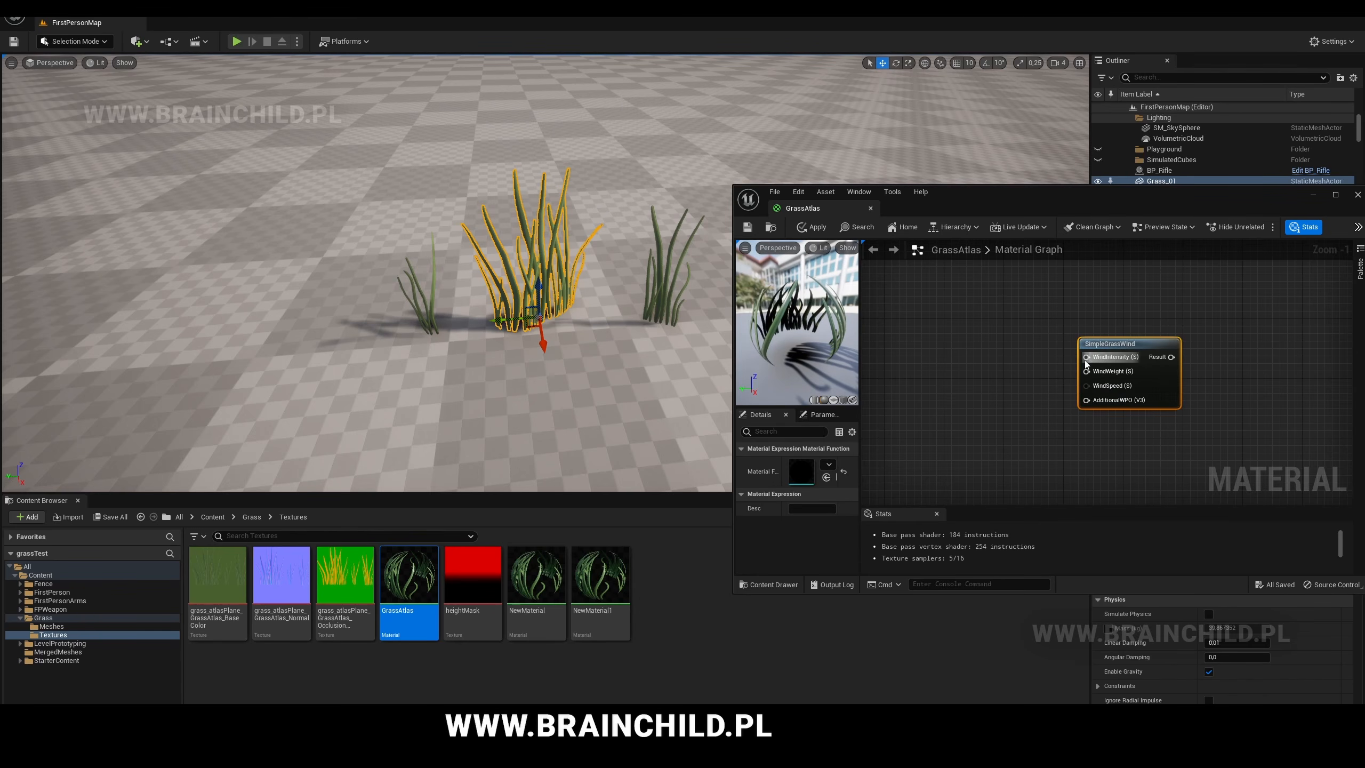
- Promote SimpleGrassWind's WindIntensity and WindSpeed inputs to parameters and stack both parameter nodes clear of it
{"action": "right_click", "coordinate": [1087, 362]}
{"action": "left_click", "coordinate": [1115, 428]}
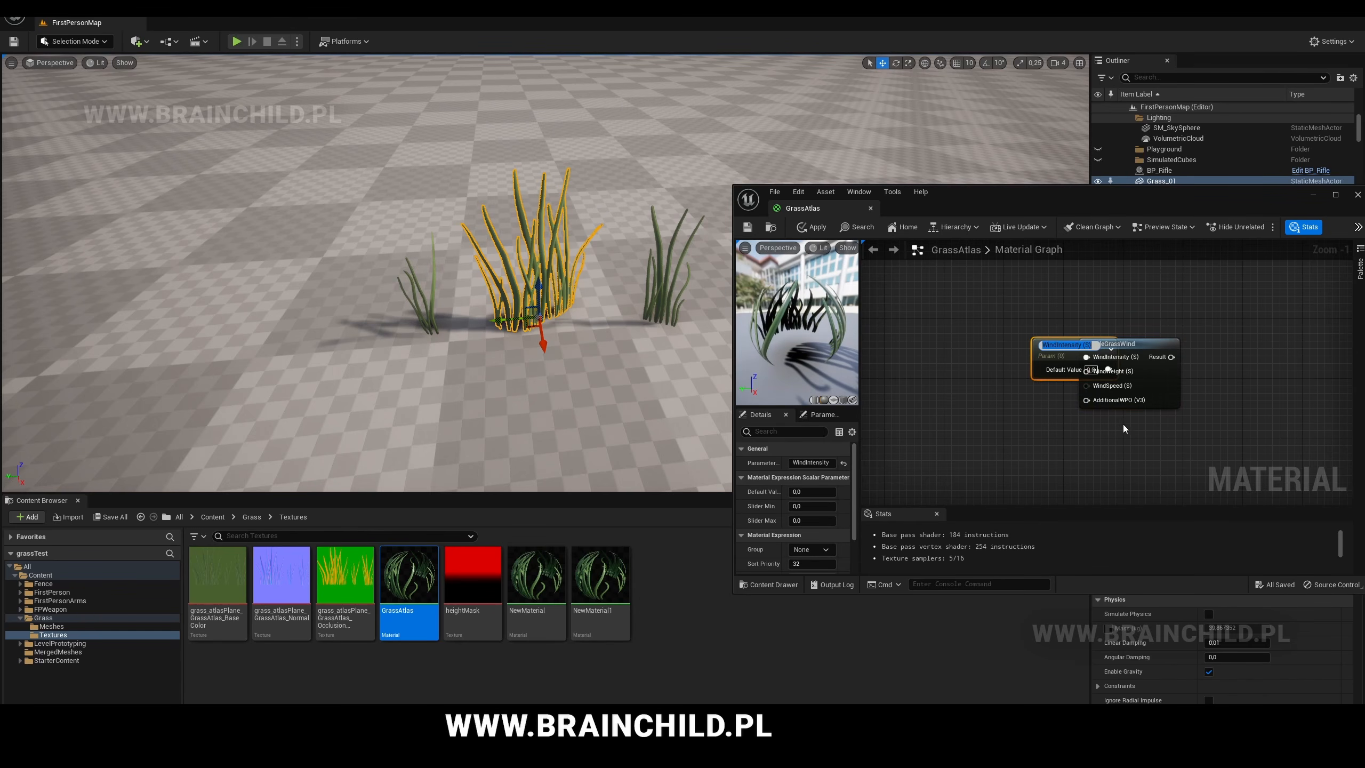
{"action": "left_click_drag", "start_coordinate": [1066, 355], "coordinate": [966, 342]}
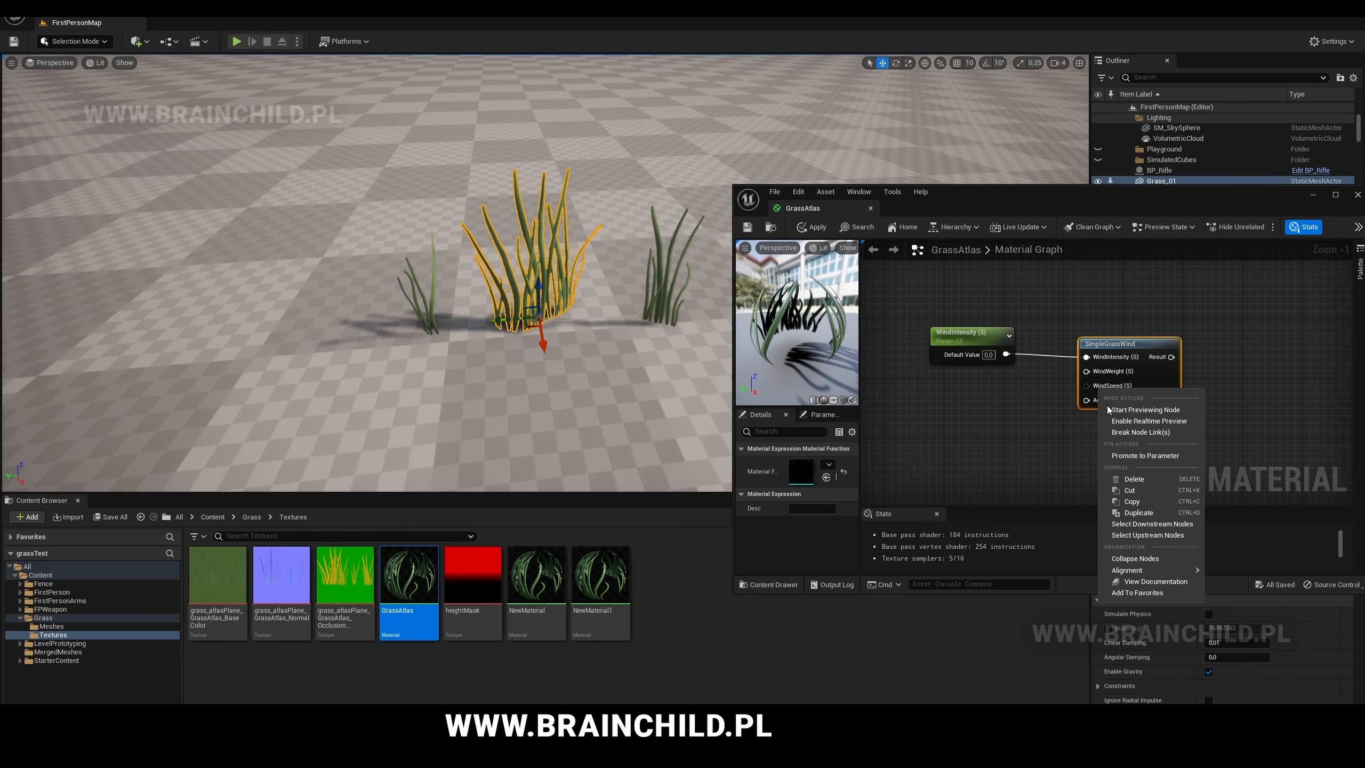
{"action": "right_click", "coordinate": [1099, 391]}
{"action": "left_click", "coordinate": [1145, 457]}
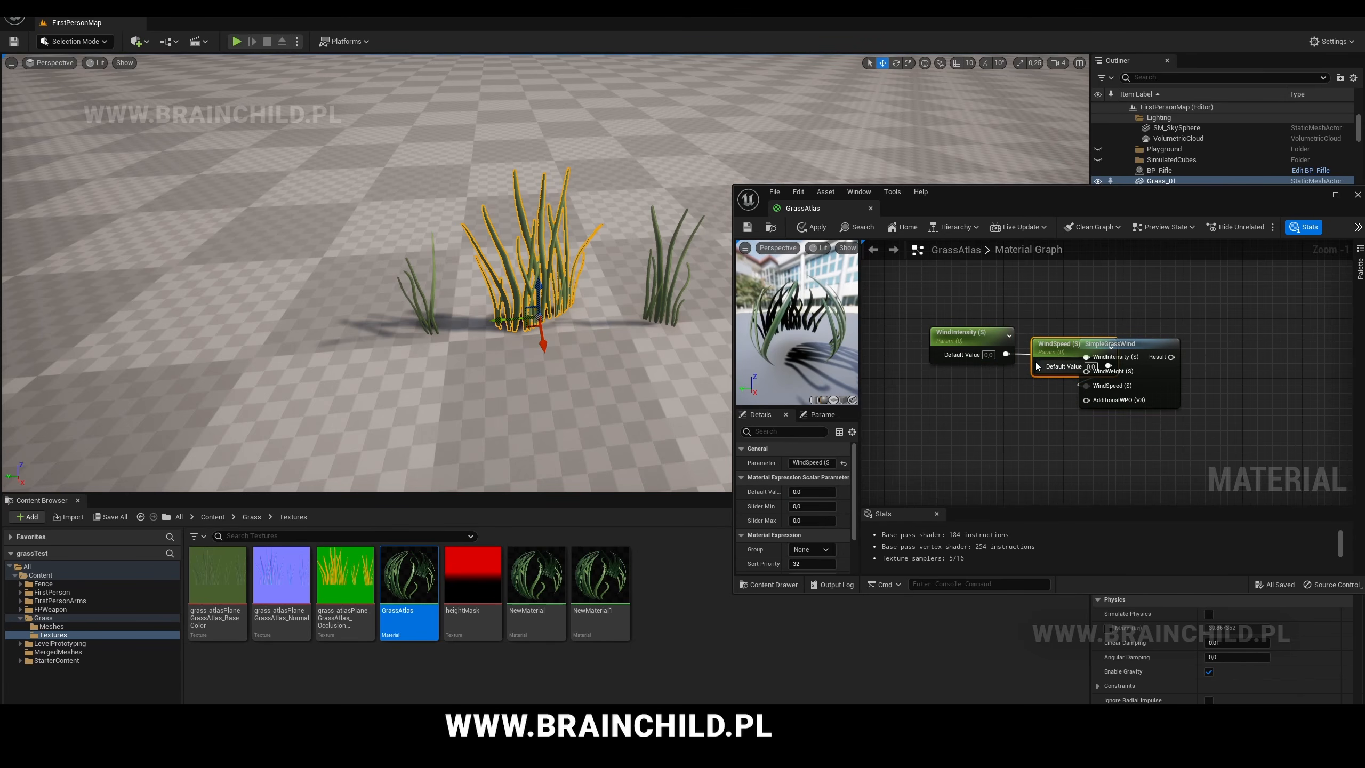
{"action": "left_click_drag", "start_coordinate": [1054, 346], "coordinate": [955, 395]}
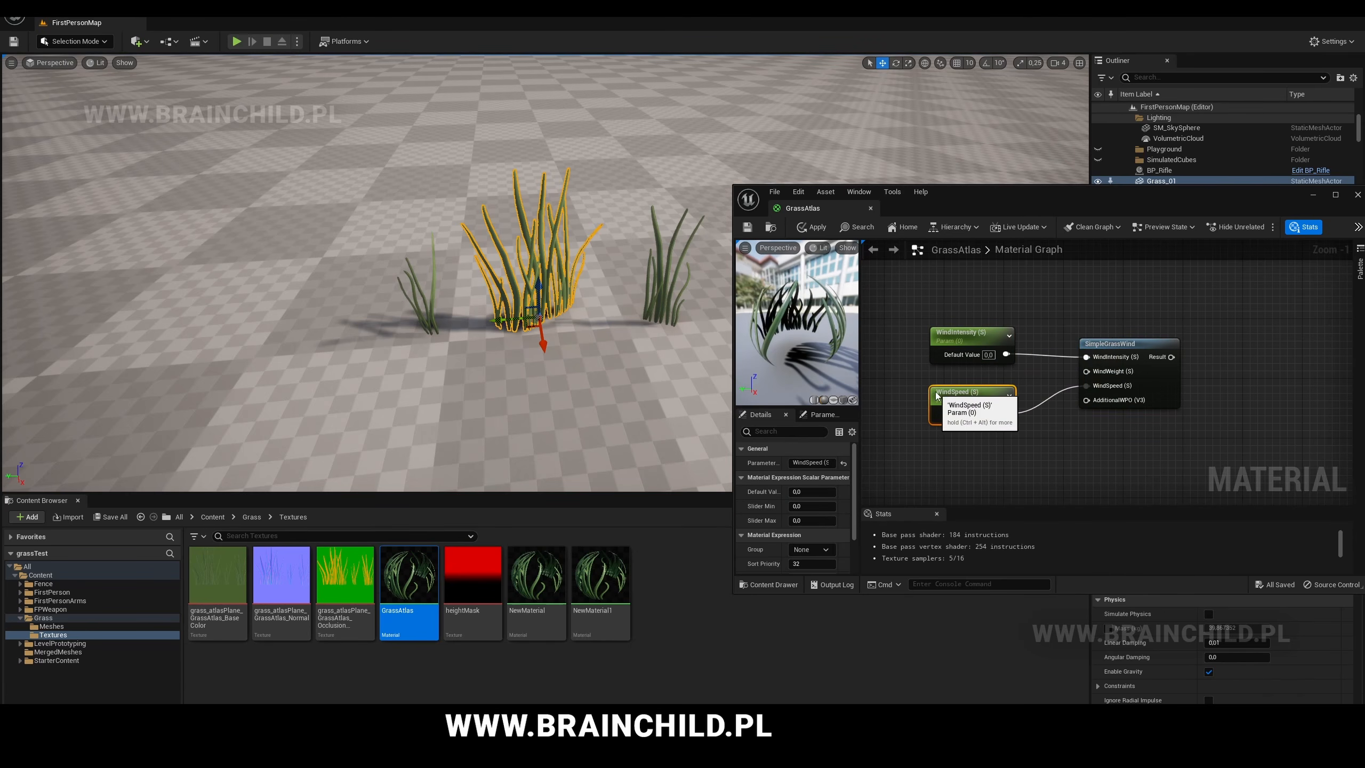
- Add a Constant node with value 0 below the wind parameters and connect it to SimpleGrassWind's AdditionalWPO input
{"action": "right_click", "coordinate": [1090, 400]}
{"action": "left_click", "coordinate": [1041, 426]}
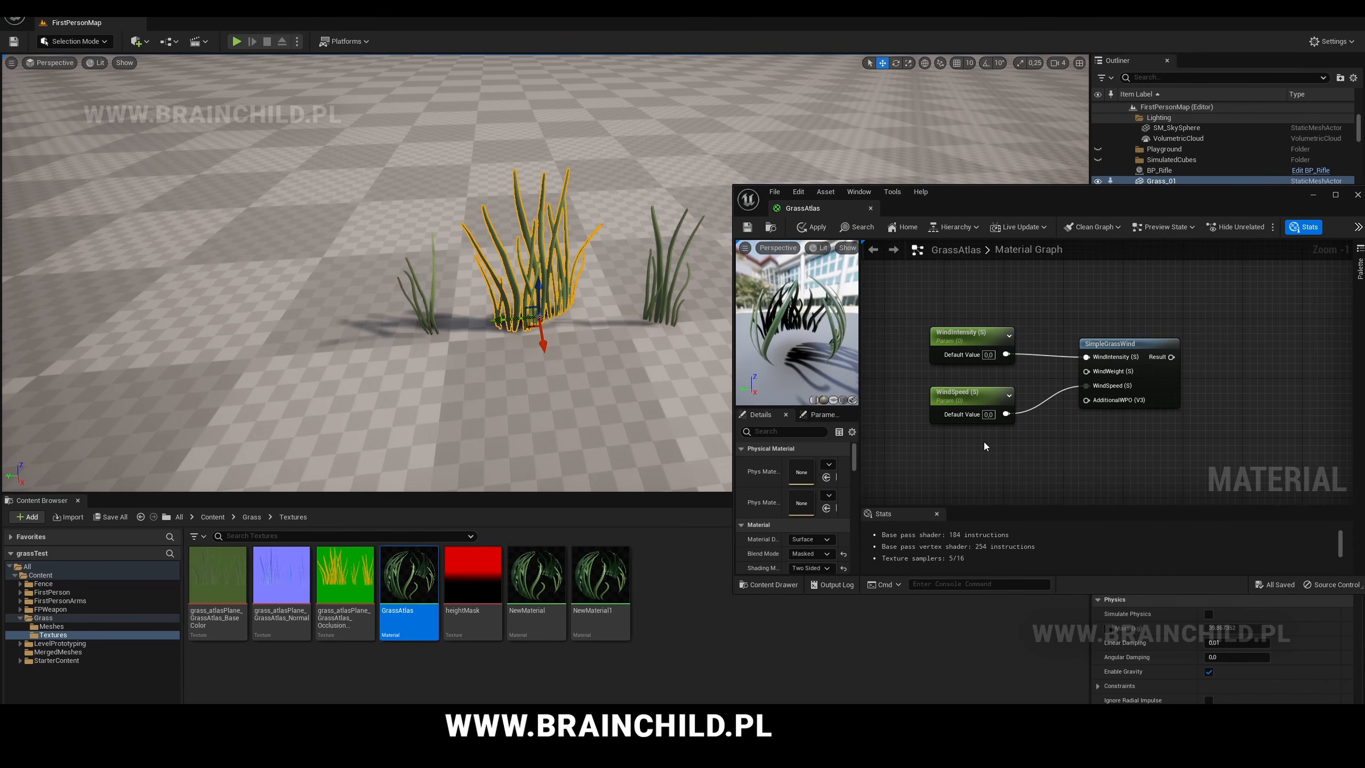
{"action": "left_click_drag", "start_coordinate": [988, 454], "coordinate": [1086, 400]}
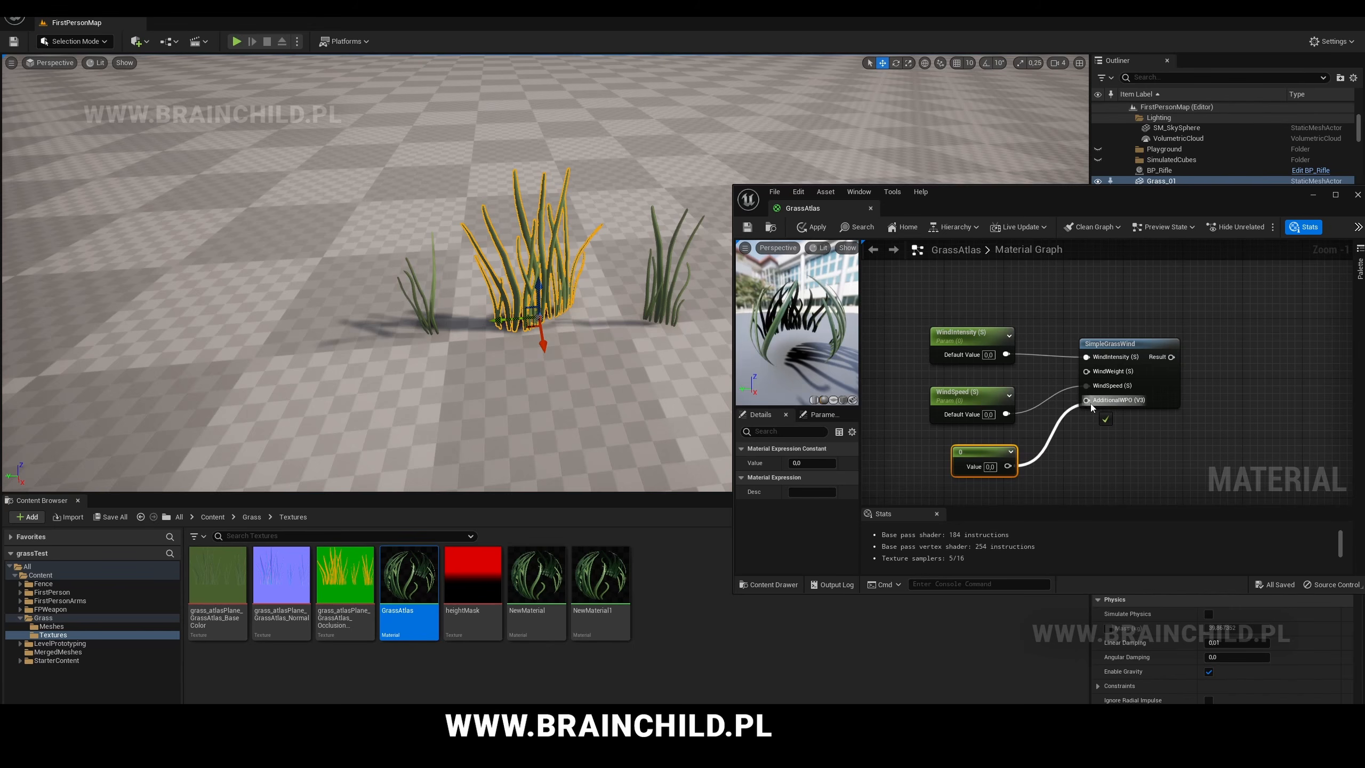
{"action": "right_click_drag", "start_coordinate": [1040, 428], "coordinate": [1045, 434]}
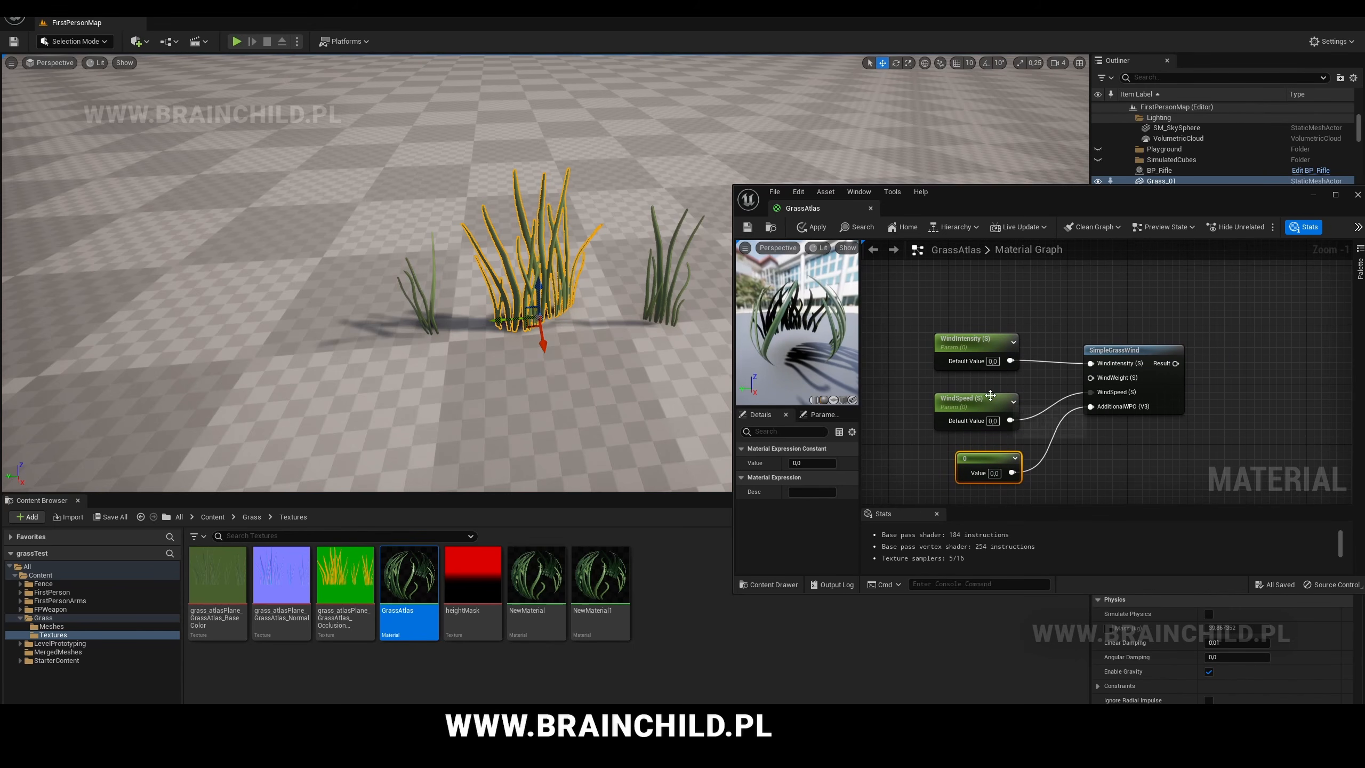
- Add a TextureCoordinate node and place it well ahead of the wind parameter nodes
{"action": "right_click_drag", "start_coordinate": [991, 382], "coordinate": [1116, 369]}
{"action": "right_click", "coordinate": [991, 360]}
{"action": "type", "text": "te"}
{"action": "scroll", "coordinate": [1048, 457], "scroll_direction": "down", "scroll_amount": 2}
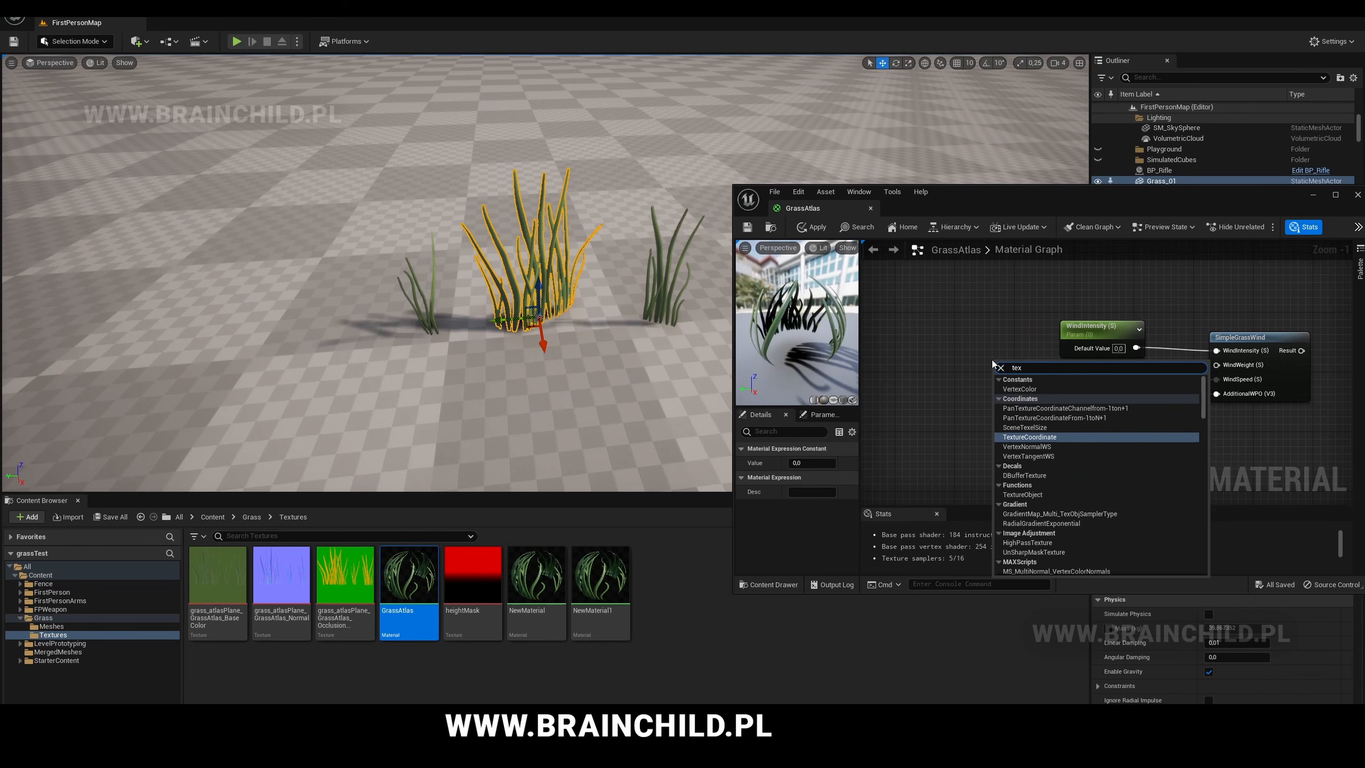
{"action": "left_click", "coordinate": [1029, 438]}
{"action": "left_click_drag", "start_coordinate": [1018, 368], "coordinate": [919, 361]}
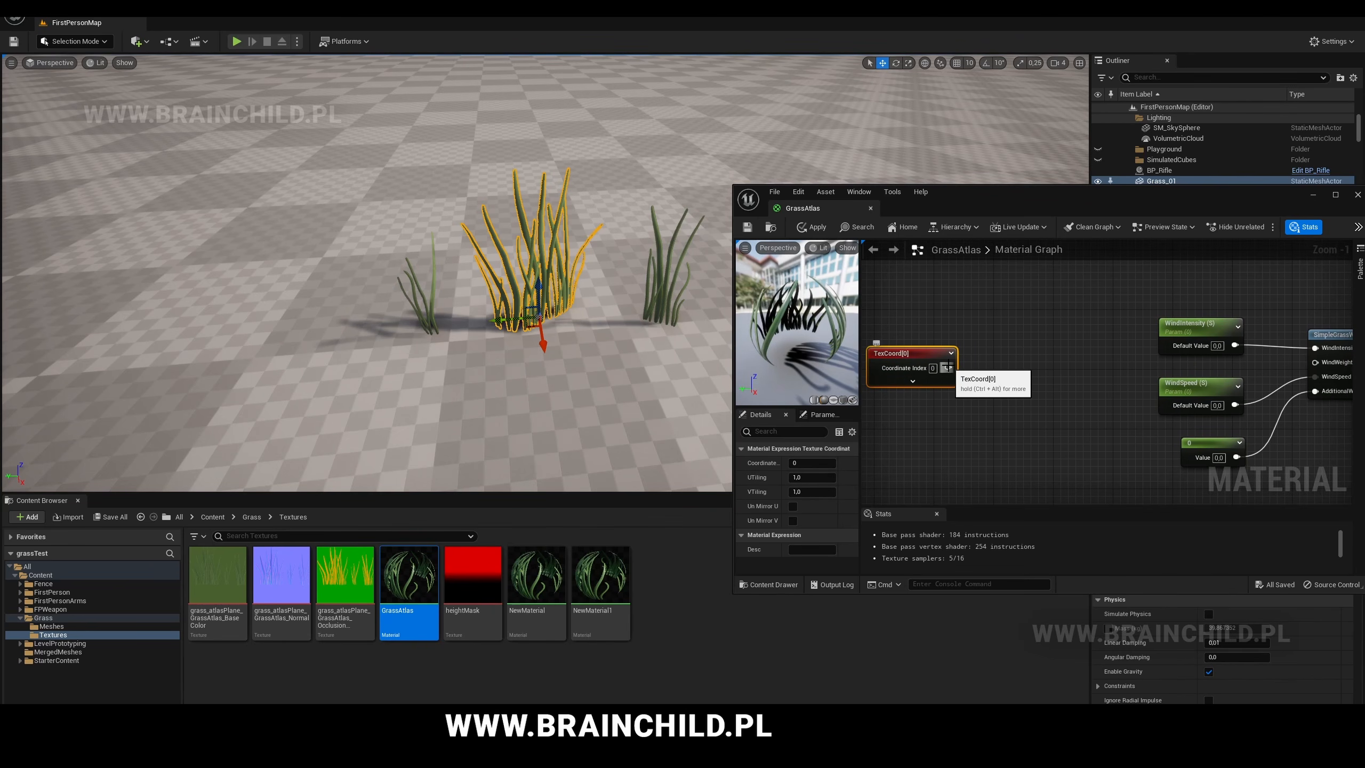
{"action": "right_click_drag", "start_coordinate": [1002, 373], "coordinate": [983, 367]}
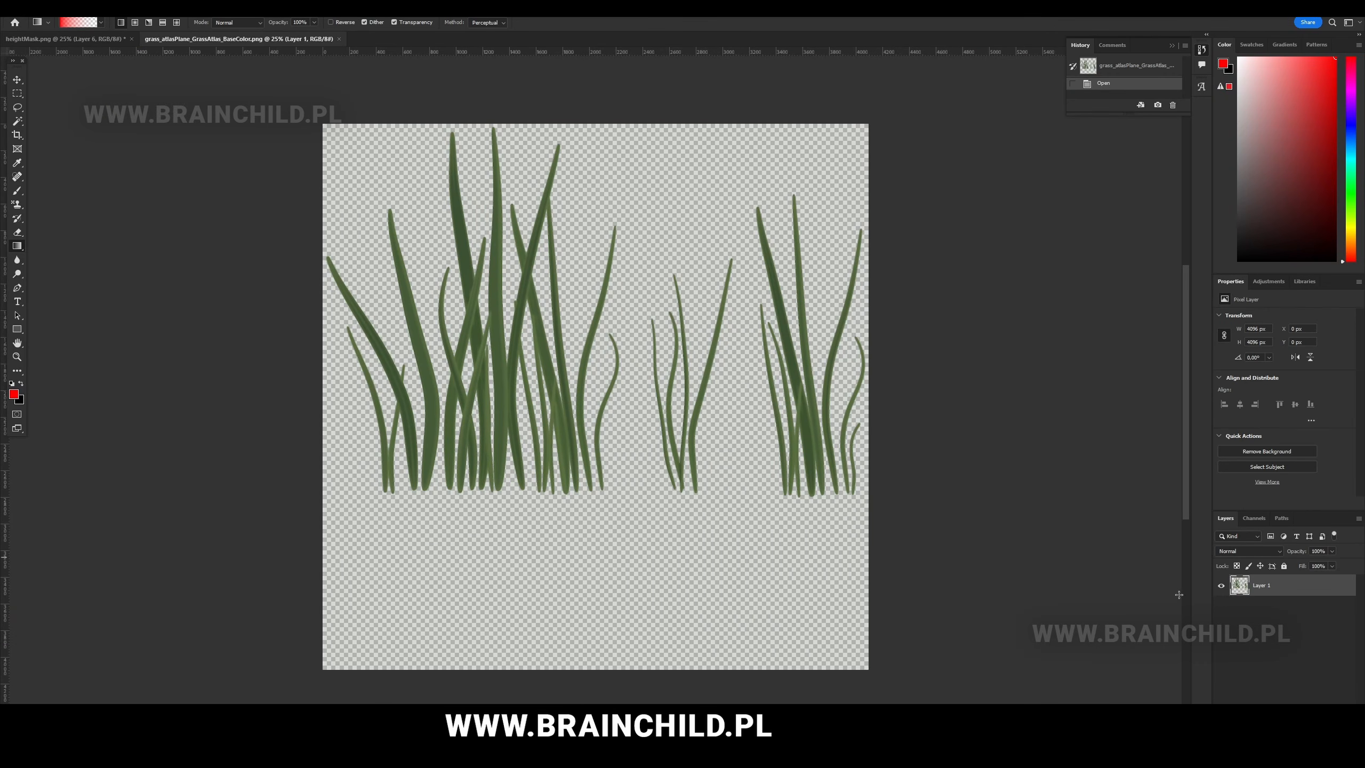
- In Photoshop, add a new layer above the grass, place a horizontal guide at the grass roots and fill the layer with black
{"action": "key", "text": "ctrl+shift+alt+n"}
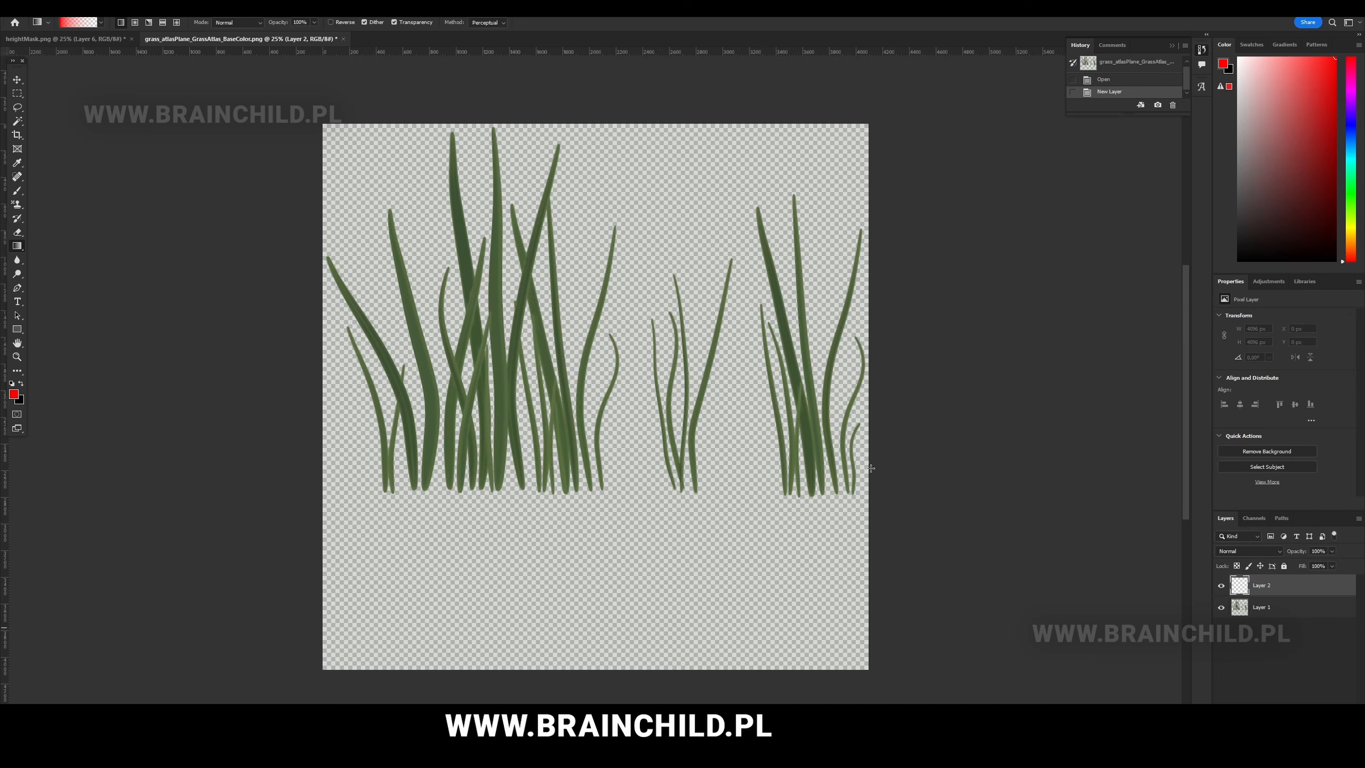
{"action": "left_click_drag", "start_coordinate": [17, 247], "coordinate": [54, 257]}
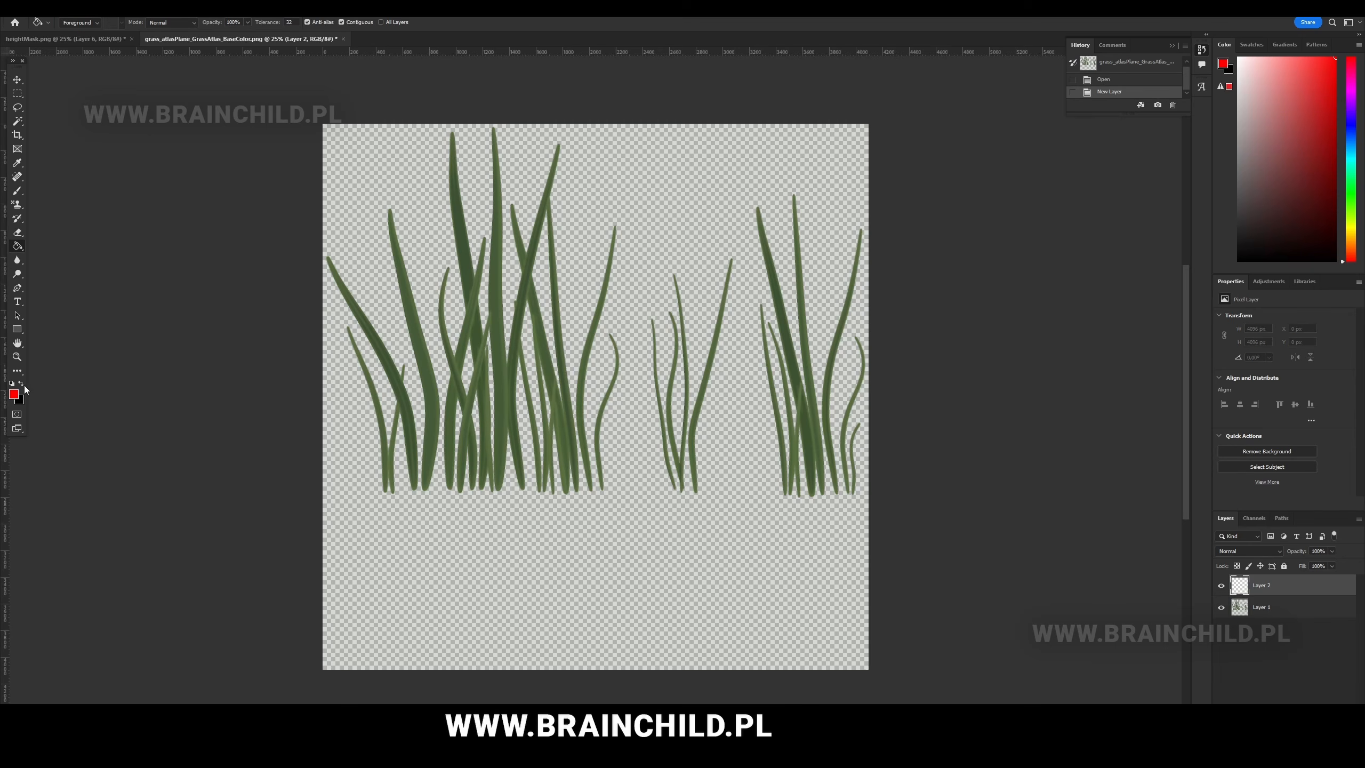
{"action": "left_click", "coordinate": [21, 383]}
{"action": "left_click_drag", "start_coordinate": [232, 54], "coordinate": [451, 490]}
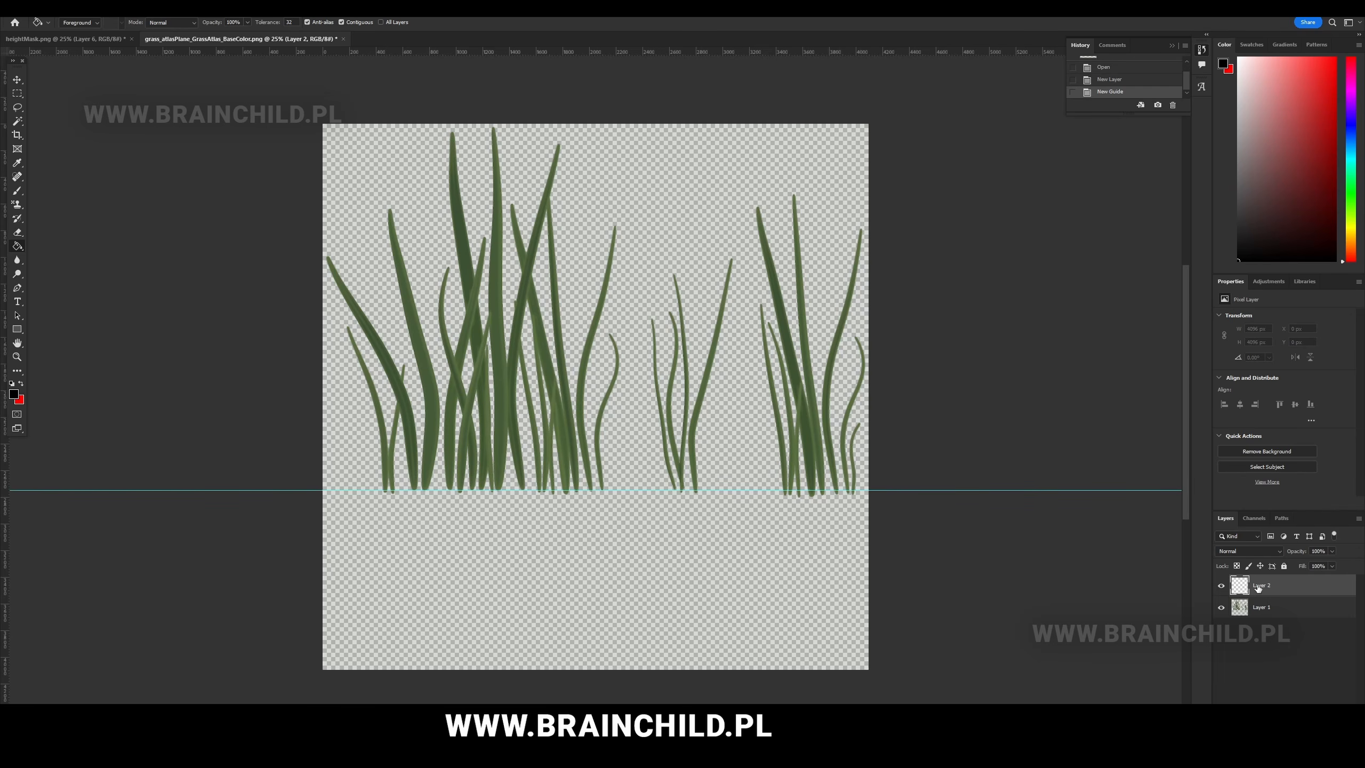
{"action": "left_click", "coordinate": [615, 453]}
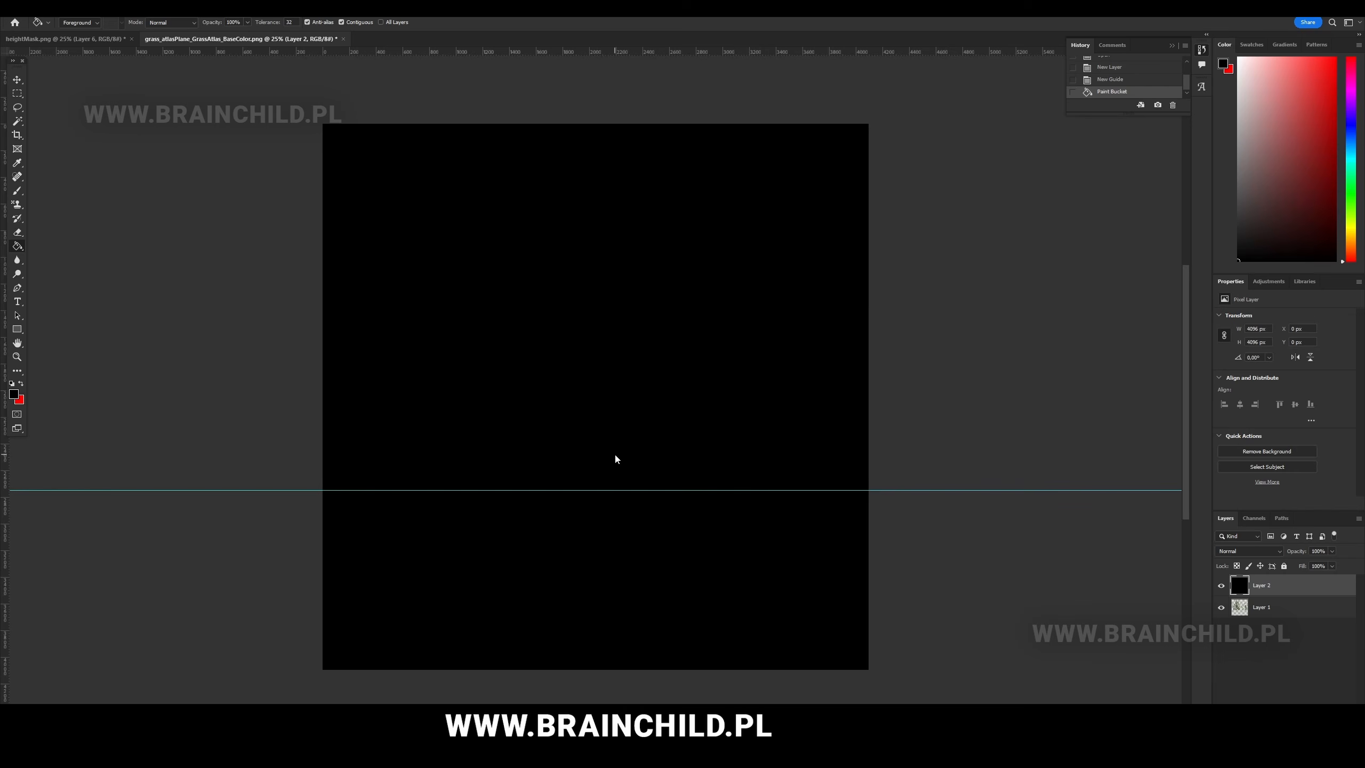
- Draw a vertical red gradient on the black layer that fades out downward to the guide, and merge it with the grass layer
{"action": "left_click", "coordinate": [20, 384]}
{"action": "left_click", "coordinate": [14, 394]}
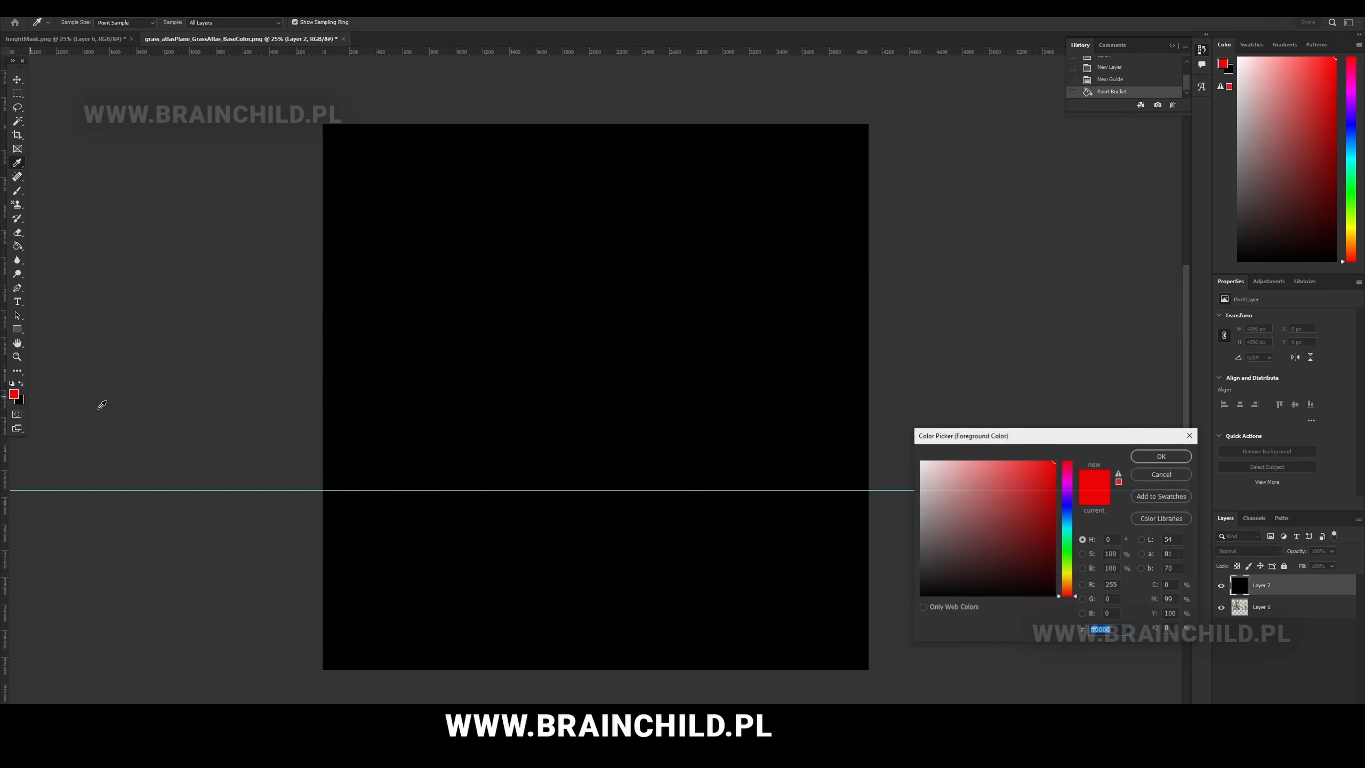
{"action": "left_click", "coordinate": [1160, 456]}
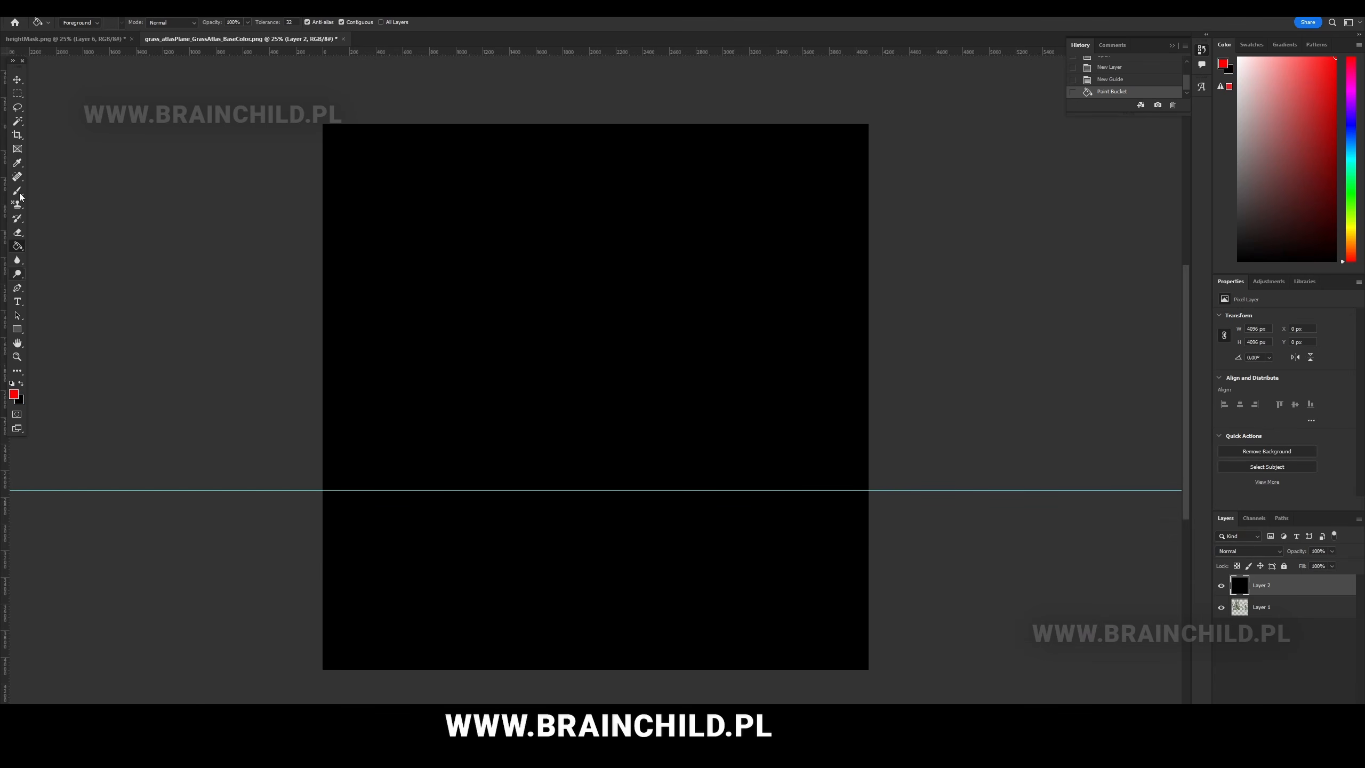
{"action": "right_click", "coordinate": [17, 246]}
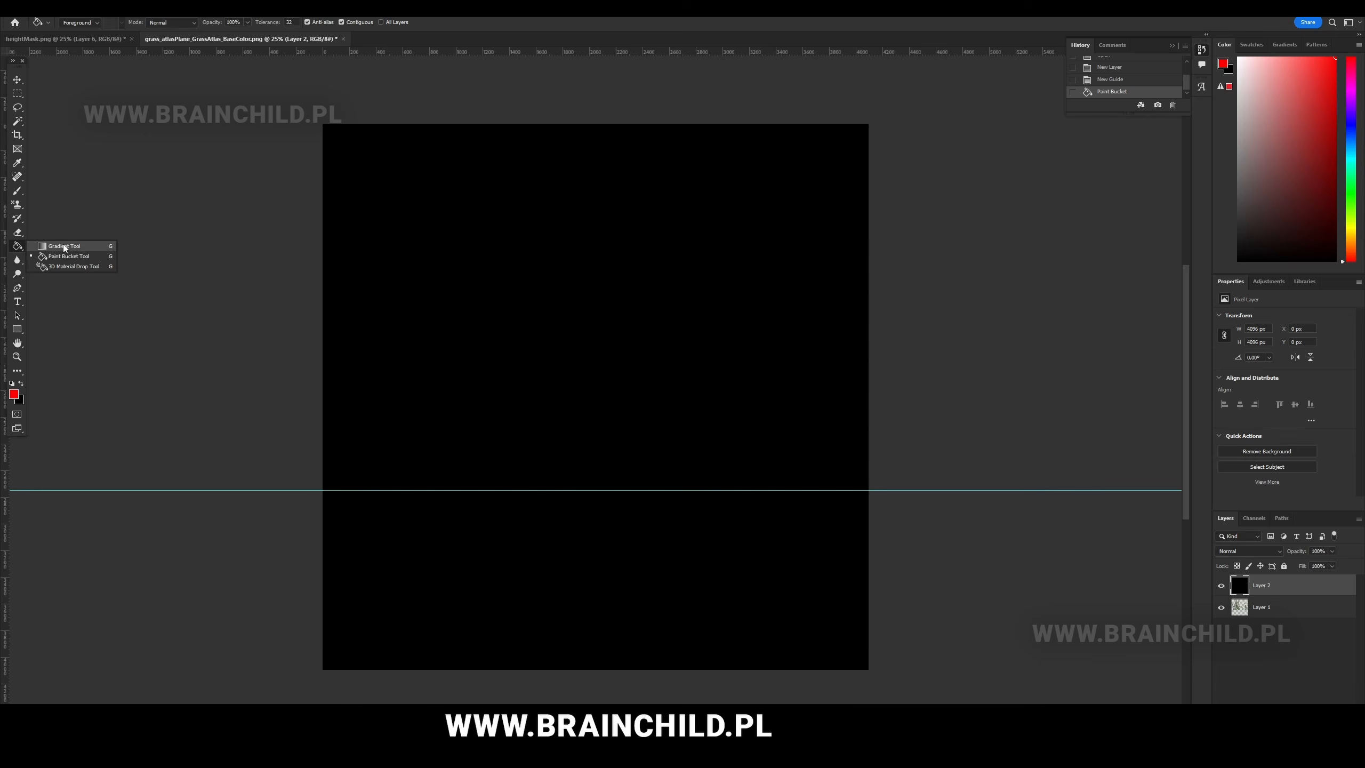
{"action": "left_click", "coordinate": [65, 246]}
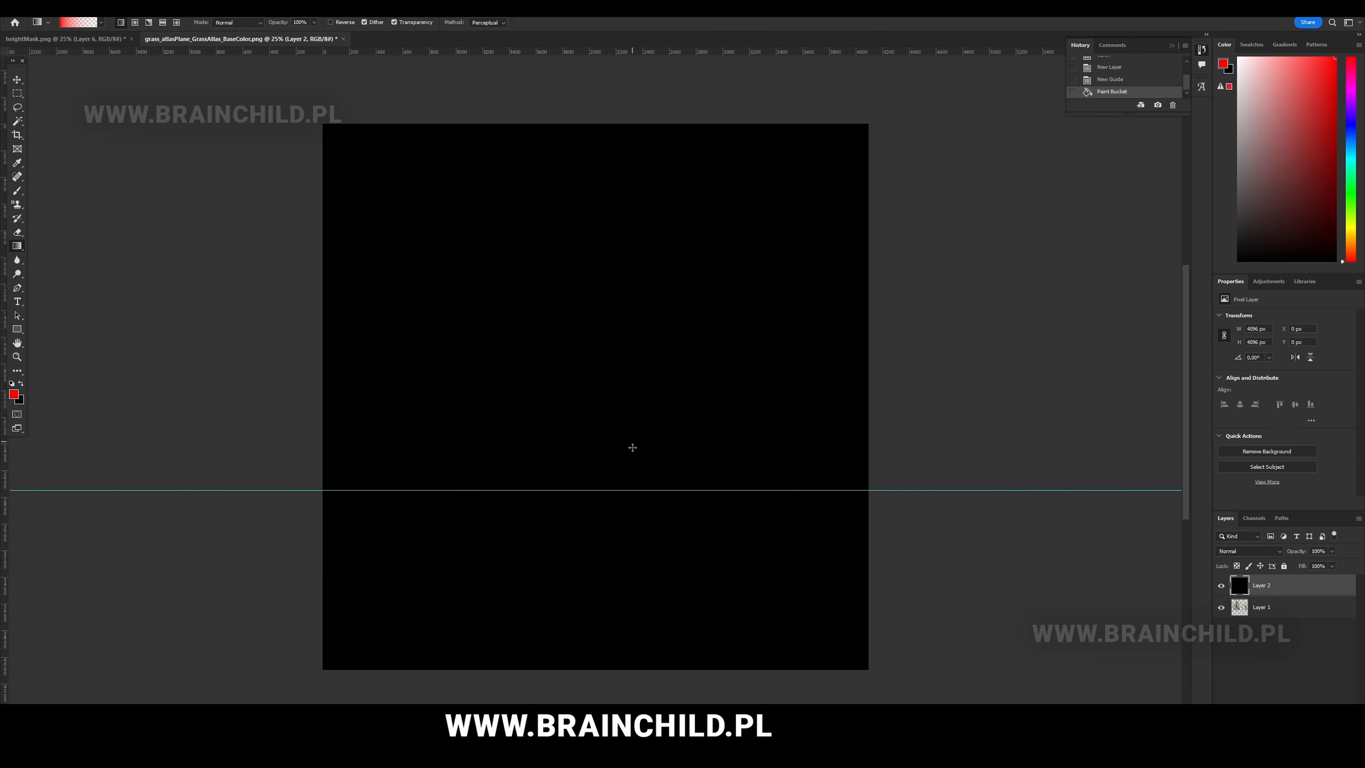
{"action": "left_click_drag", "start_coordinate": [632, 447], "coordinate": [633, 498]}
{"action": "key", "text": "ctrl+z"}
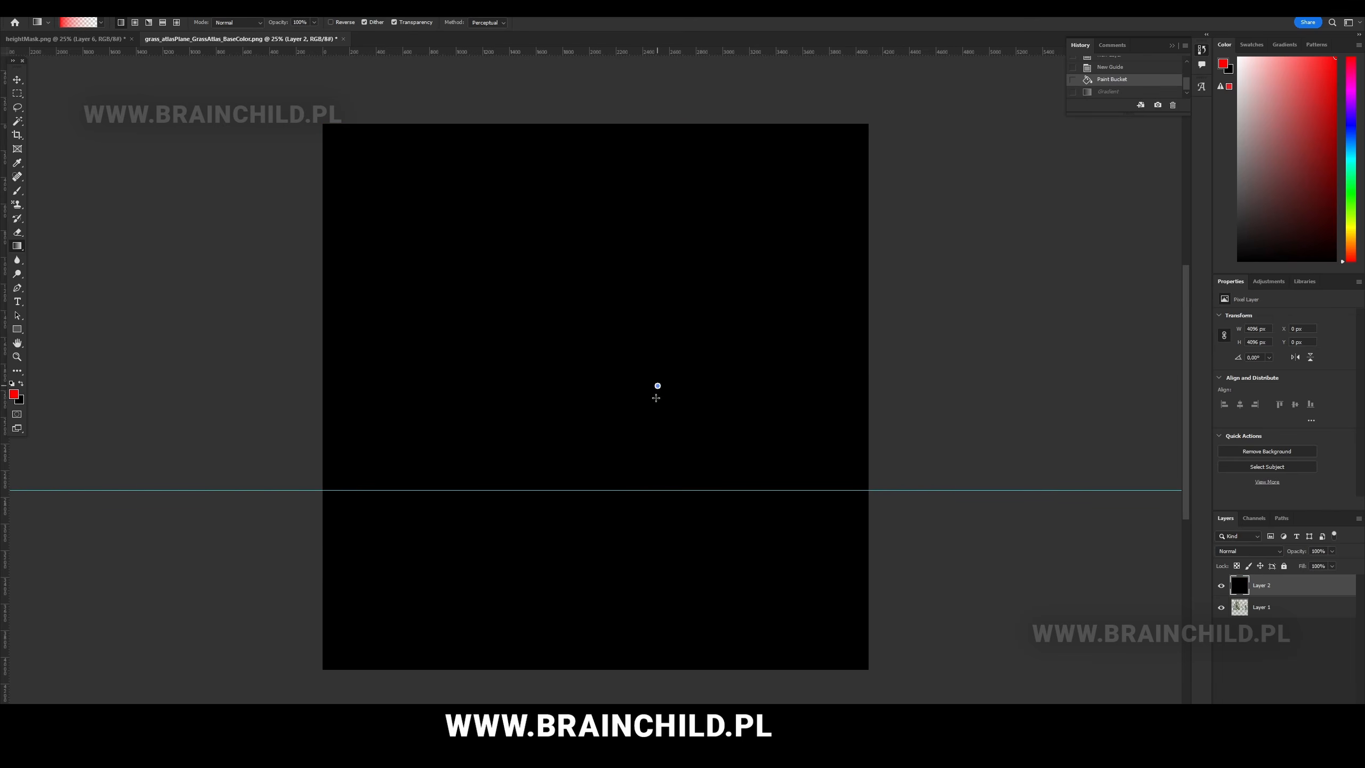
{"action": "left_click_drag", "start_coordinate": [657, 398], "coordinate": [651, 491]}
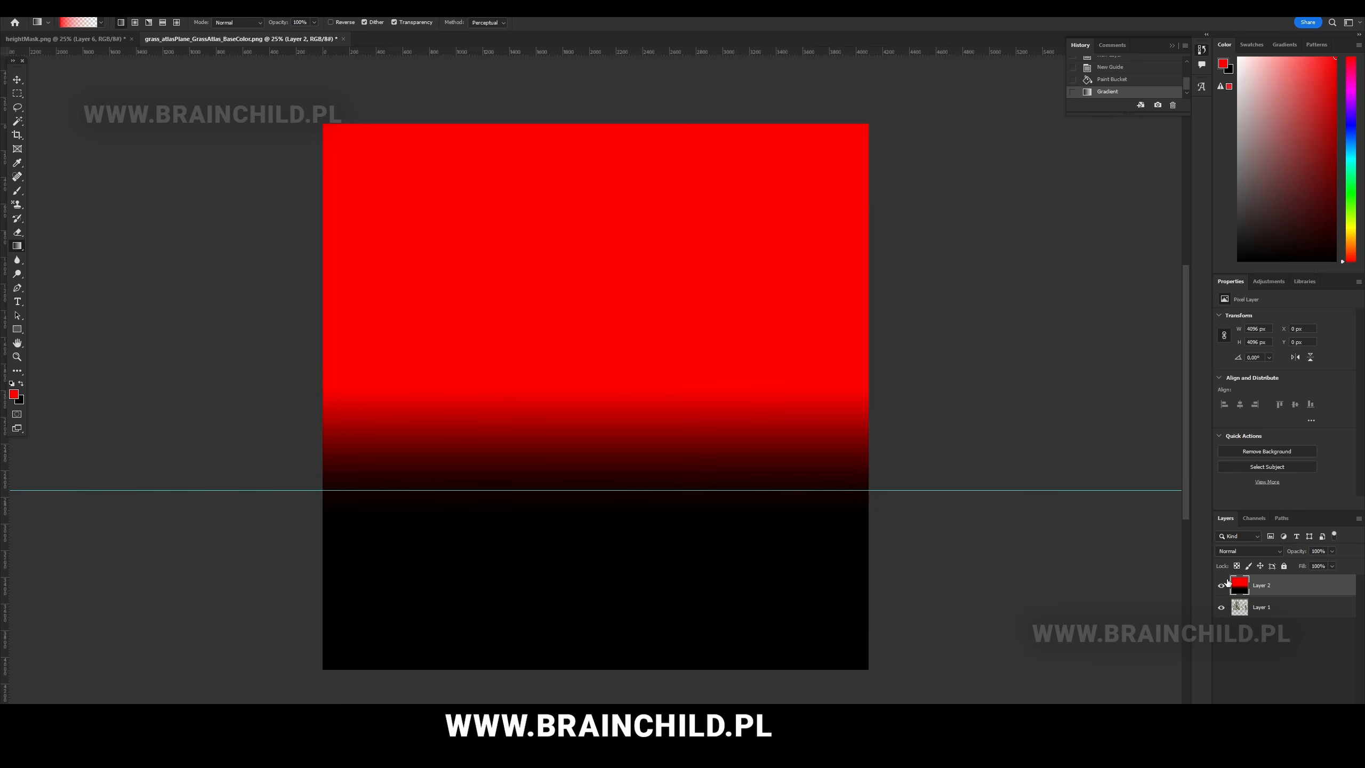
{"action": "left_click", "coordinate": [1260, 607], "text": "shift"}
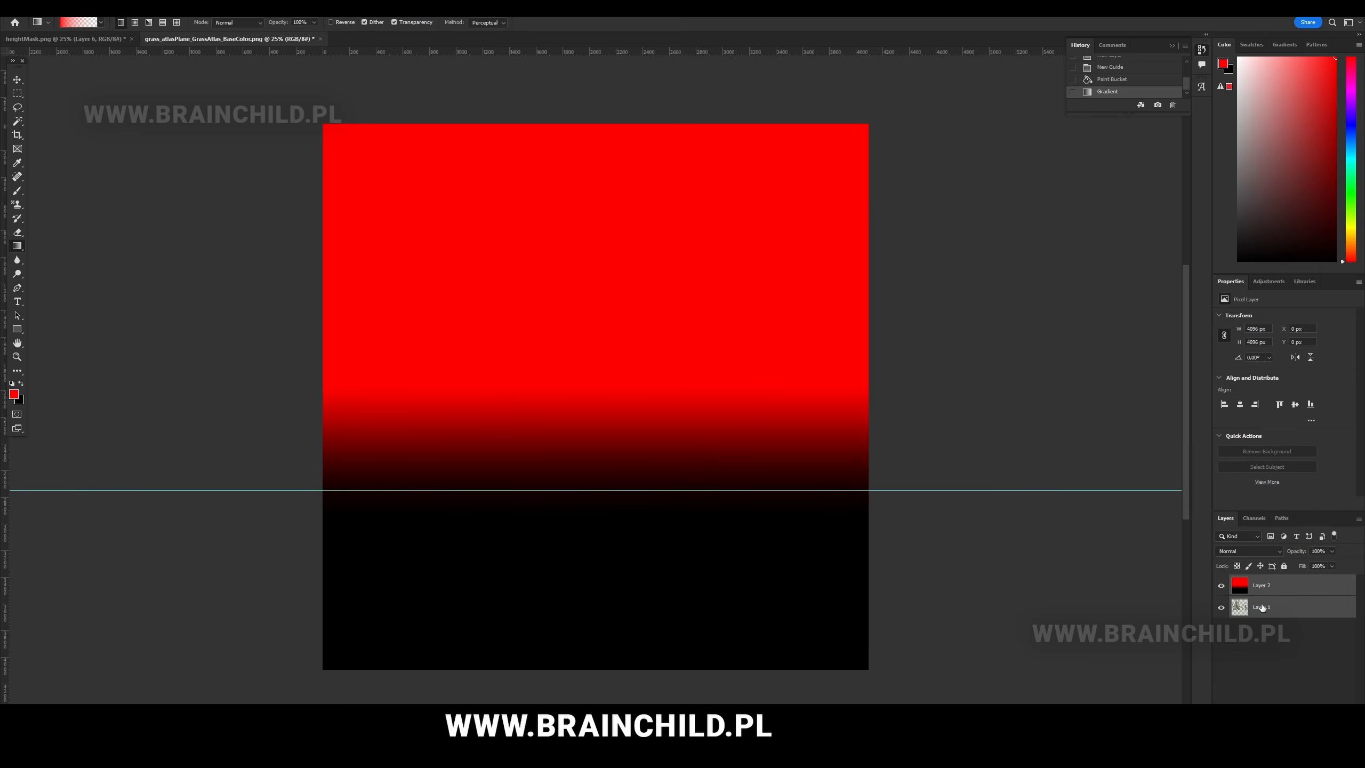
{"action": "key", "text": "ctrl+e"}
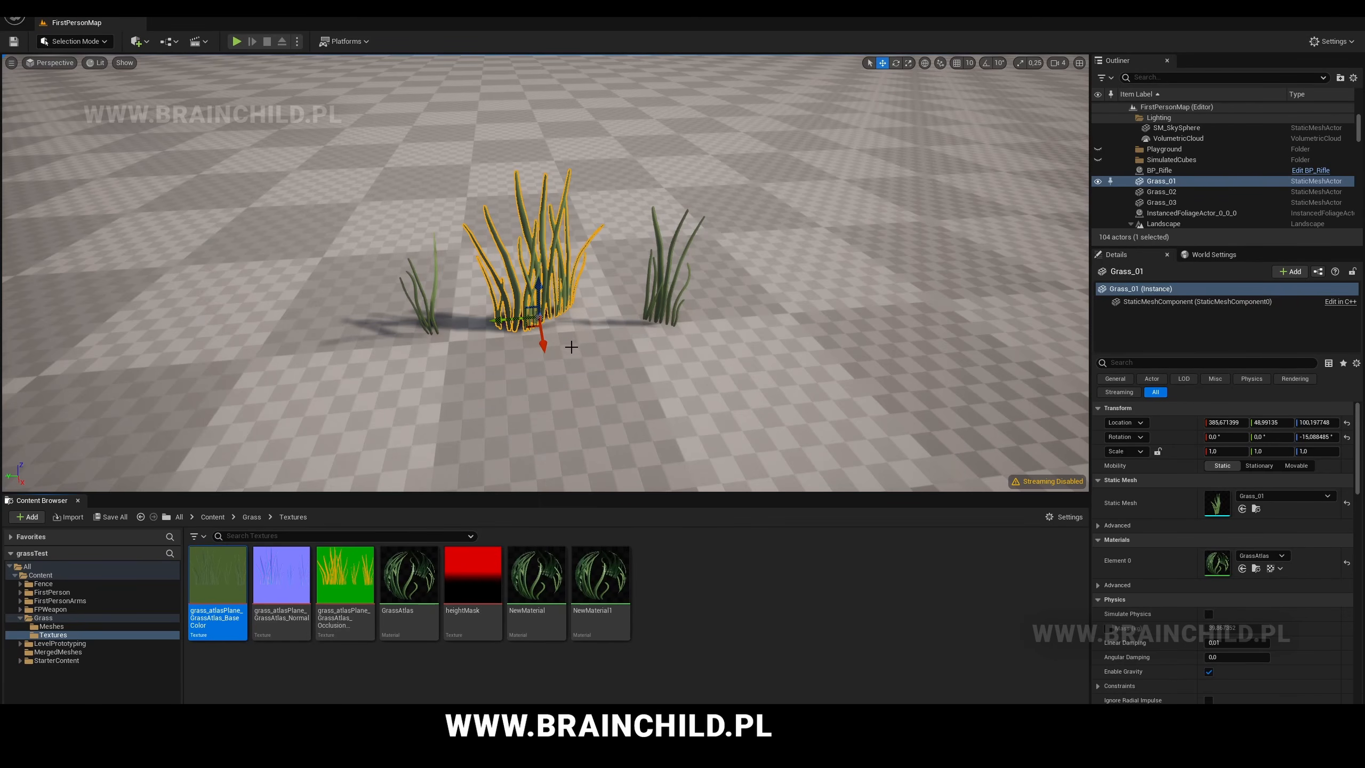
- Reopen Grass_01's GrassAtlas material in Unreal, add the heightMask texture to the graph and connect its red channel to SimpleGrassWind's WindWeight
{"action": "double_click", "coordinate": [1214, 563]}
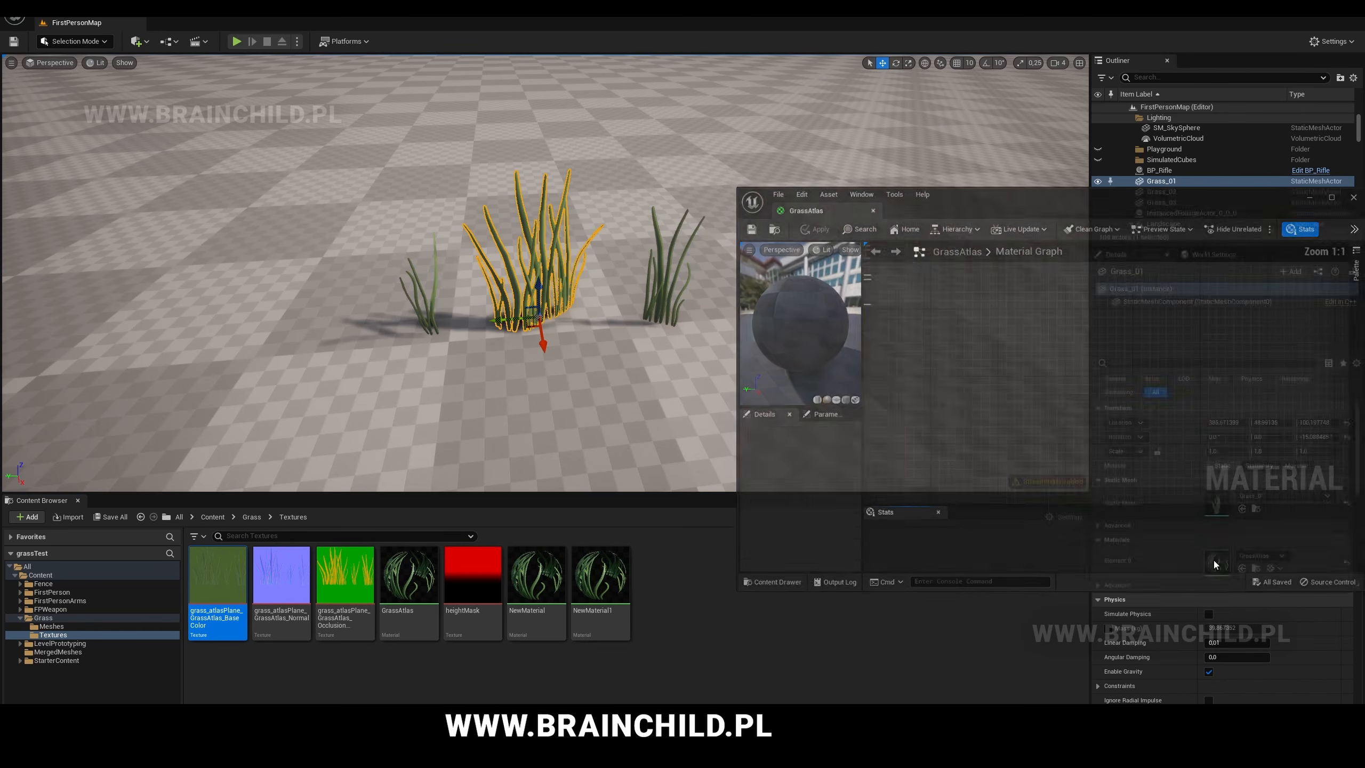
{"action": "right_click_drag", "start_coordinate": [1008, 408], "coordinate": [1263, 359]}
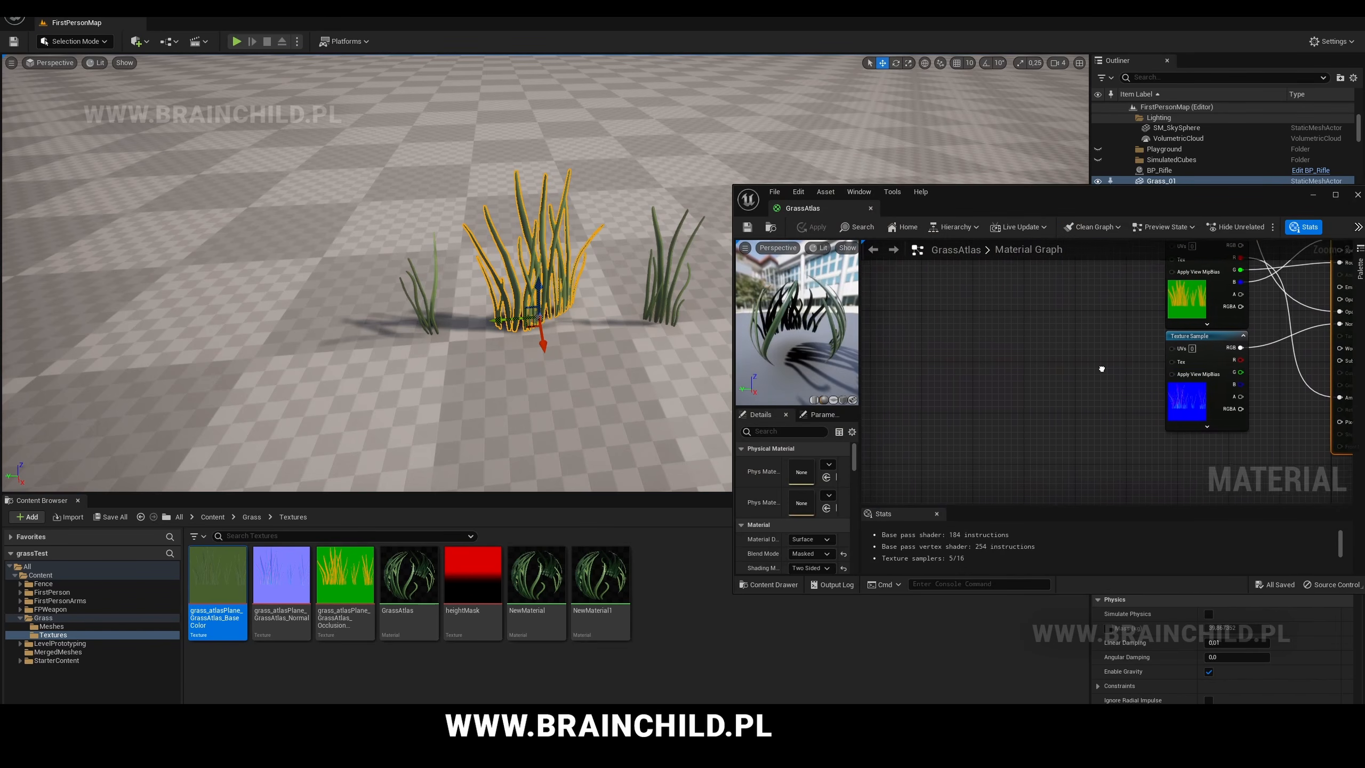
{"action": "scroll", "coordinate": [1100, 369], "scroll_direction": "up", "scroll_amount": 1}
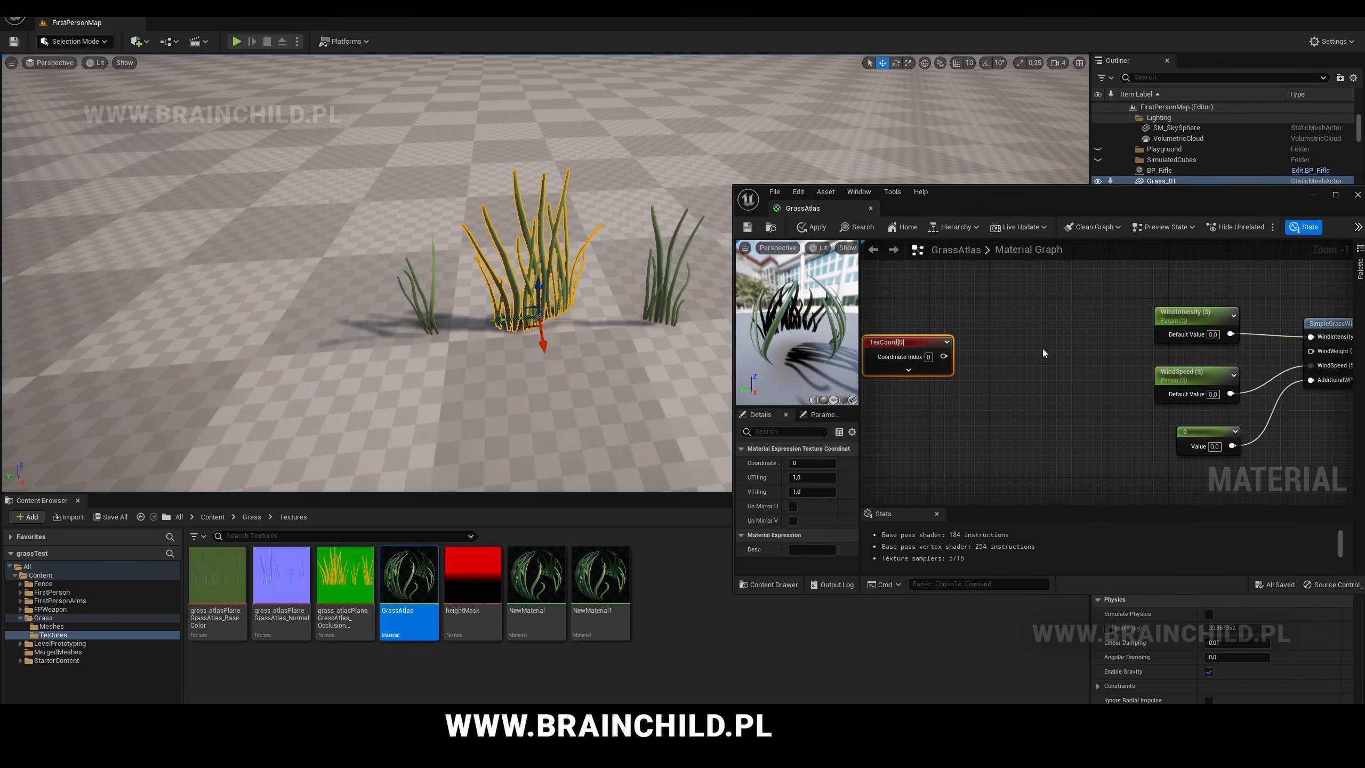
{"action": "right_click_drag", "start_coordinate": [1150, 368], "coordinate": [1199, 339]}
{"action": "left_click_drag", "start_coordinate": [472, 574], "coordinate": [1290, 340]}
{"action": "scroll", "coordinate": [1289, 339], "scroll_direction": "down", "scroll_amount": 3}
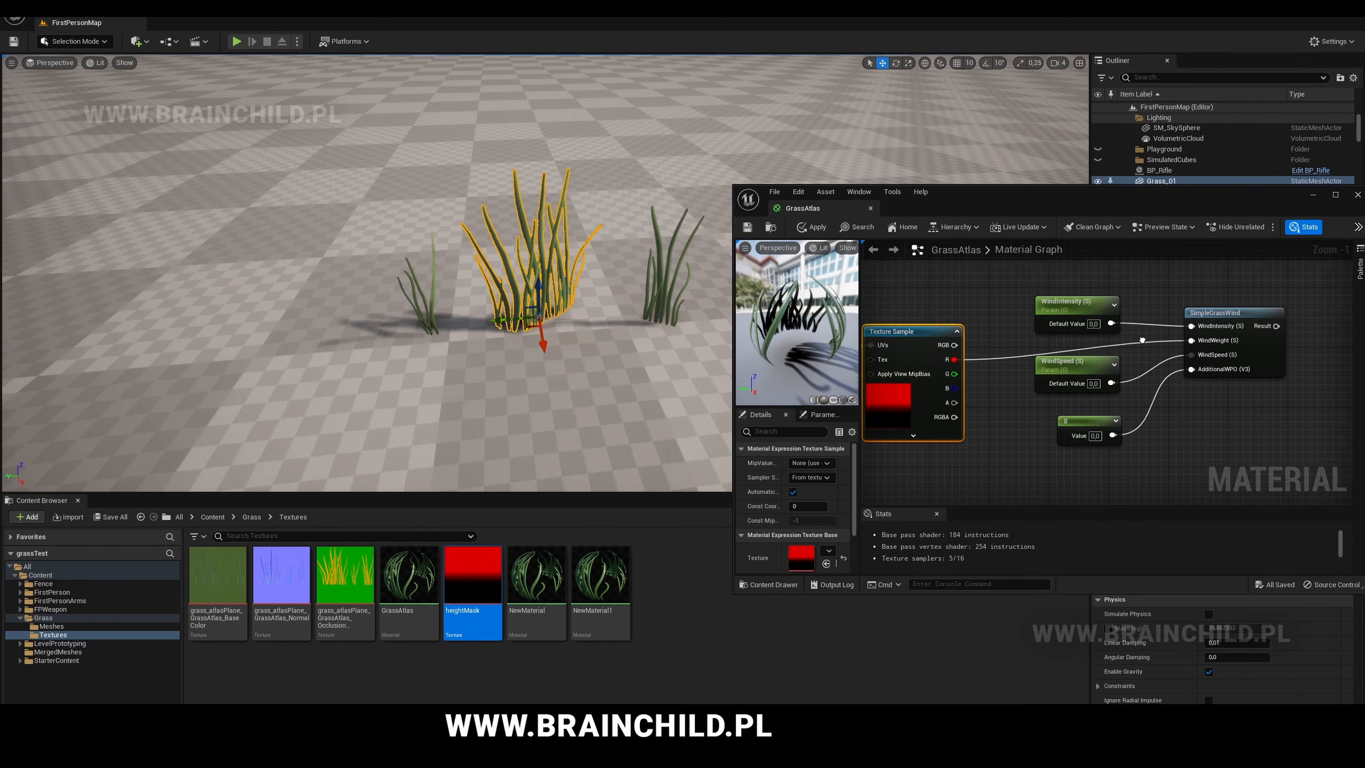
- Connect the TextureCoordinate node to the UVs input of the heightMask texture sample
{"action": "scroll", "coordinate": [1042, 341], "scroll_direction": "down", "scroll_amount": 2}
{"action": "scroll", "coordinate": [1080, 348], "scroll_direction": "up", "scroll_amount": 2}
{"action": "right_click_drag", "start_coordinate": [1054, 341], "coordinate": [1197, 338]}
{"action": "left_click_drag", "start_coordinate": [1067, 413], "coordinate": [1170, 343]}
- Select the whole group of wind nodes and move it next to the existing texture samples and the material output node
{"action": "left_click", "coordinate": [950, 310]}
{"action": "left_click_drag", "start_coordinate": [950, 309], "coordinate": [1231, 431]}
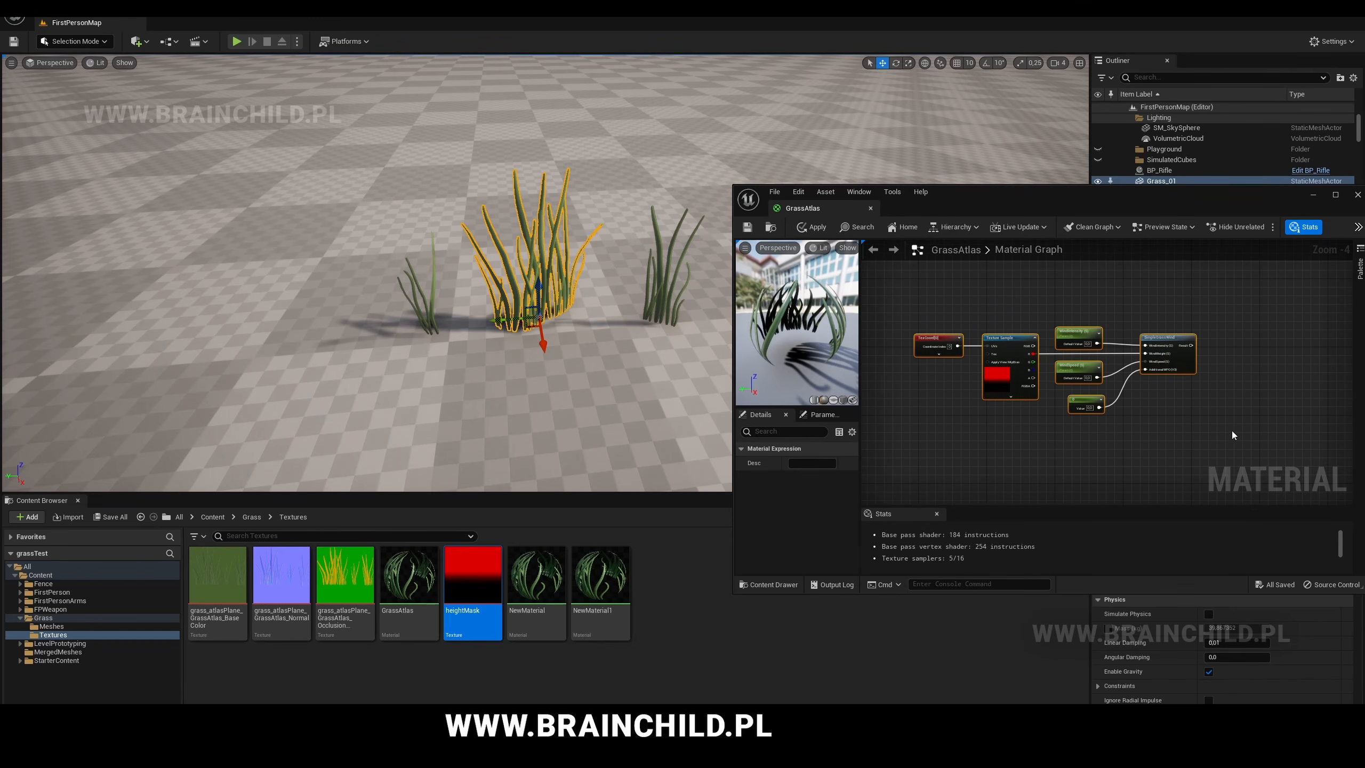
{"action": "right_click_drag", "start_coordinate": [1232, 431], "coordinate": [1025, 436]}
{"action": "left_click_drag", "start_coordinate": [966, 342], "coordinate": [1158, 289]}
{"action": "right_click_drag", "start_coordinate": [1186, 344], "coordinate": [1102, 404]}
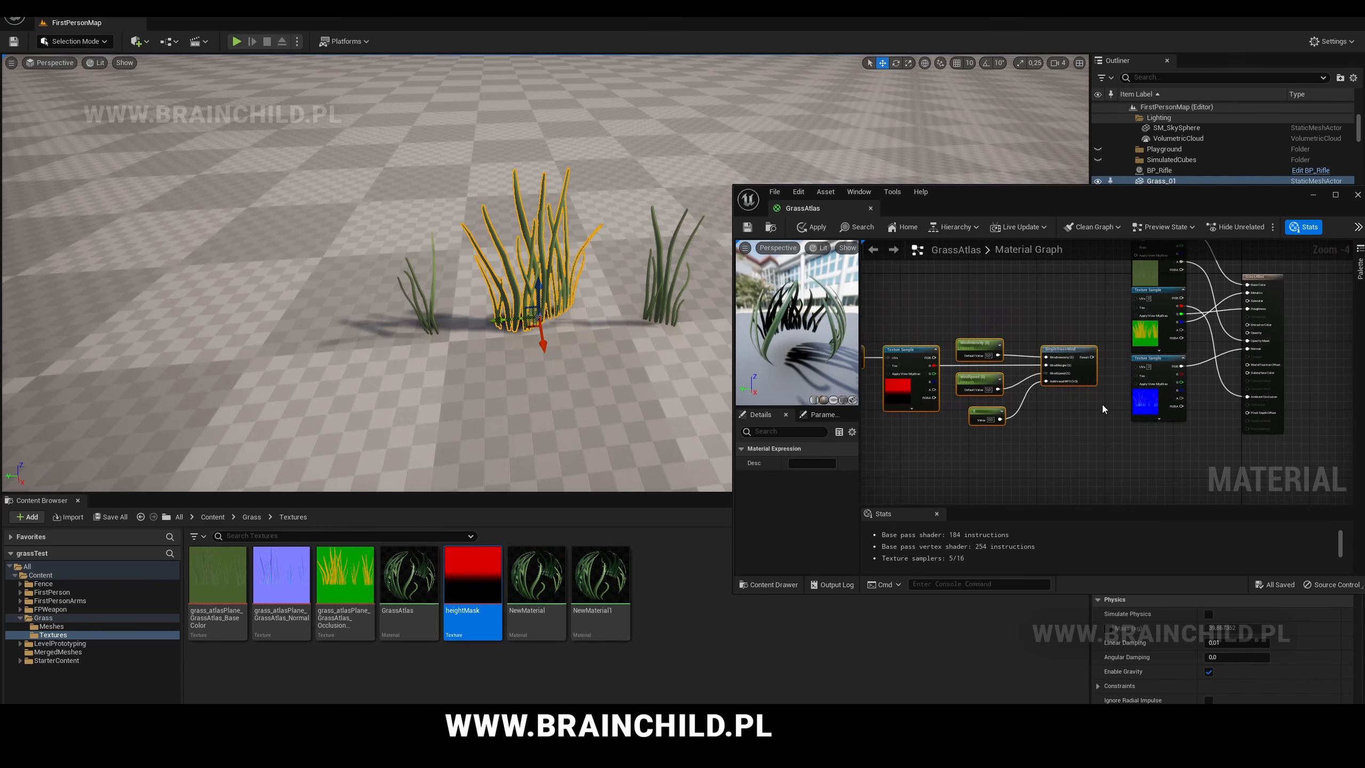
- Connect SimpleGrassWind's Result to the material's World Position Offset input and save the GrassAtlas material
{"action": "left_click", "coordinate": [1102, 404]}
{"action": "left_click_drag", "start_coordinate": [1092, 358], "coordinate": [1255, 367]}
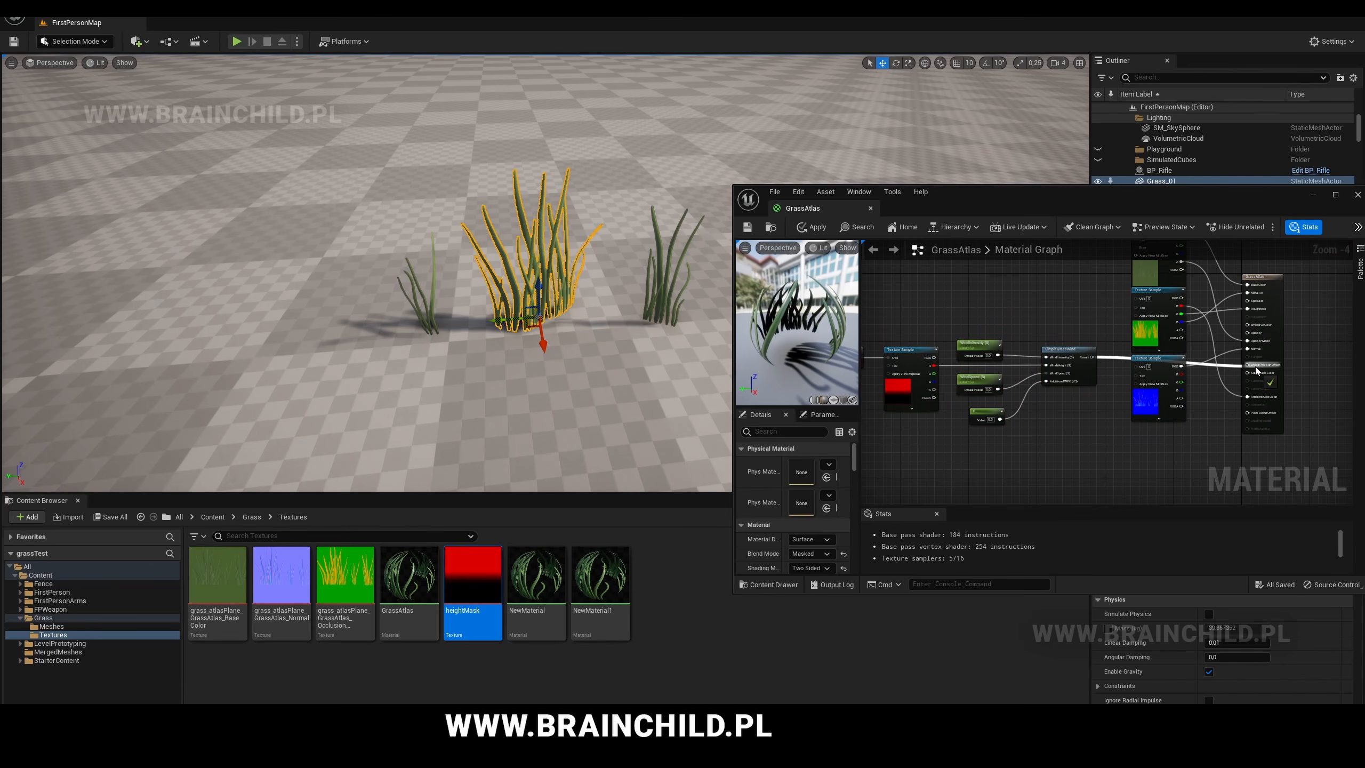
{"action": "scroll", "coordinate": [1188, 355], "scroll_direction": "up", "scroll_amount": 3}
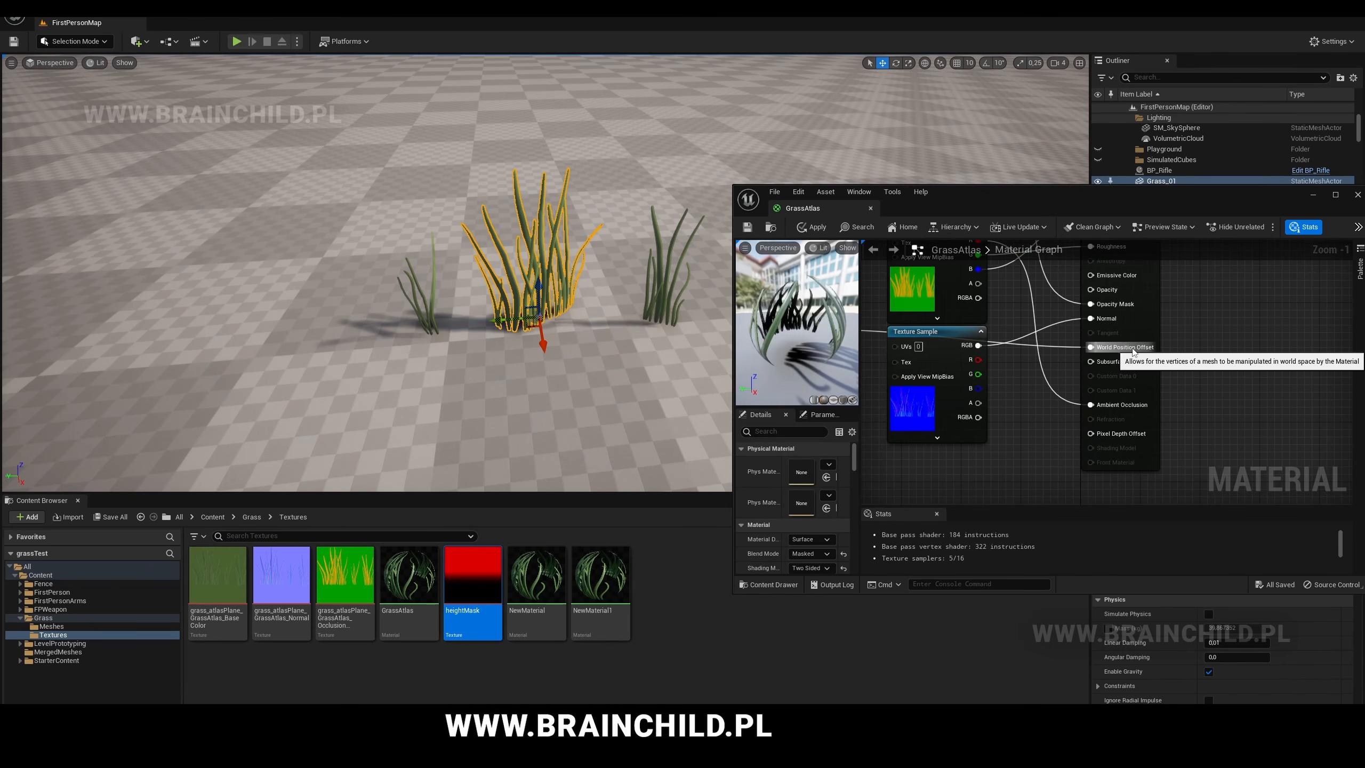
{"action": "right_click_drag", "start_coordinate": [1042, 380], "coordinate": [1259, 370]}
{"action": "scroll", "coordinate": [1236, 373], "scroll_direction": "down", "scroll_amount": 2}
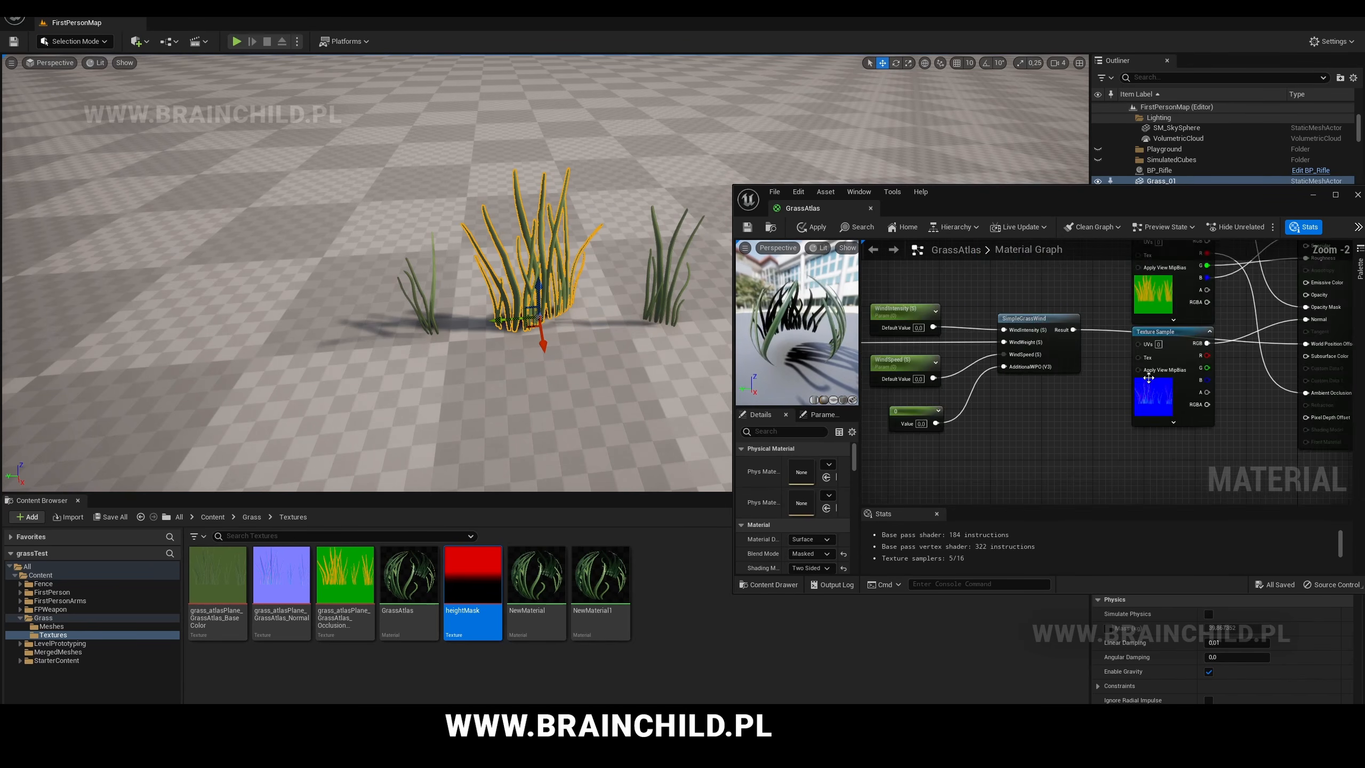
{"action": "left_click", "coordinate": [747, 226]}
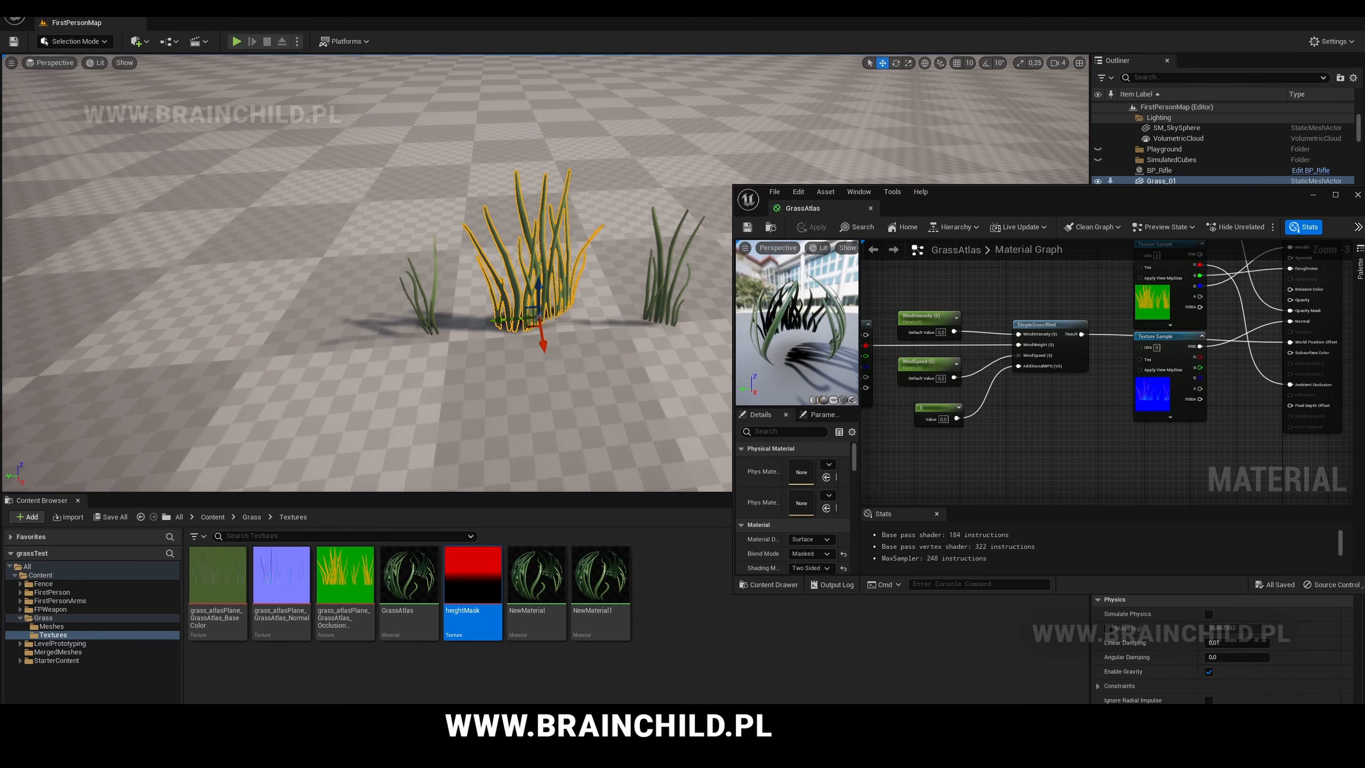
- Create a material instance from GrassAtlas, close the parent material's editor, and open and save the new instance
{"action": "right_click_drag", "start_coordinate": [1021, 334], "coordinate": [1115, 317]}
{"action": "scroll", "coordinate": [1115, 317], "scroll_direction": "up", "scroll_amount": 1}
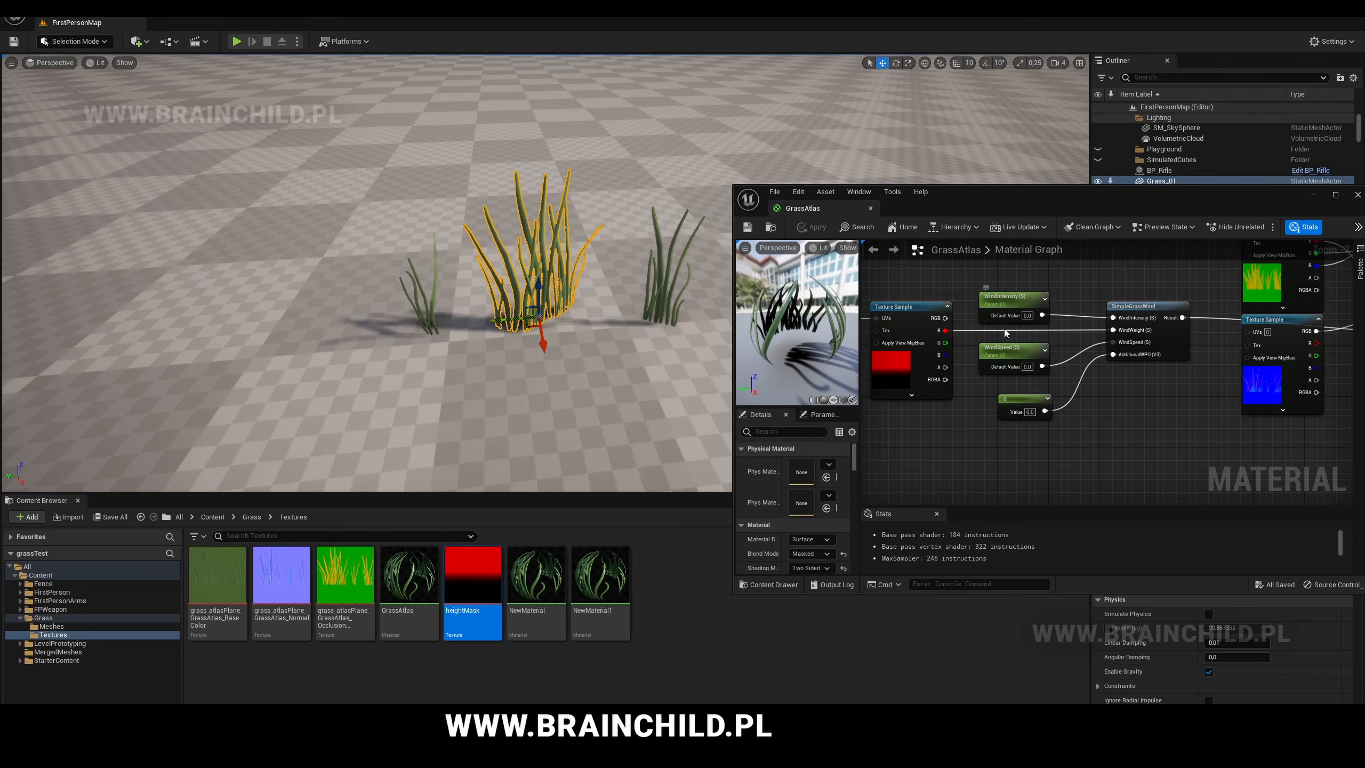
{"action": "right_click", "coordinate": [430, 575]}
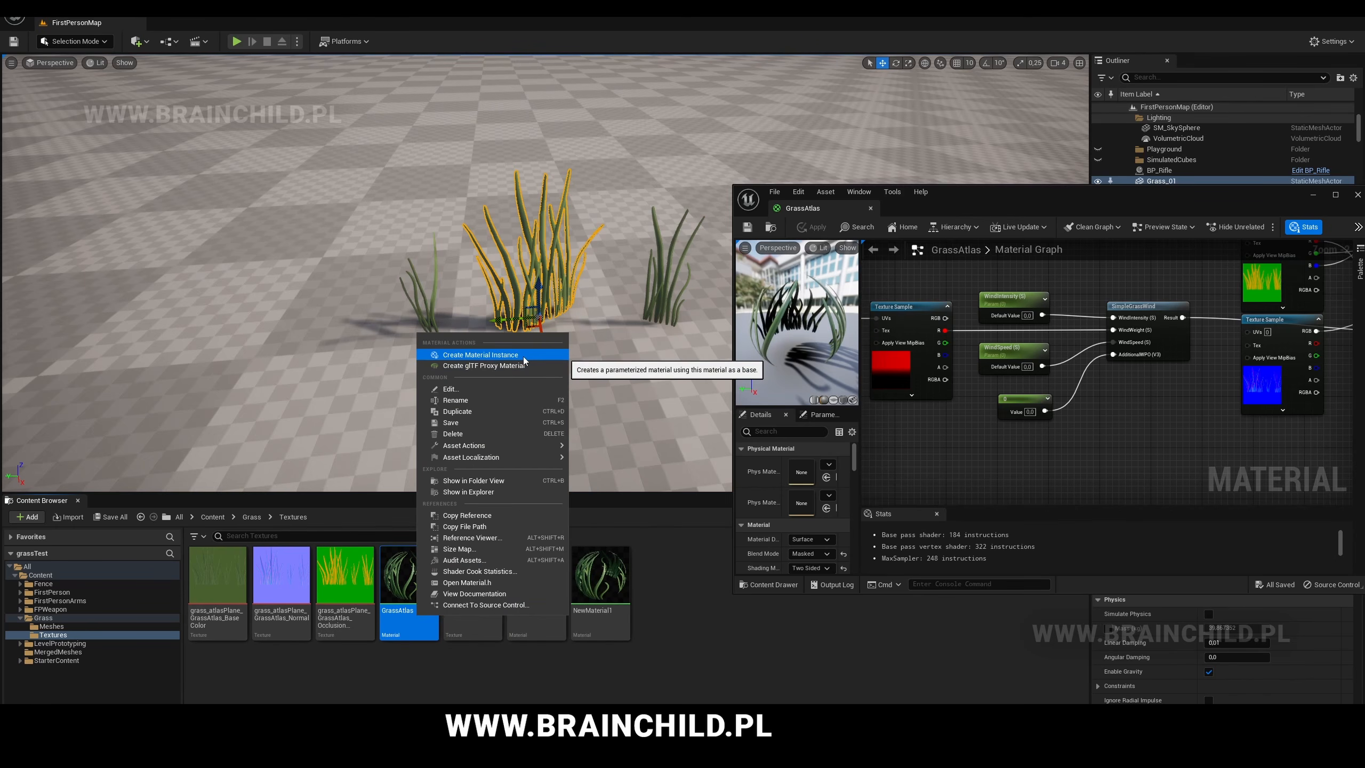
{"action": "left_click", "coordinate": [480, 355]}
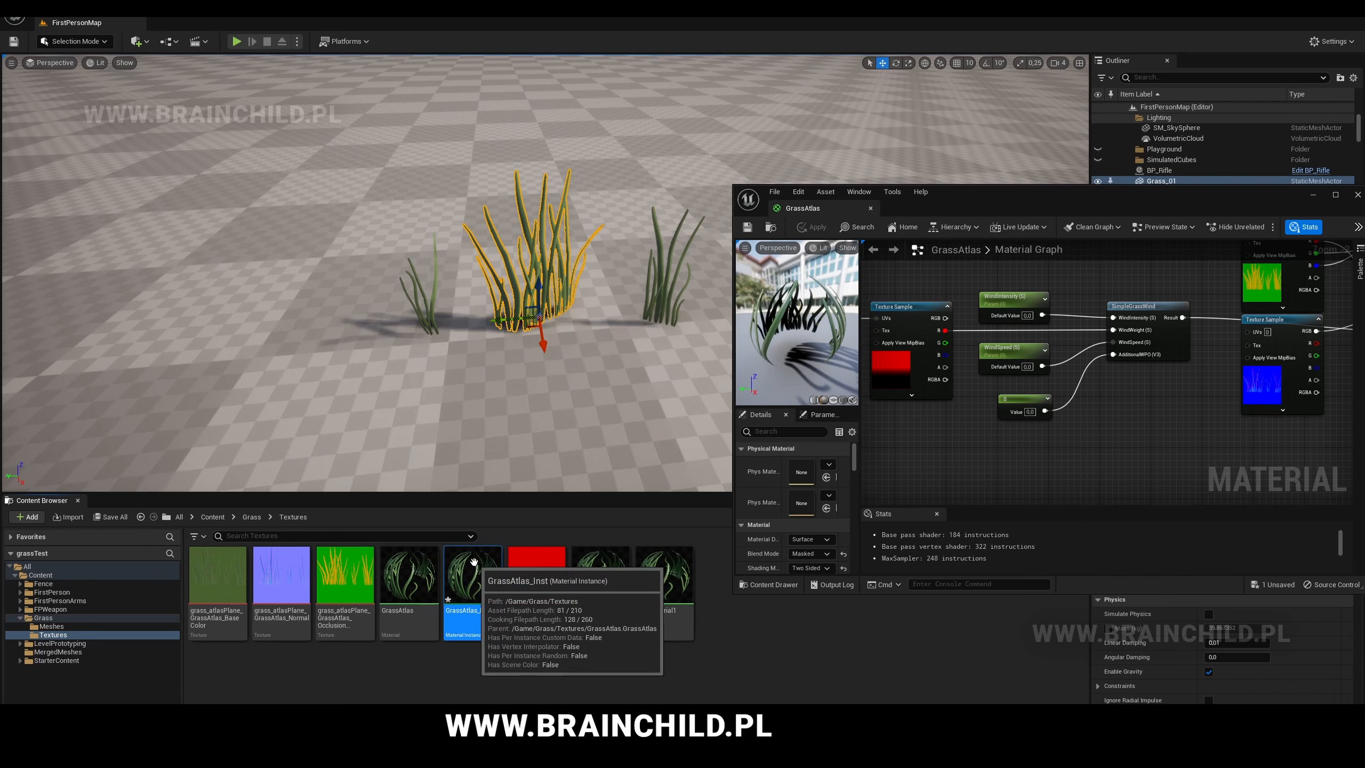
{"action": "left_click", "coordinate": [1357, 196]}
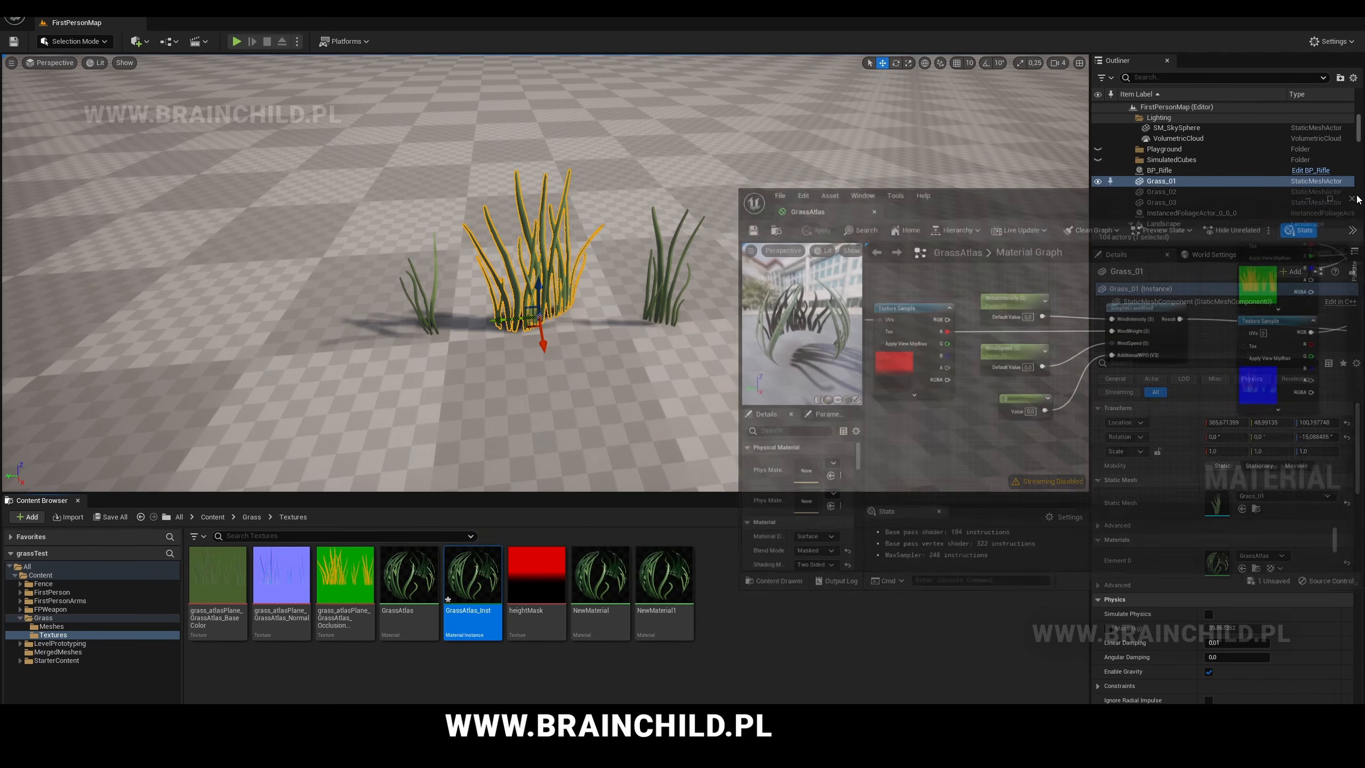
{"action": "double_click", "coordinate": [473, 573]}
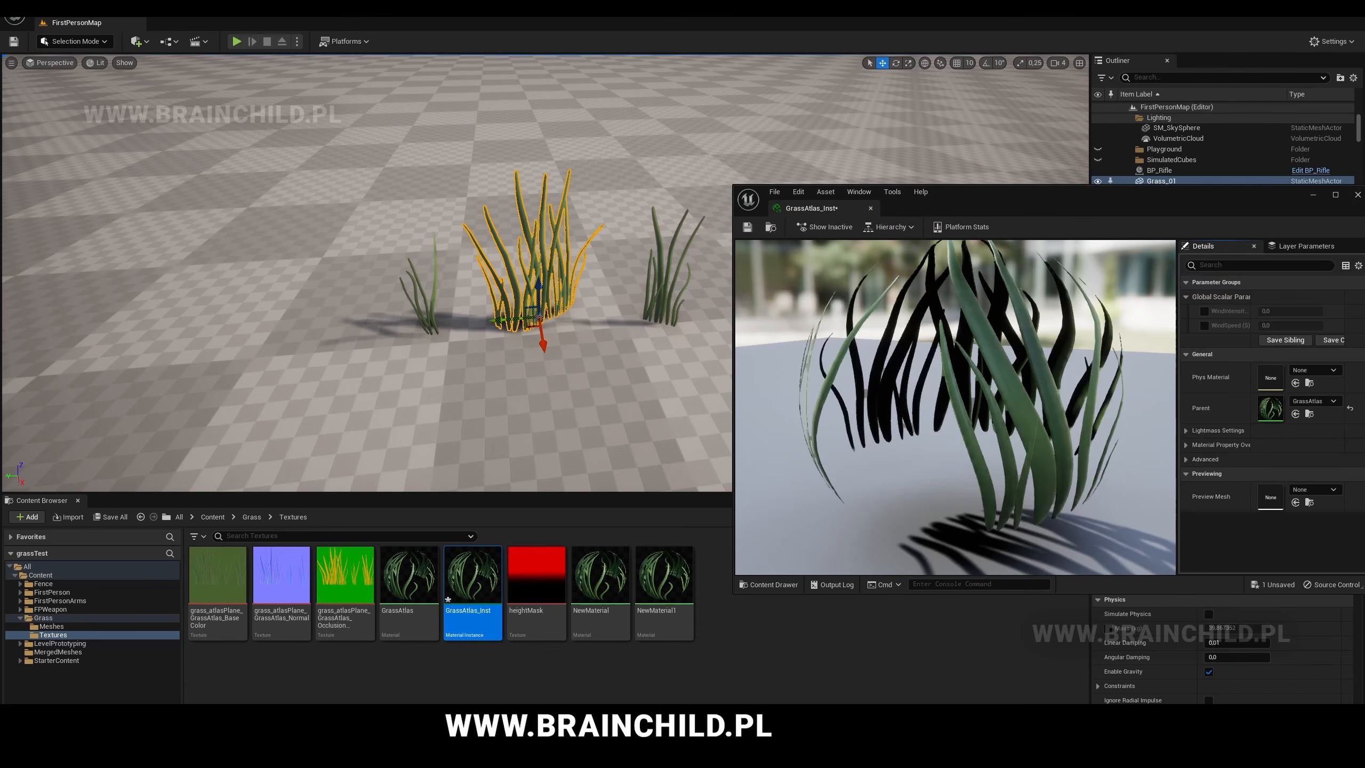
{"action": "left_click", "coordinate": [746, 227]}
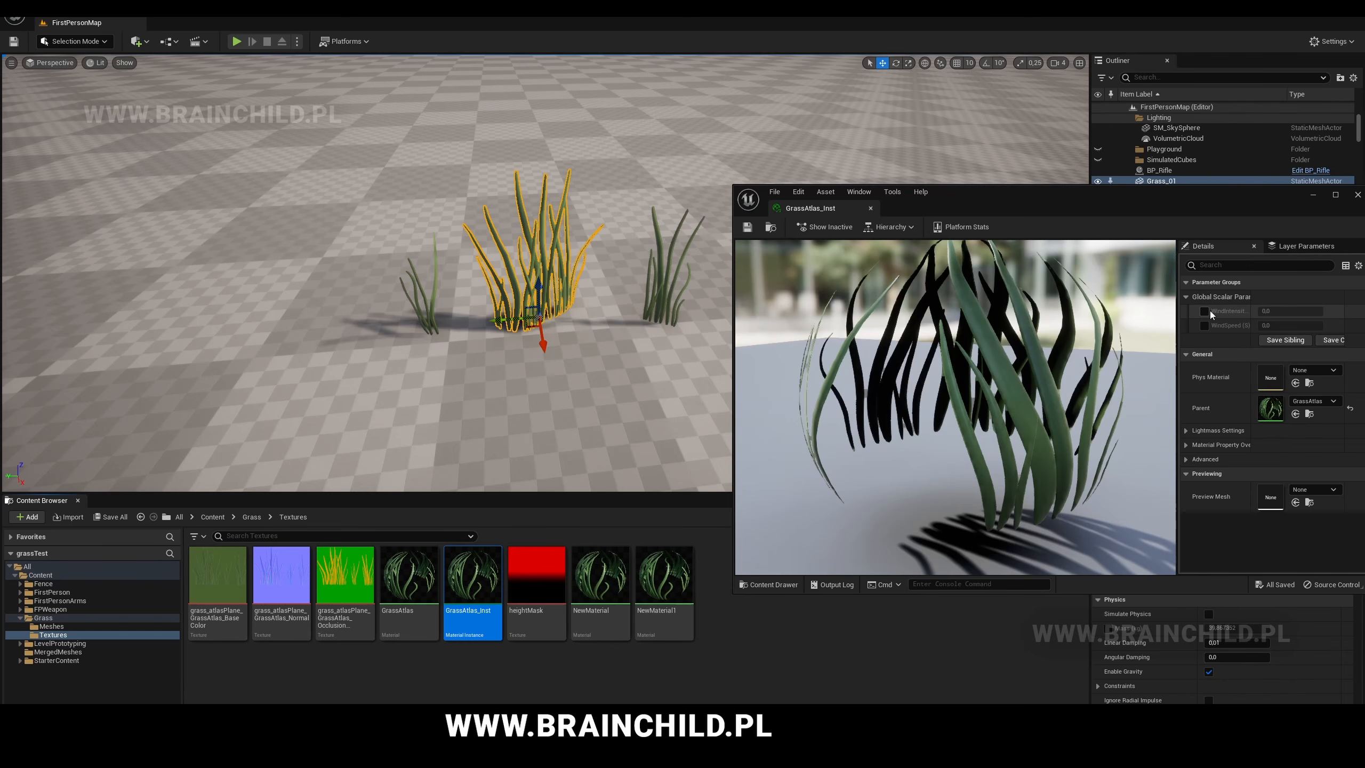
- Override the instance's wind parameters with WindIntensity 0,2 and WindSpeed 0,4, and save it
{"action": "left_click", "coordinate": [1204, 311]}
{"action": "left_click", "coordinate": [1205, 325]}
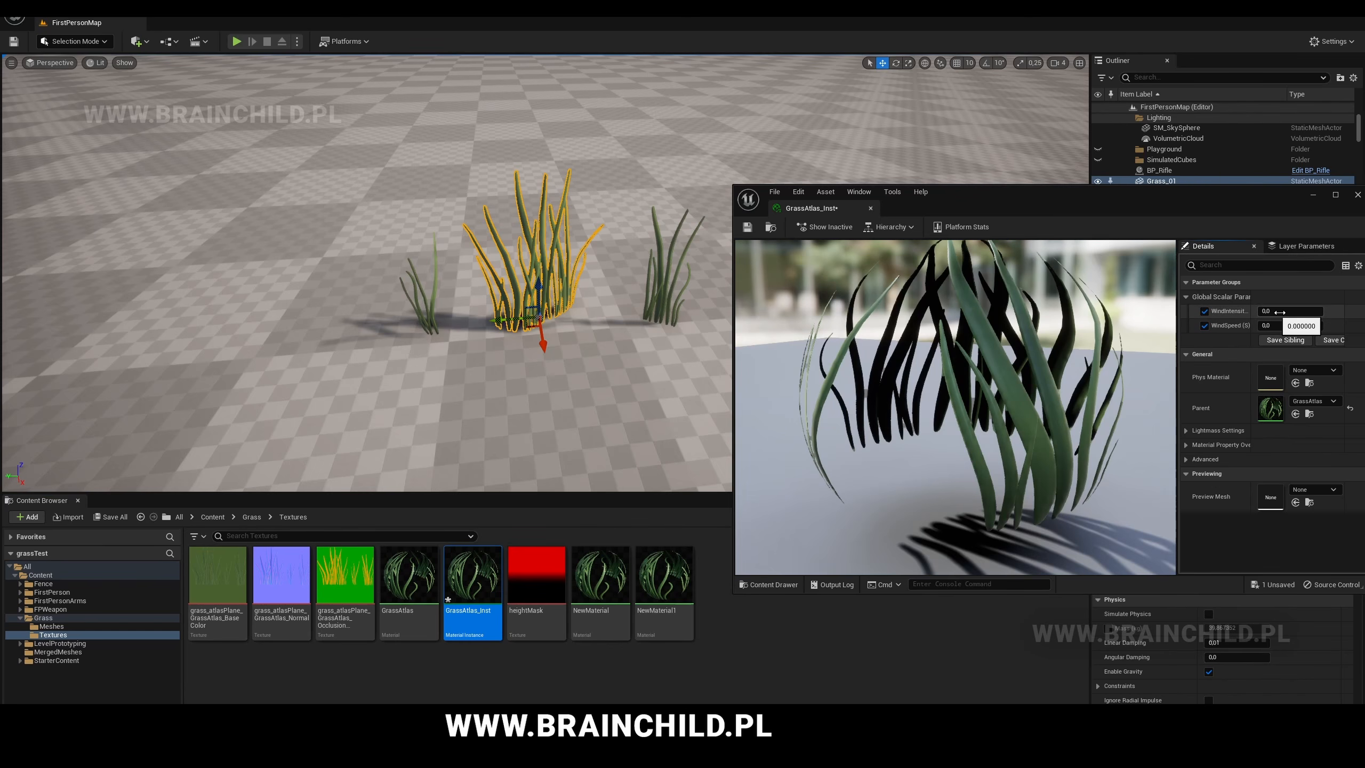
{"action": "left_click", "coordinate": [1279, 312]}
{"action": "type", "text": "0,2"}
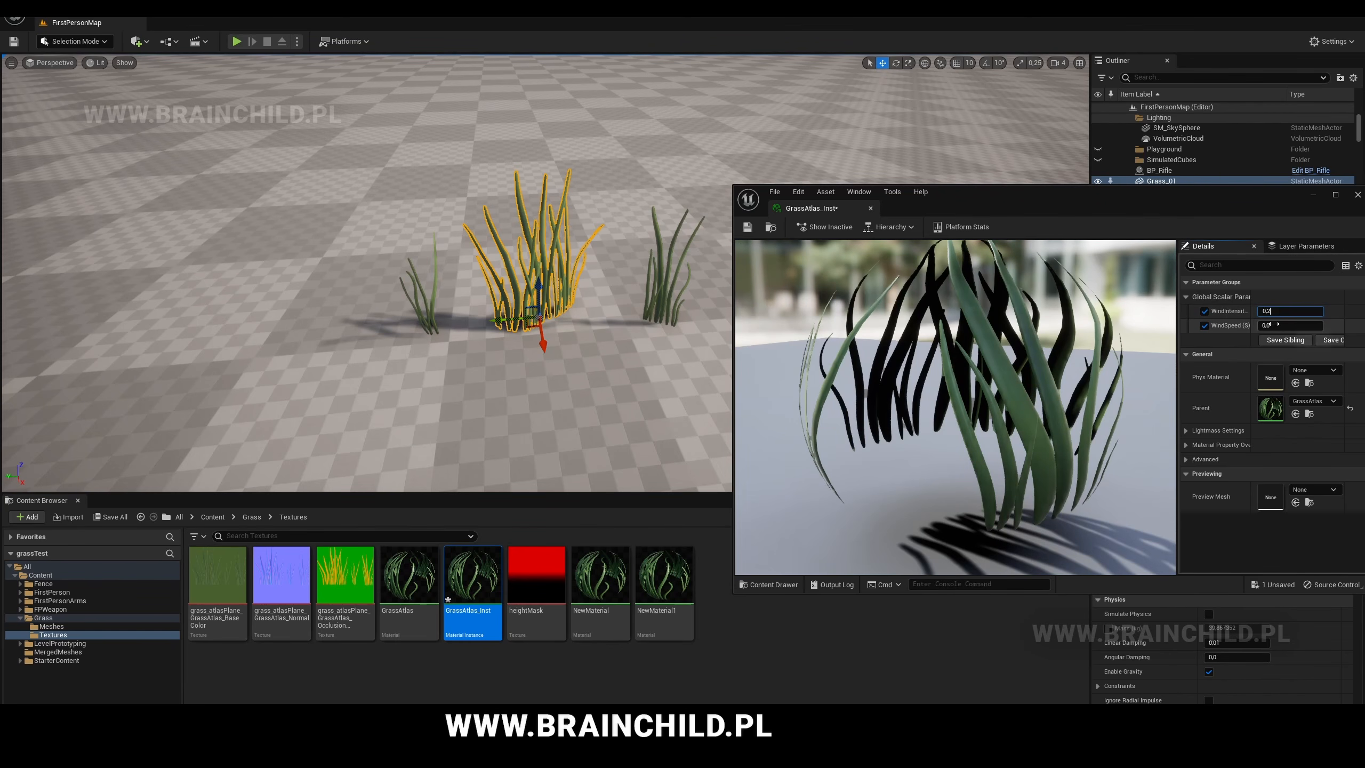
{"action": "left_click", "coordinate": [1274, 325]}
{"action": "type", "text": "0,4"}
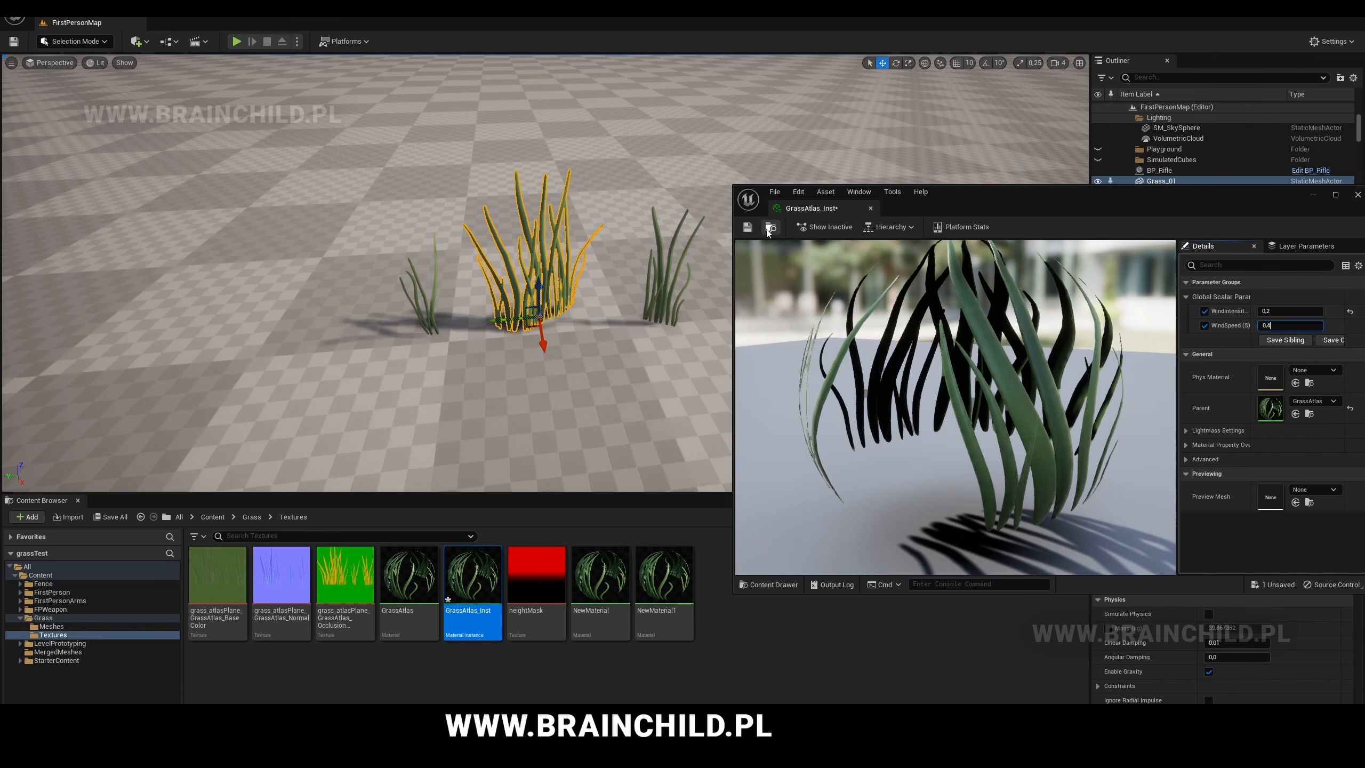
{"action": "left_click", "coordinate": [747, 226]}
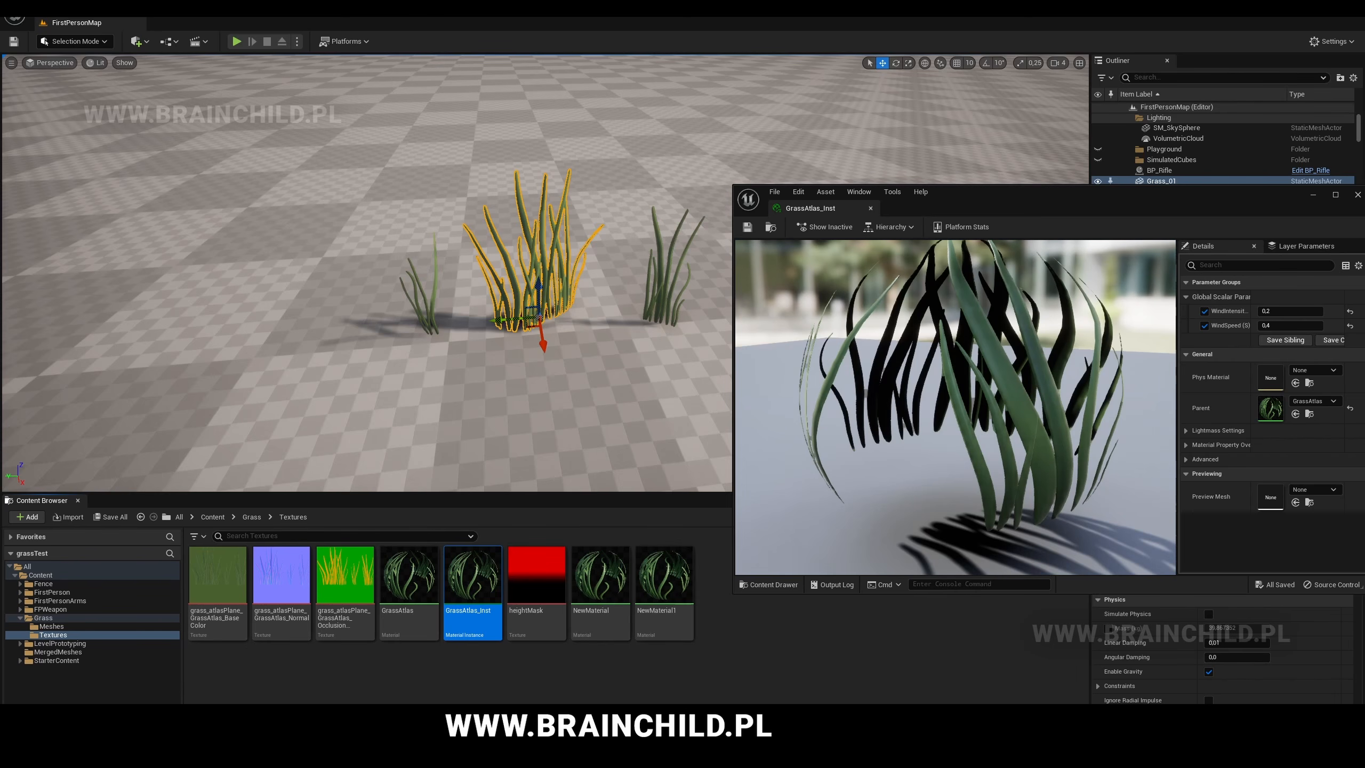
- Assign the GrassAtlas_Inst material to all three grass clump meshes in the level
{"action": "left_click_drag", "start_coordinate": [1021, 194], "coordinate": [887, 89]}
{"action": "left_click_drag", "start_coordinate": [473, 575], "coordinate": [1217, 562]}
{"action": "right_click_drag", "start_coordinate": [527, 305], "coordinate": [539, 274]}
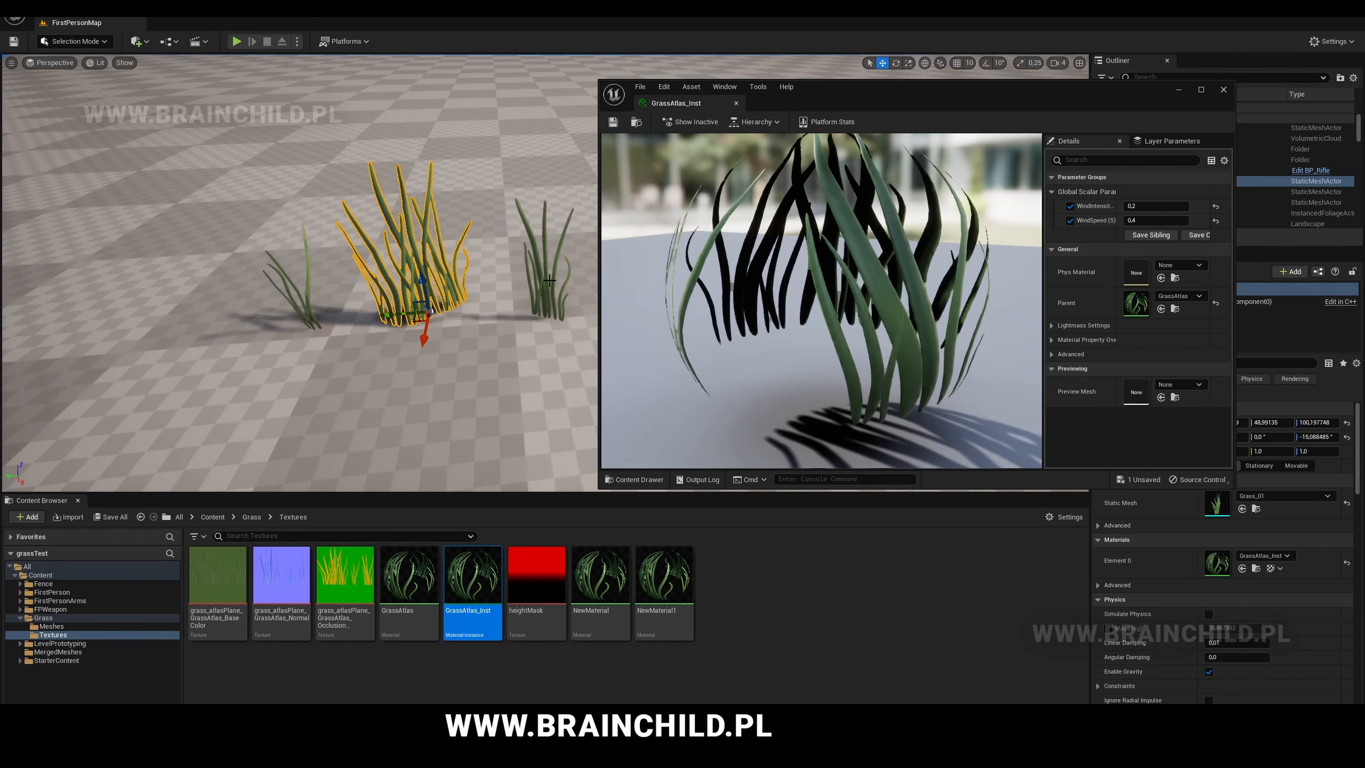
{"action": "left_click", "coordinate": [539, 274]}
{"action": "left_click_drag", "start_coordinate": [473, 575], "coordinate": [1210, 563]}
{"action": "left_click", "coordinate": [292, 282]}
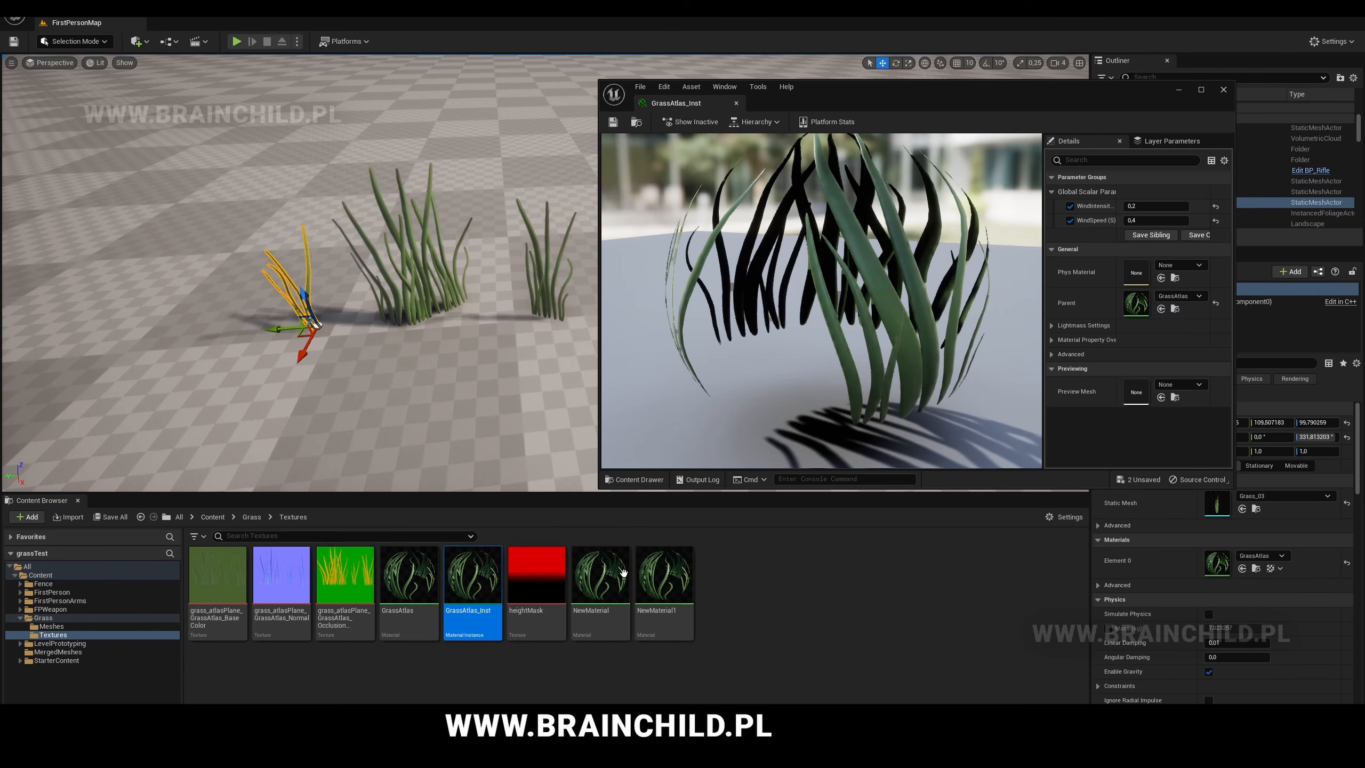
{"action": "left_click_drag", "start_coordinate": [465, 576], "coordinate": [1216, 562]}
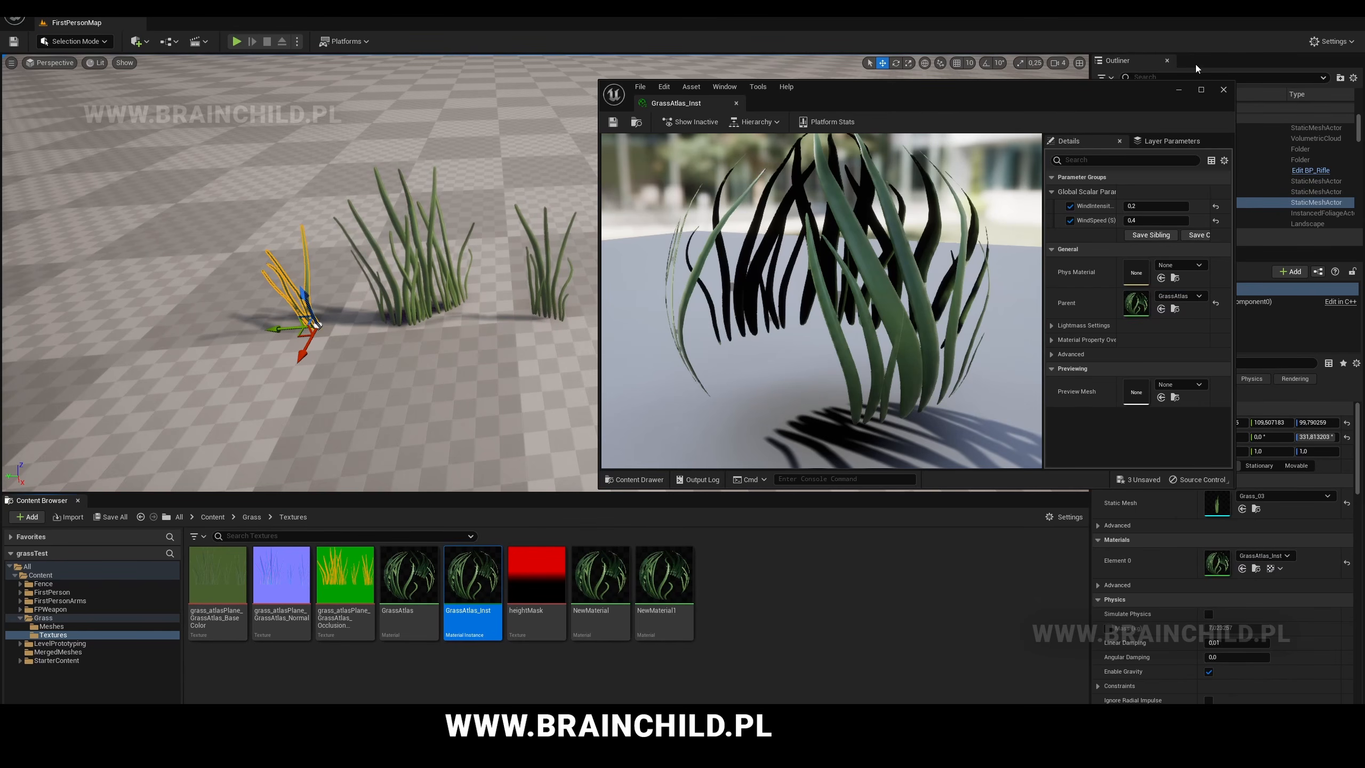
- Close the material instance editor and examine the wind movement of the three grass clumps from near, far and around
{"action": "left_click", "coordinate": [1222, 89]}
{"action": "left_click", "coordinate": [763, 215]}
{"action": "scroll", "coordinate": [763, 215], "scroll_direction": "up", "scroll_amount": 6}
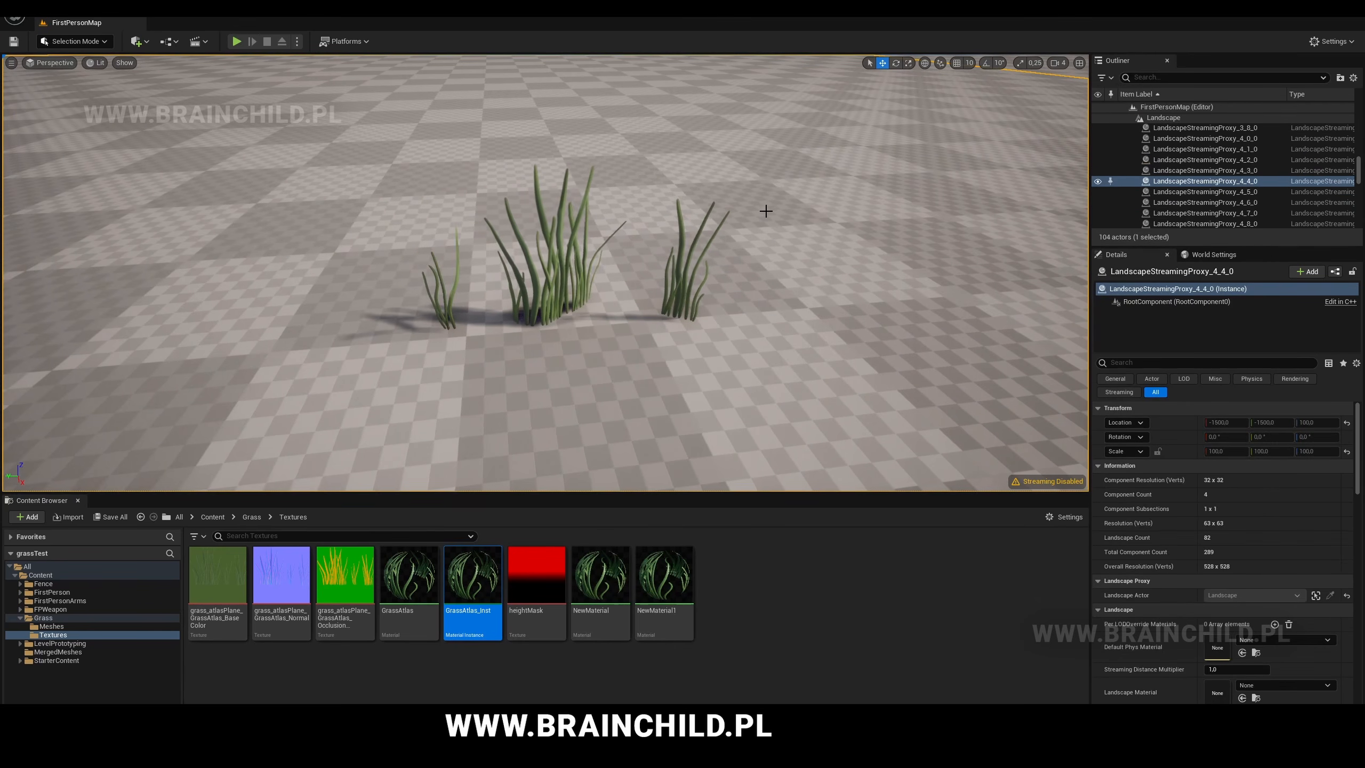
{"action": "scroll", "coordinate": [752, 232], "scroll_direction": "down", "scroll_amount": 6}
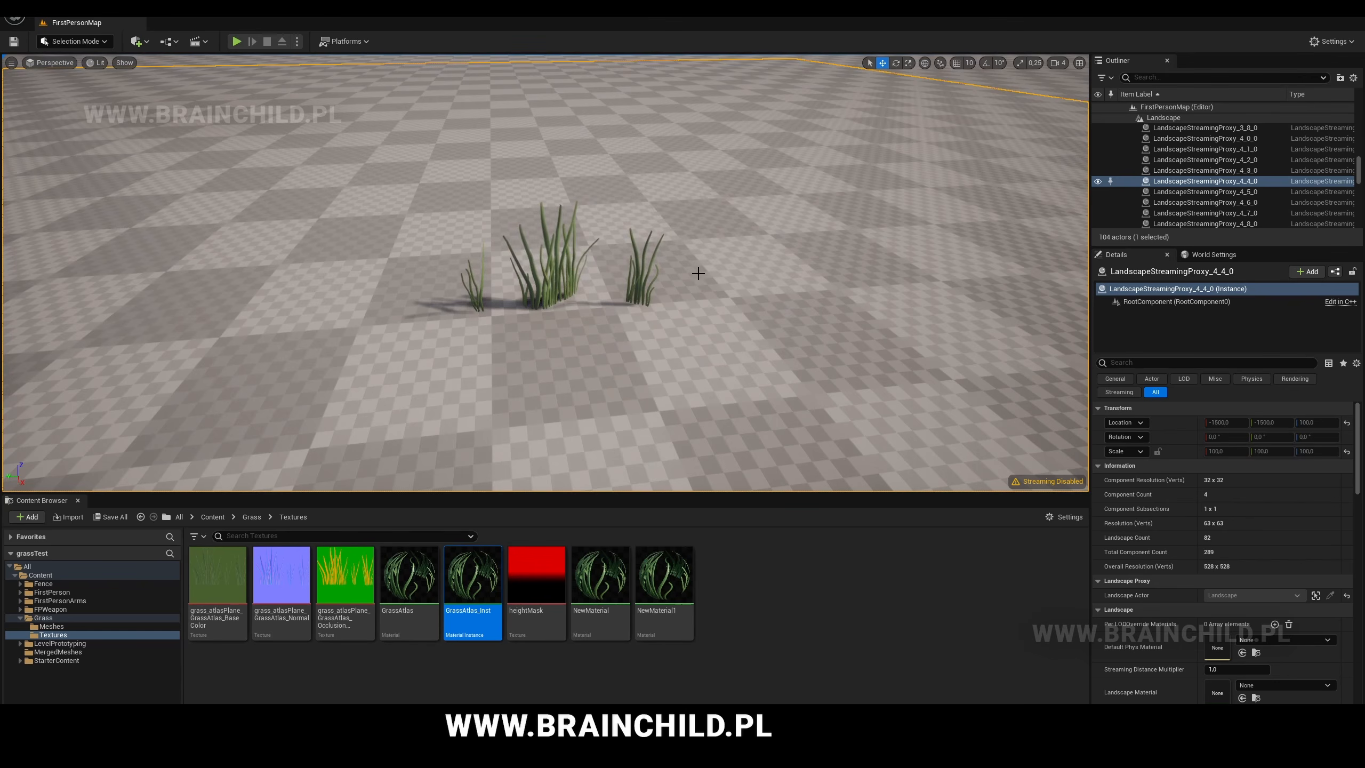
{"action": "scroll", "coordinate": [679, 305], "scroll_direction": "up", "scroll_amount": 2}
{"action": "left_click_drag", "start_coordinate": [679, 305], "coordinate": [360, 315], "text": "alt"}
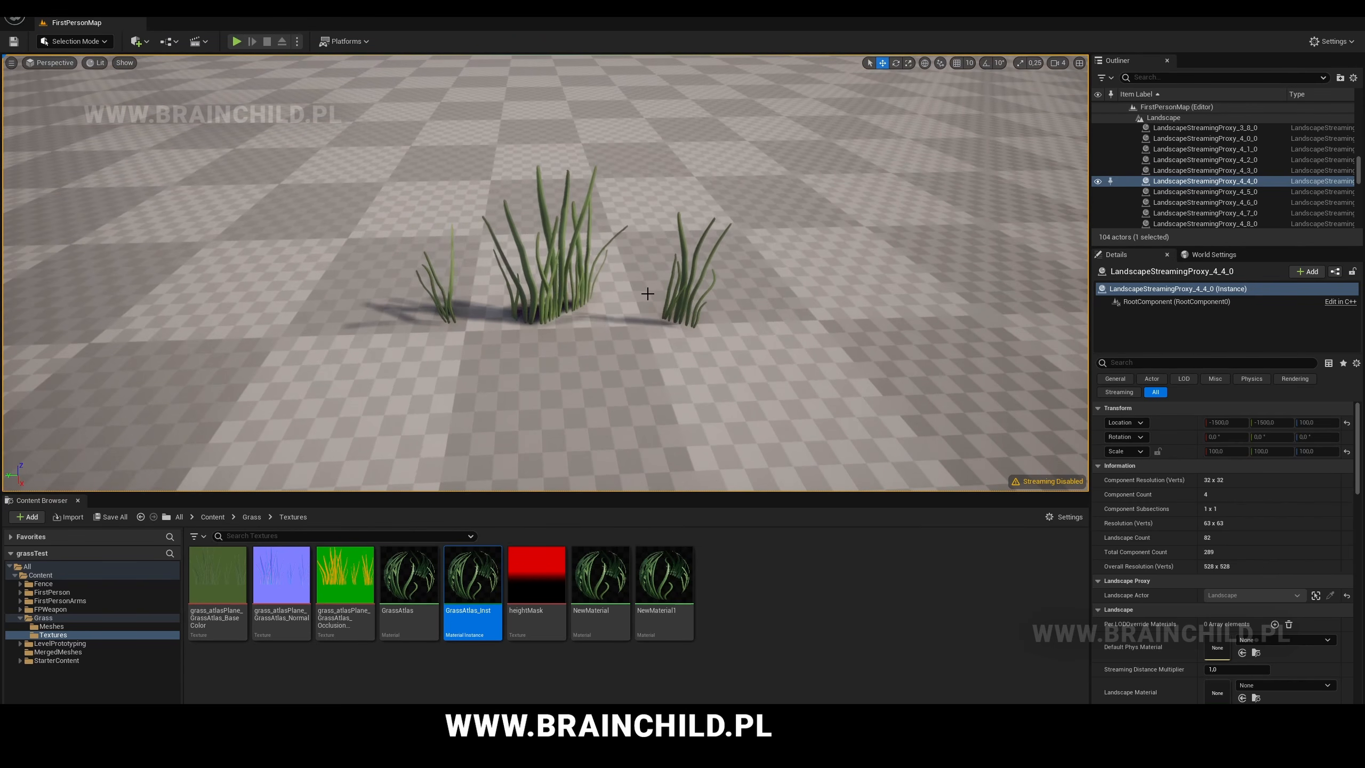